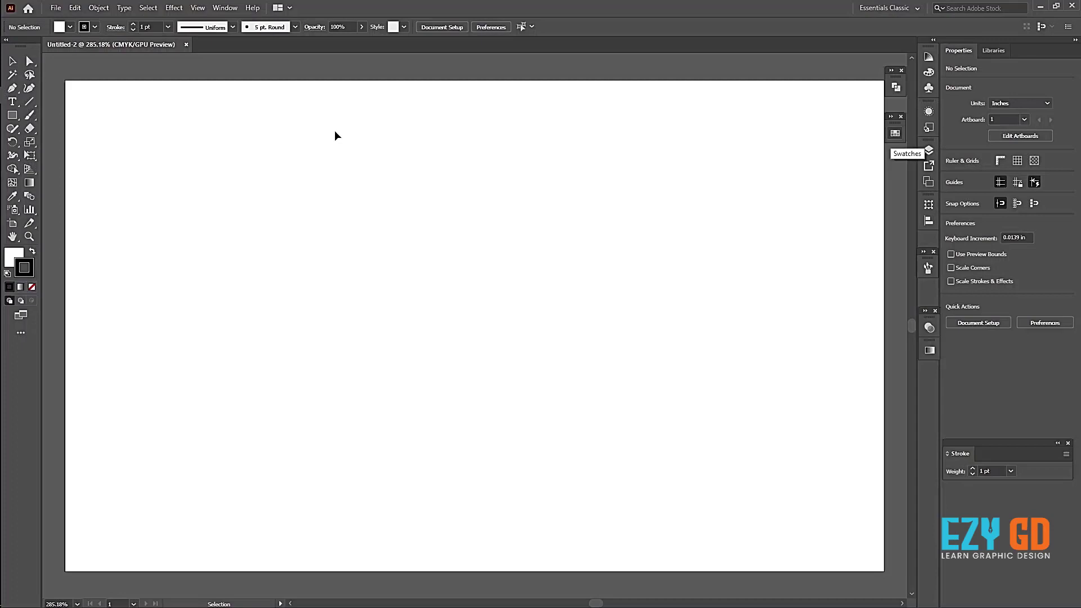
Show the Appearance panel, detached from its group, with Graphic Styles collapsed.
left_click(929, 112)
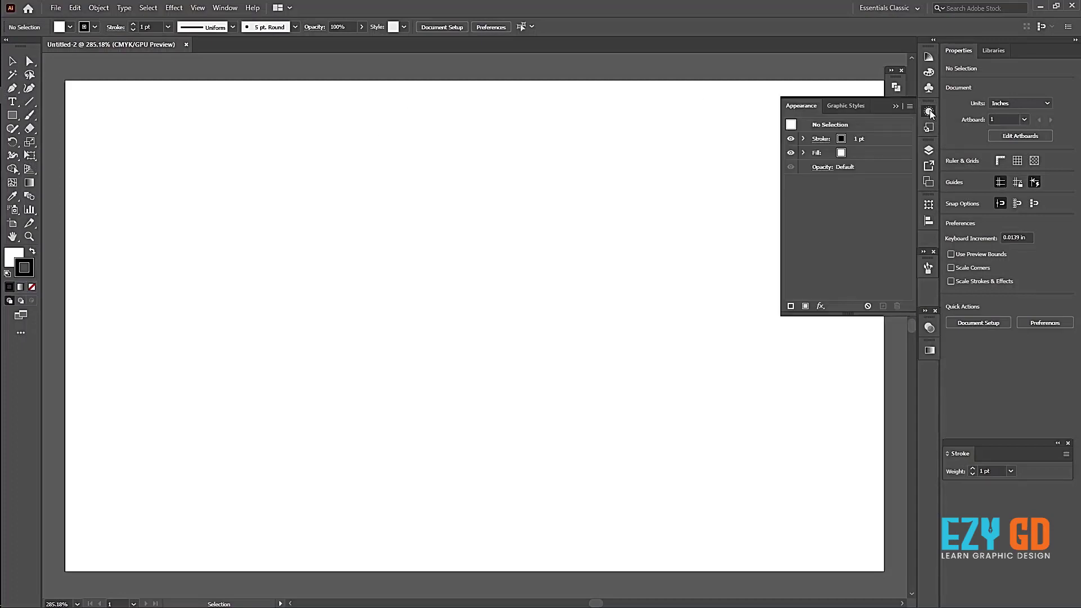
left_click(225, 8)
left_click(301, 150)
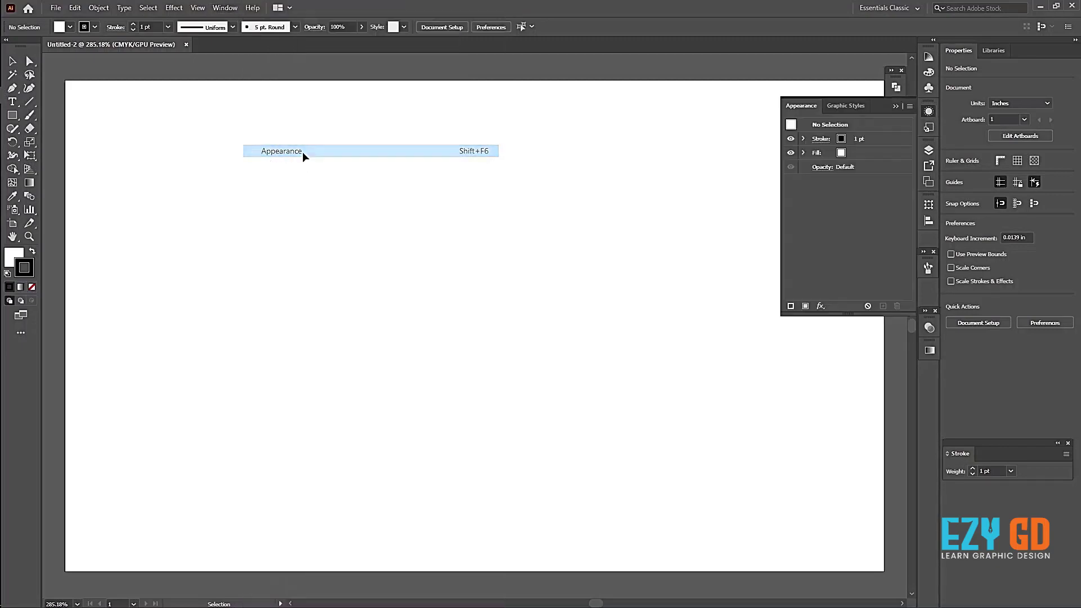
mouse_move(805, 106)
left_mouse_down()
mouse_move(580, 94)
mouse_move(793, 112)
left_mouse_up()
left_click(896, 107)
Clear the appearance to no fill and no stroke, then reposition the panel.
left_click(845, 112)
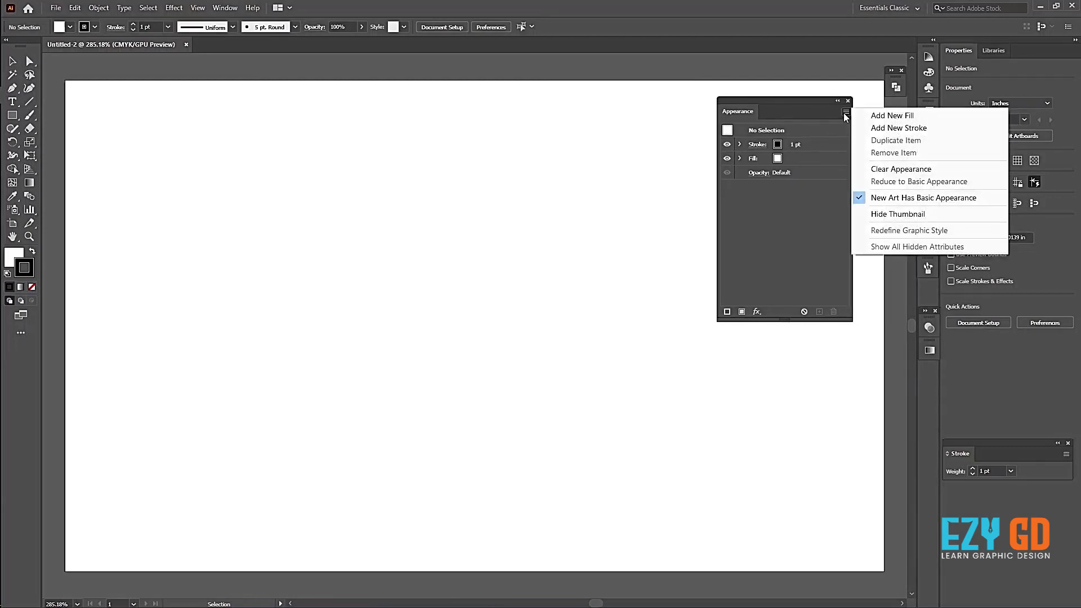
left_click(903, 173)
left_click_drag(785, 104, 810, 88)
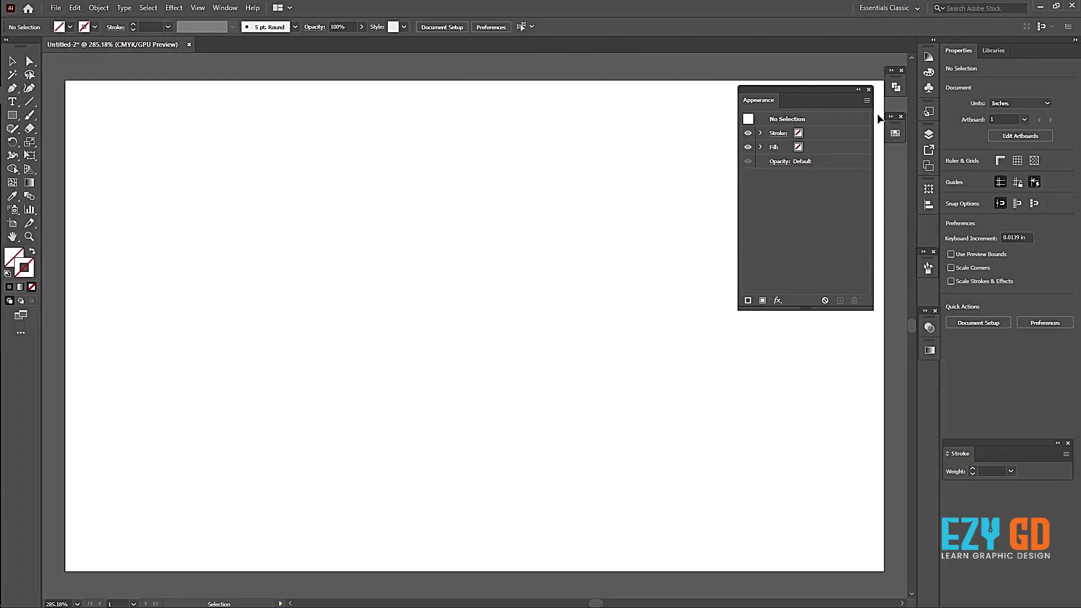
left_click(867, 100)
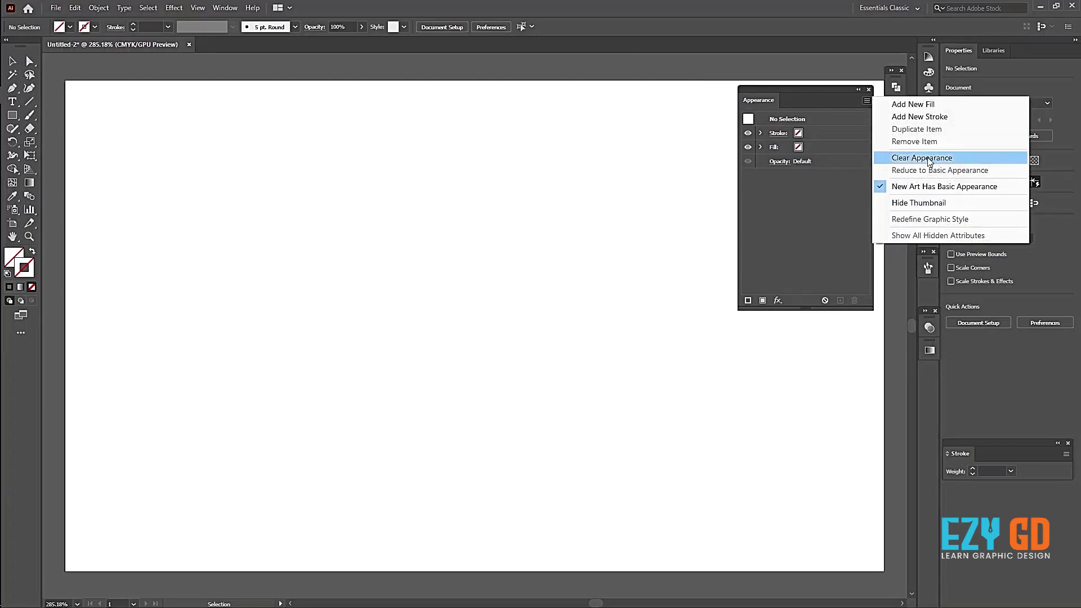
left_click(909, 160)
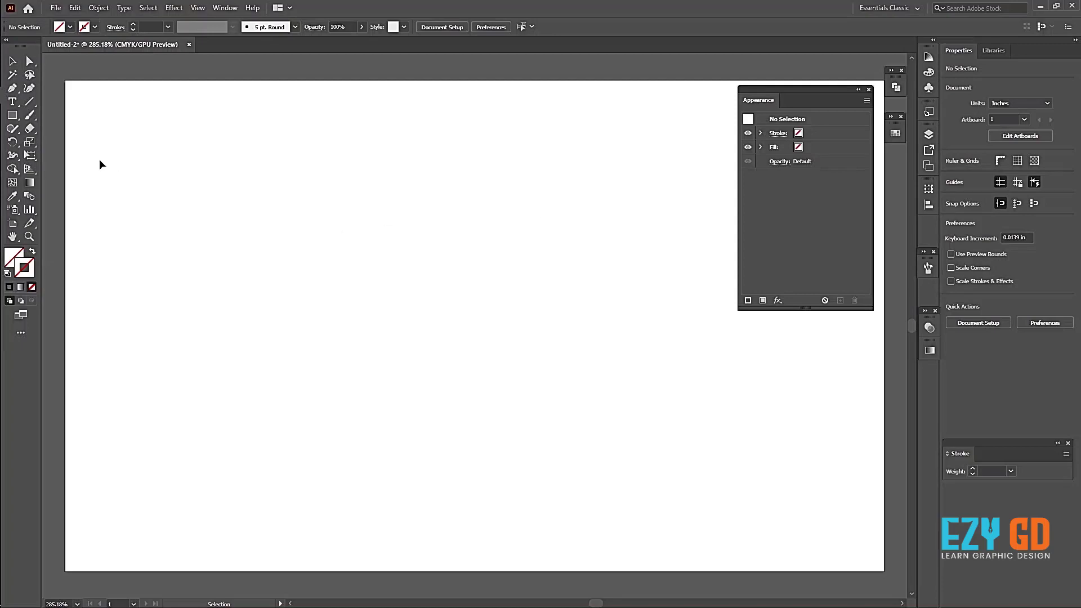
Draw a temporary rectangle, reset to default white fill and black stroke, then delete it.
left_click(12, 114)
left_click_drag(298, 188, 439, 333)
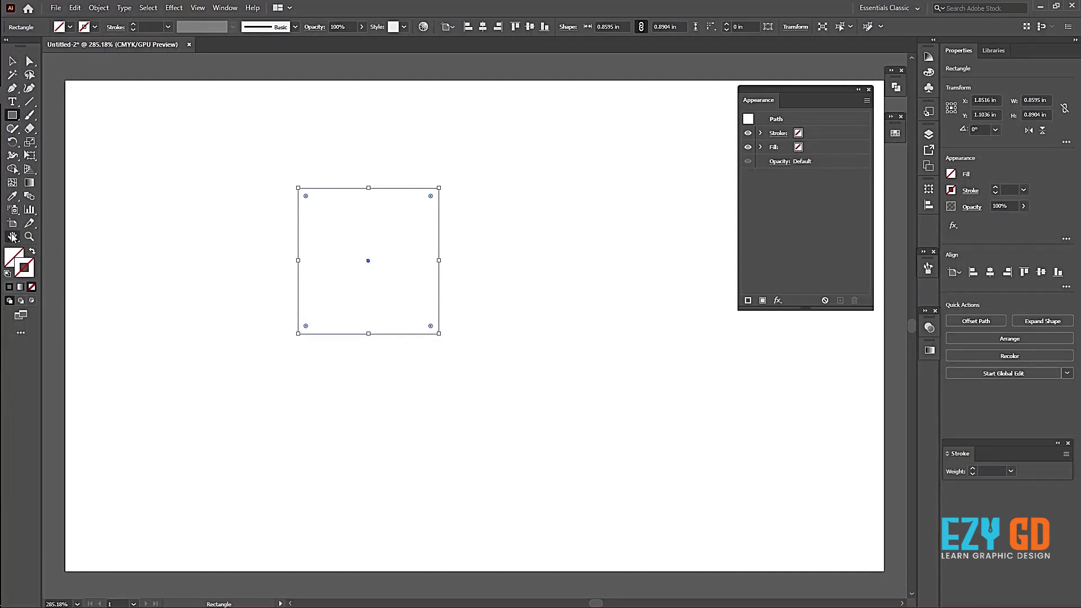
left_click(6, 273)
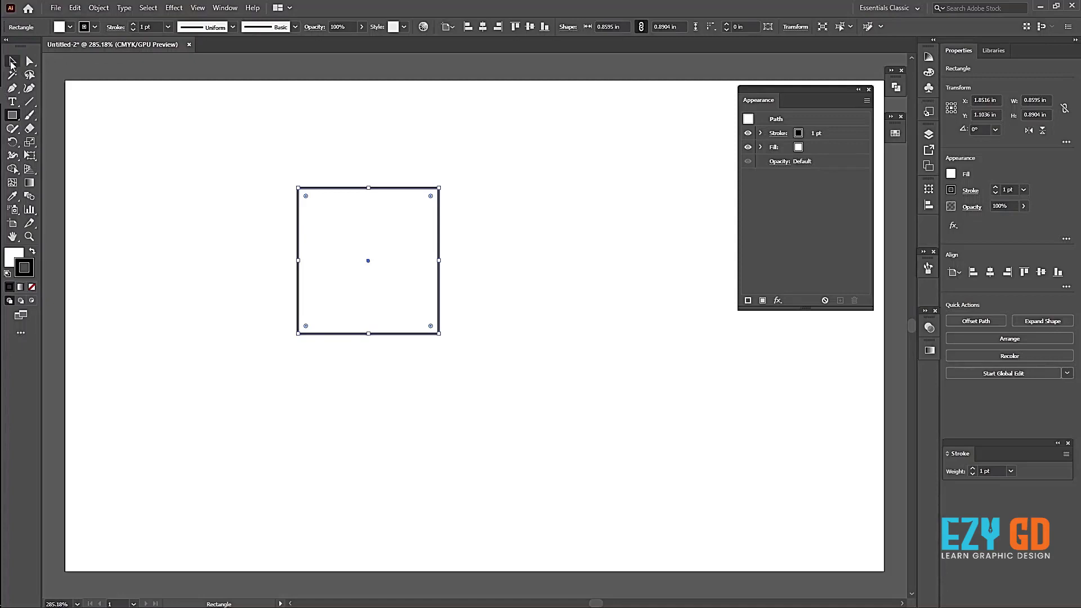
left_click(13, 61)
mouse_move(221, 141)
left_mouse_down()
mouse_move(610, 356)
mouse_move(570, 315)
left_mouse_up()
key("Delete")
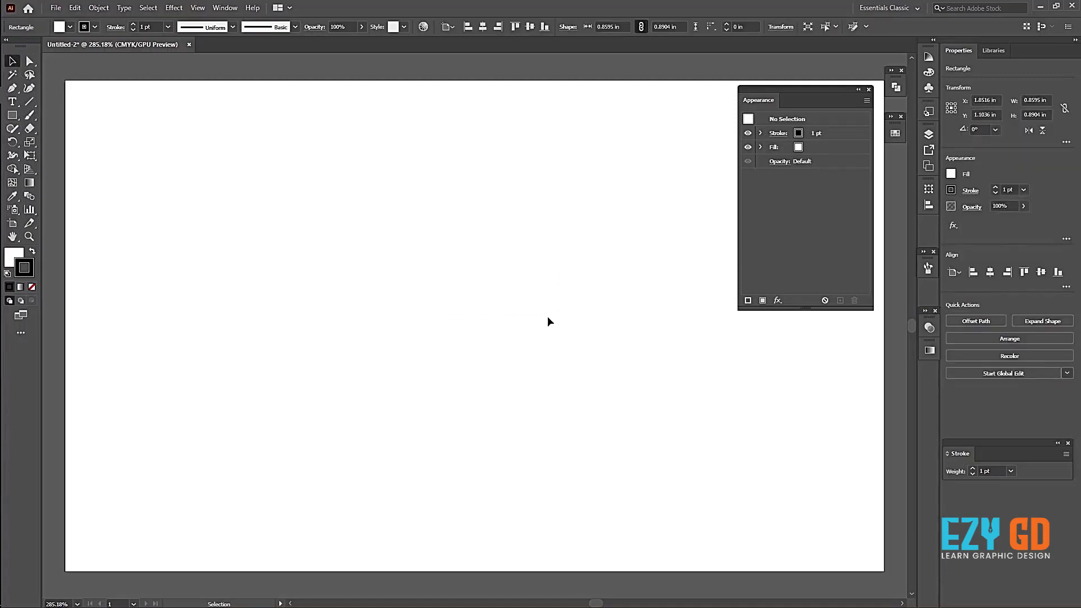
Draw a circle with the Ellipse tool near the artboard centre.
left_click(13, 115)
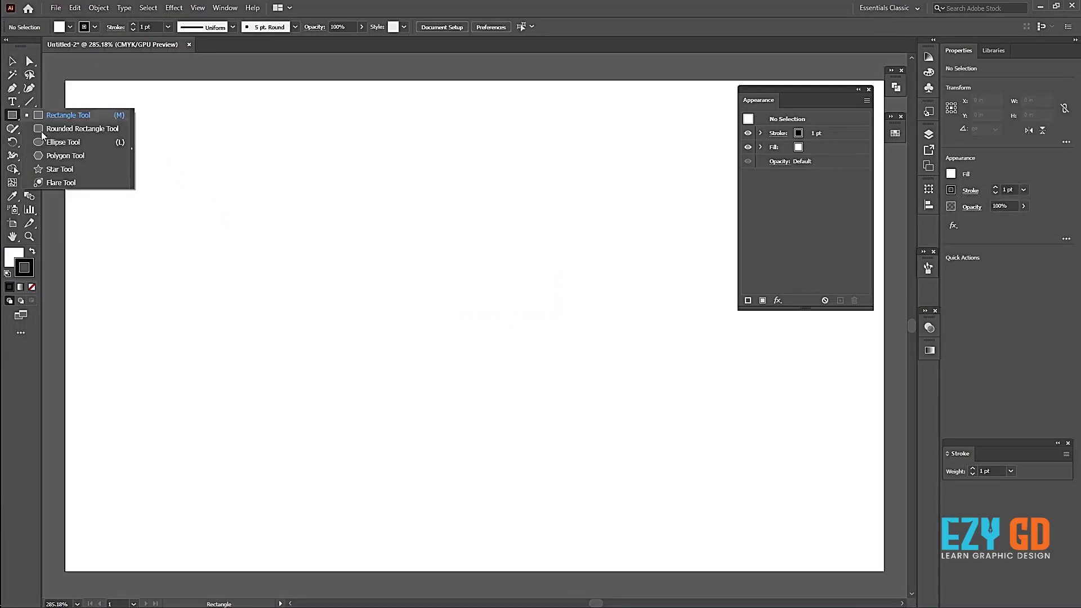
left_click(64, 142)
left_click_drag(336, 175, 539, 310)
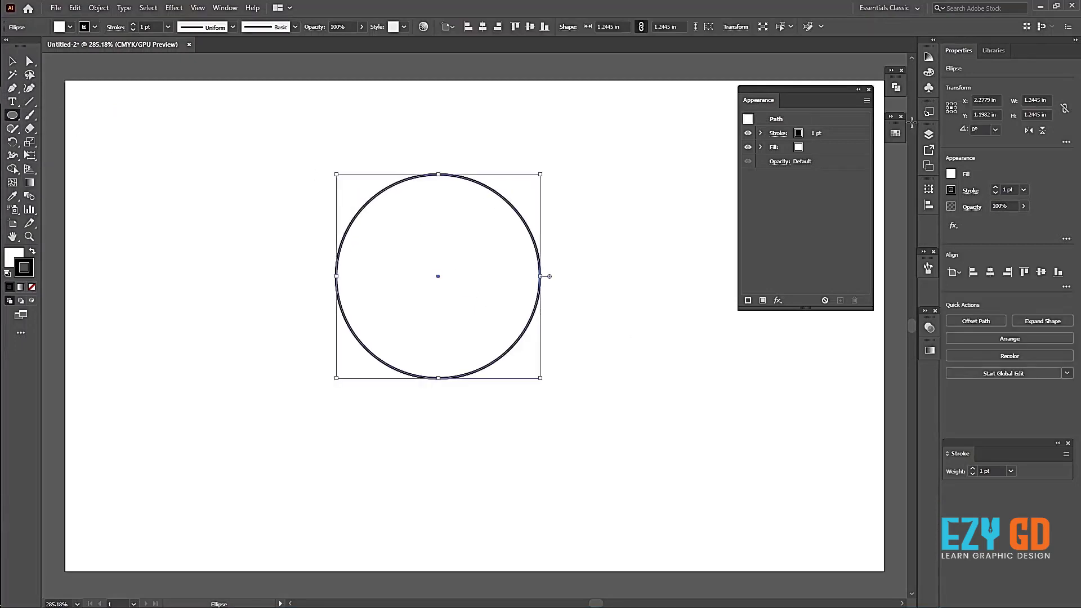
Draw and delete a test hexagon, then nudge the circle slightly left.
left_click(13, 115)
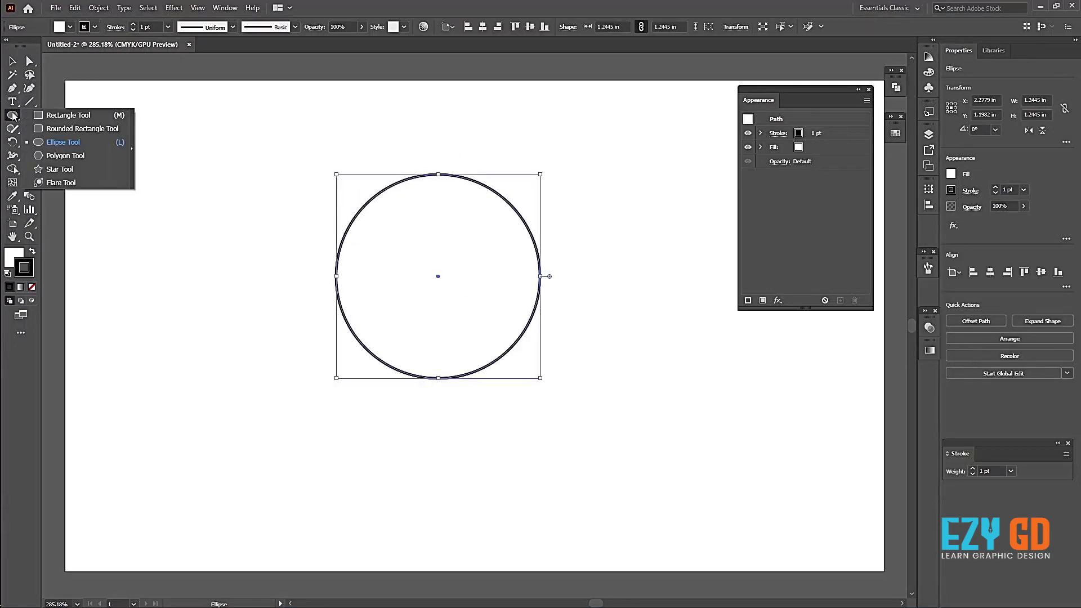
left_click(65, 156)
left_click_drag(171, 173, 271, 249)
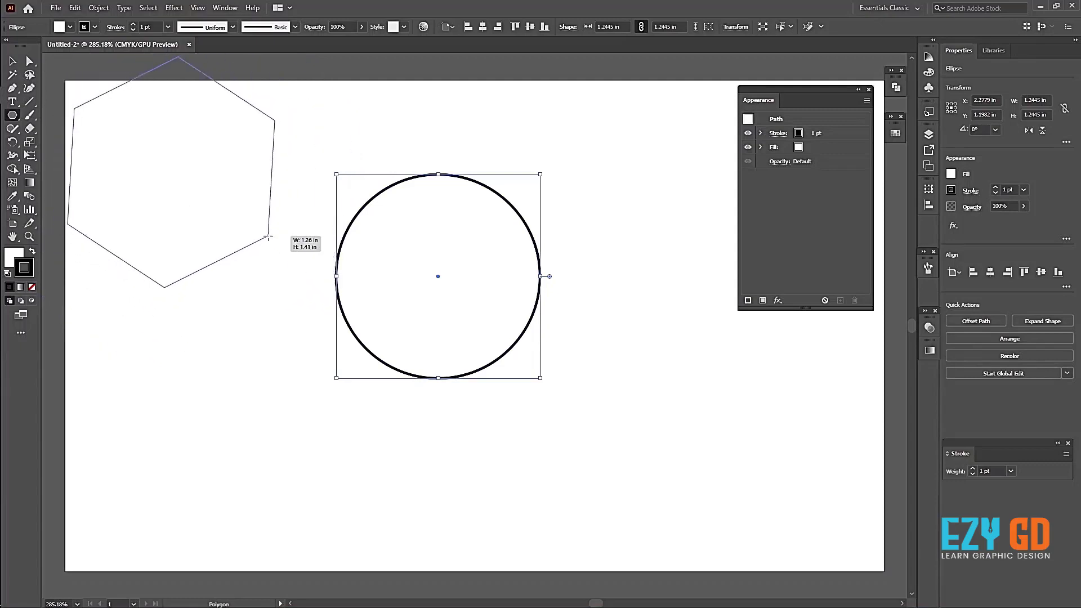
key("v")
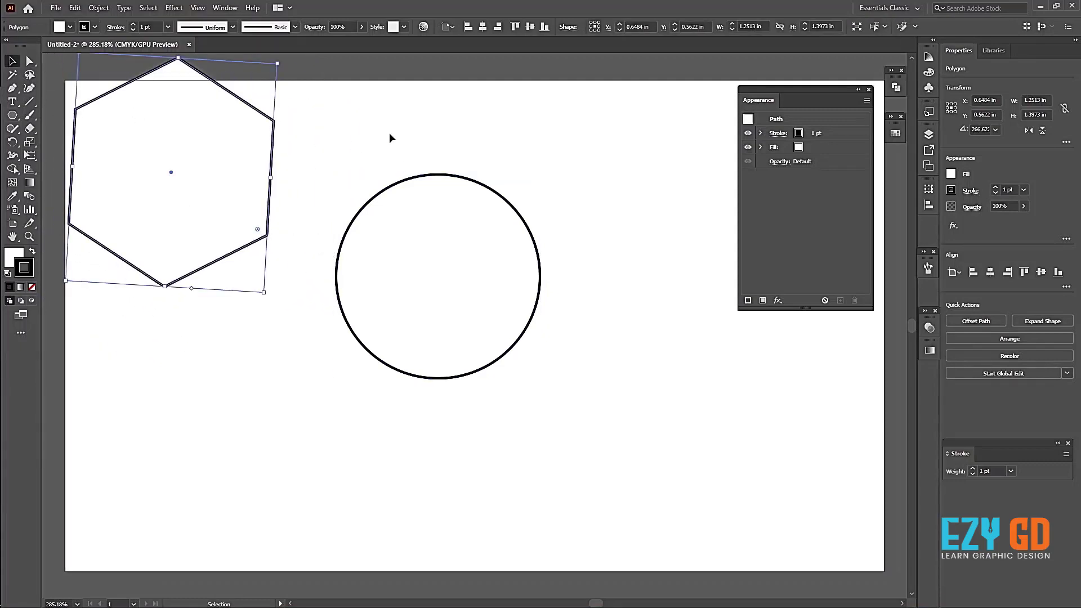
key("Delete")
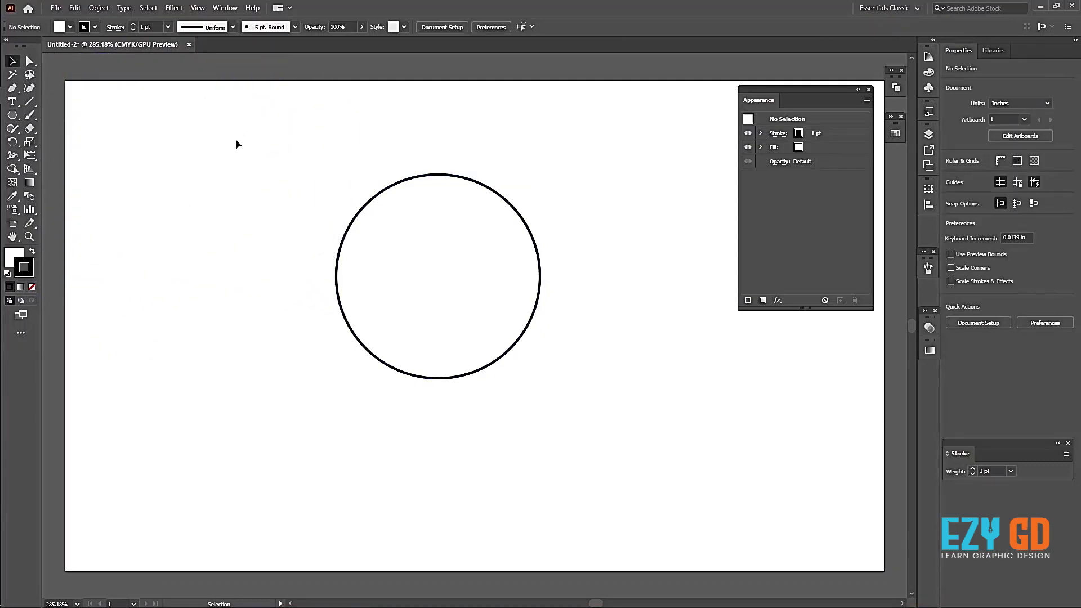
left_click(461, 264)
left_click_drag(461, 265, 430, 262)
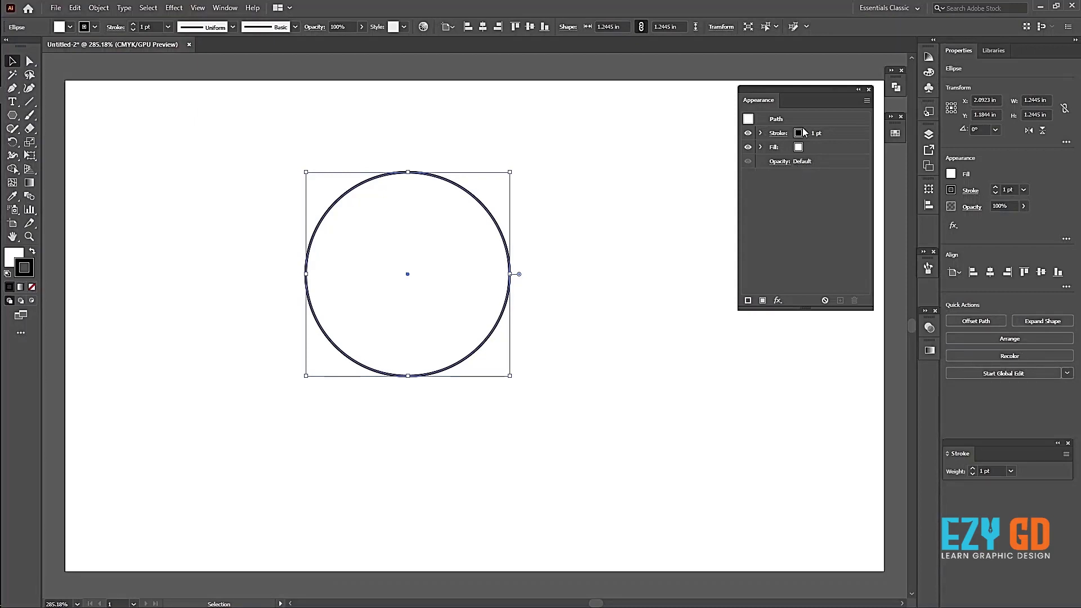
Raise the circle's stroke weight to 11 pt.
left_click(115, 28)
left_click(780, 133)
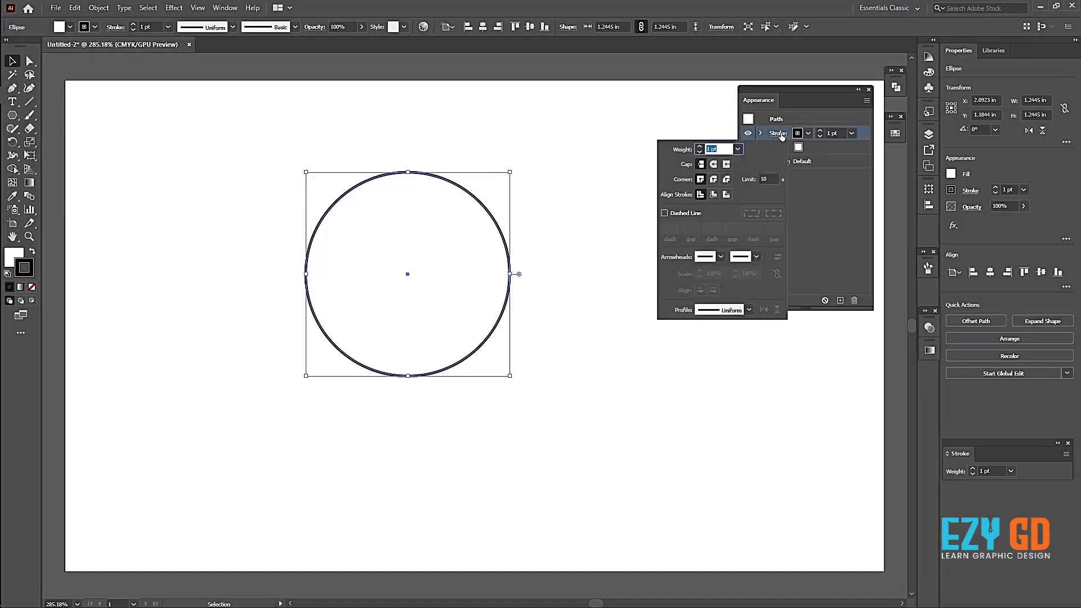
left_click(820, 131)
left_click(820, 131)
left_click(820, 131)
left_click(820, 131)
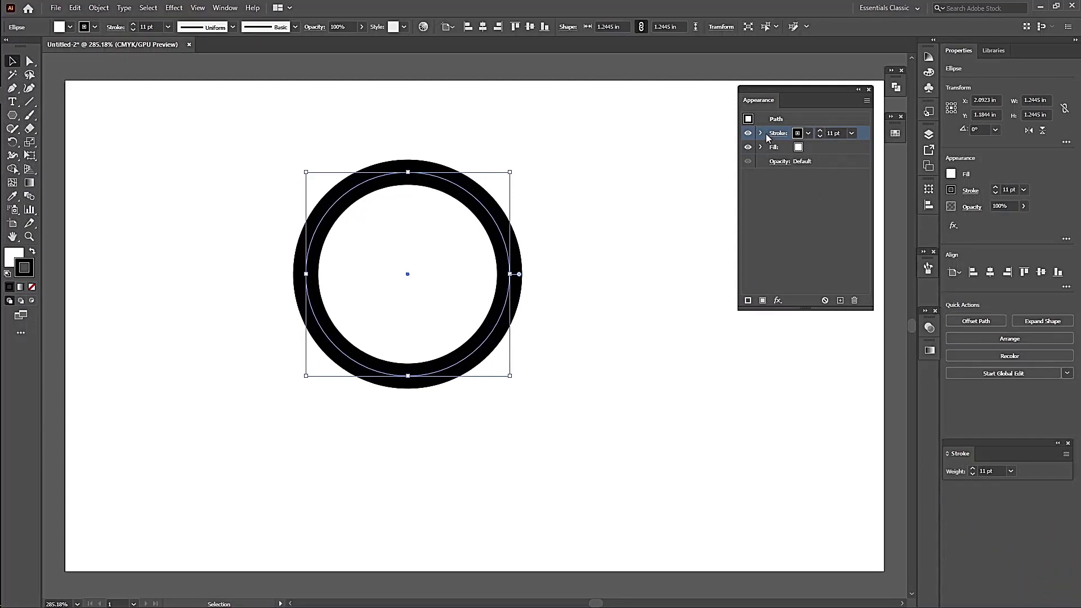
Change the circle's fill to the orange swatch.
left_click(799, 149)
left_click(798, 148)
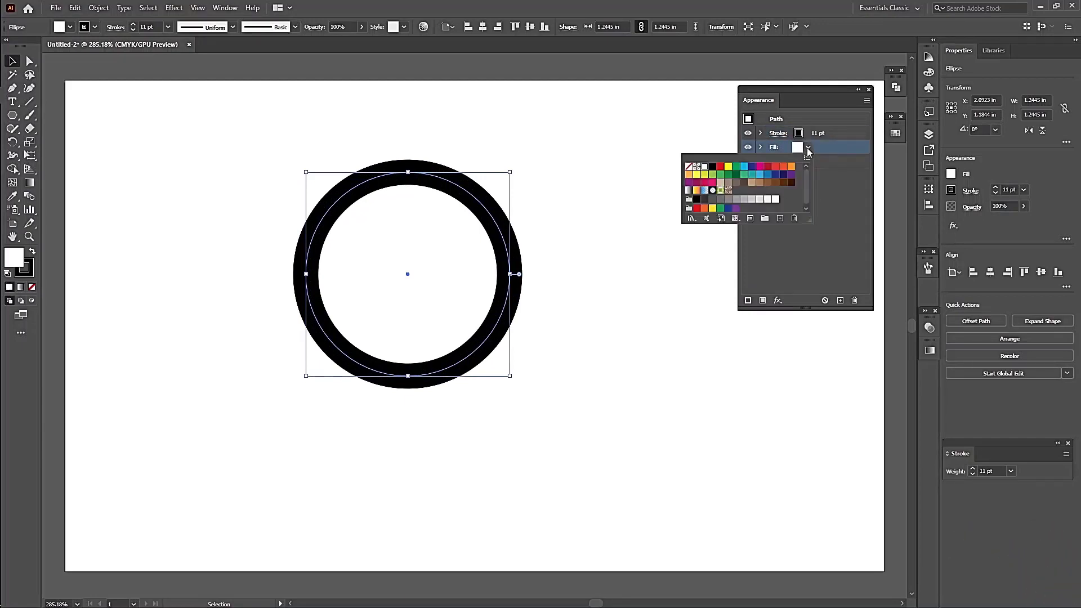
left_click(744, 182)
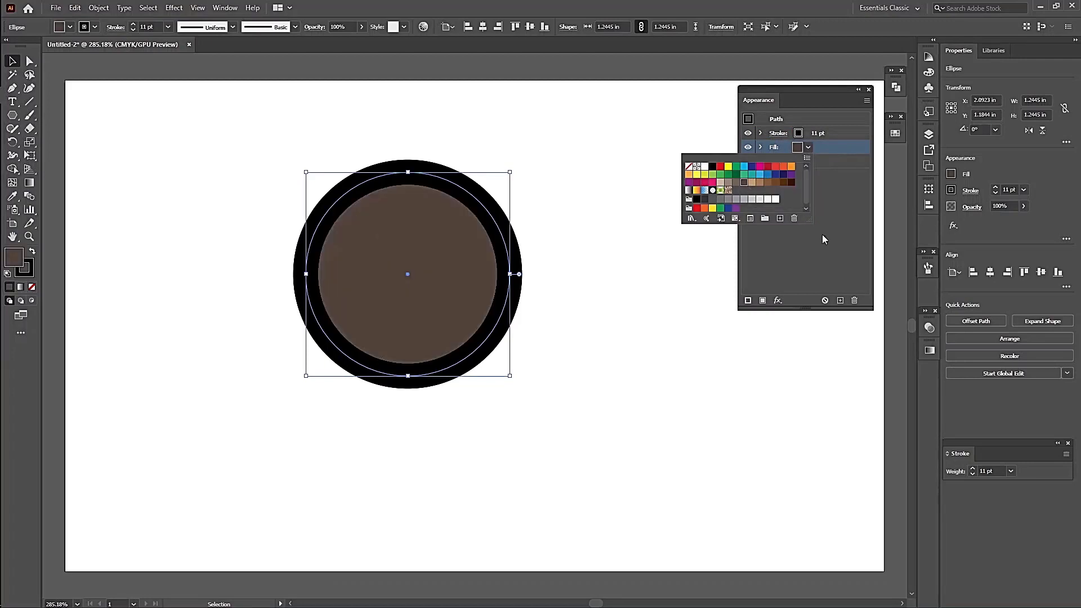
left_click(770, 183)
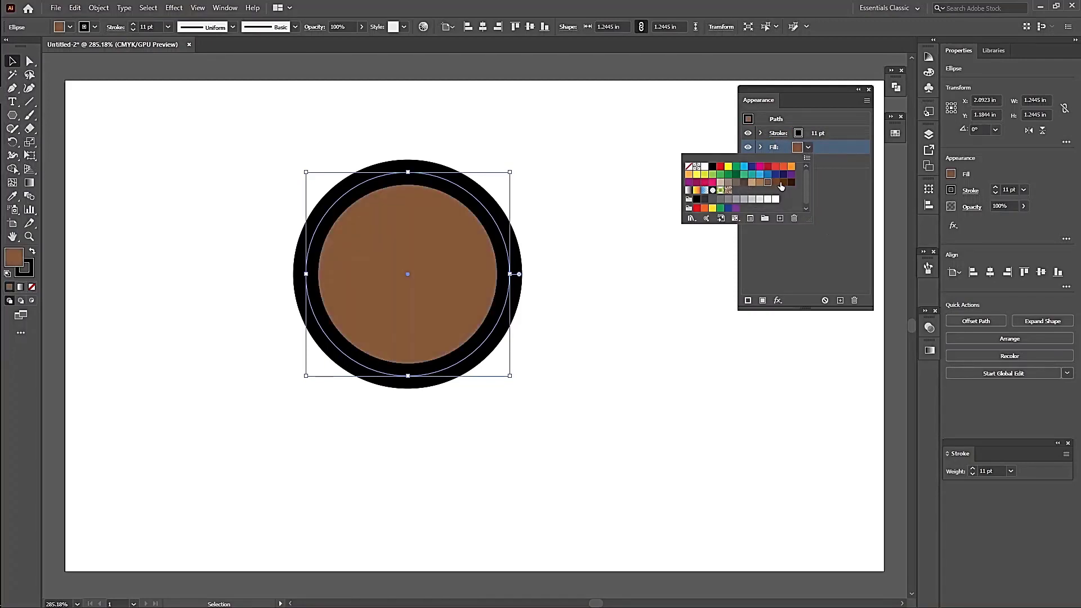
left_click(791, 167)
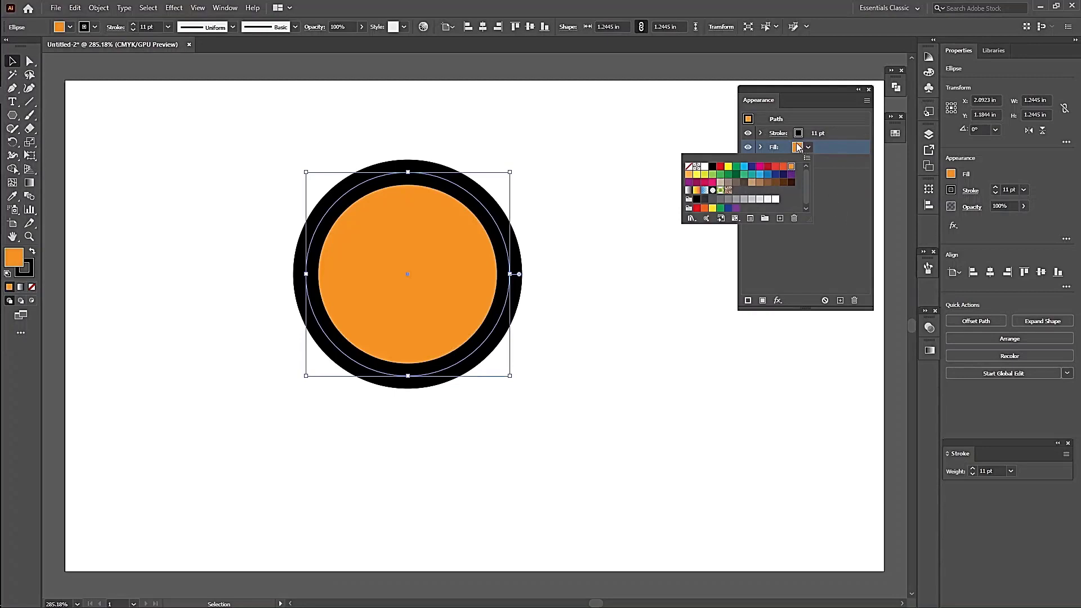
left_click(800, 147)
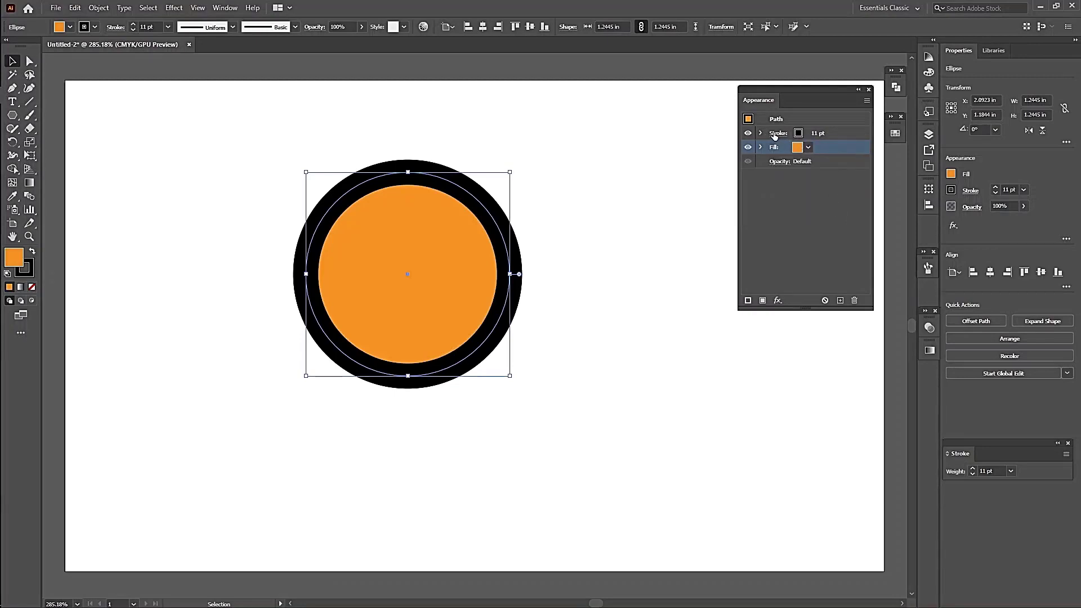
Try the Duplicate and Add New Stroke buttons on the stroke, undoing each attempt.
left_click(830, 134)
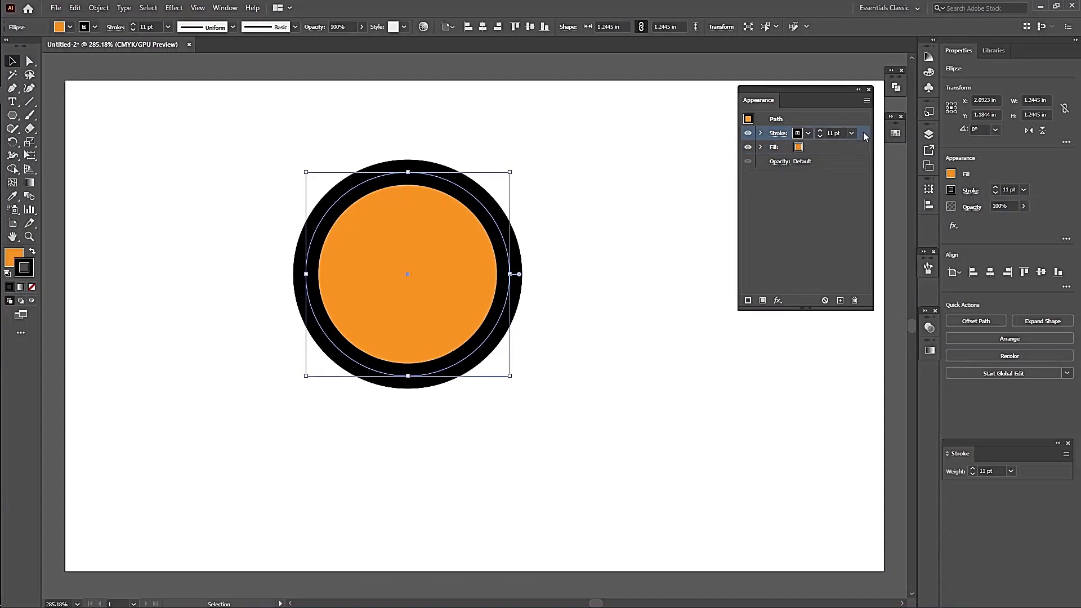
left_click(825, 147)
left_click(826, 135)
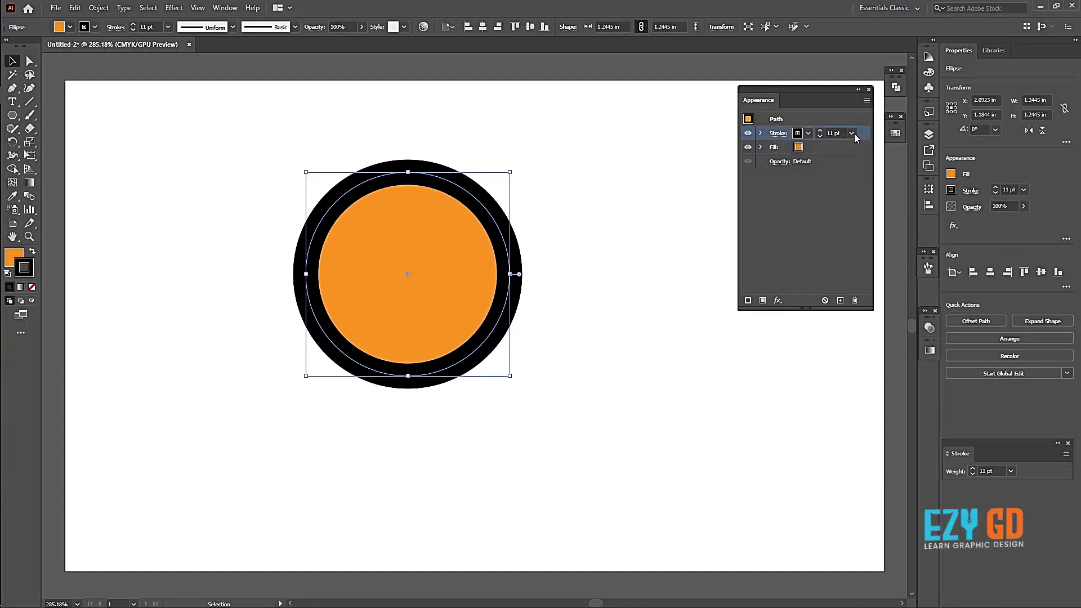
left_click(841, 301)
key("ctrl+z")
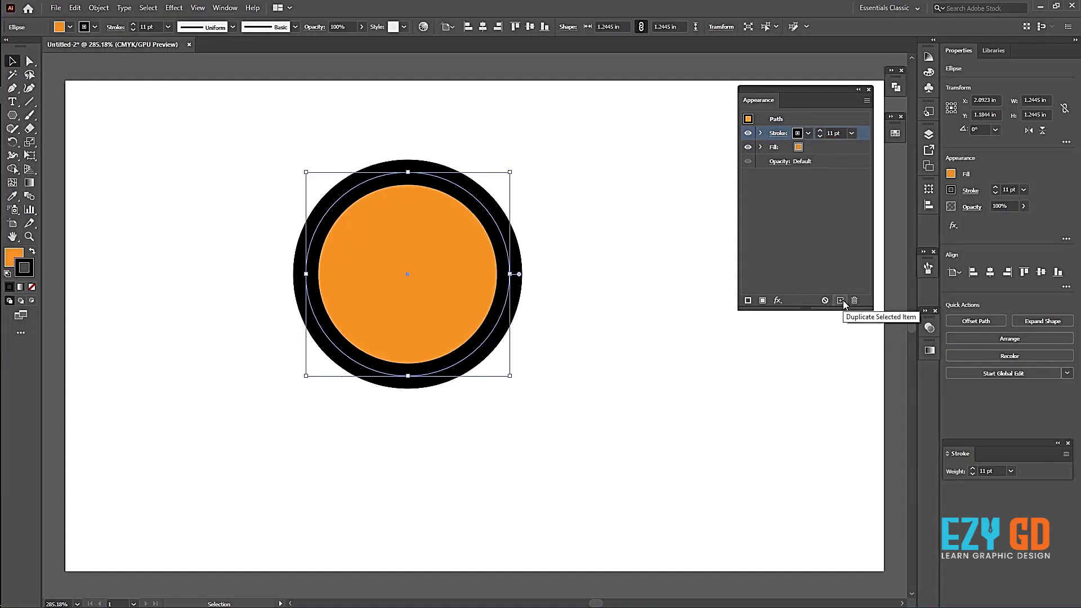
left_click(748, 300)
key("ctrl+z")
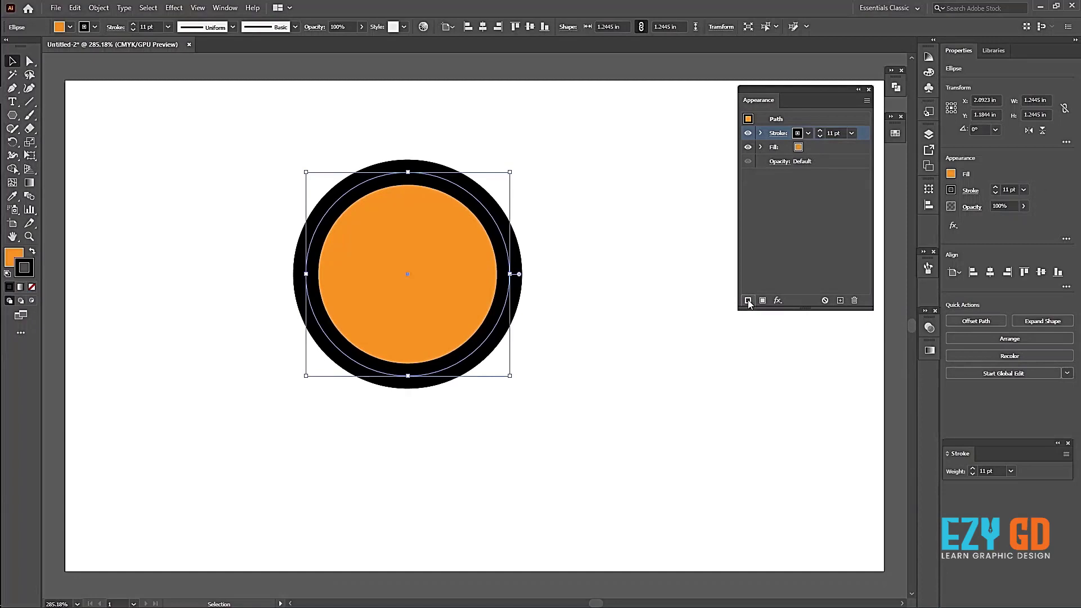
Use the panel menu's Add New Stroke to keep a second 11 pt black stroke.
left_click(867, 101)
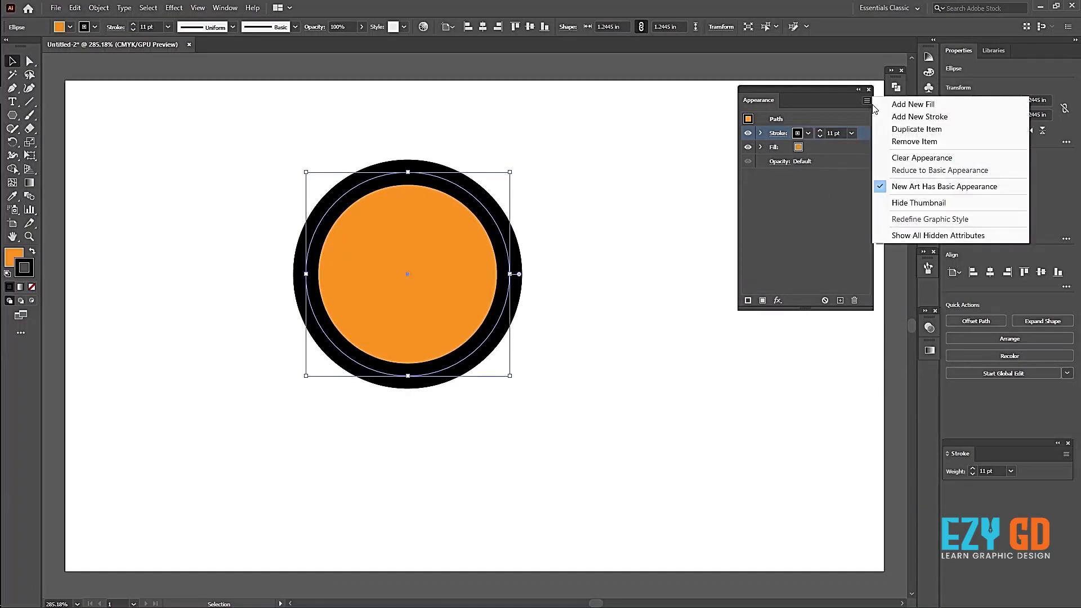
left_click(923, 118)
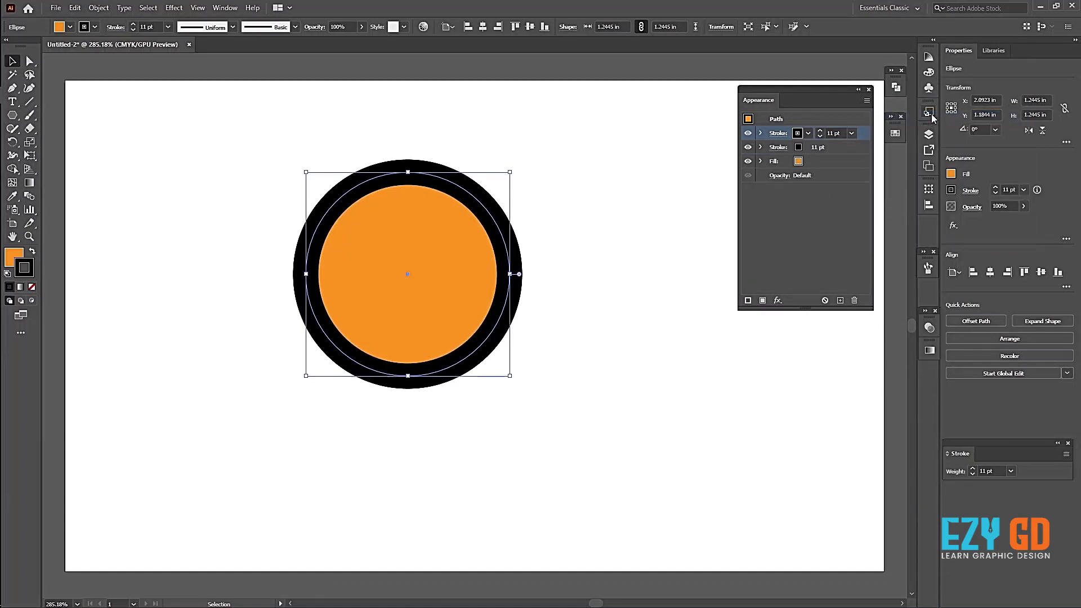
key("ctrl+z")
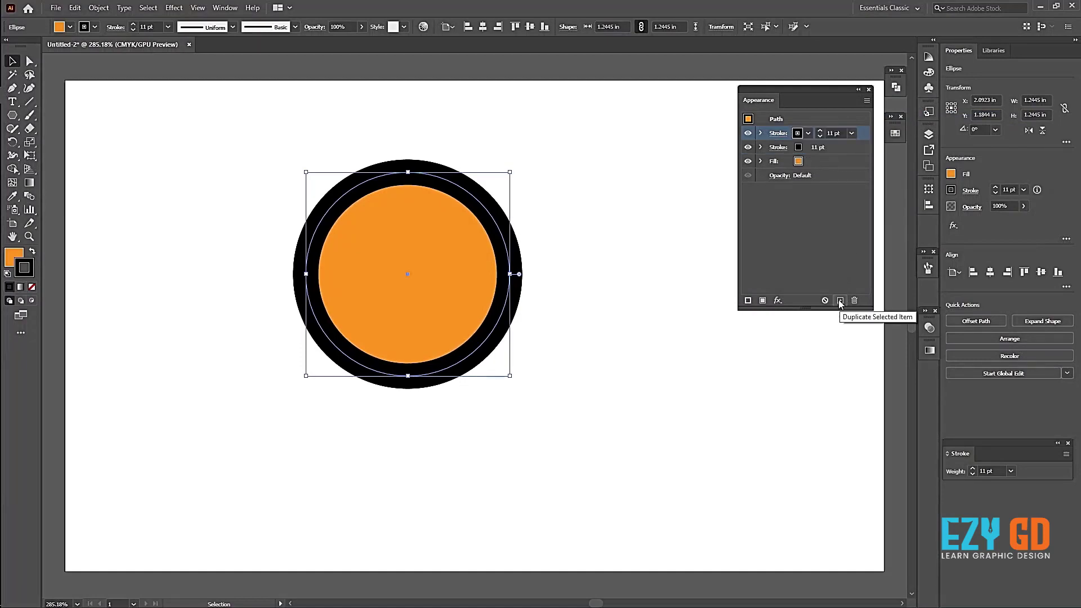
left_click(749, 300)
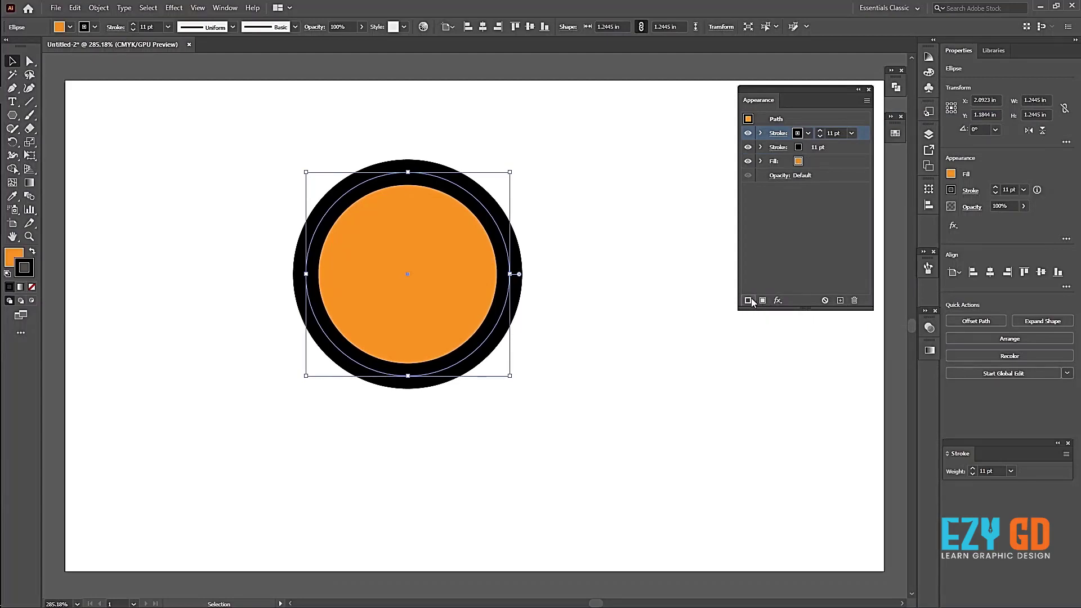
key("ctrl+z")
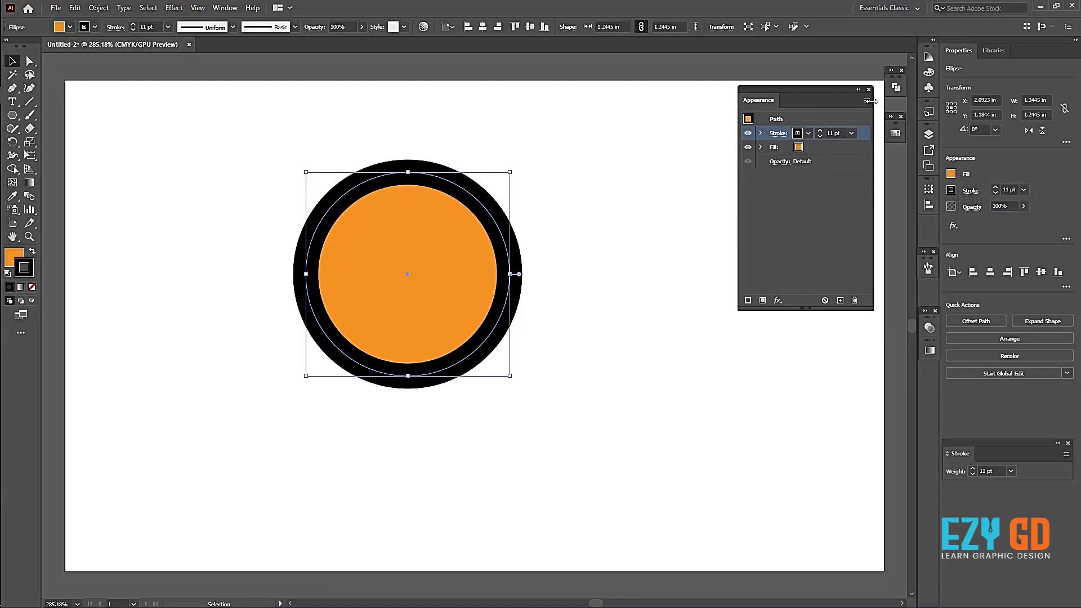
left_click(867, 100)
left_click(921, 116)
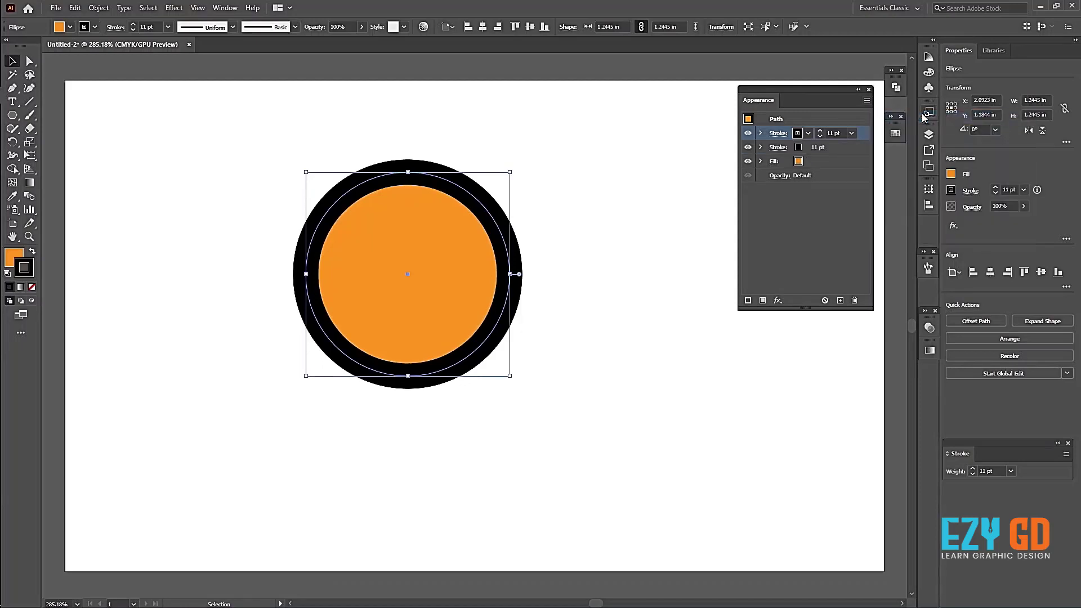
left_click(824, 147)
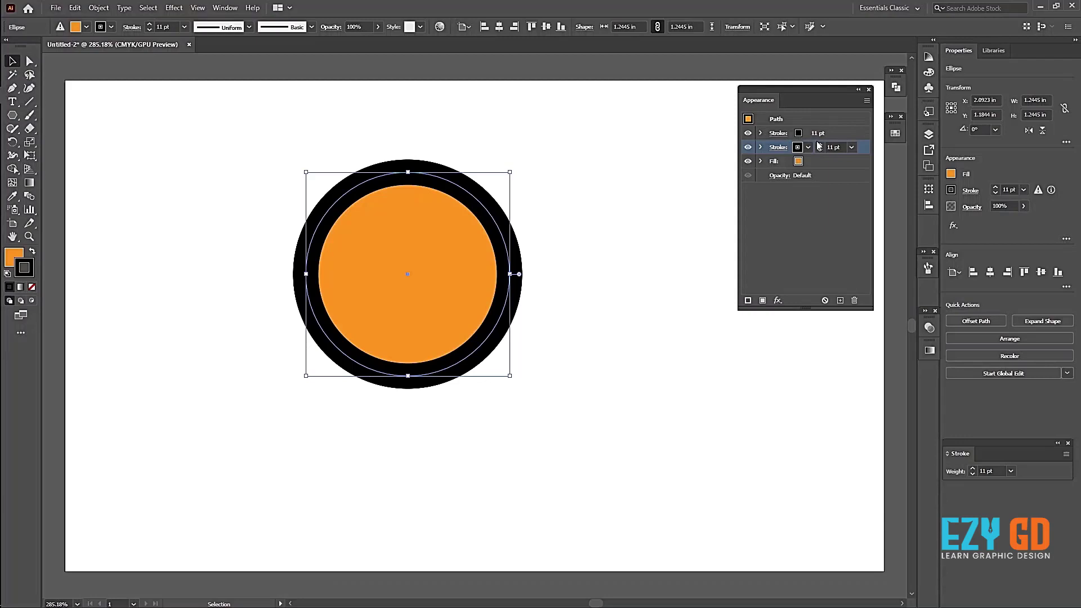
Make the top stroke CMYK Cyan at 5 pt, then hide it with its eye icon.
mouse_move(818, 147)
left_click(810, 135)
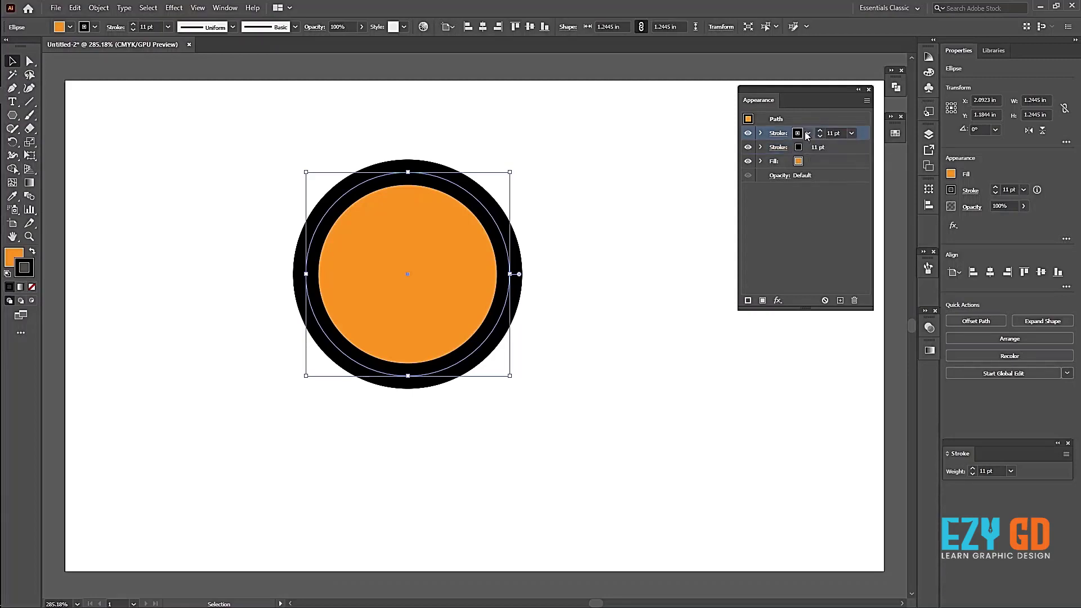
left_click(809, 133)
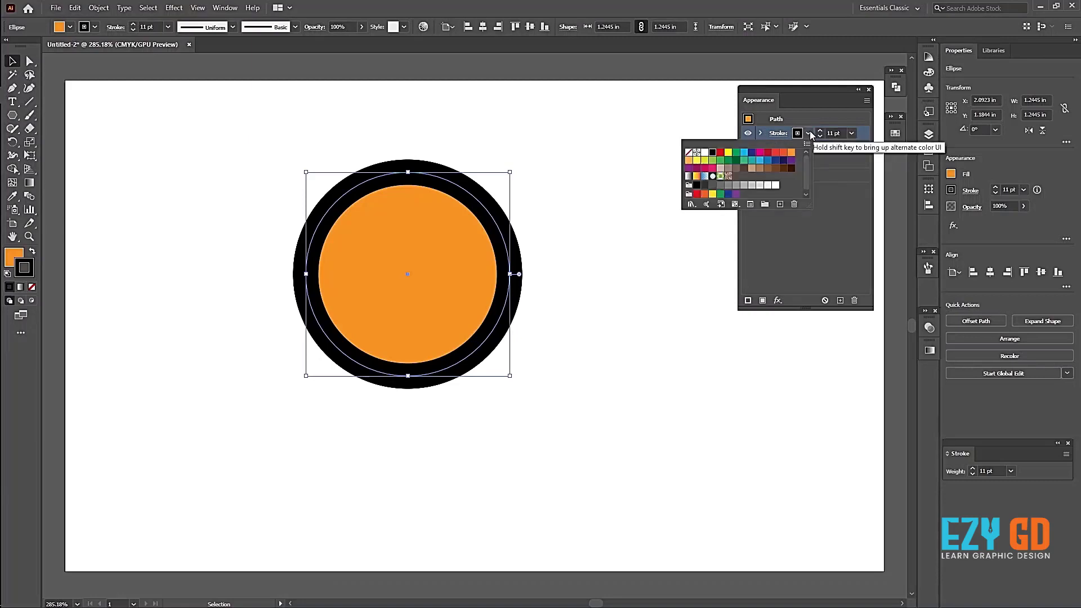
left_click(745, 154)
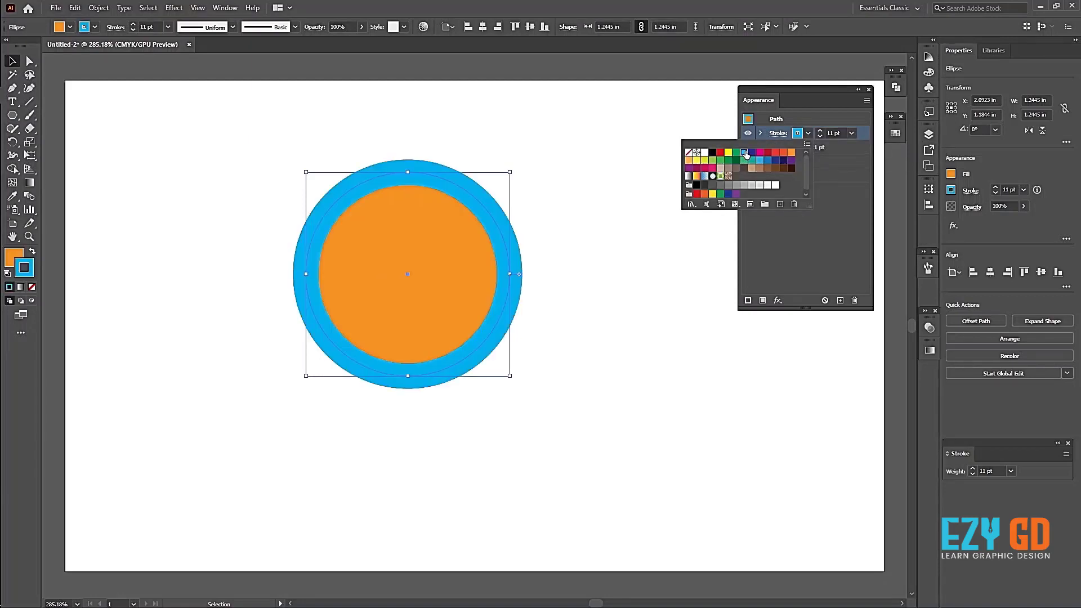
left_click(821, 136)
left_click(821, 136)
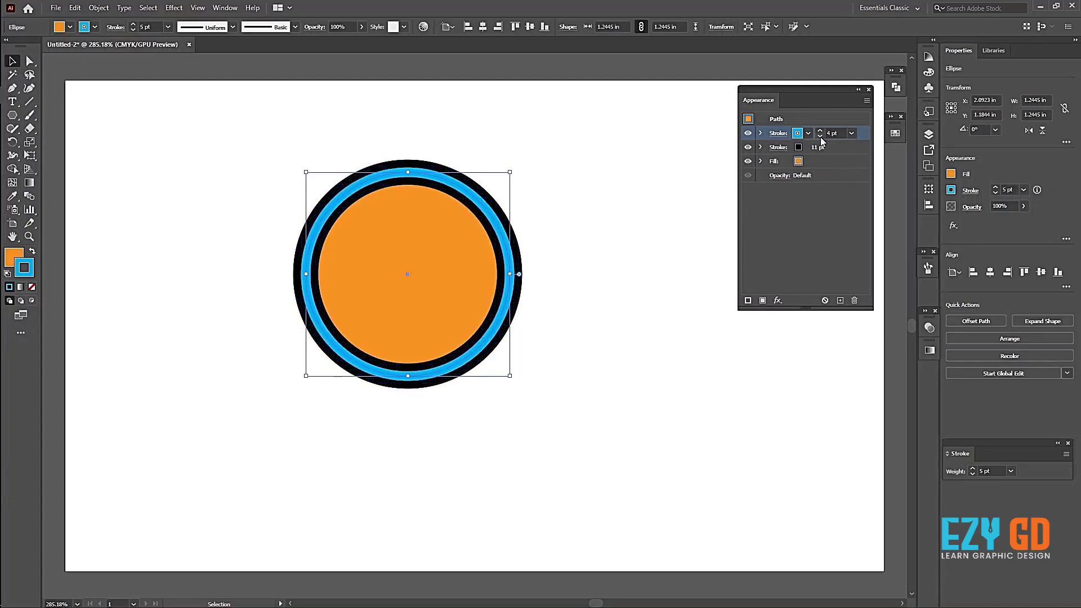
left_click(819, 130)
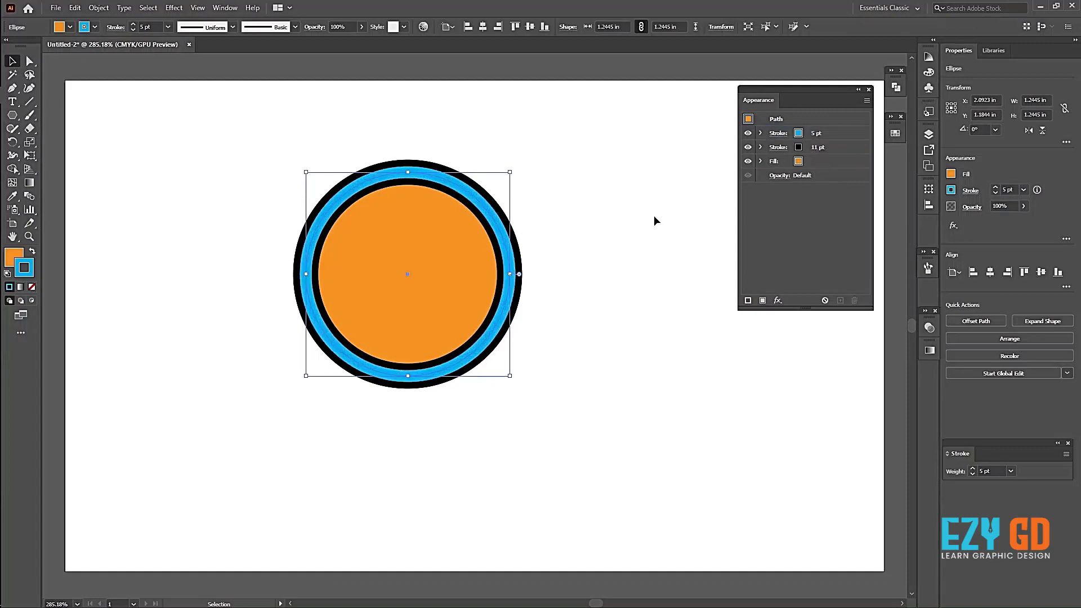
left_click(819, 147)
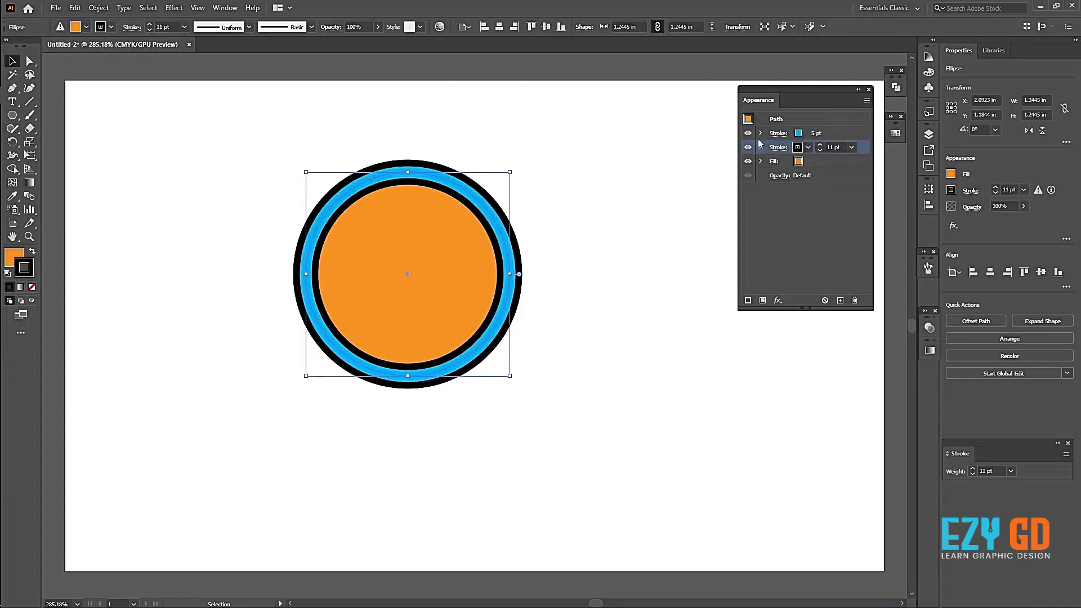
left_click(747, 132)
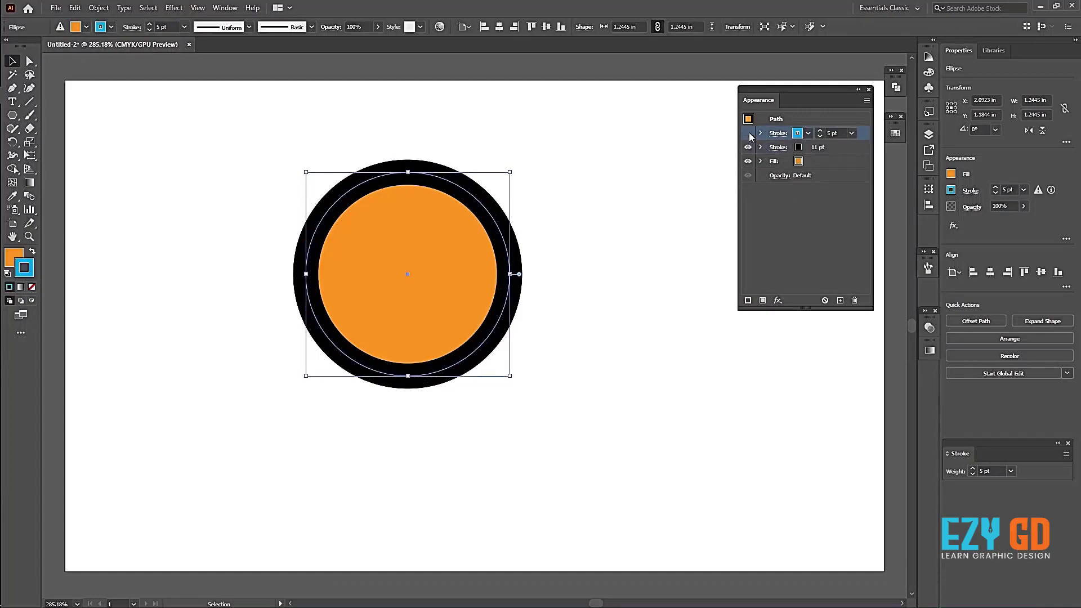
Try moving the 11 pt stroke below the fill, restore the order, and unhide the cyan stroke.
left_click(800, 150)
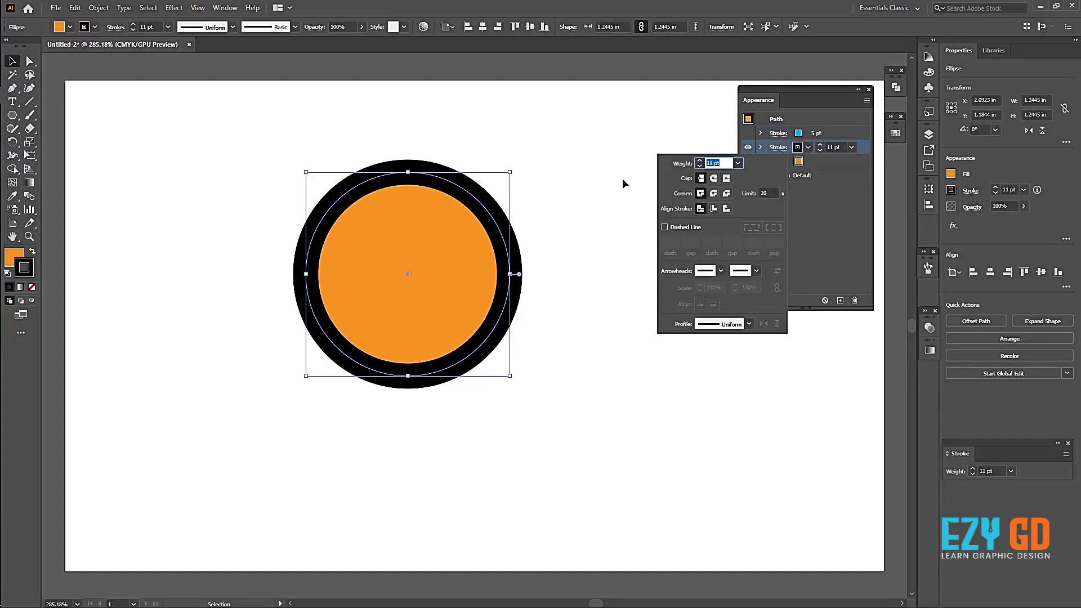
left_click(865, 146)
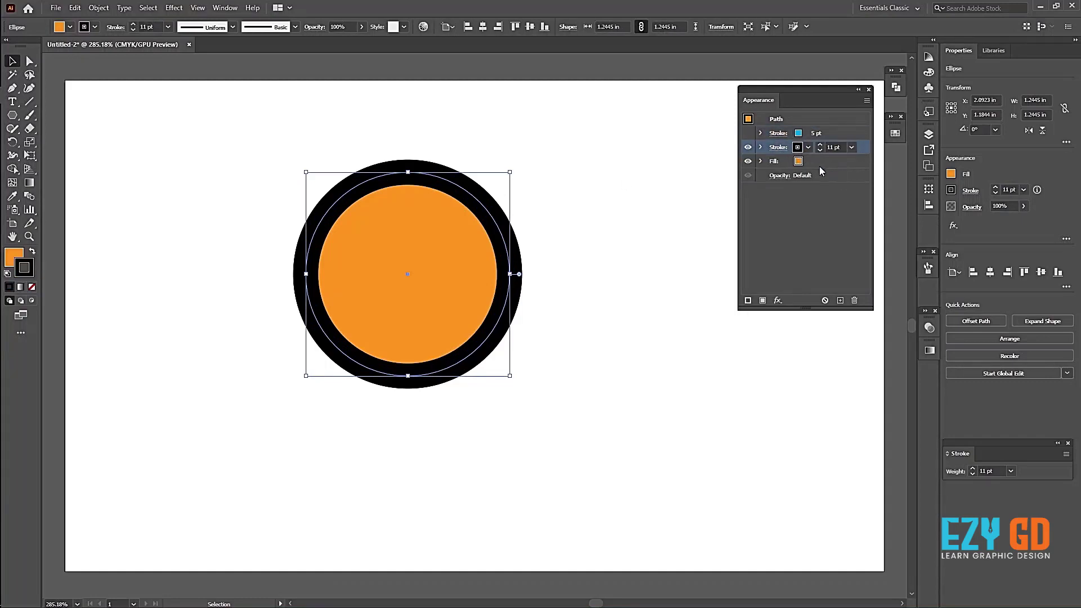
left_click_drag(867, 147, 866, 173)
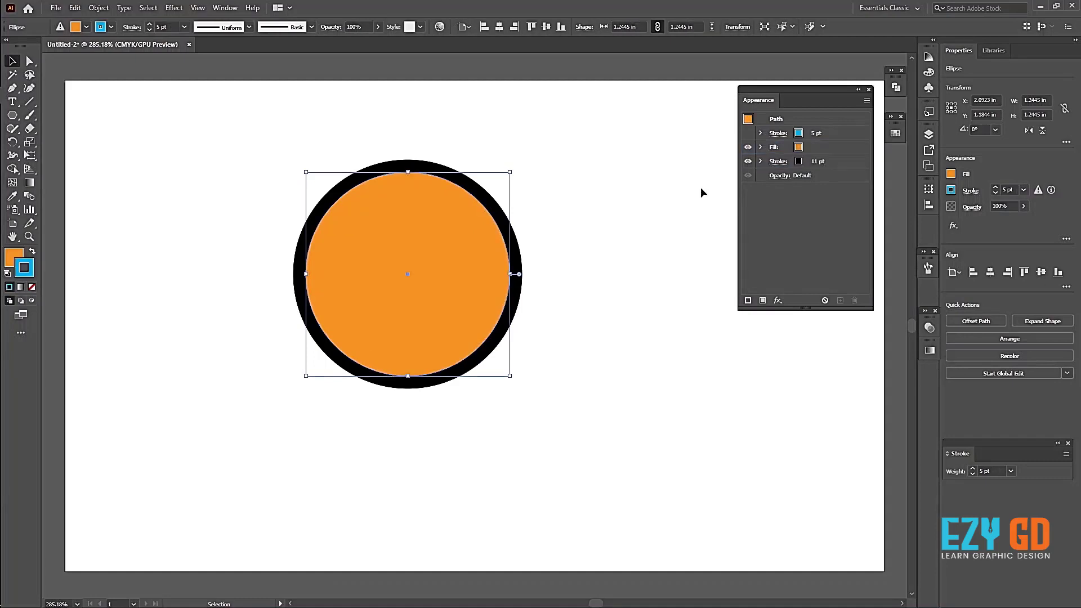
left_click(814, 164)
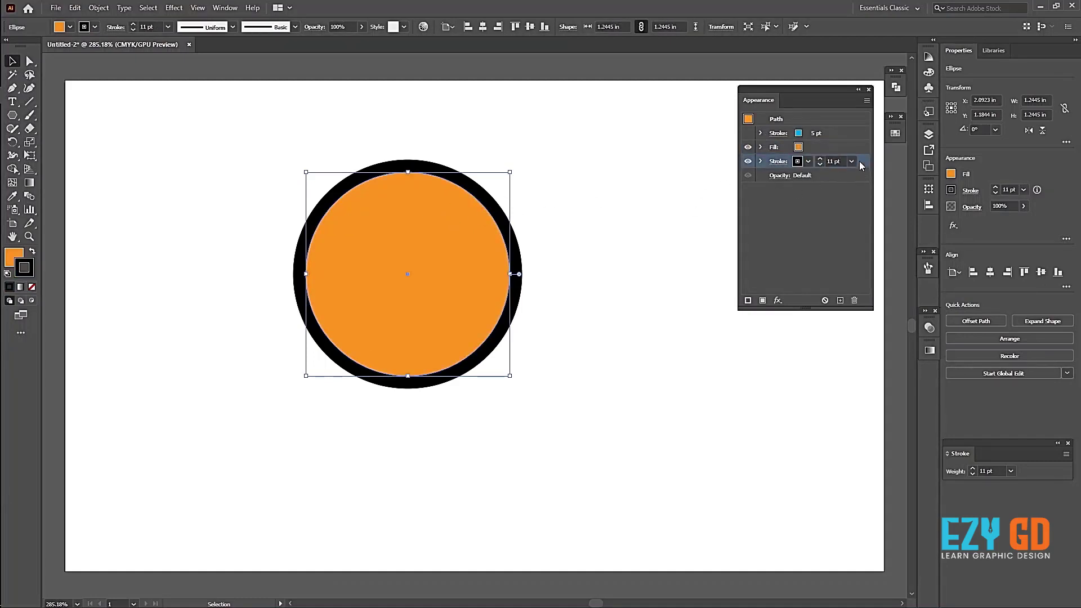
left_click_drag(866, 146, 832, 171)
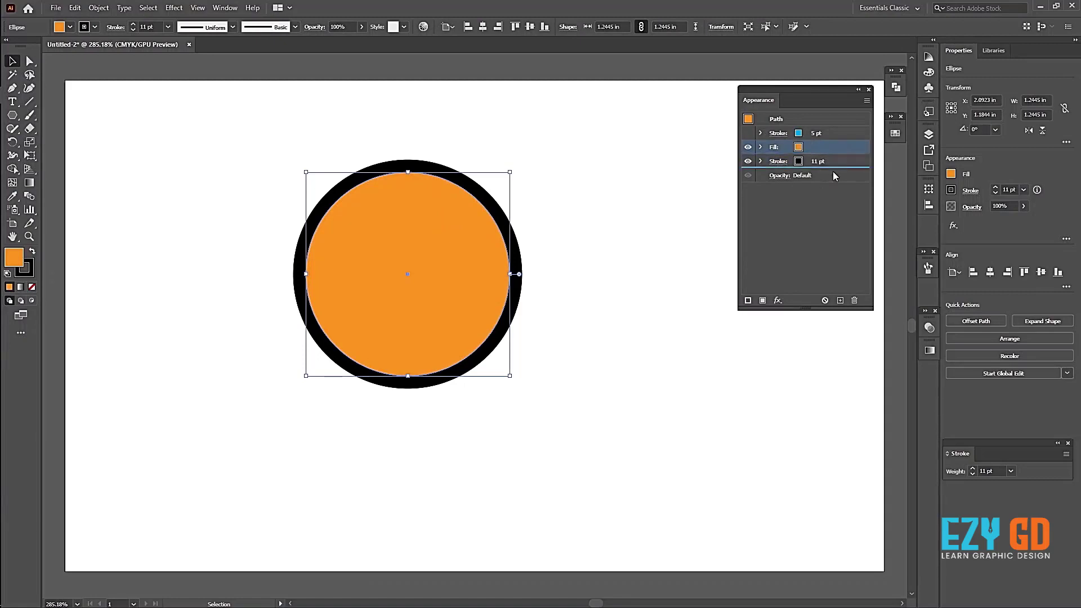
left_click(579, 254)
left_click(433, 242)
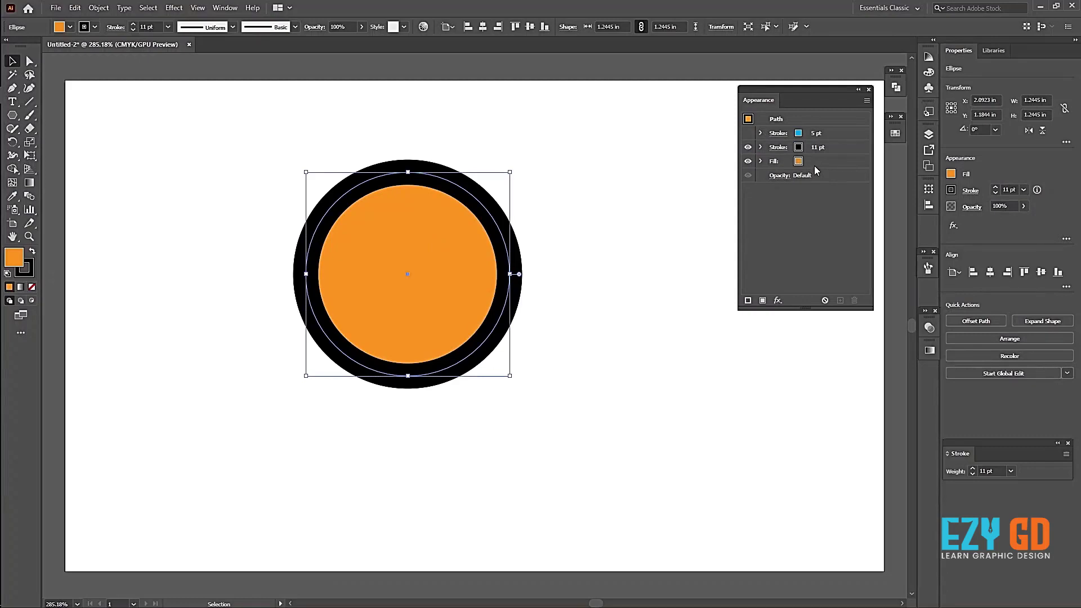
left_click(748, 133)
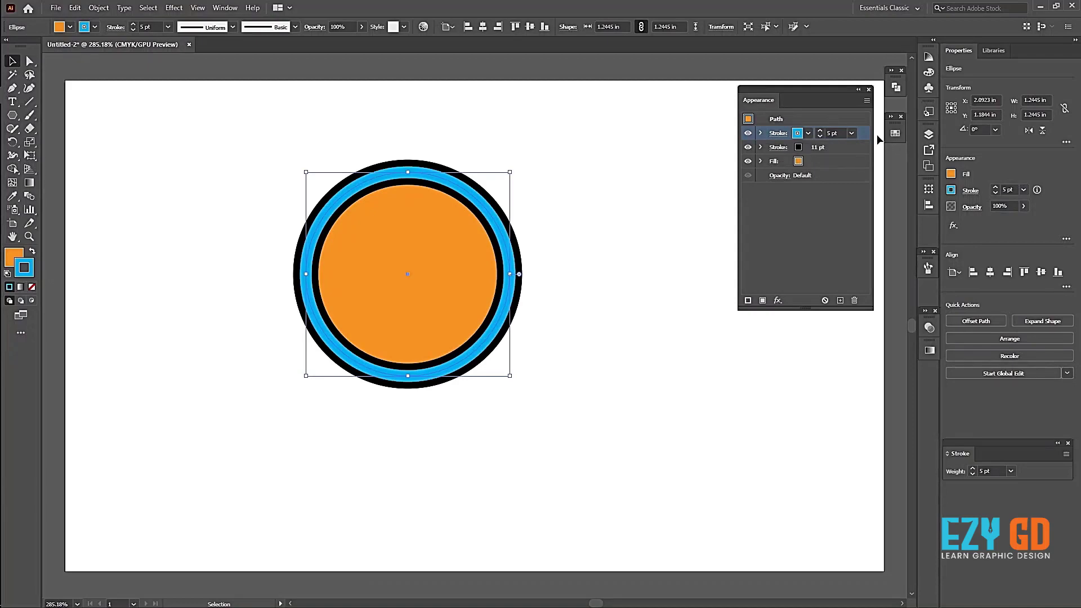
Add a third stroke on top, set to 2 pt and the yellow swatch.
left_click(867, 101)
left_click(922, 117)
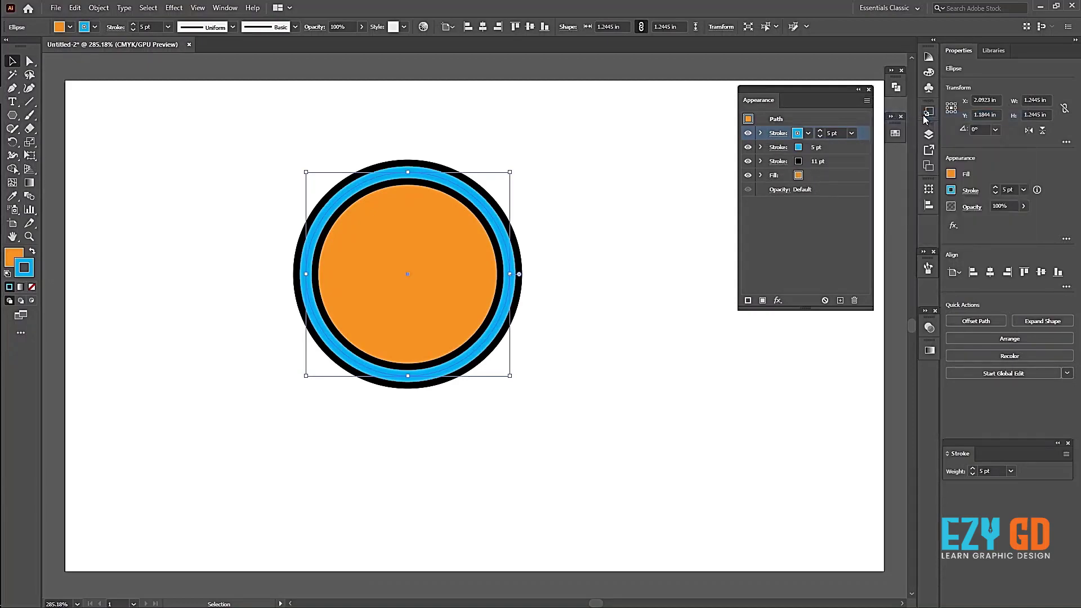
left_click(820, 136)
left_click(820, 136)
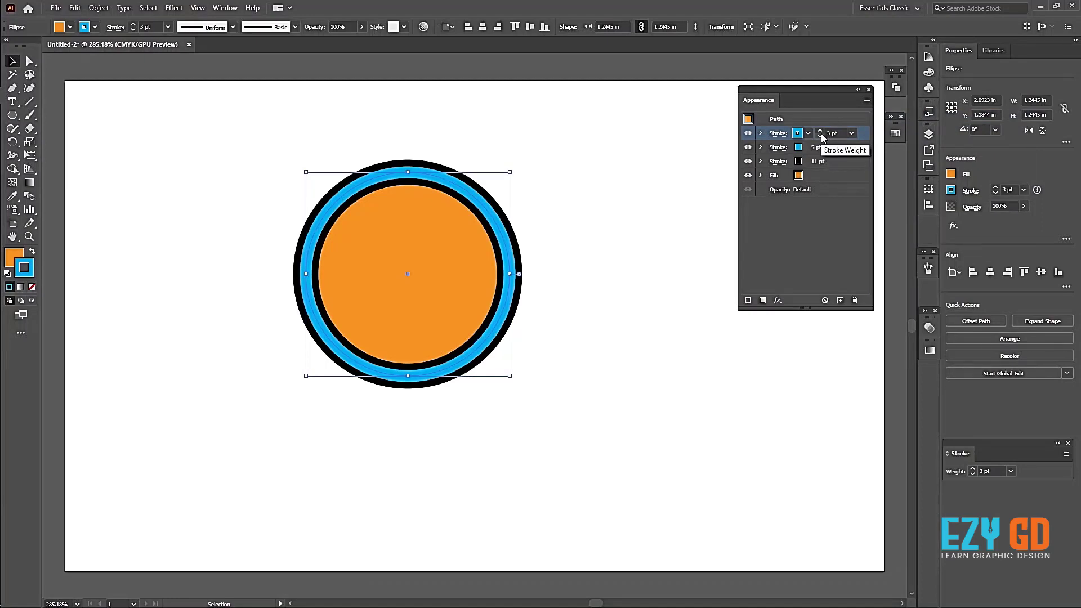
left_click(820, 137)
left_click(808, 134)
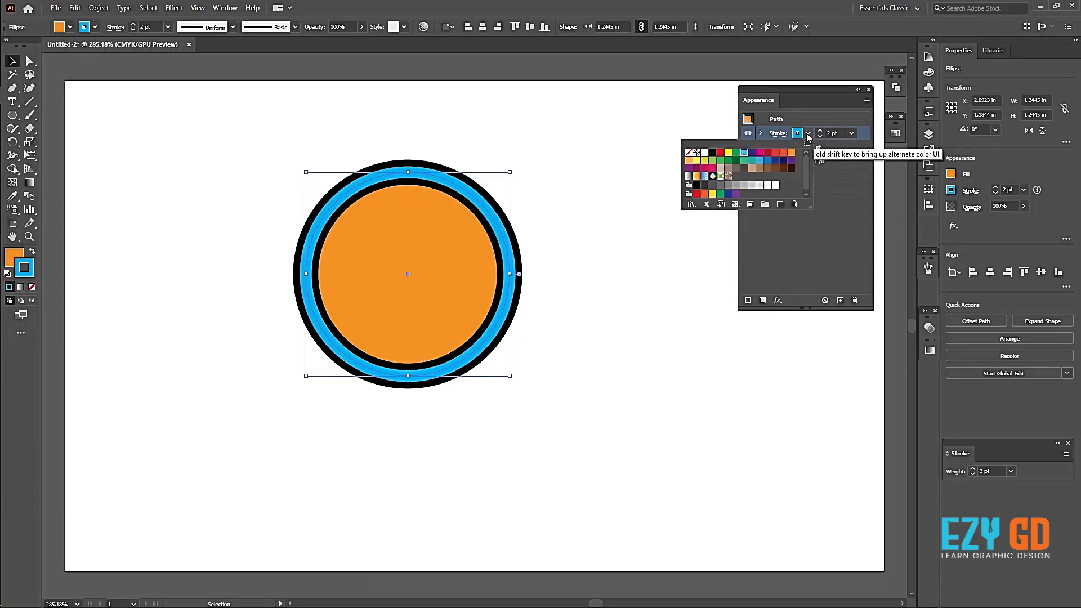
left_click(730, 153)
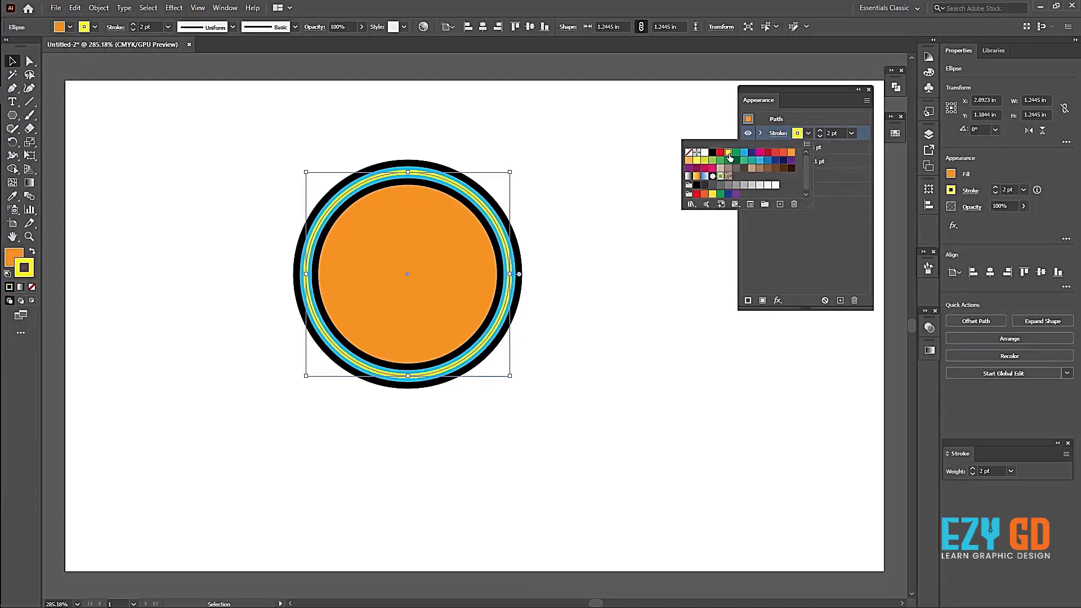
key("Escape")
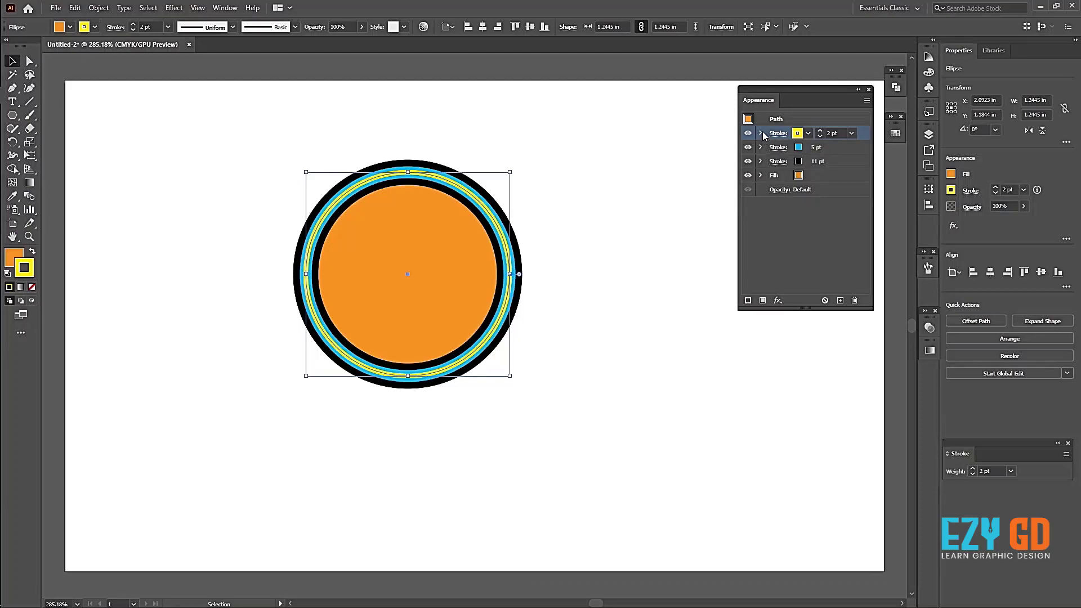
left_click(761, 133)
Make the yellow 2 pt stroke a dashed line with 12 pt dashes, then deselect.
left_click(779, 133)
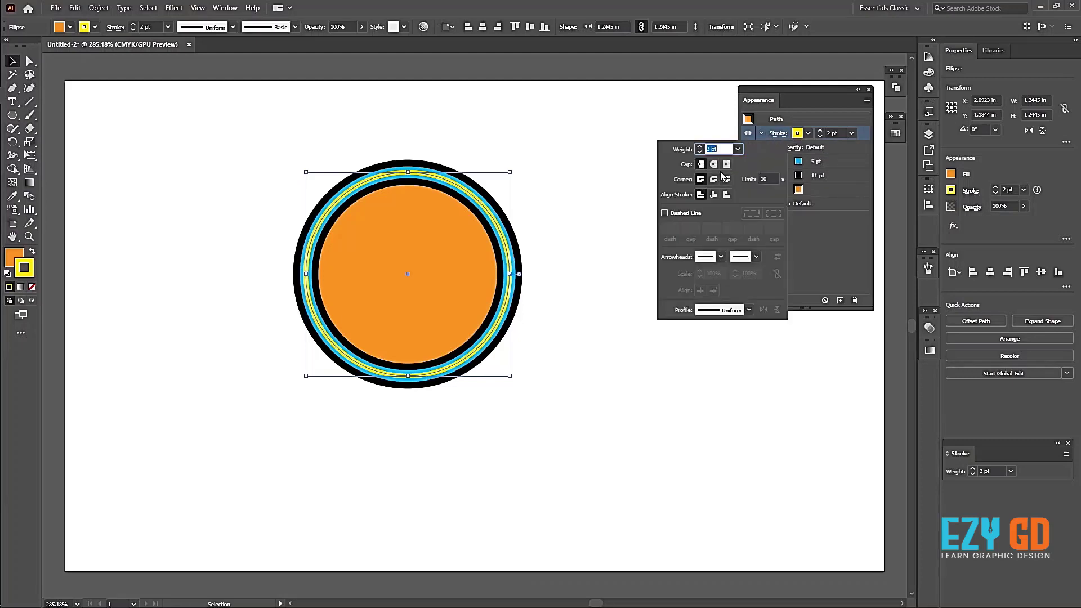
left_click(666, 212)
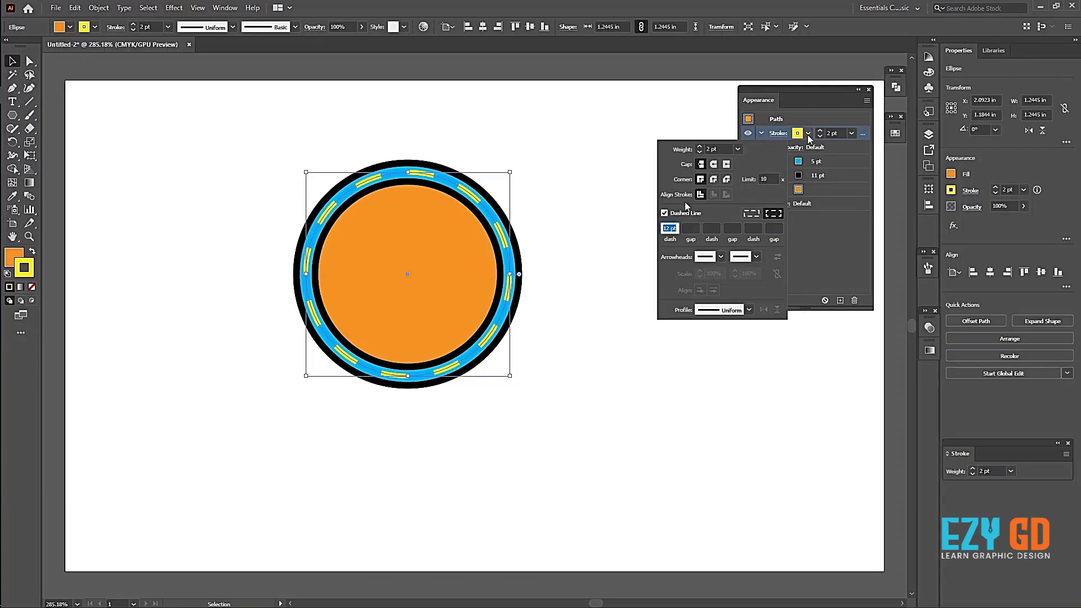
left_click(832, 274)
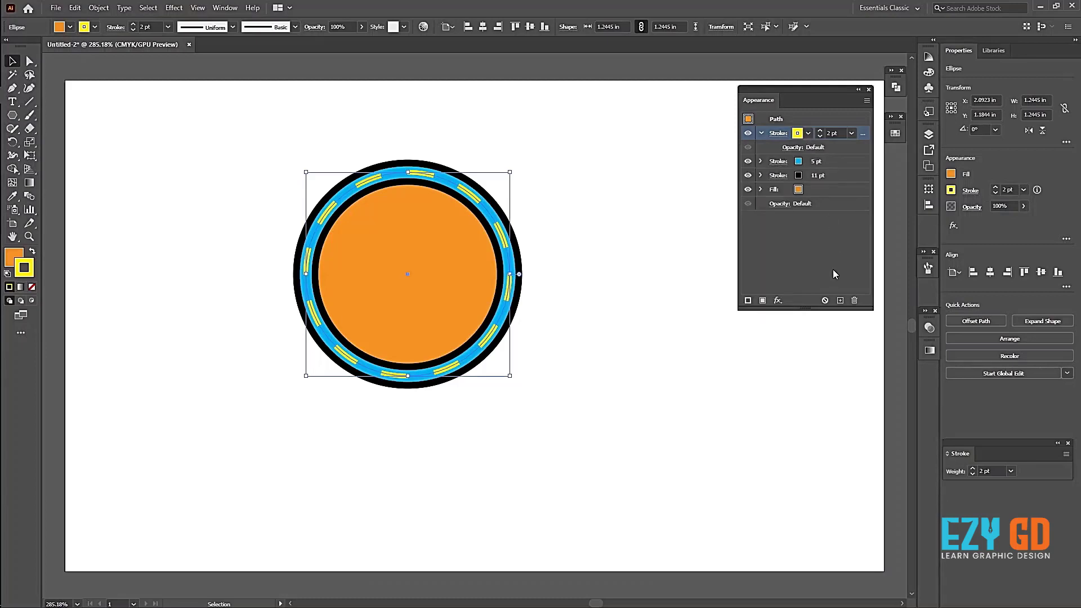
left_click(671, 232)
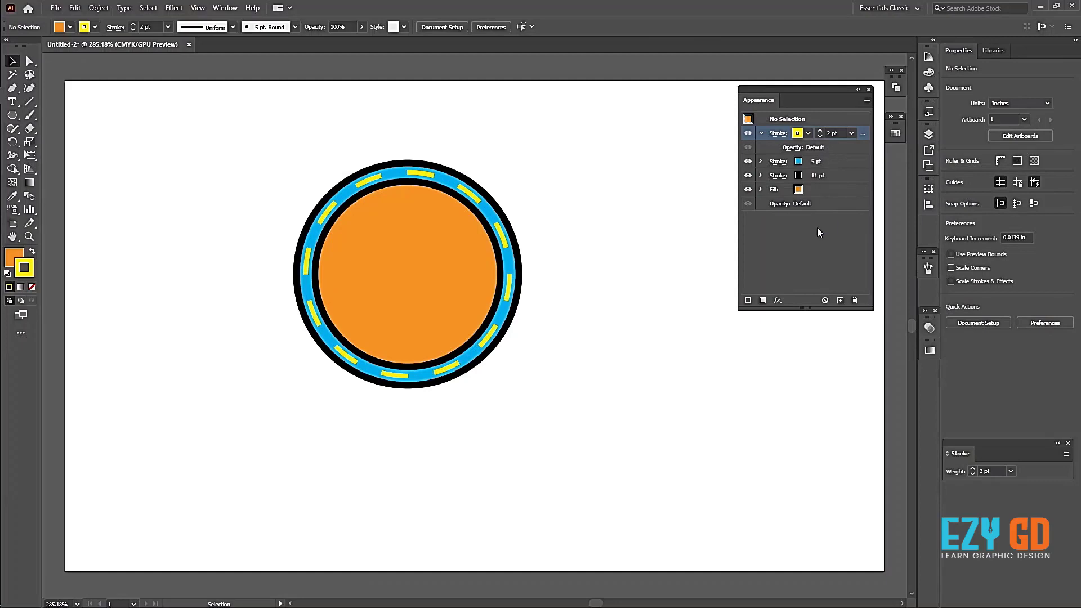
Select the 11 pt stroke, accidentally add a new fill, and undo it.
left_click(802, 174)
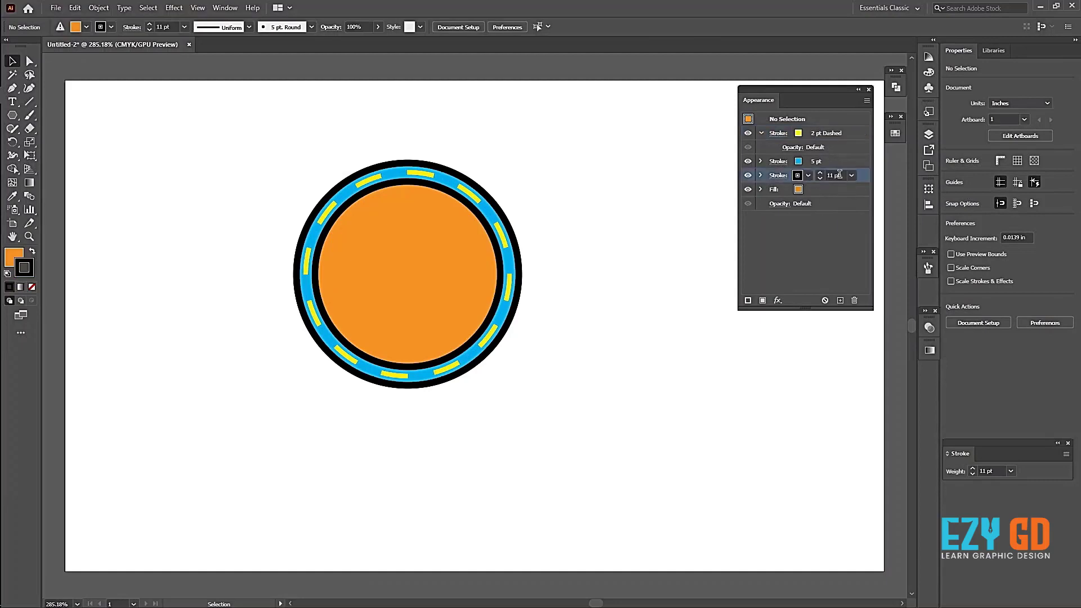
left_click(866, 101)
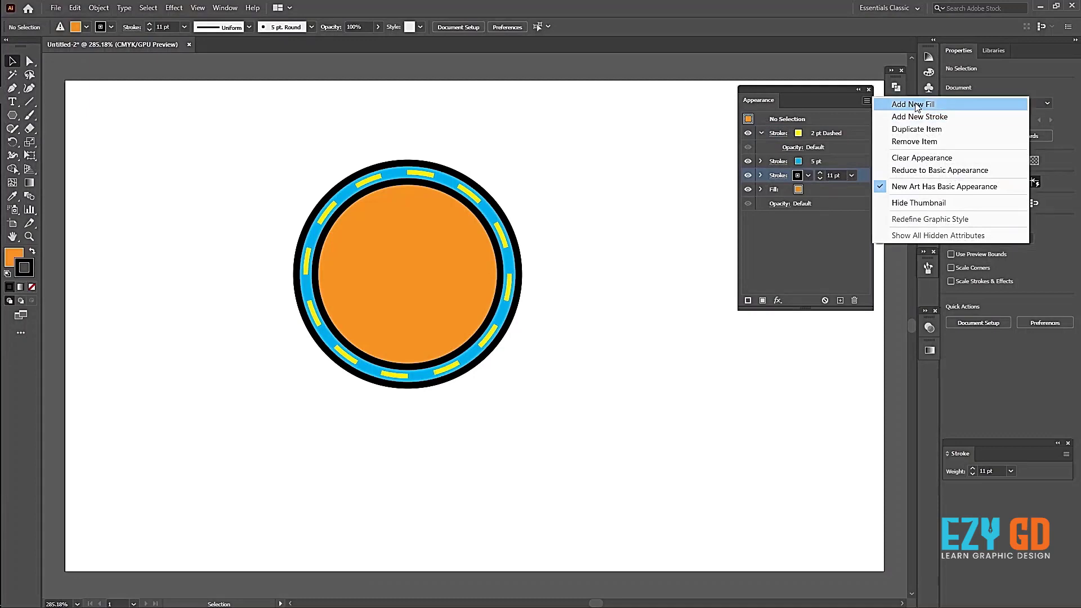
left_click(889, 106)
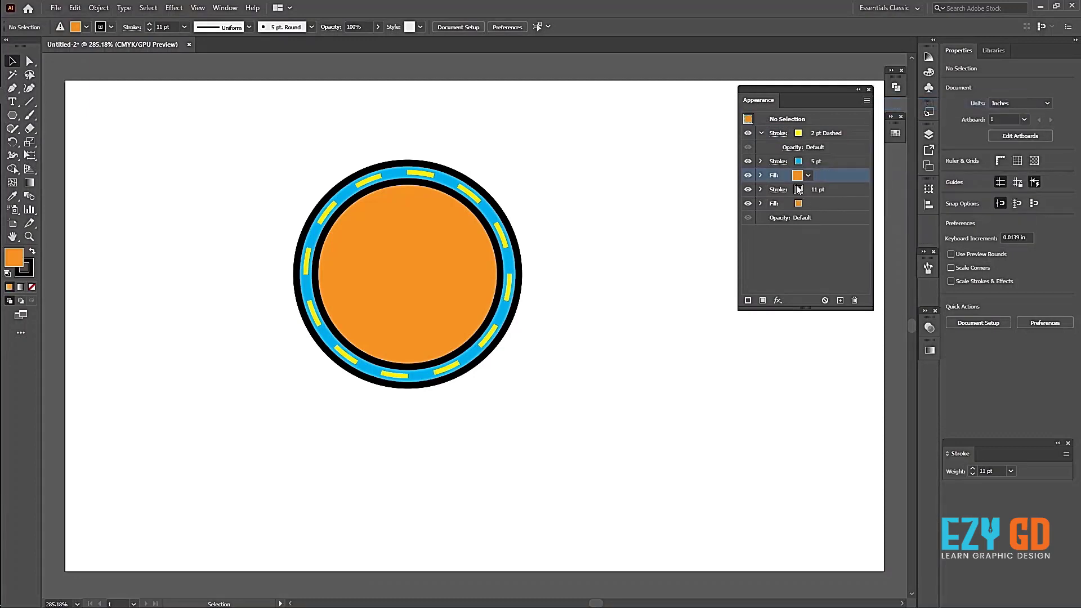
key("ctrl+z")
Add a new black stroke below the 11 pt stroke and thicken it to 19 pt.
left_click(833, 163)
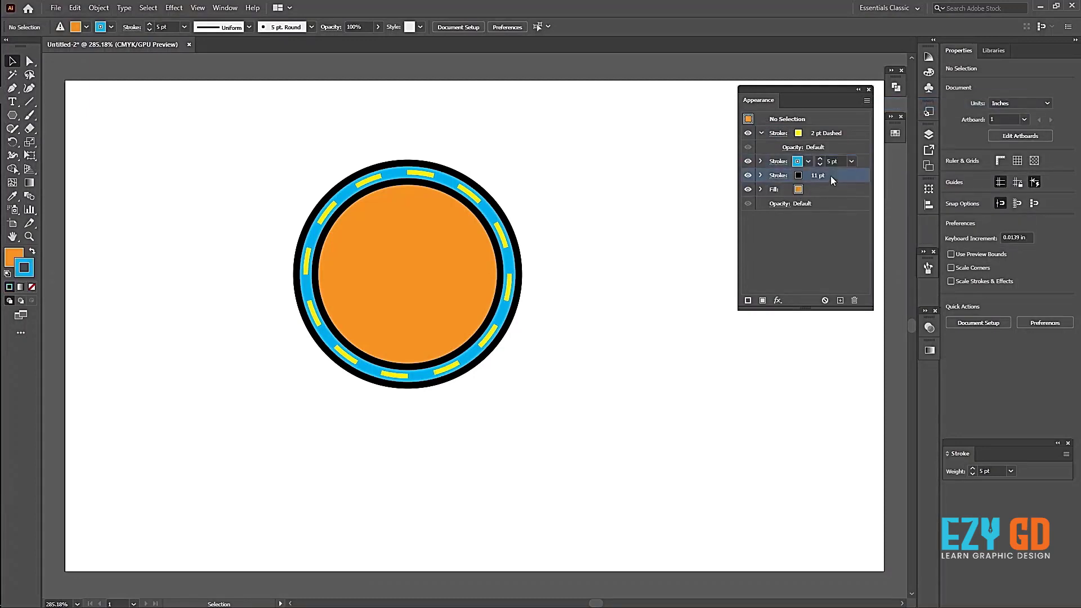
left_click(867, 100)
left_click(920, 117)
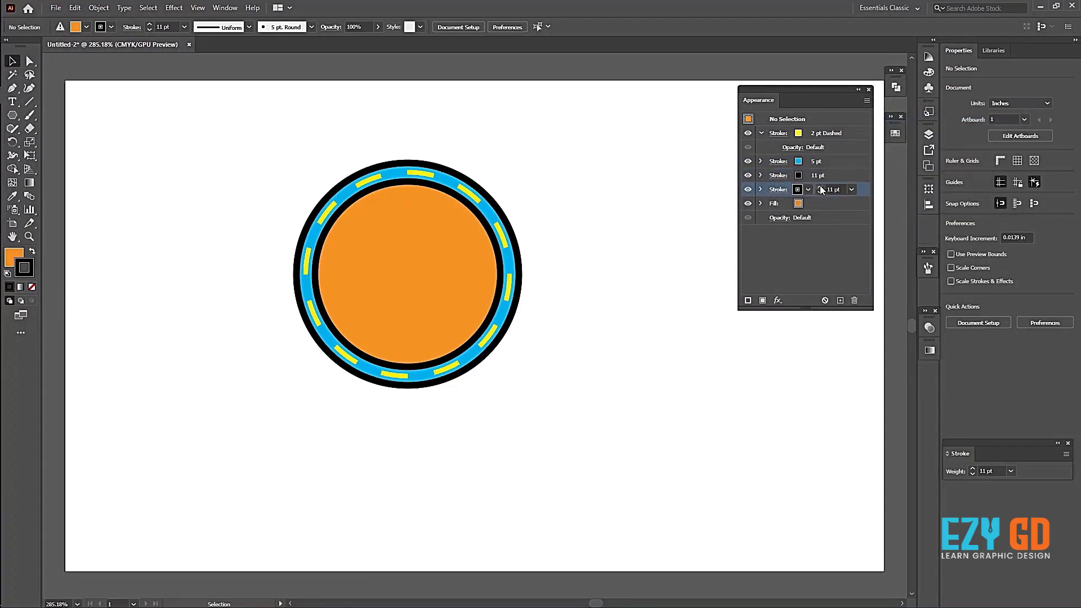
left_click(819, 186)
left_click(819, 187)
left_click(820, 186)
left_click(820, 186)
left_click(808, 189)
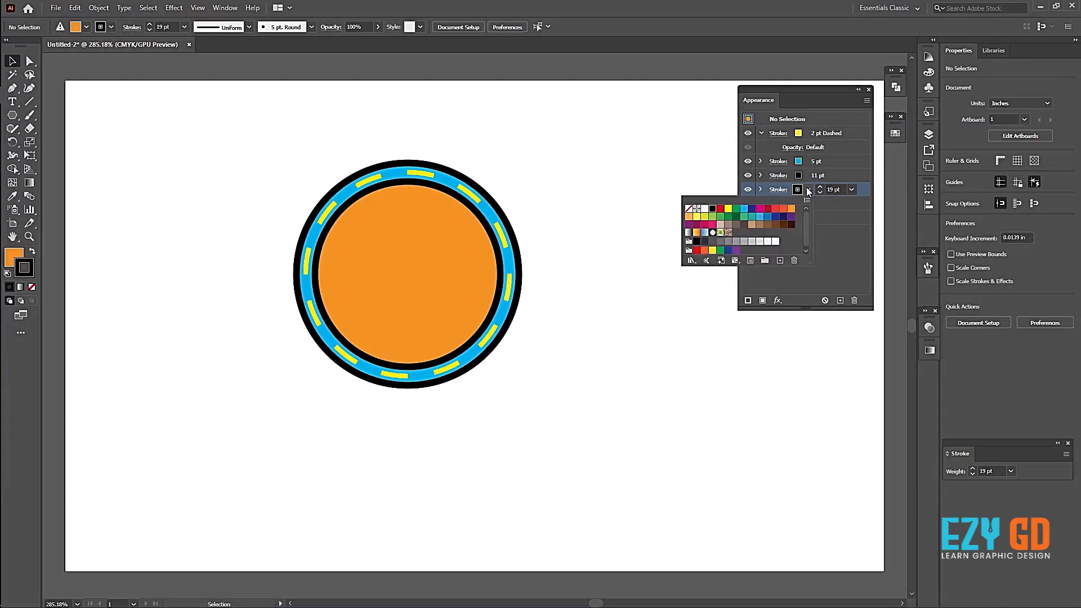
Make the new stroke CMYK Magenta at 33 pt and drag it above the dashed yellow stroke.
left_click(760, 209)
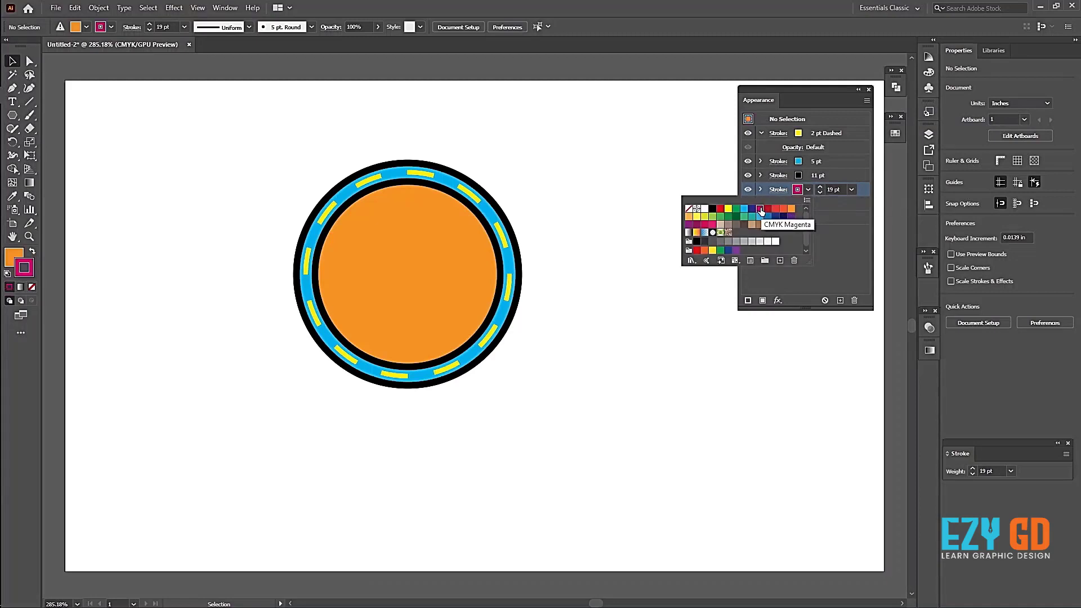
left_click(860, 189)
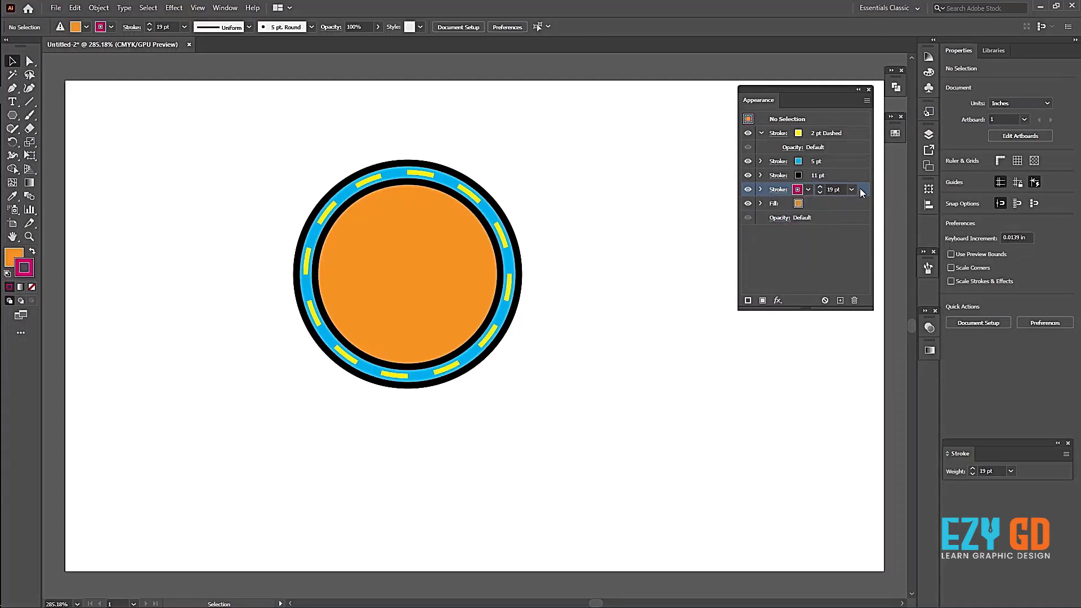
left_click(820, 185)
left_click(819, 186)
type("33")
left_click(760, 190)
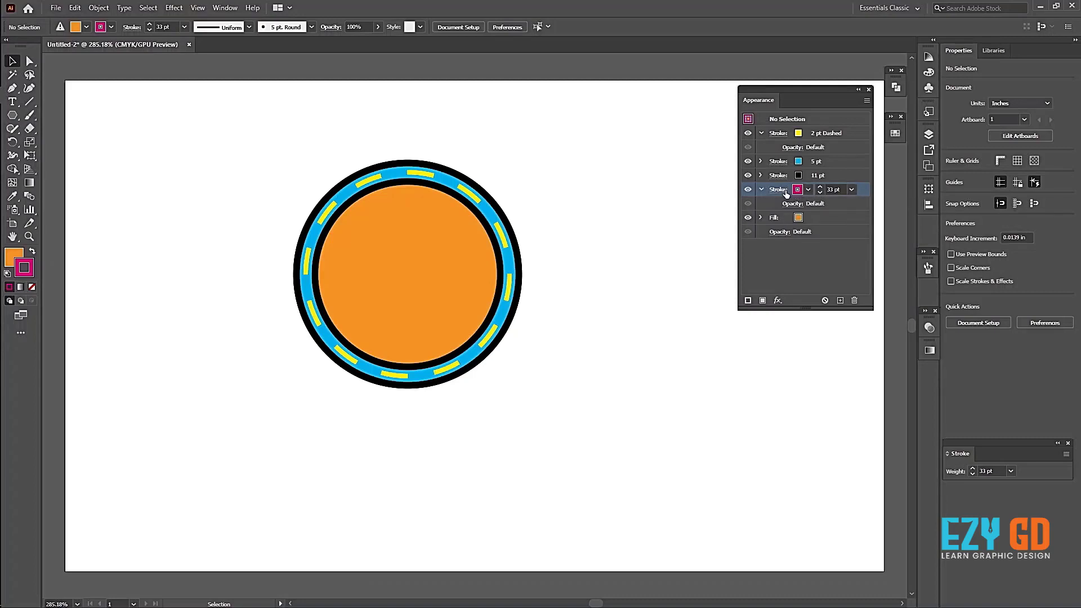
left_click(779, 190)
left_click_drag(863, 188, 843, 133)
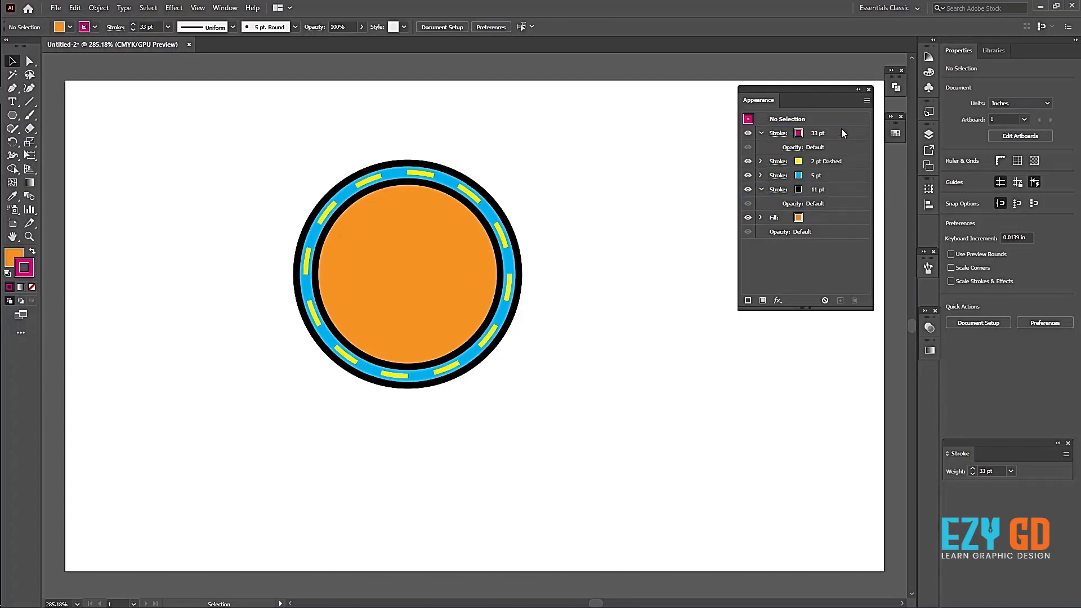
Toggle the 33 pt magenta stroke's visibility and inspect its opacity settings.
left_click(822, 134)
left_click(818, 150)
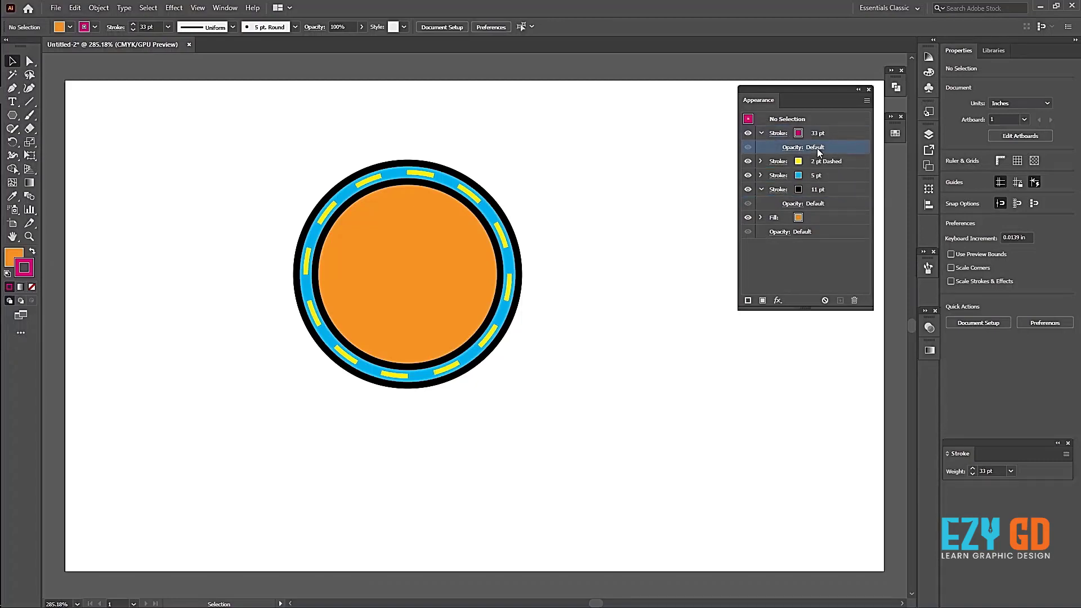
left_click(809, 136)
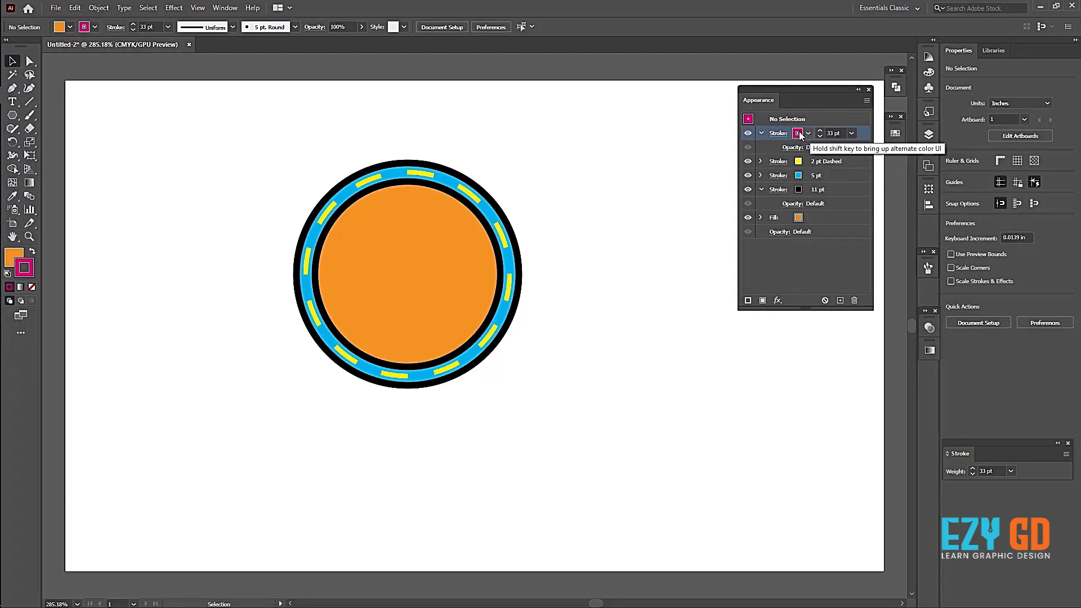
left_click(748, 132)
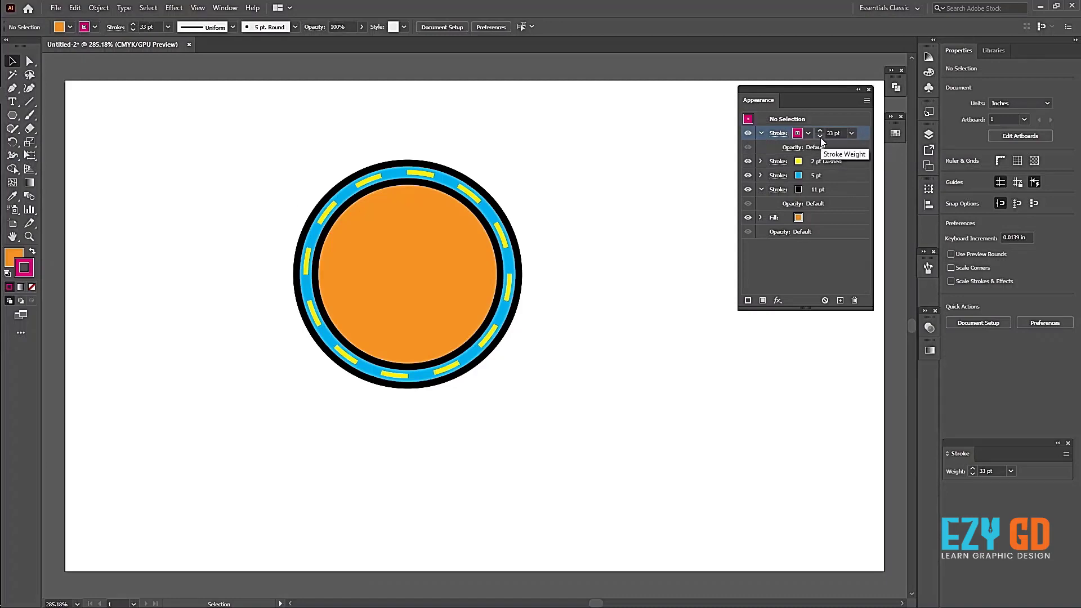
left_click(794, 147)
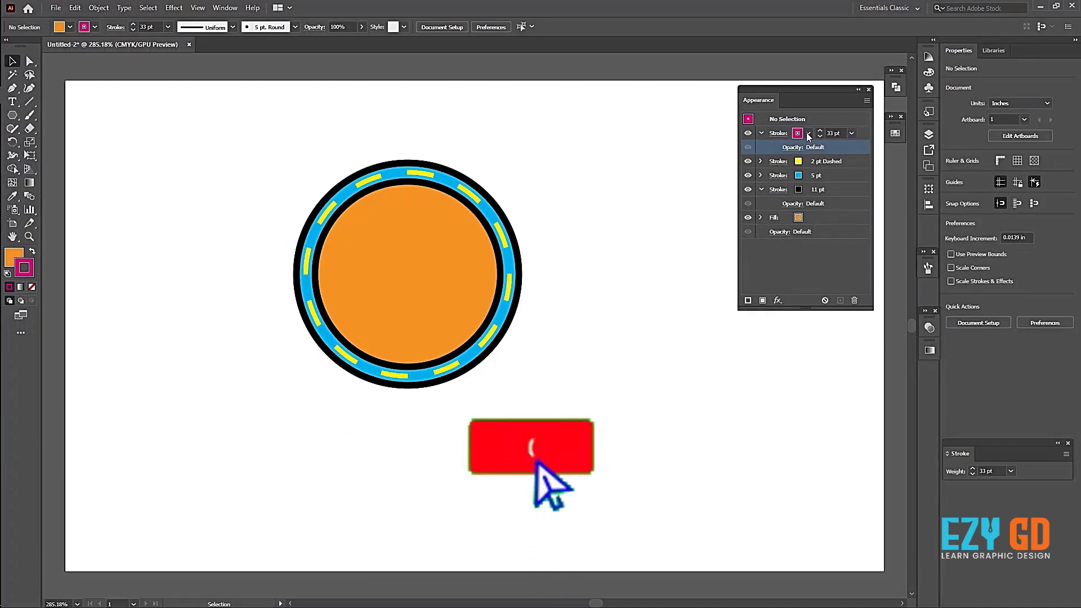
left_click(860, 132)
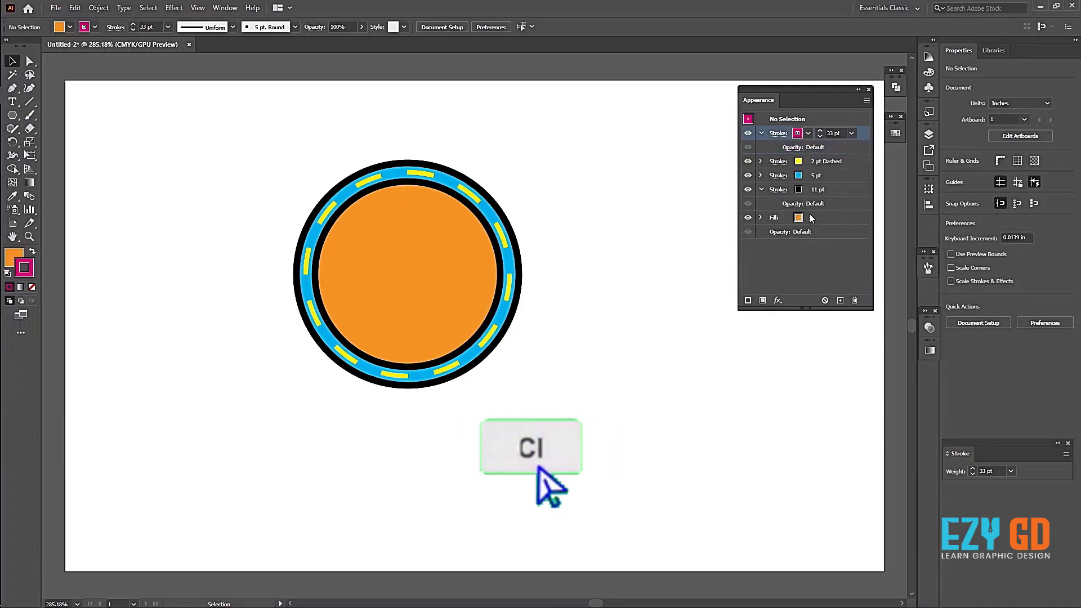
Reselect the 33 pt magenta stroke and delete it from the Appearance panel.
left_click(789, 189)
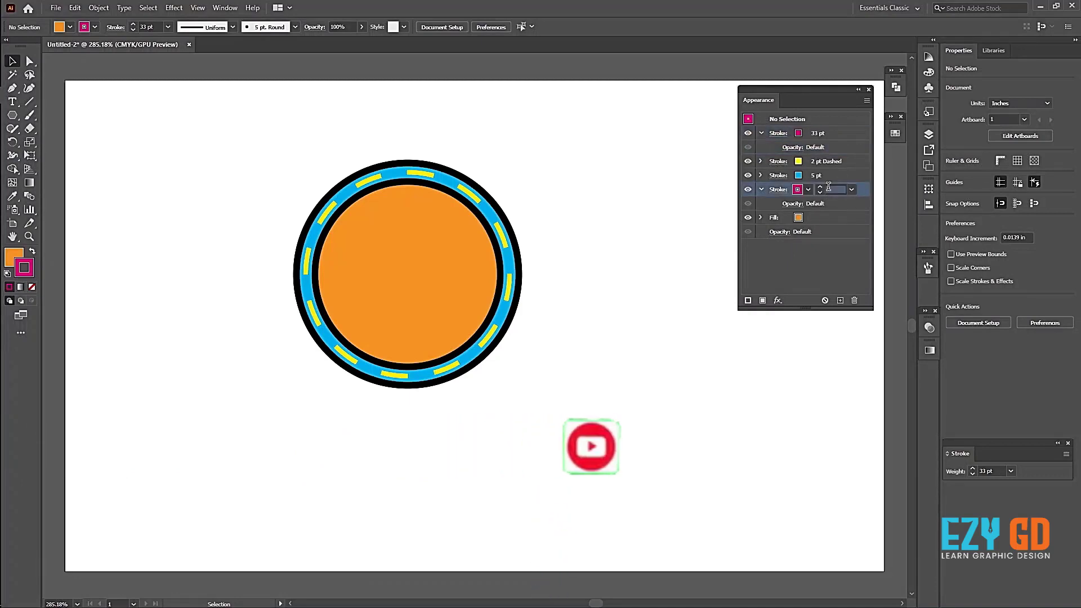
left_click(749, 175)
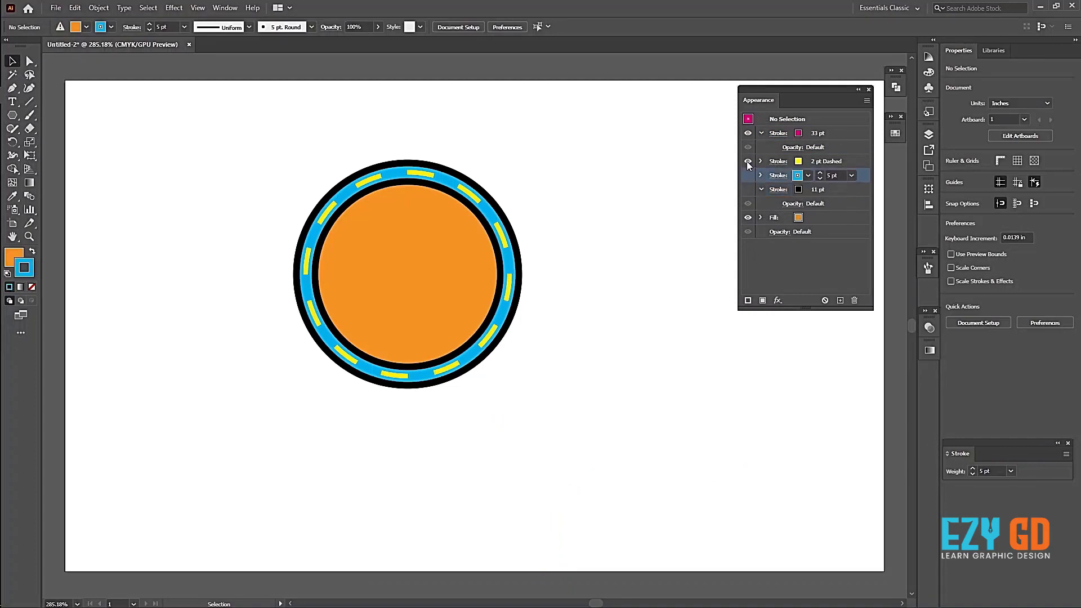
left_click(811, 135)
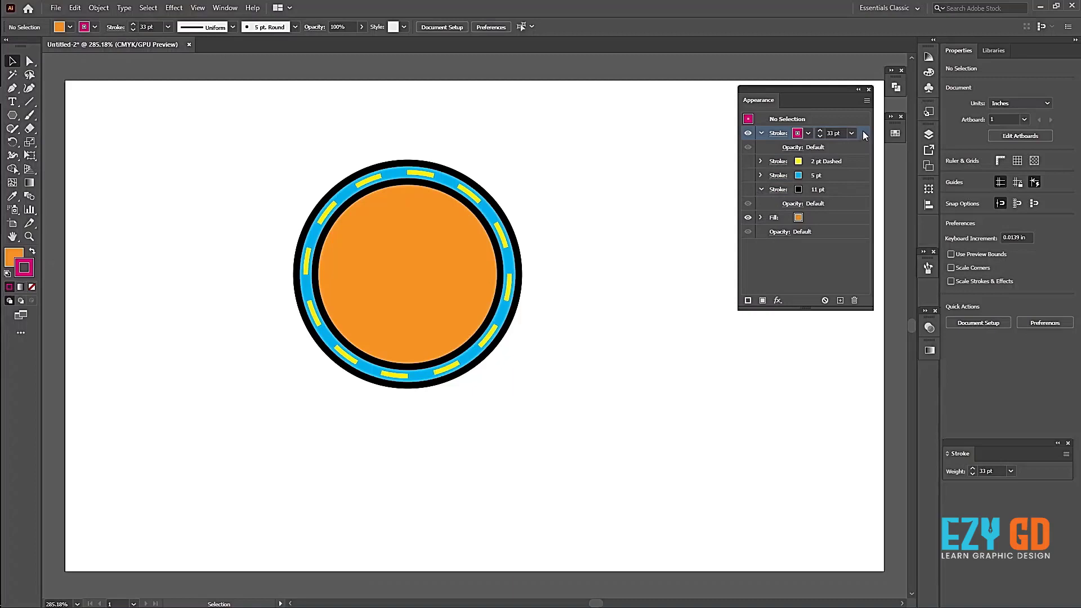
left_click(854, 300)
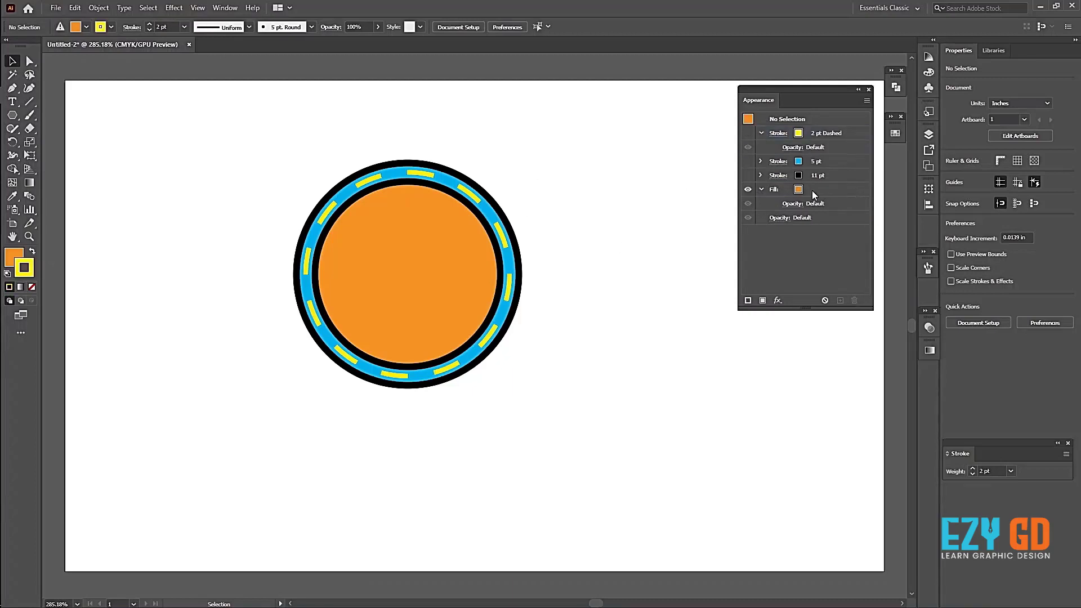
left_click(818, 177)
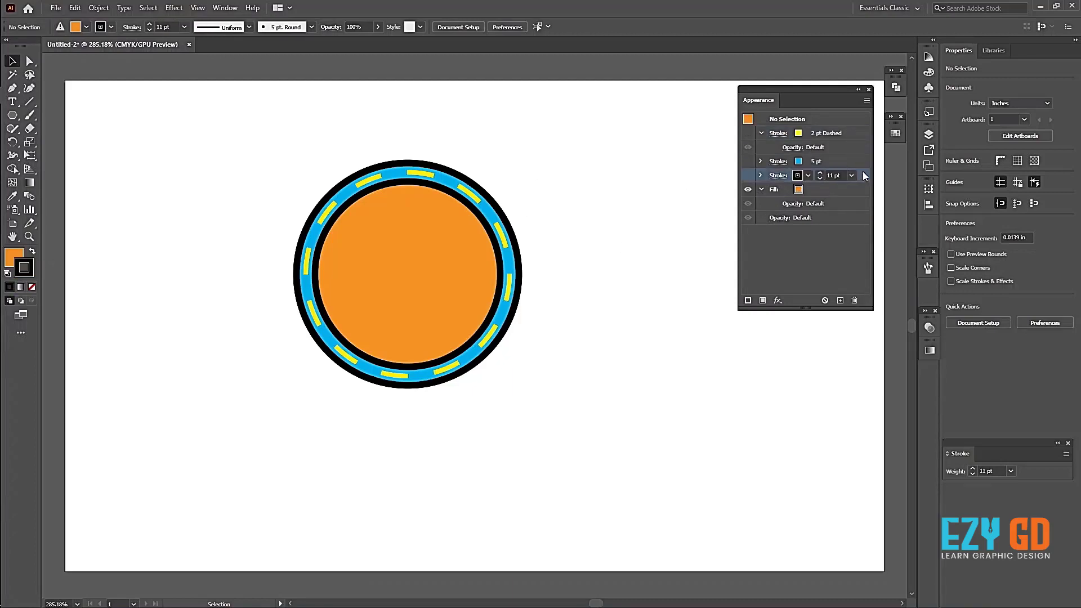
left_click(866, 100)
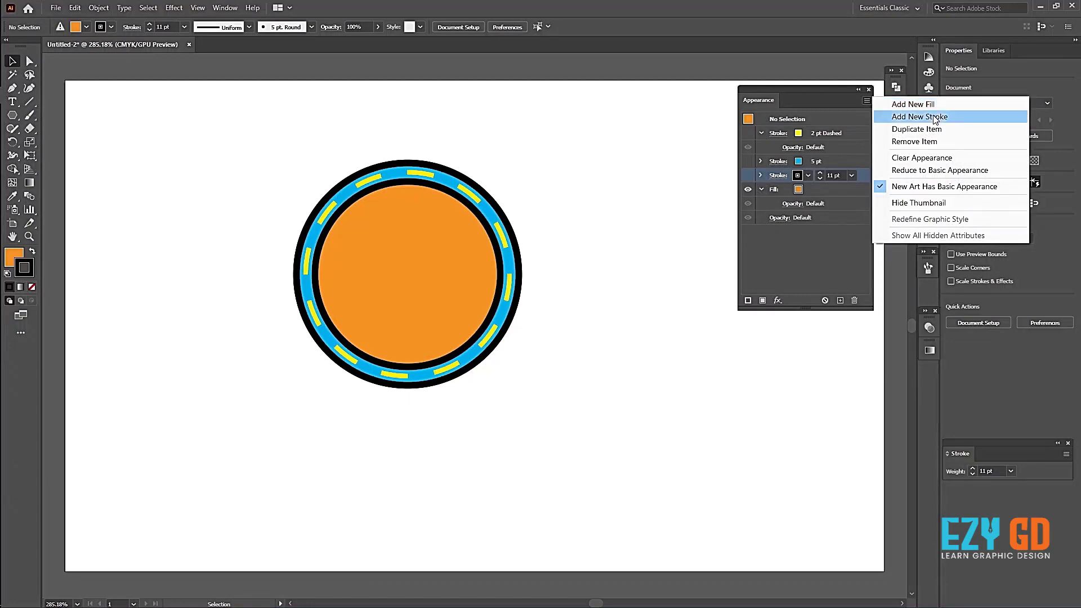
left_click(933, 115)
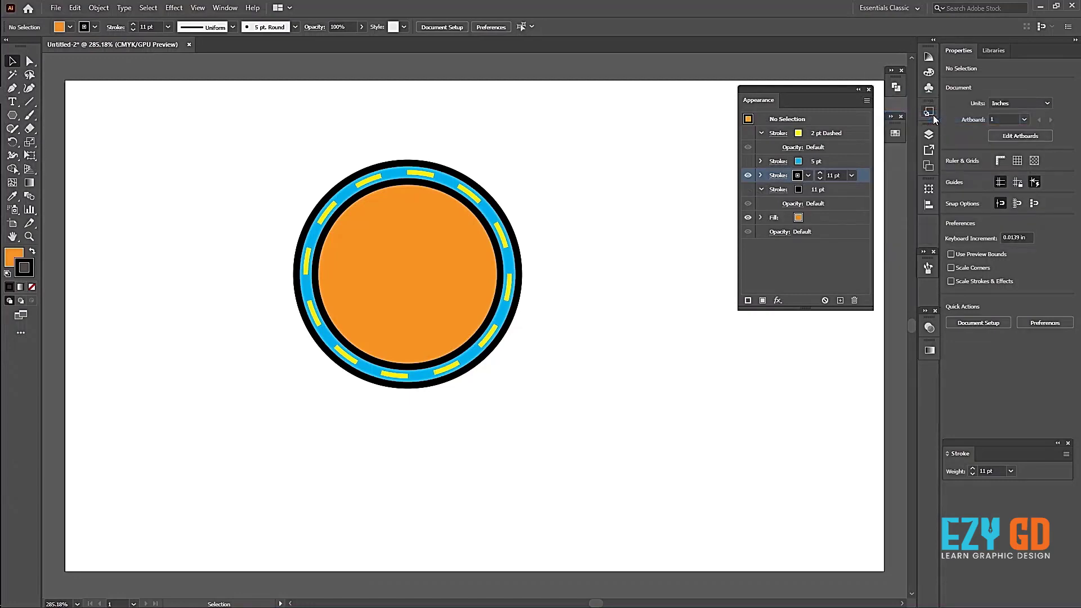
left_click(819, 192)
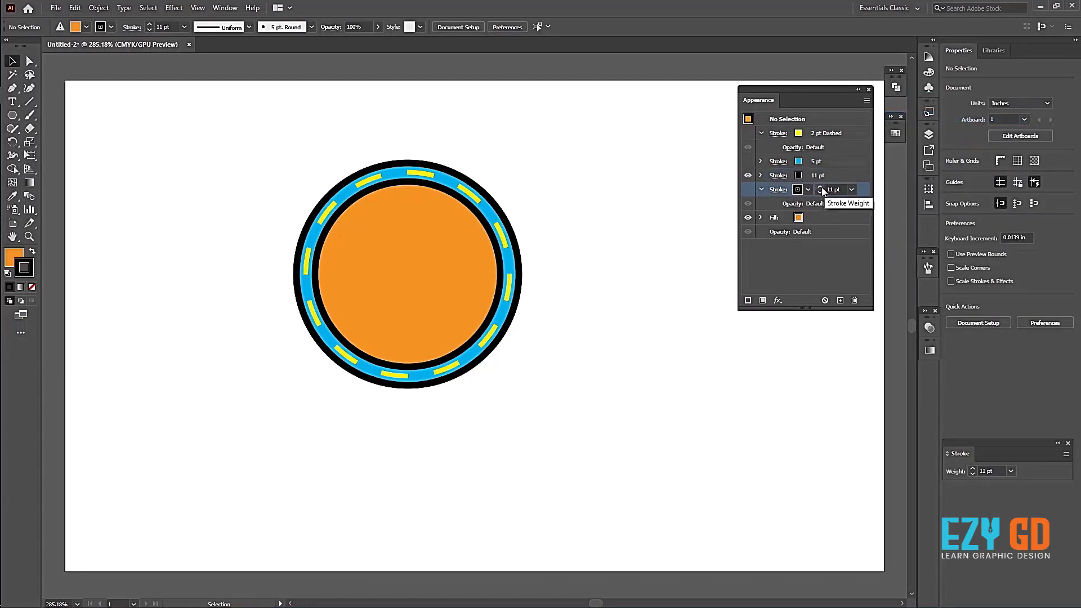
left_click(808, 189)
left_click(760, 209)
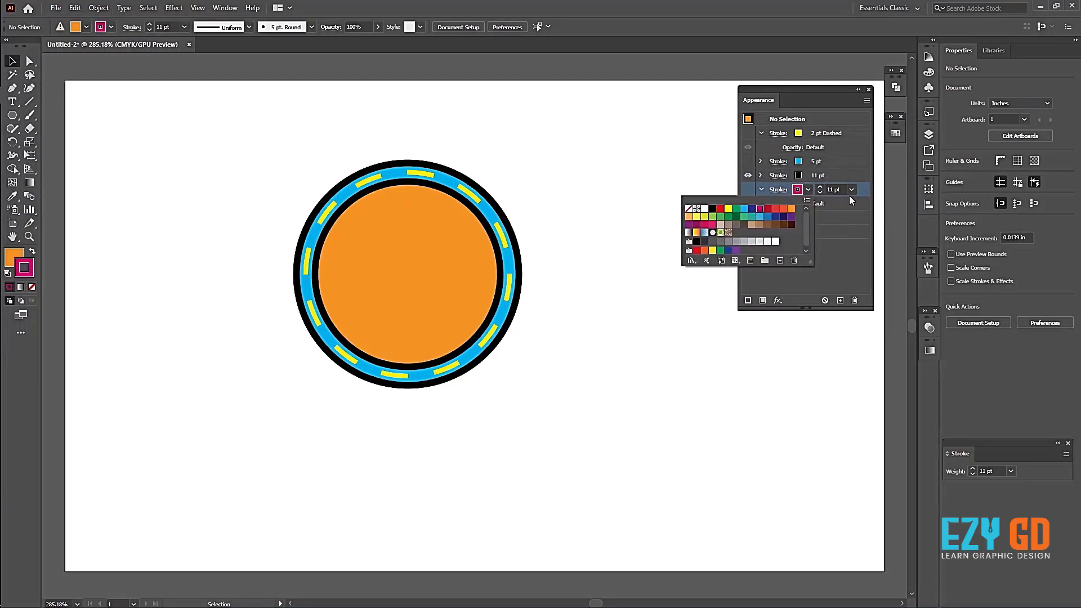
left_click(819, 187)
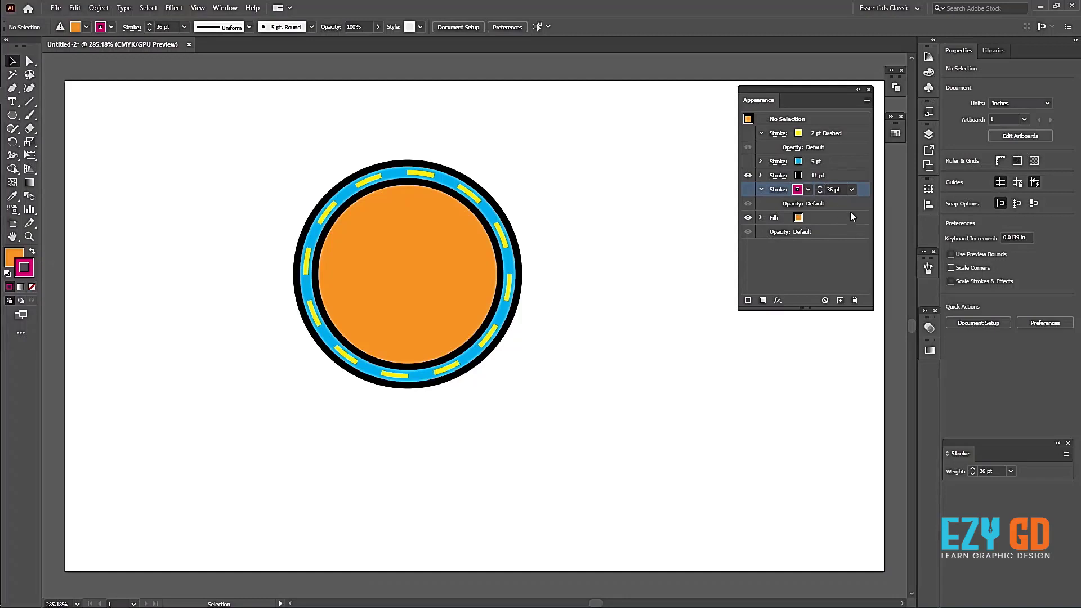
left_click(855, 300)
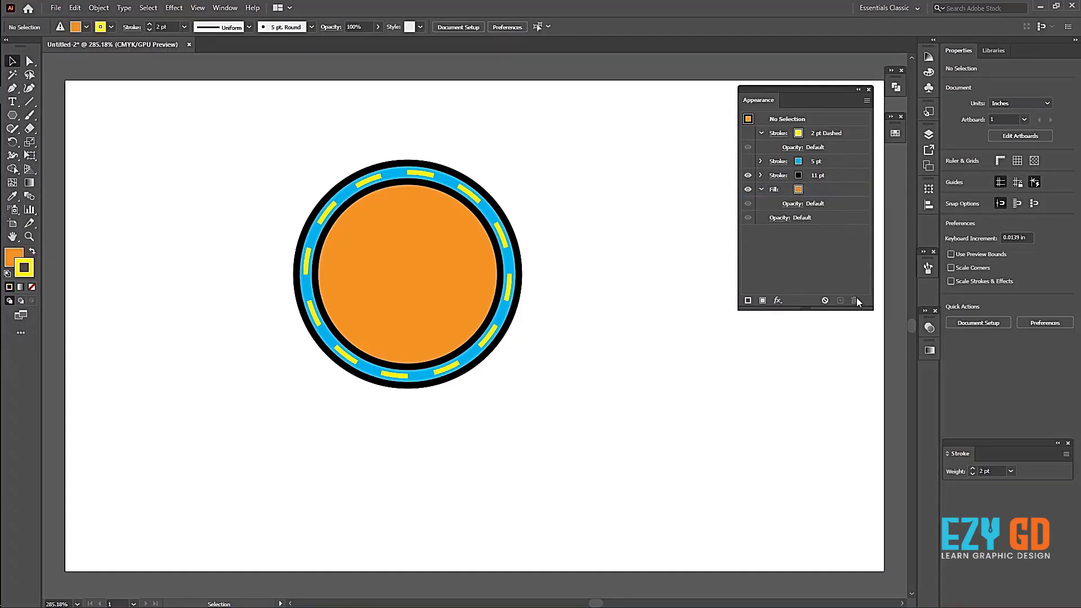
left_click(495, 191)
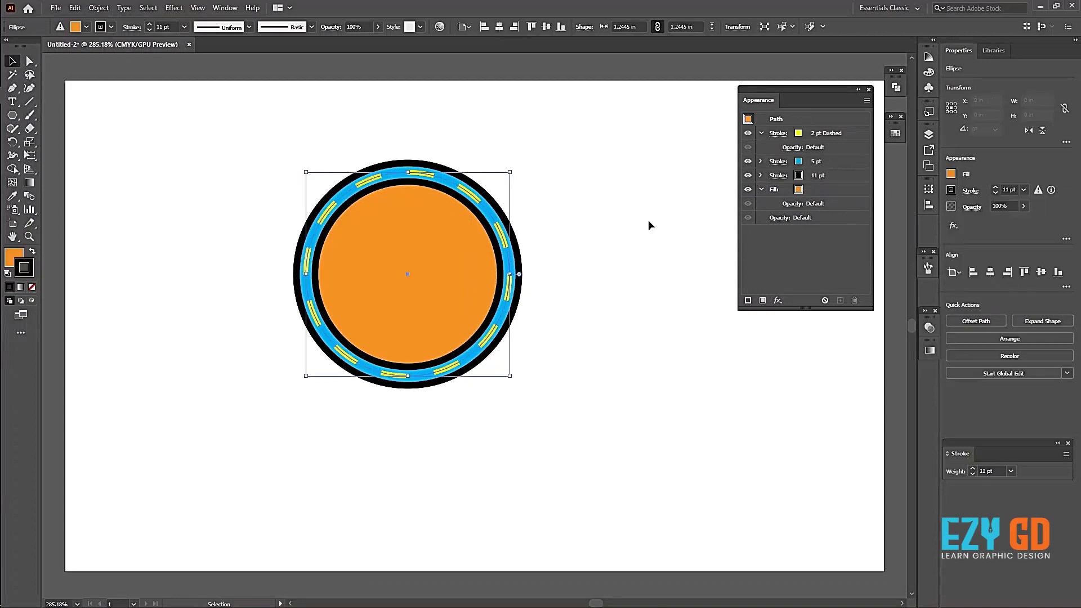
Duplicate the 11 pt black stroke and make the copy magenta at 16 pt.
left_click(809, 176)
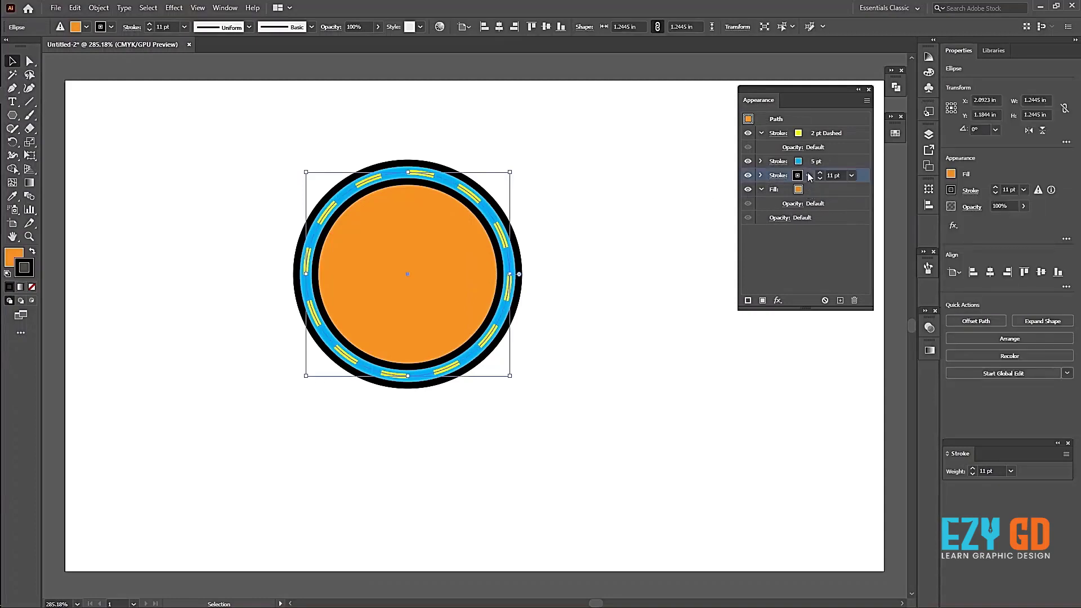
left_click(840, 300)
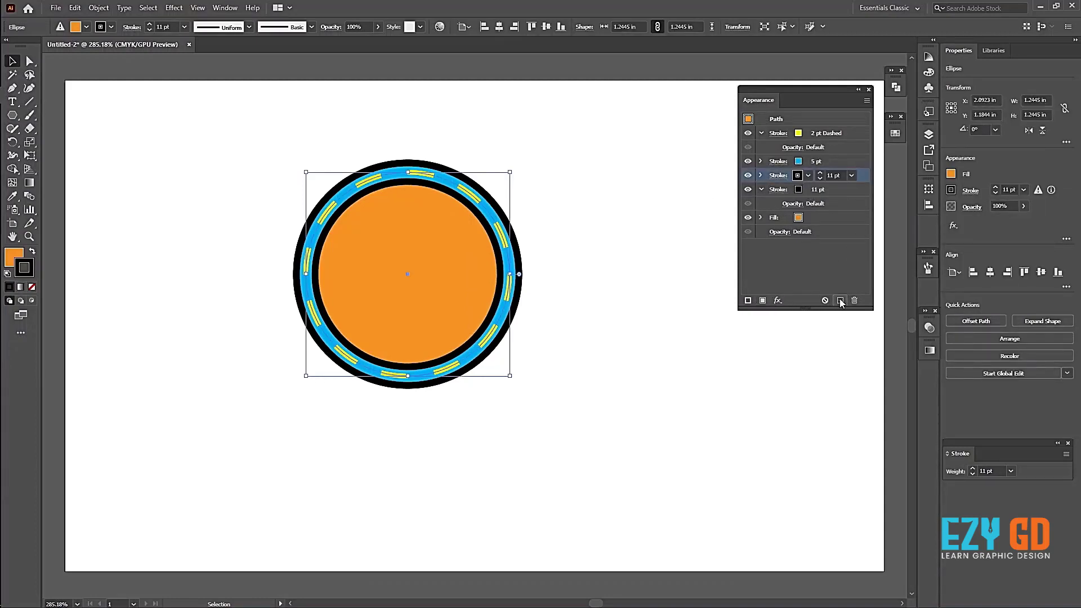
left_click(799, 190)
left_click(798, 190)
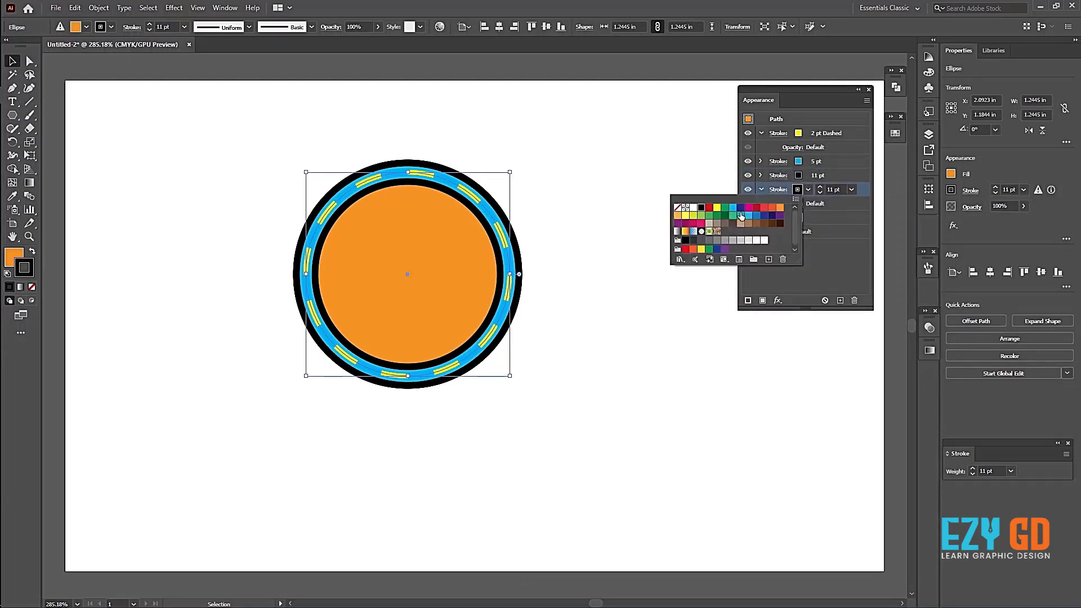
left_click(748, 209)
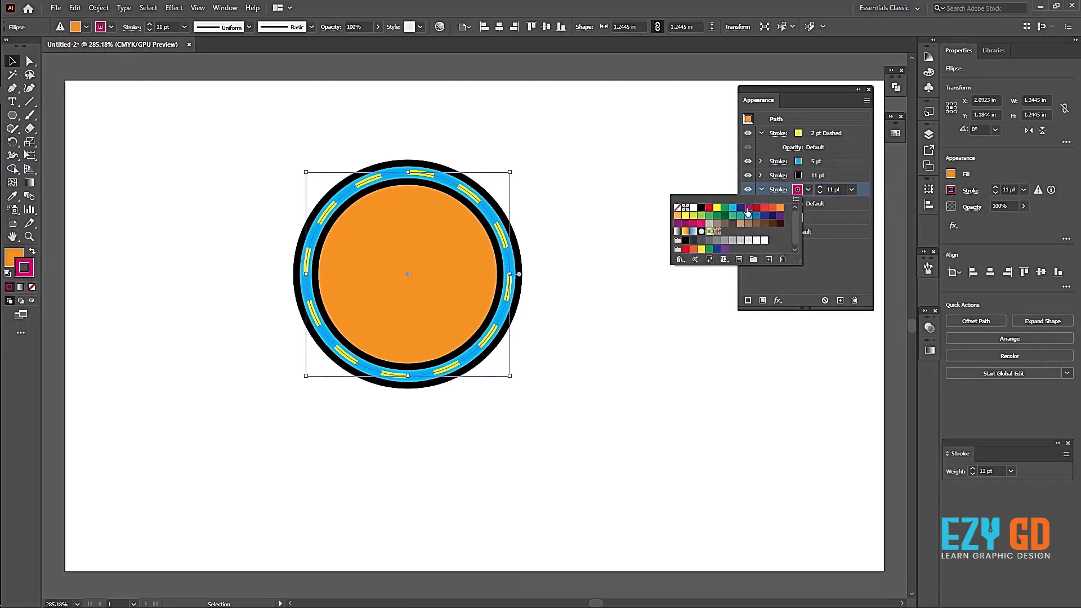
left_click(821, 188)
left_click(821, 188)
left_click(821, 188)
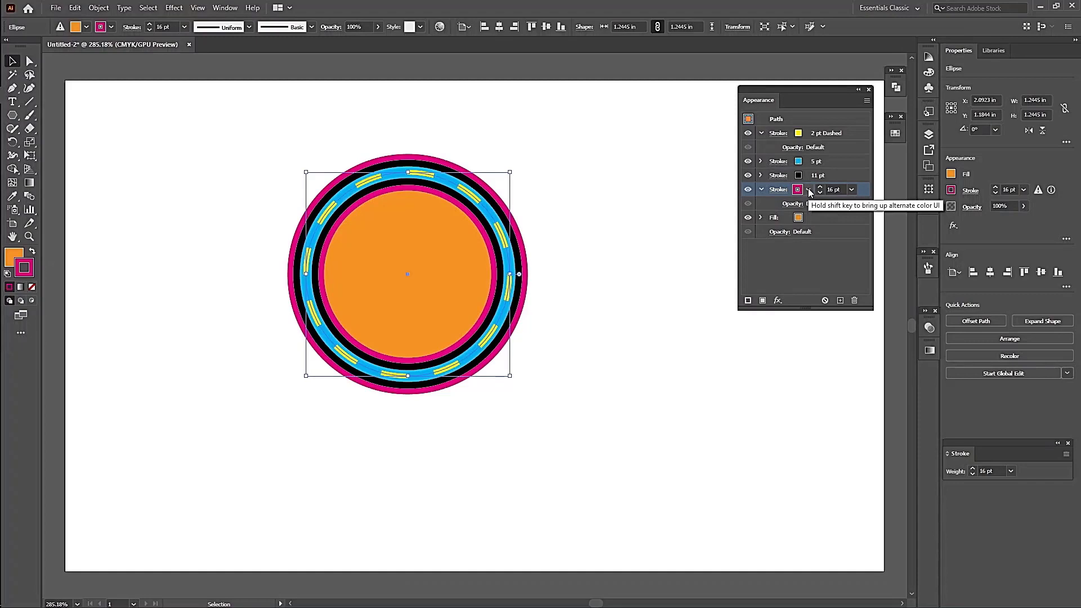
Deselect and reselect the circle to preview the new magenta rims.
left_click(677, 214)
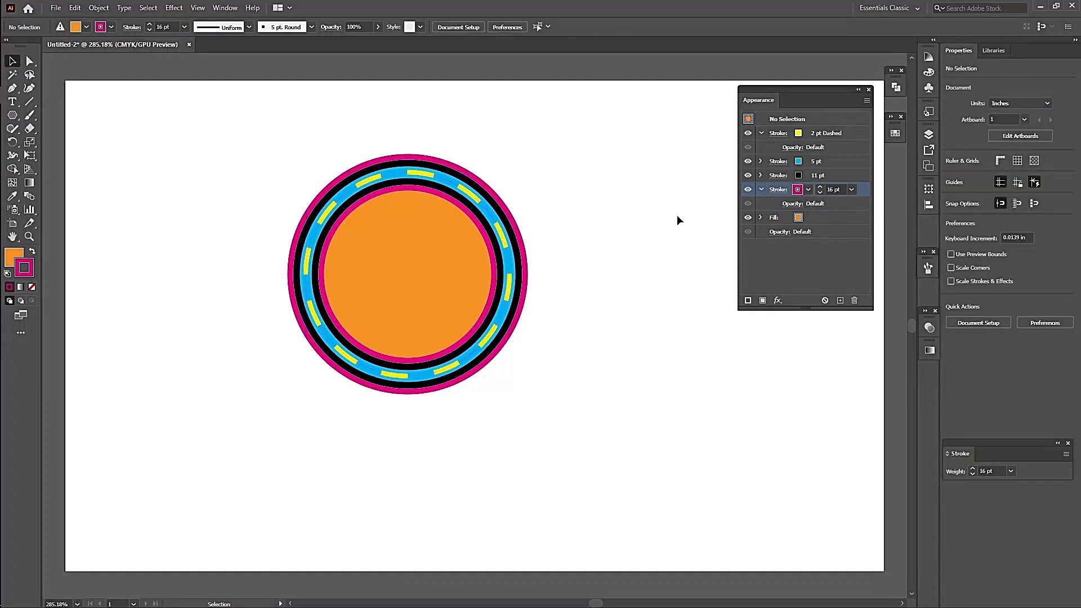
left_click(444, 257)
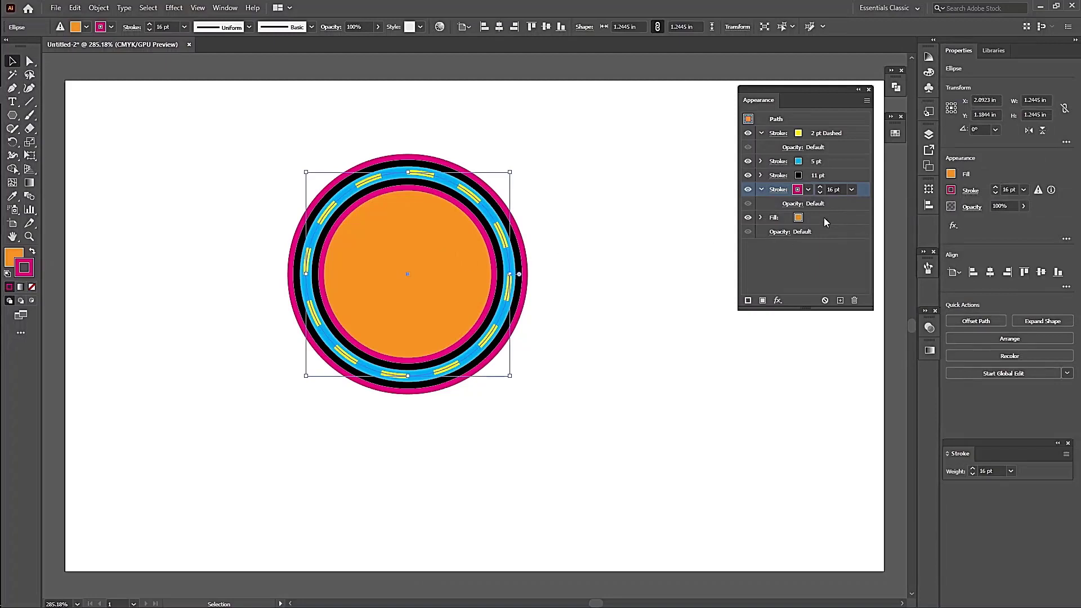
left_click(668, 219)
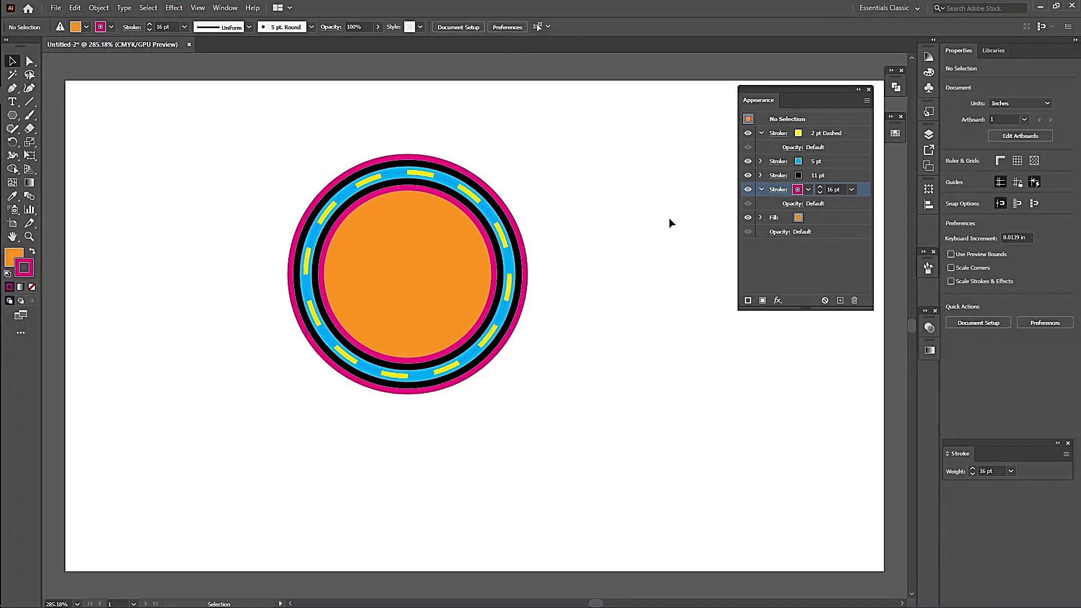
left_click(495, 213)
left_click(834, 161)
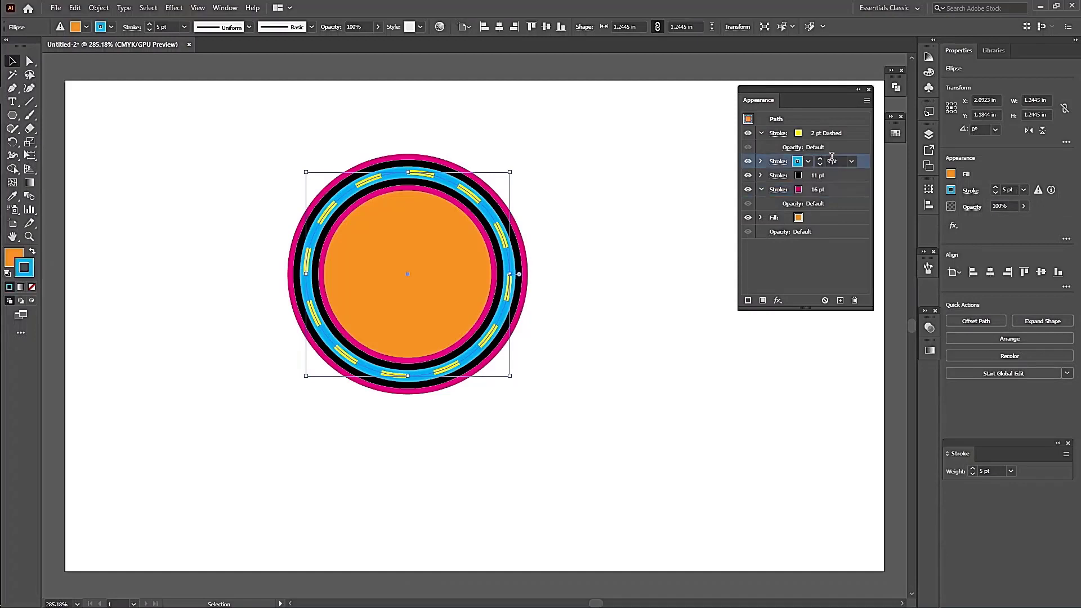
left_click(760, 161)
left_click(815, 176)
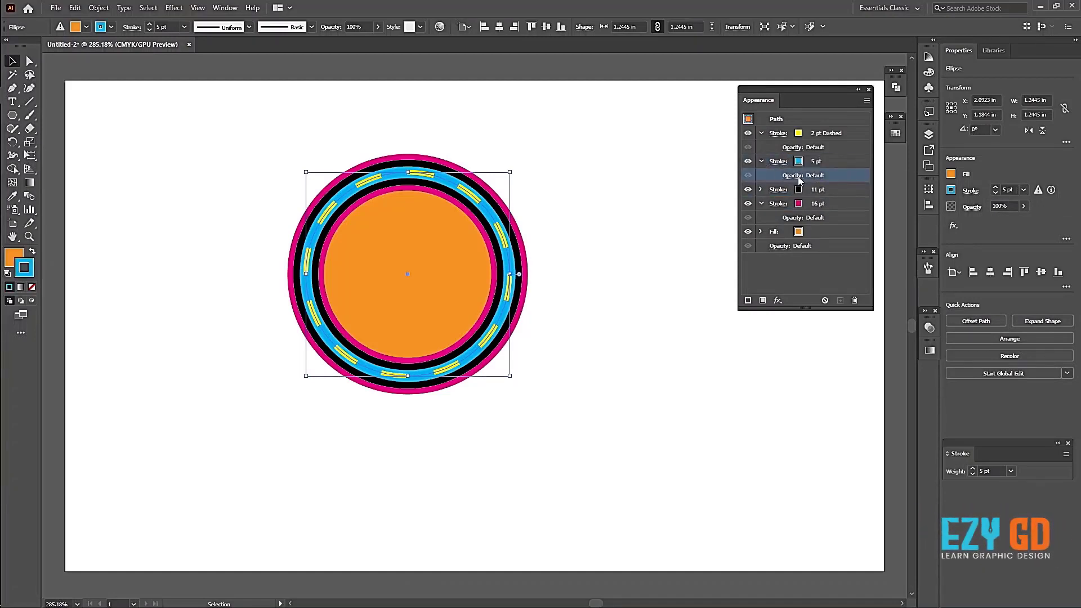
left_click(793, 176)
left_click(718, 195)
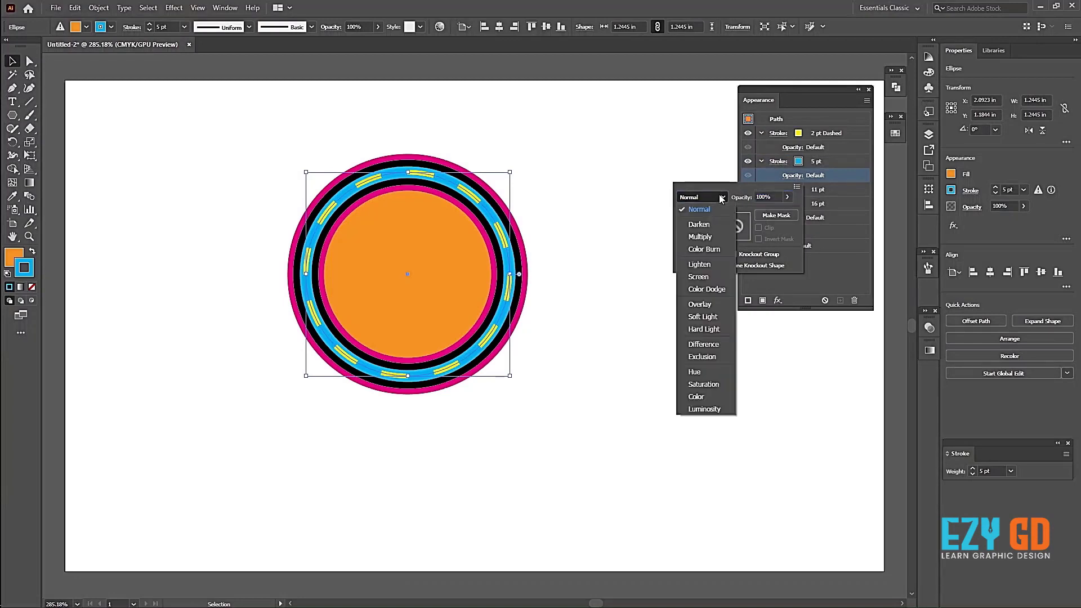
left_click(701, 236)
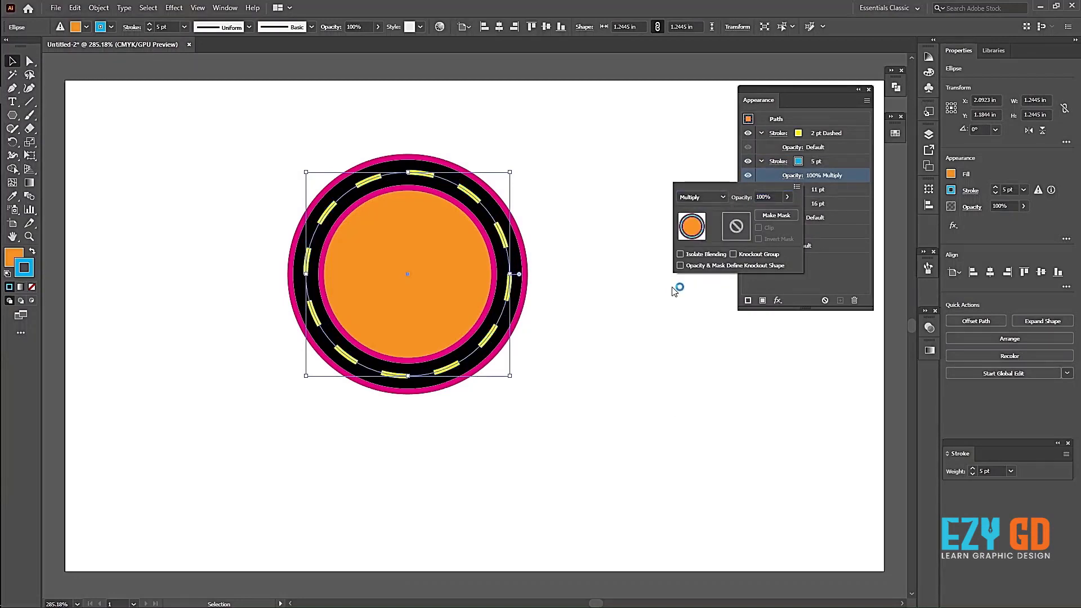
left_click(721, 198)
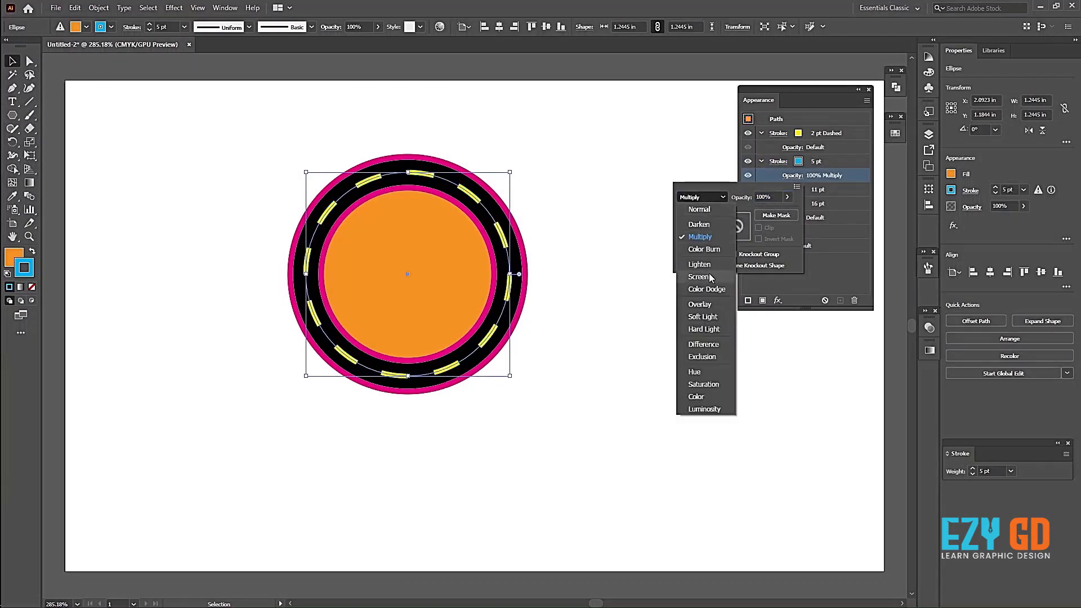
left_click(710, 277)
left_click(724, 198)
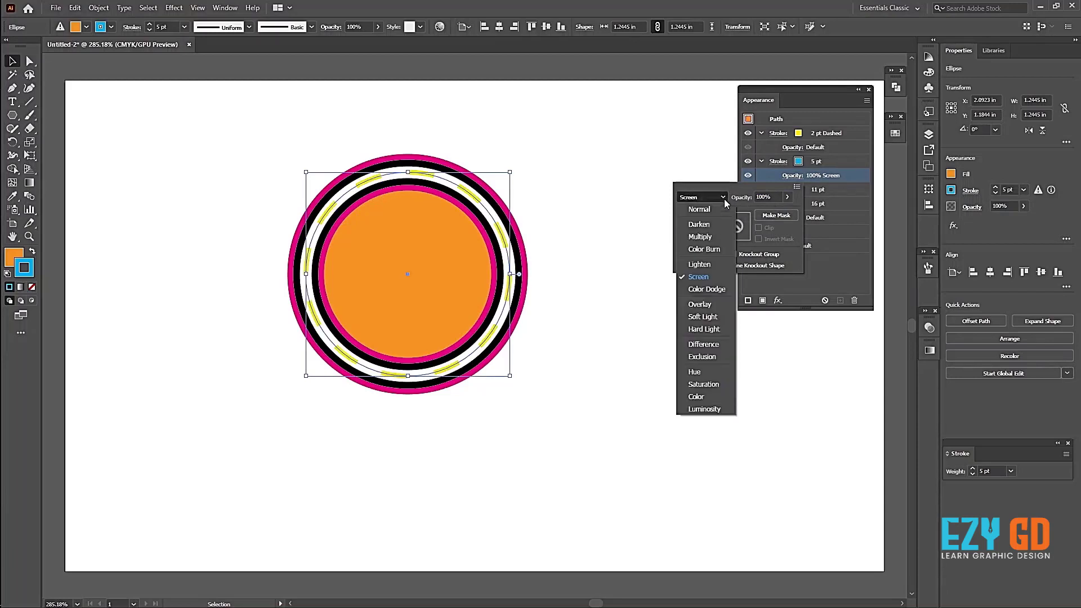
left_click(706, 236)
left_click(722, 197)
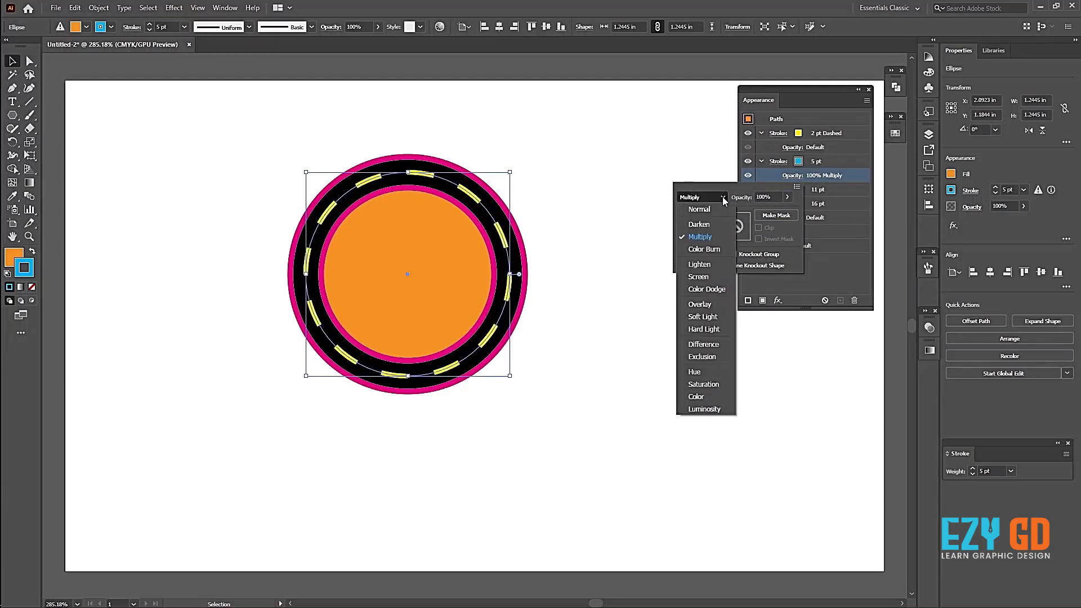
left_click(703, 307)
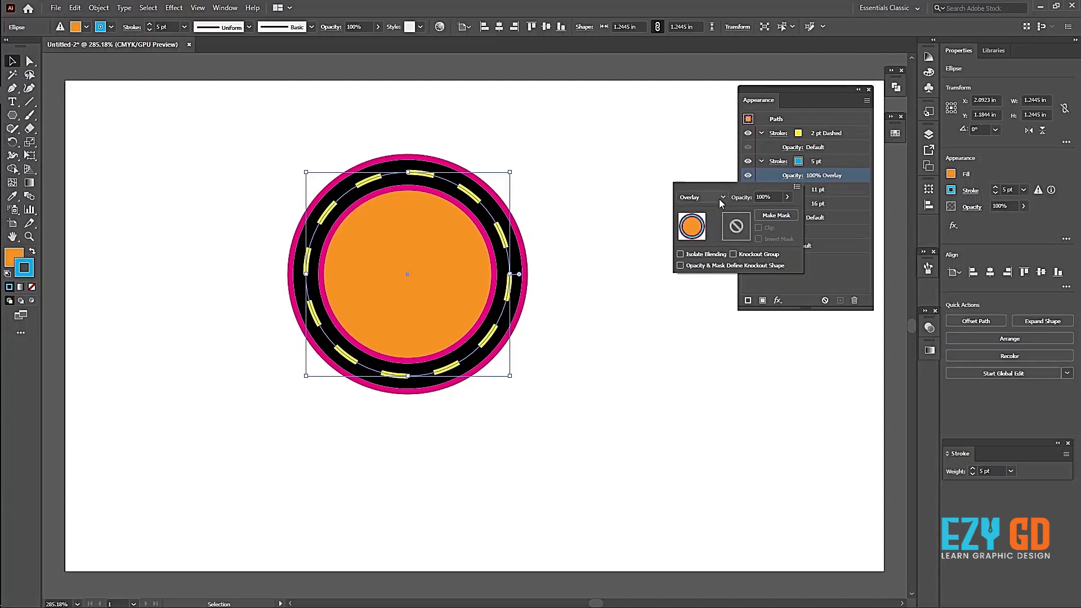
left_click(718, 198)
left_click(707, 316)
left_click(794, 176)
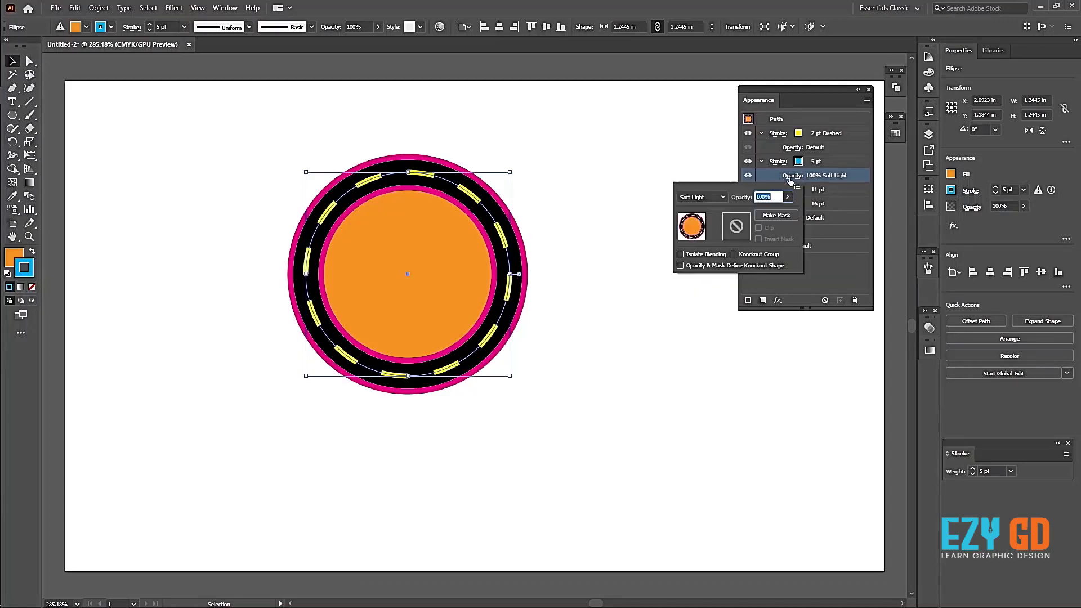
left_click(720, 196)
left_click(712, 209)
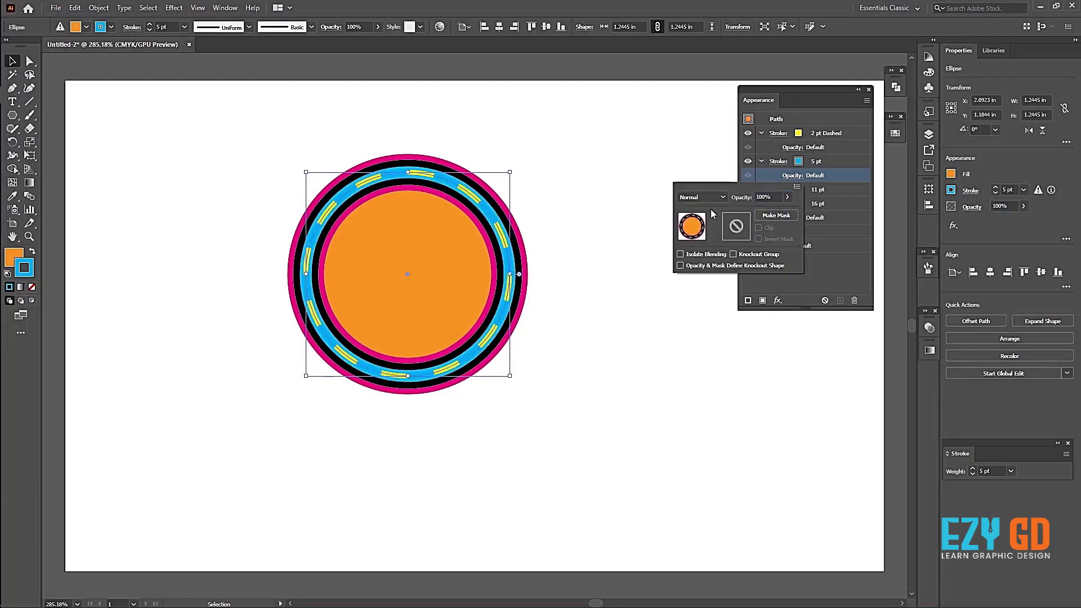
left_click(671, 300)
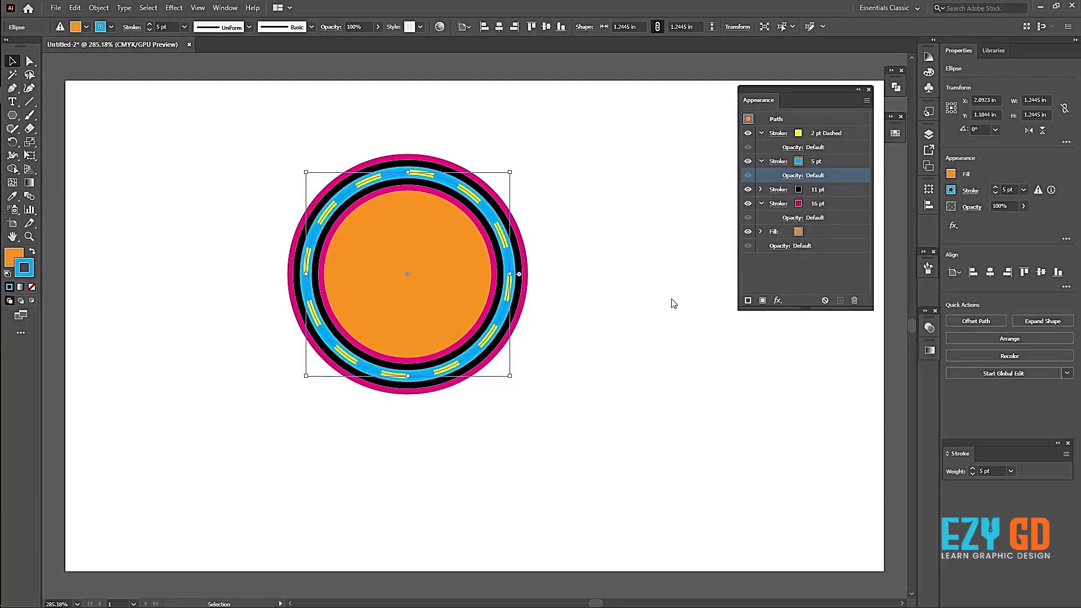
Recolour the 11 pt black stroke light green, after briefly trying dark green.
left_click(805, 190)
left_click(799, 190)
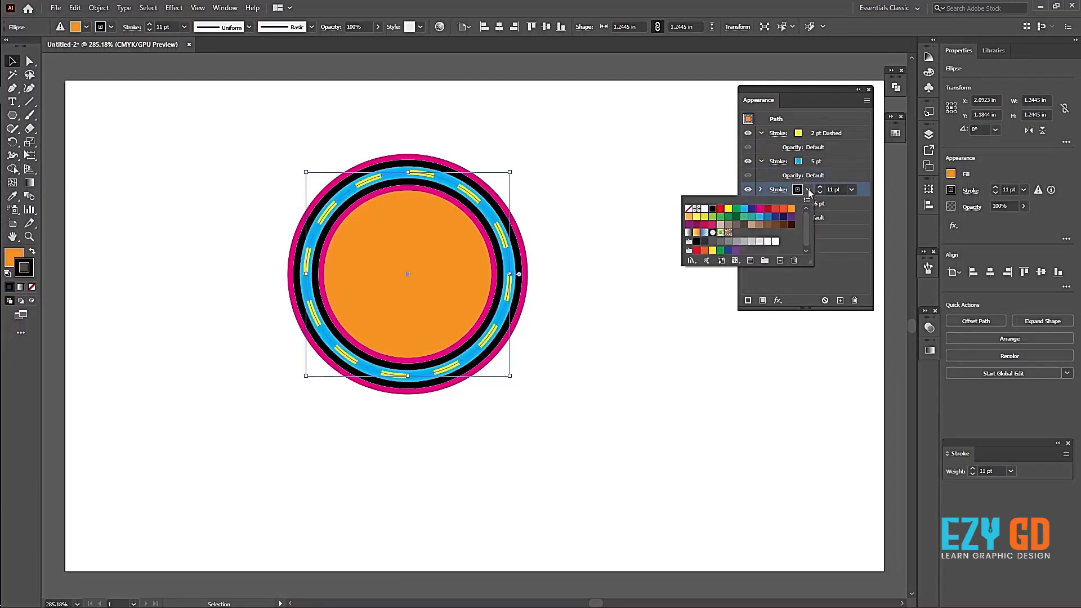
left_click(728, 217)
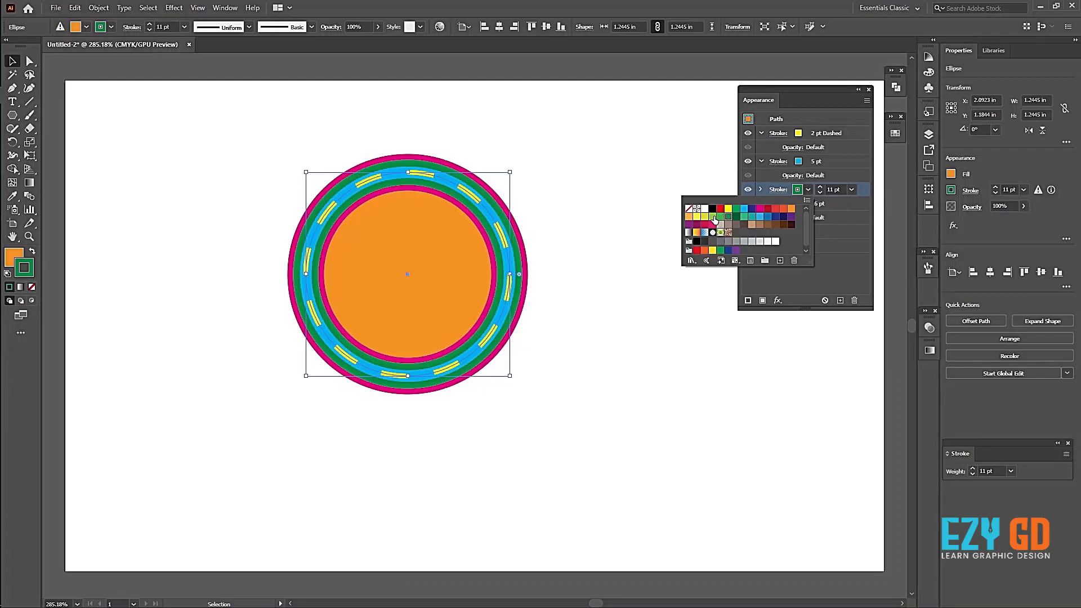
left_click(713, 217)
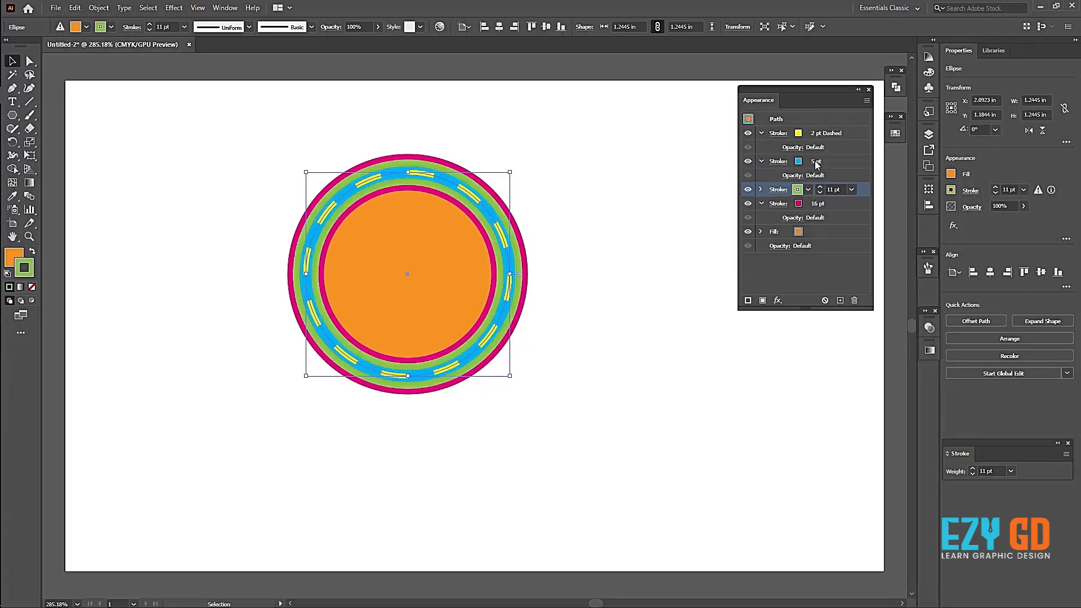
left_click(794, 163)
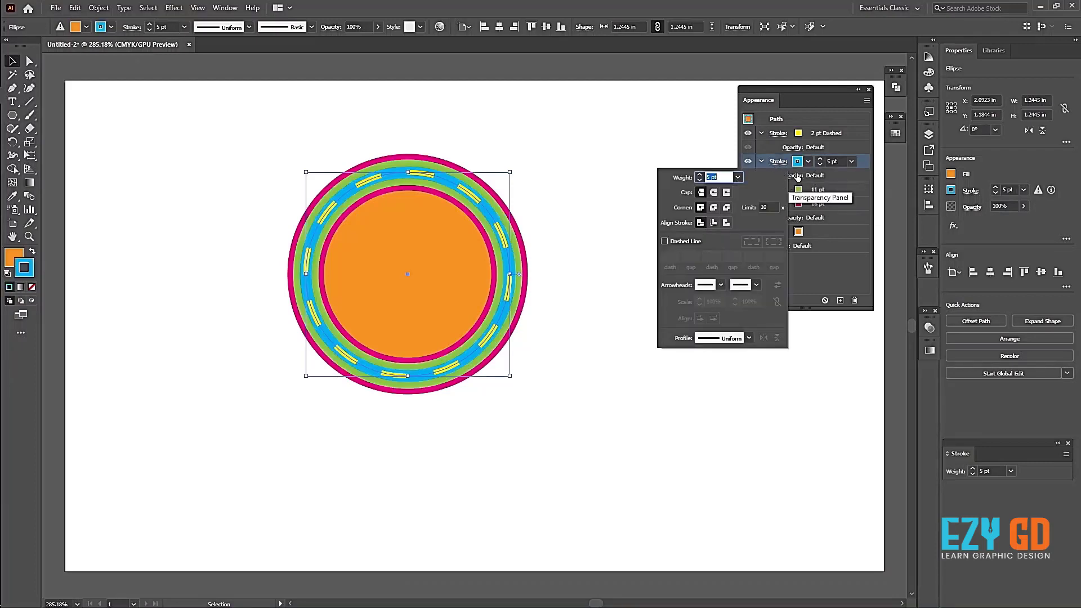
Try Darken, Multiply, Color Burn and Lighten blending on the 5 pt blue stroke.
left_click(792, 175)
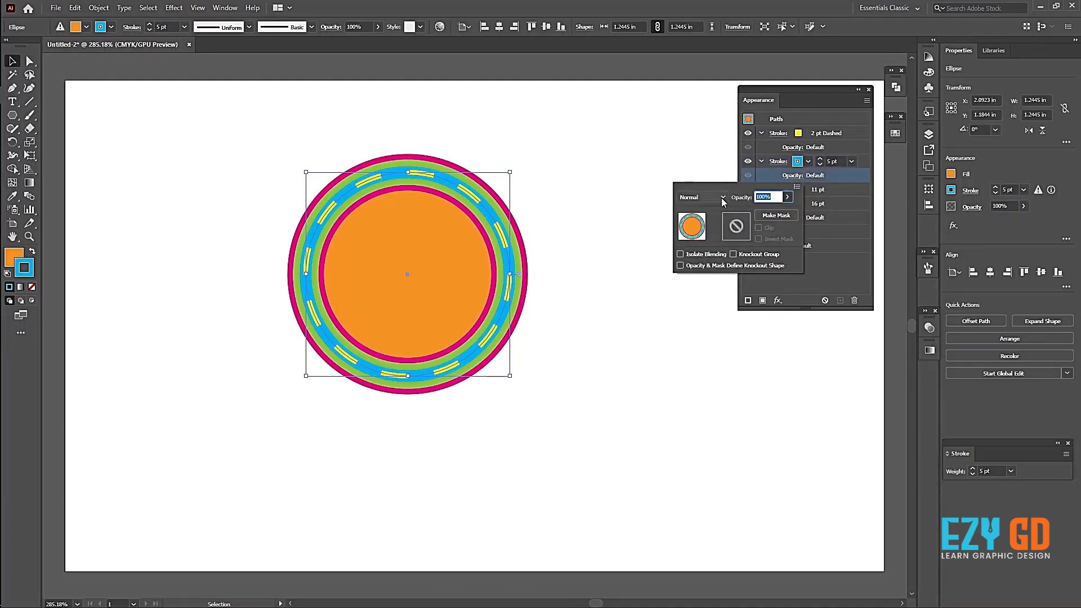
left_click(721, 198)
left_click(712, 225)
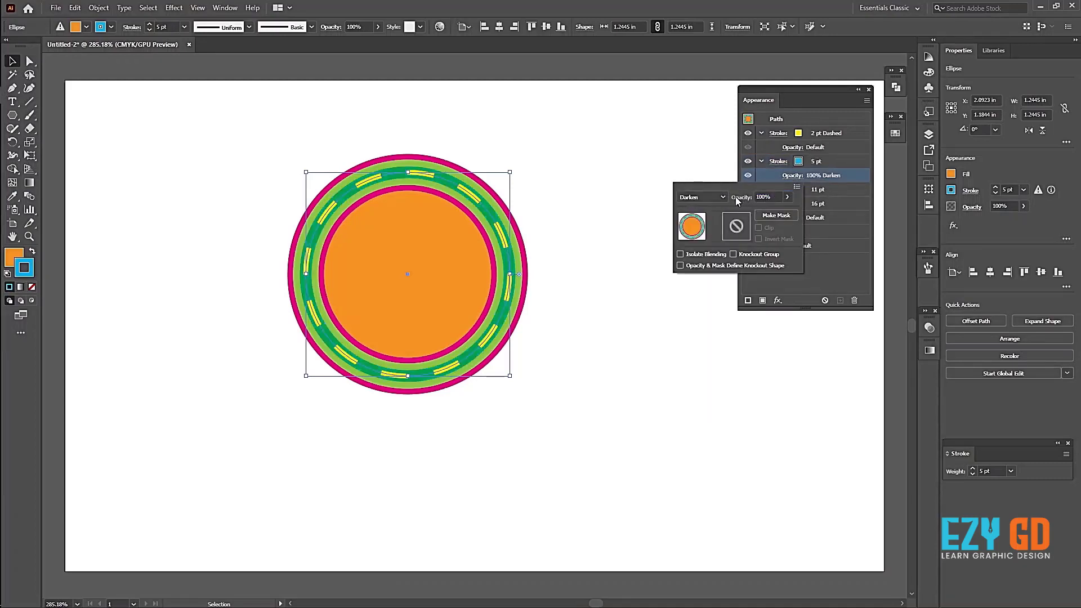
left_click(723, 197)
left_click(715, 229)
left_click(722, 197)
left_click(711, 252)
left_click(722, 197)
left_click(704, 268)
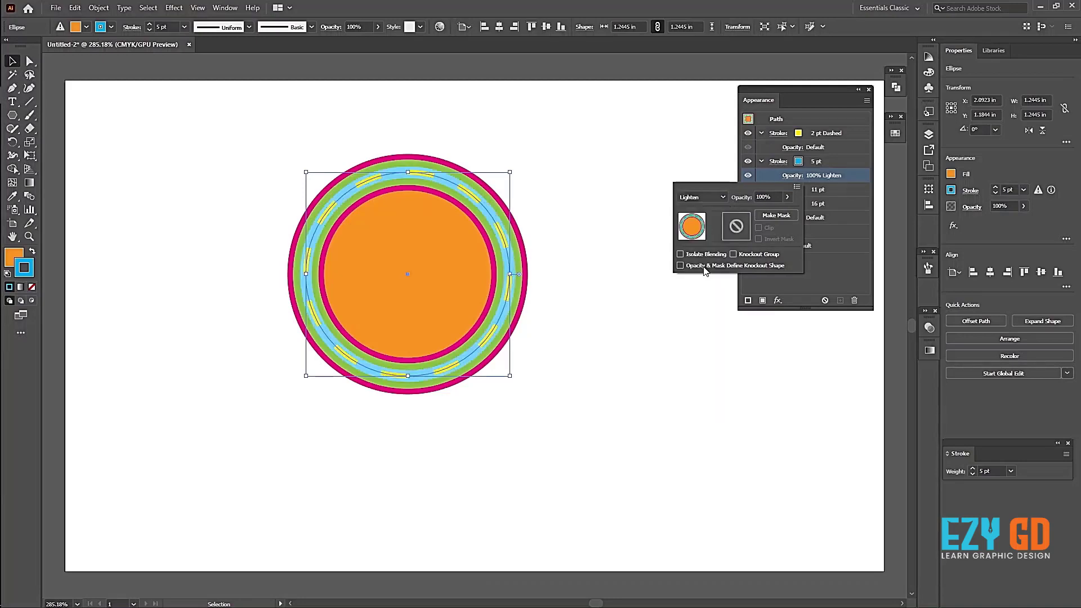
Test Screen and Color Dodge, then settle on Overlay for the blue stroke and deselect.
left_click(723, 197)
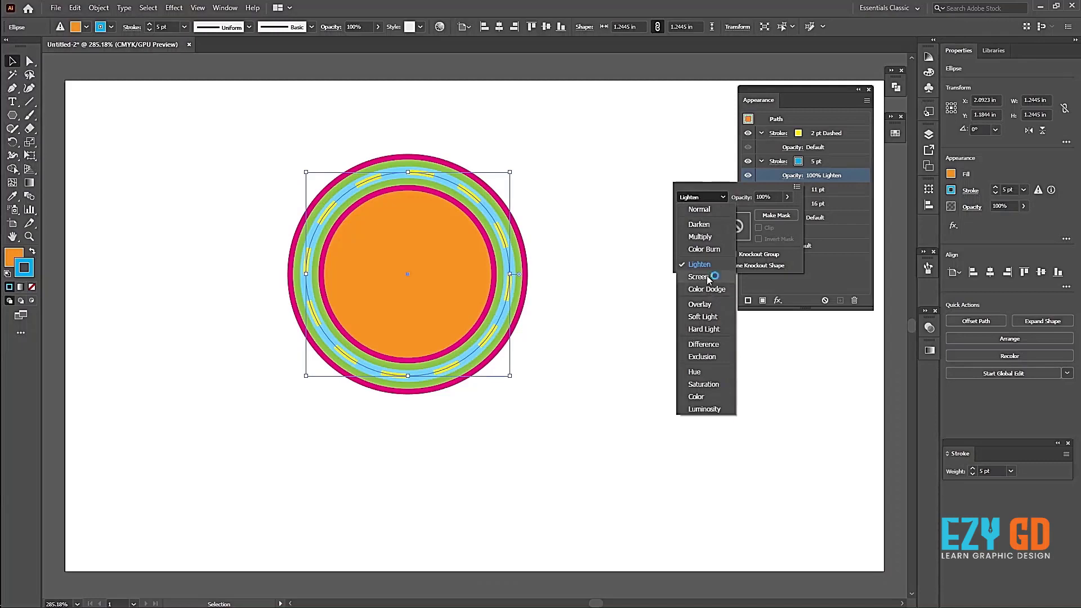
left_click(708, 277)
left_click(721, 197)
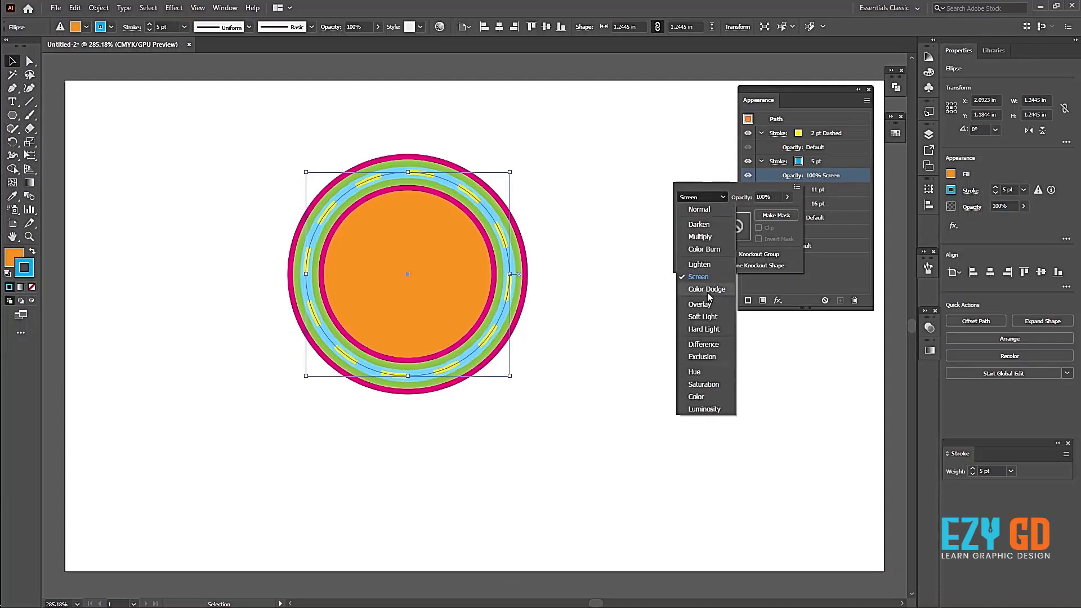
left_click(707, 290)
left_click(720, 197)
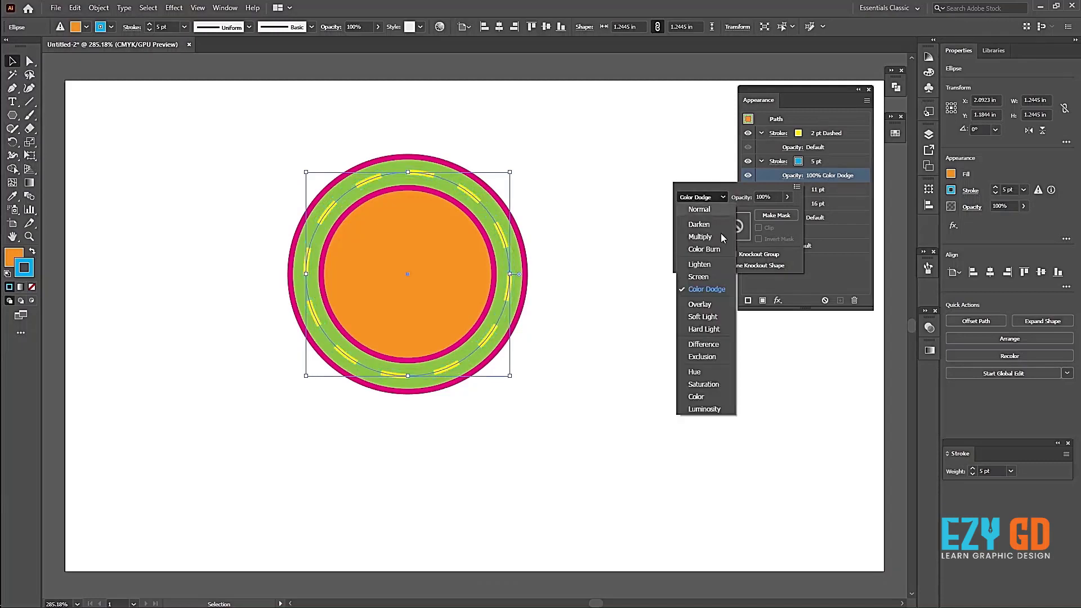
left_click(708, 304)
left_click(700, 314)
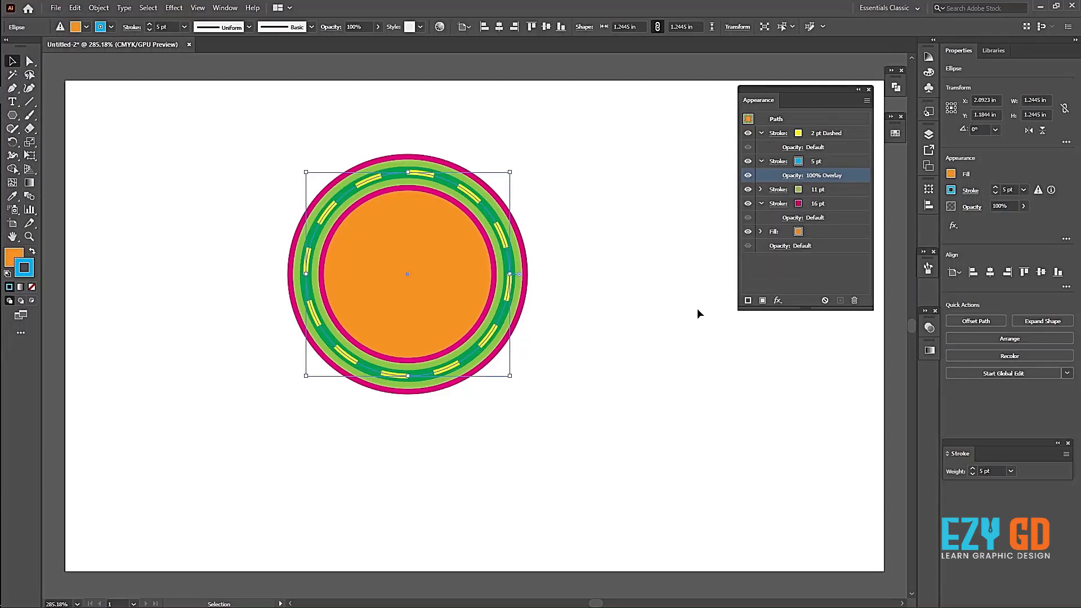
left_click(697, 309)
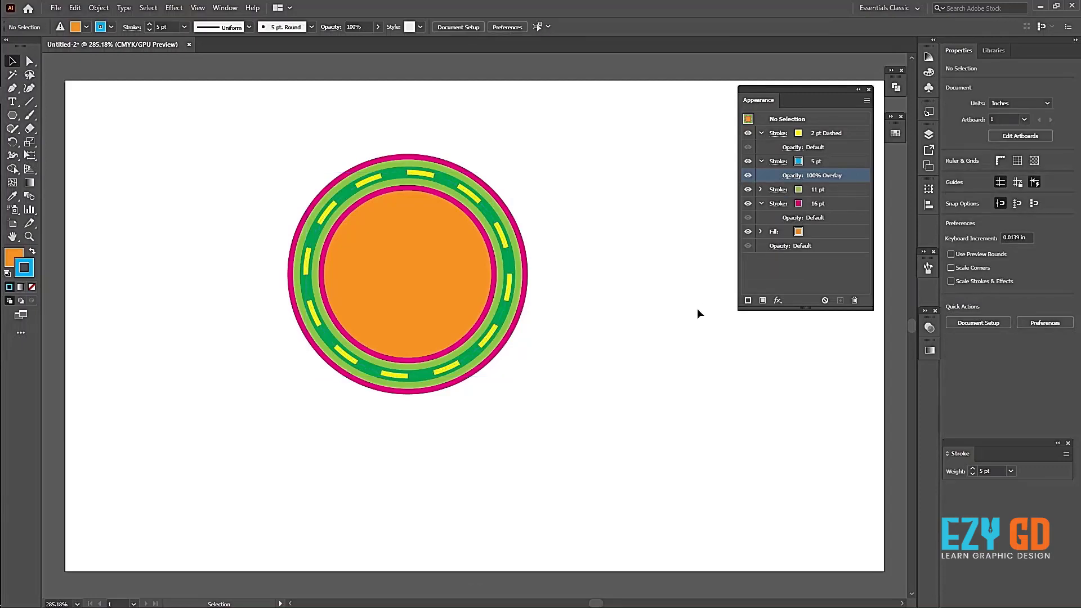
left_click_drag(543, 160, 365, 393)
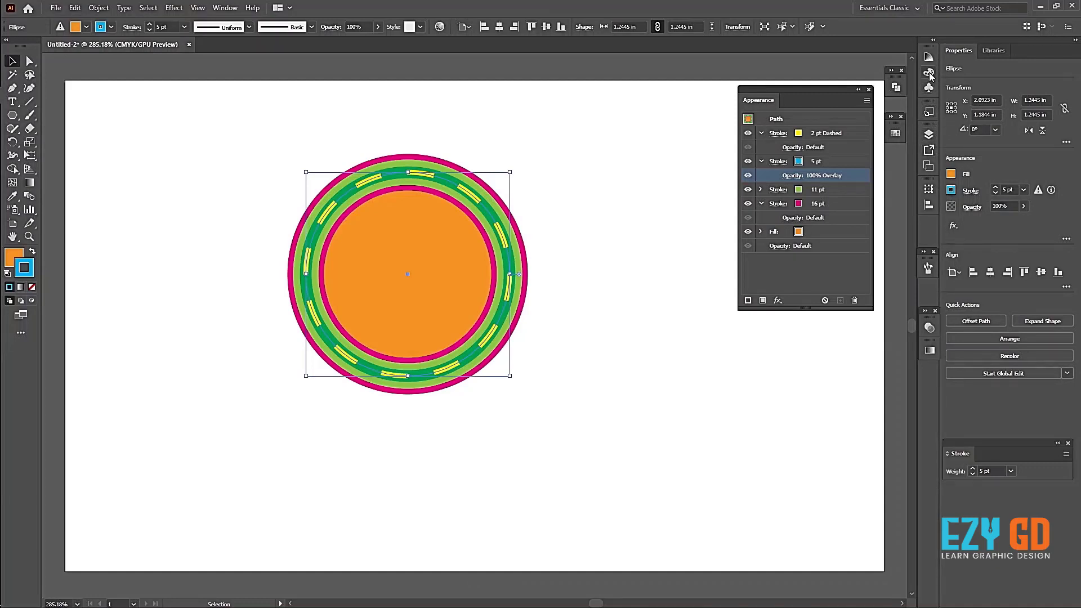
left_click(930, 150)
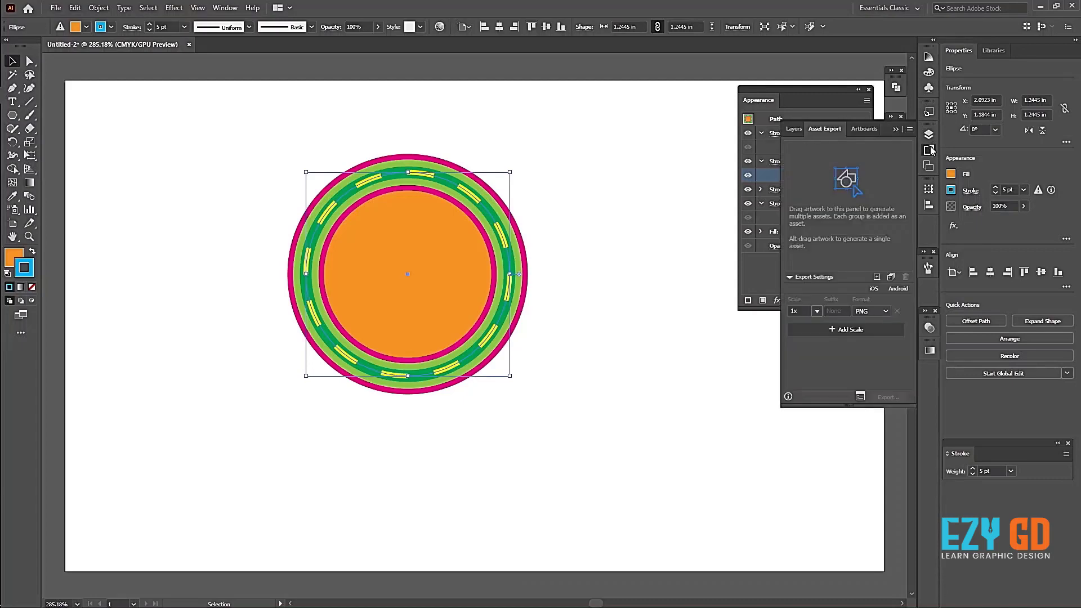
left_click(930, 167)
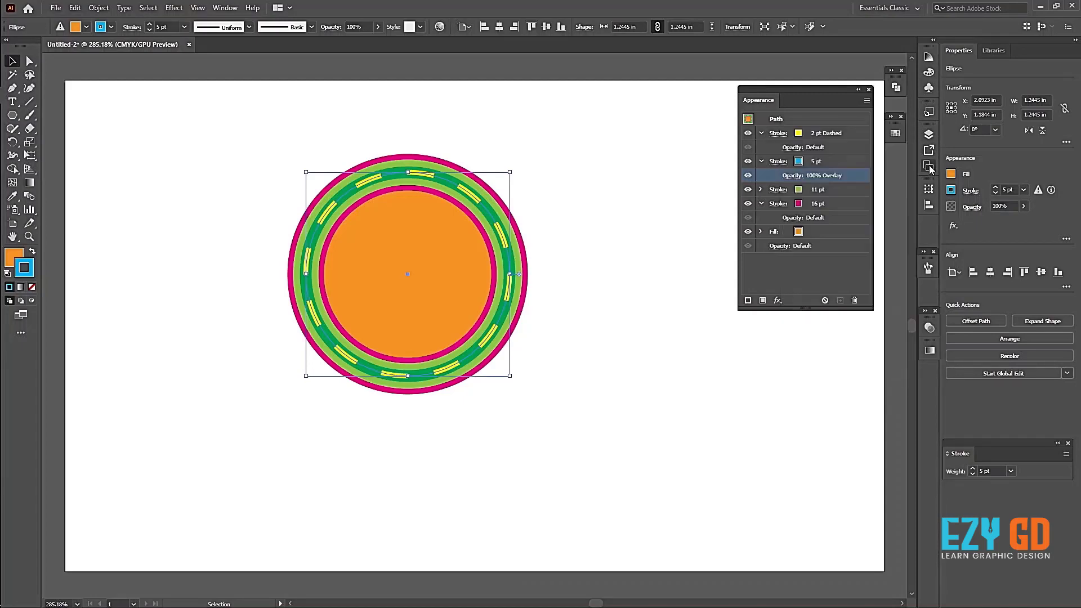
left_click(929, 191)
left_click(928, 269)
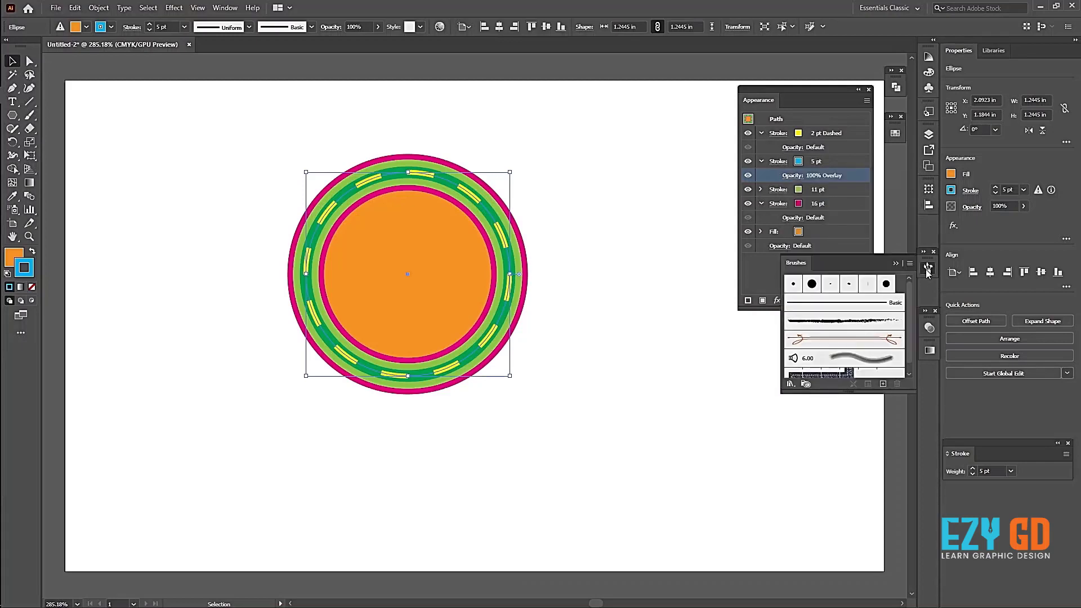
left_click(928, 270)
left_click(929, 328)
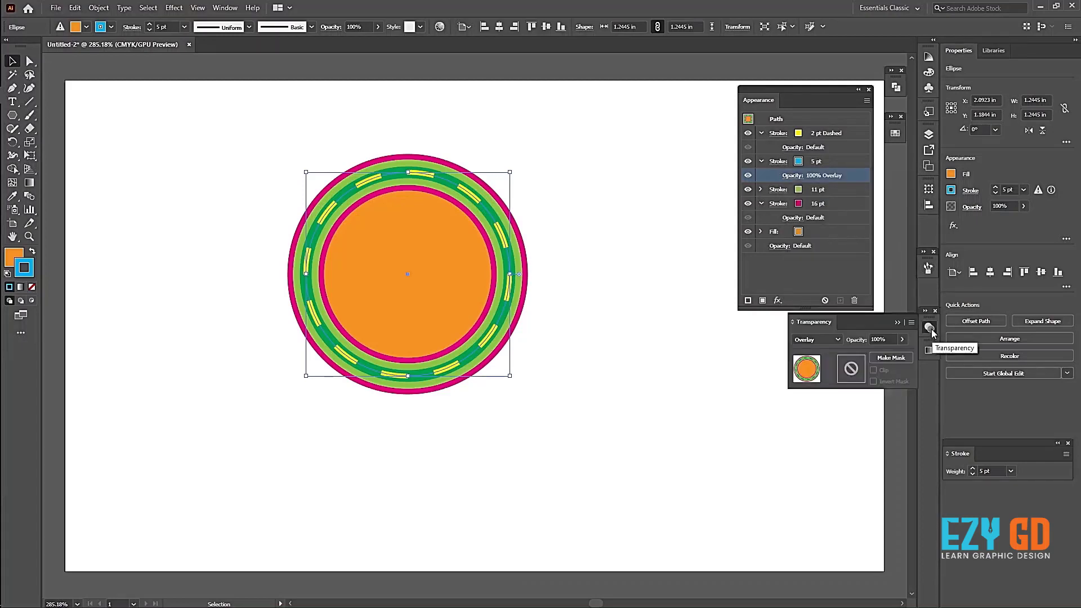
left_click(930, 329)
left_click(929, 350)
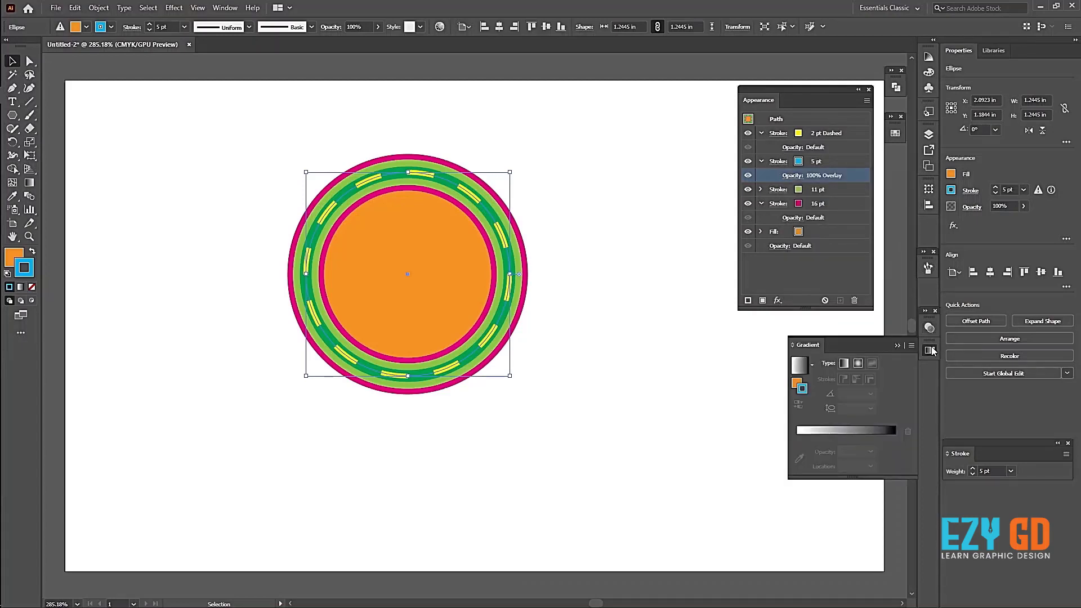
left_click(895, 133)
left_click(895, 87)
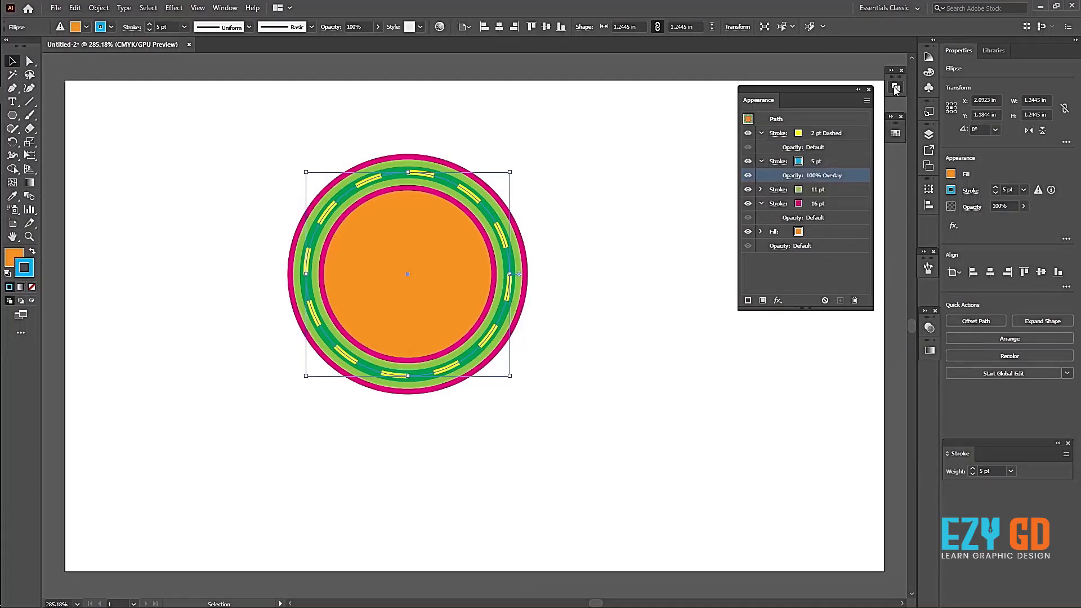
left_click(830, 79)
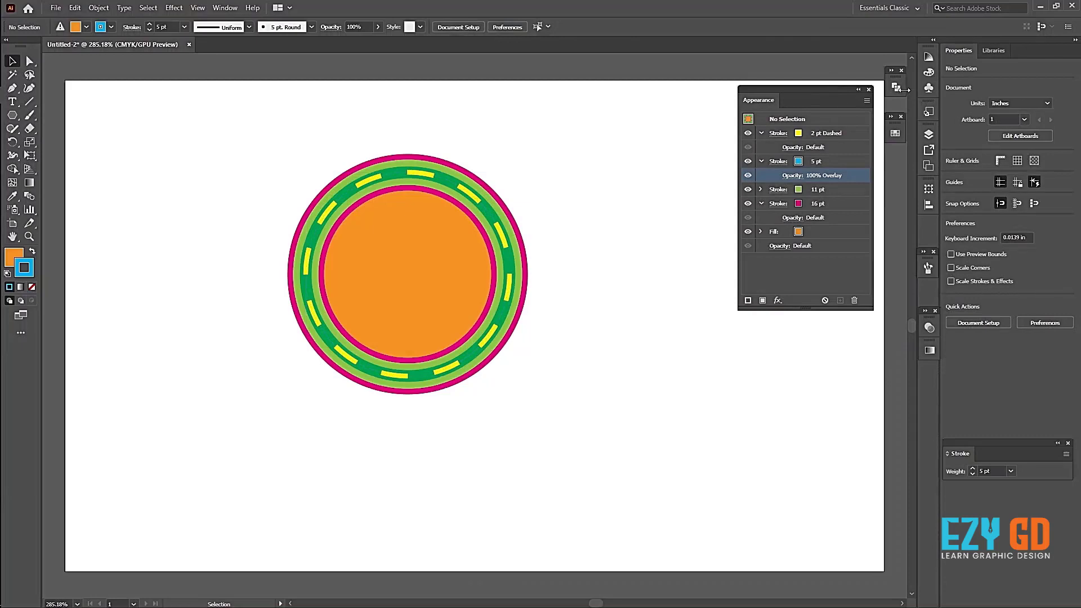
Show the Graphic Styles panel from the Window menu and undock it from Appearance.
left_click(224, 8)
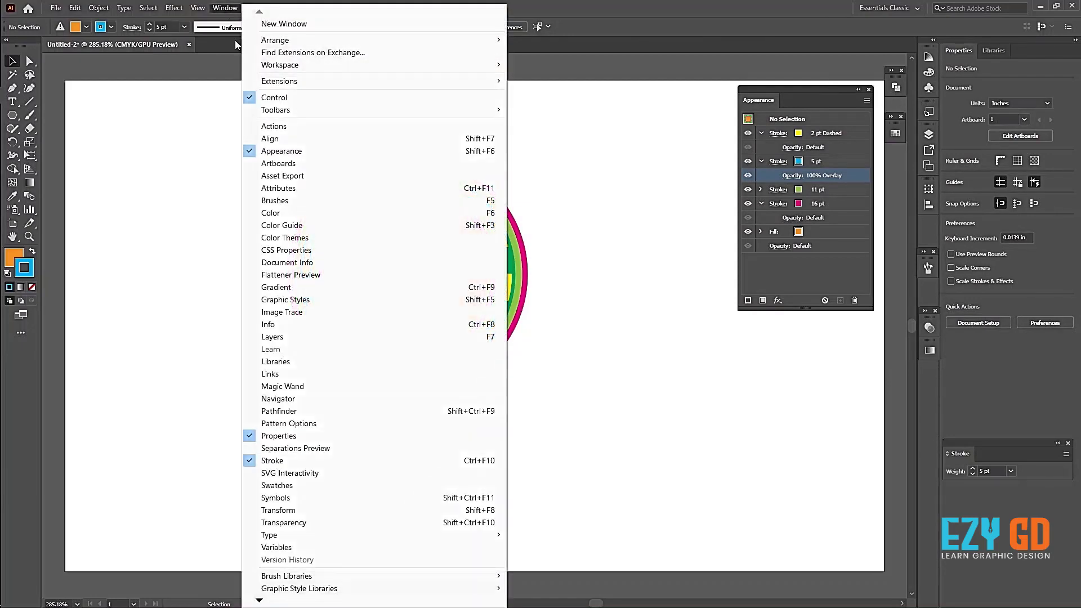
left_click(302, 305)
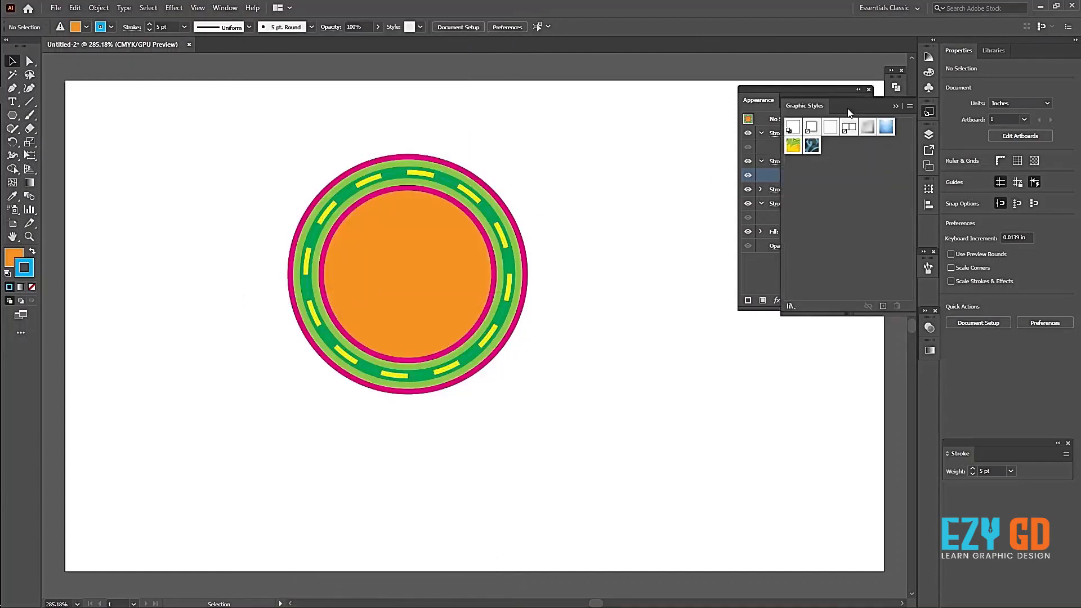
left_click_drag(851, 113, 706, 309)
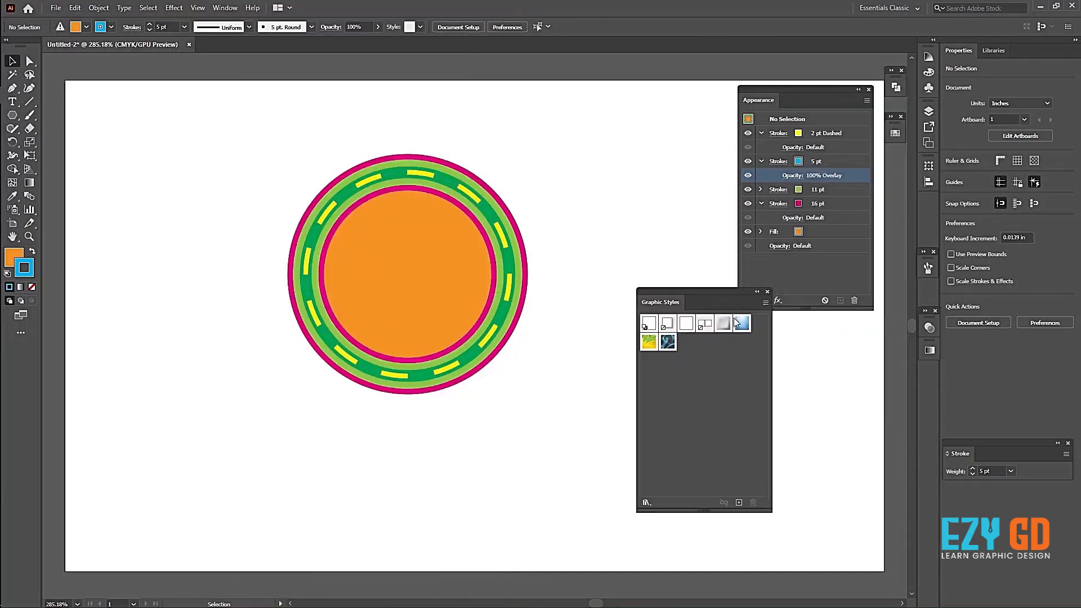
Save the circle's multi-stroke look as a new graphic style, then delete the circle.
left_click(394, 254)
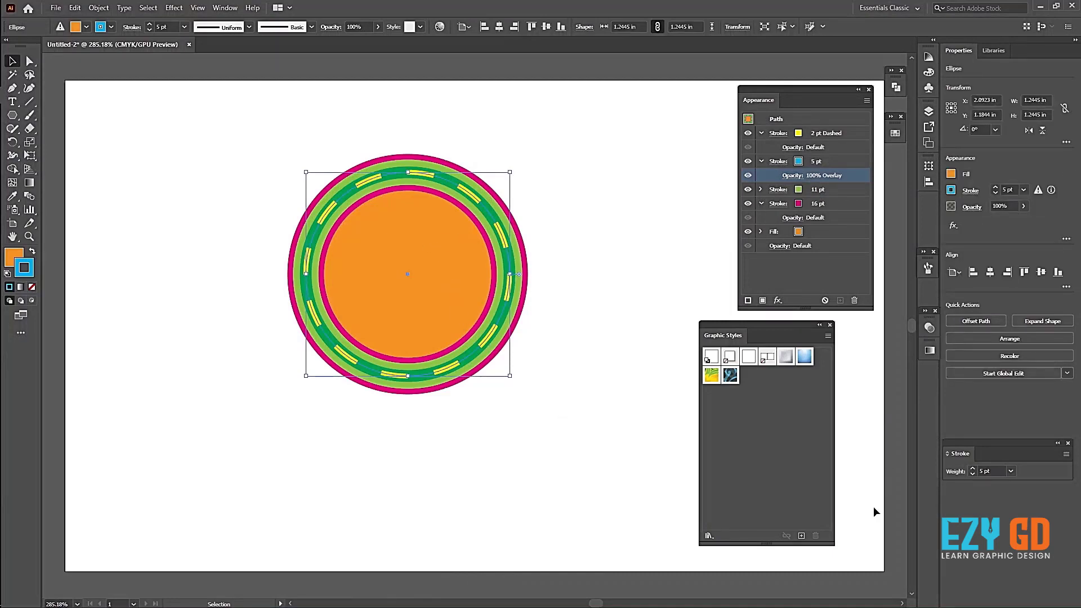
left_click(801, 536)
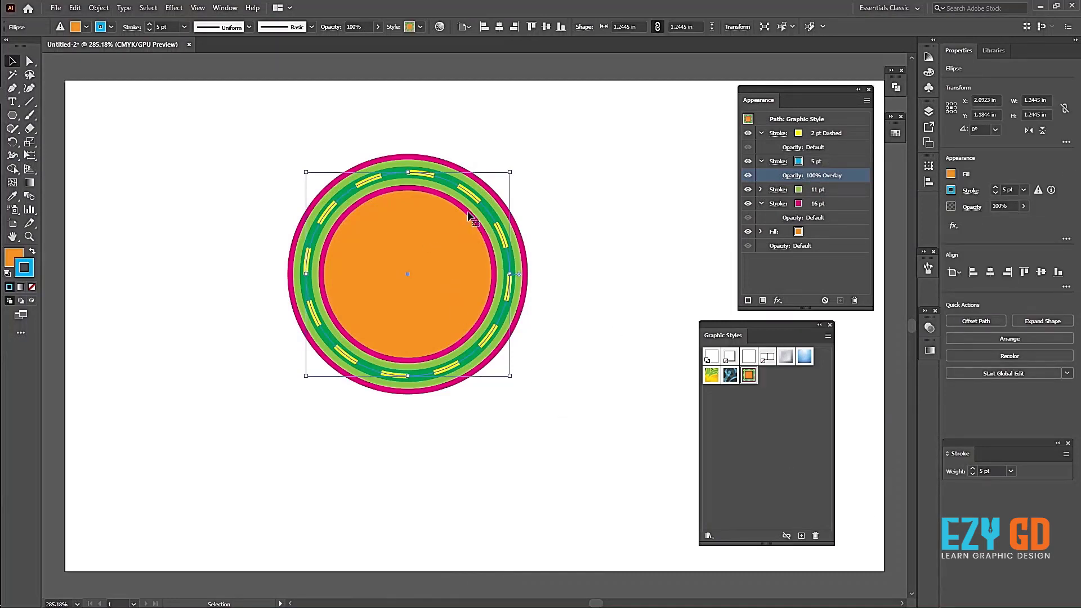
key("Delete")
Draw a test rectangle, apply the saved graphic style to it, then delete it.
left_click(13, 114)
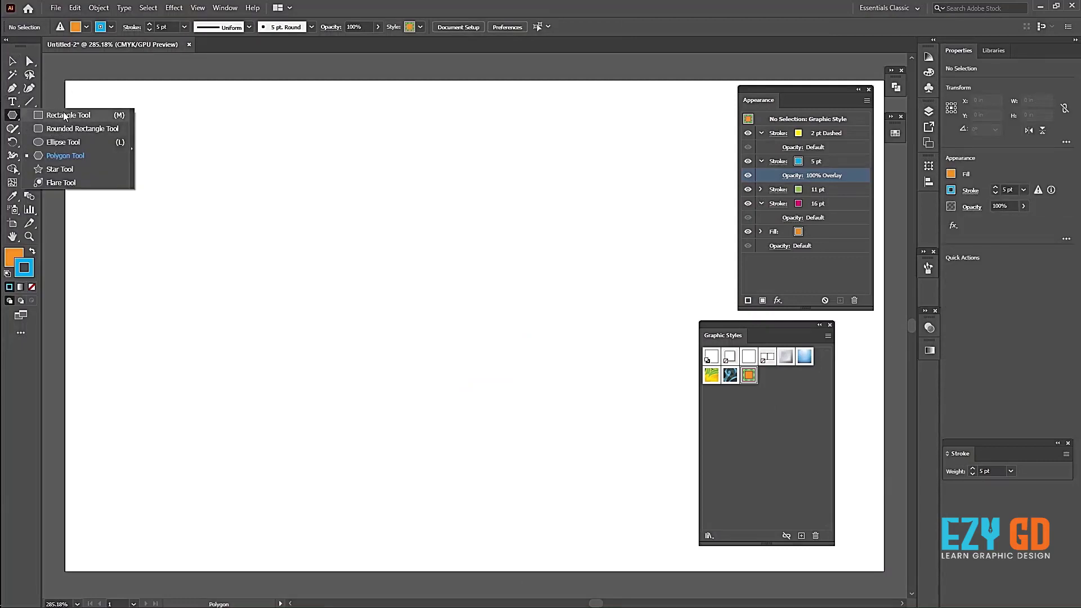
left_click_drag(19, 115, 65, 116)
left_click_drag(165, 141, 569, 443)
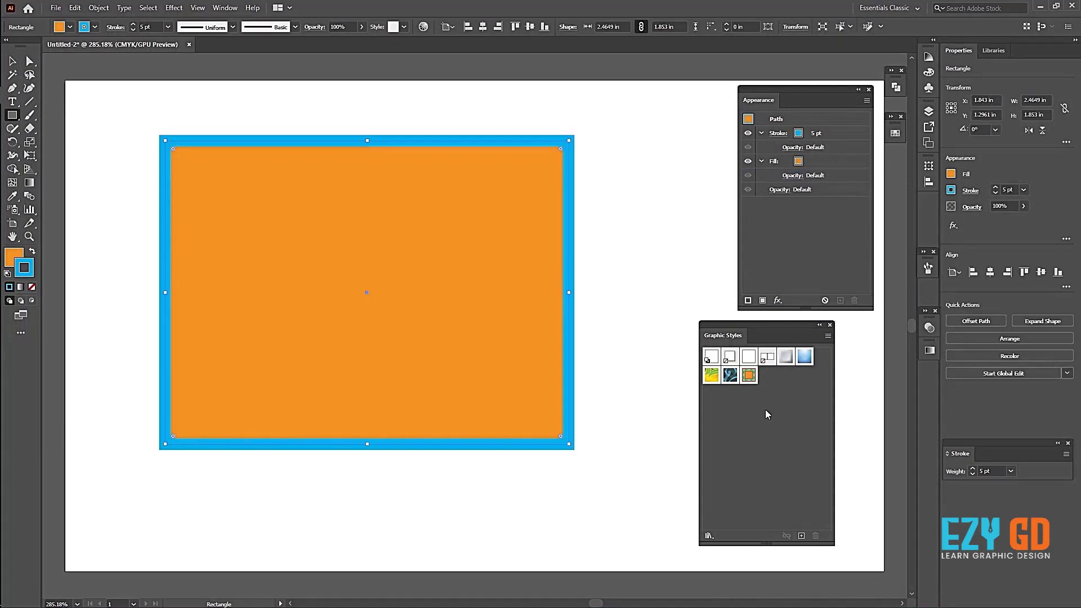
left_click(749, 375)
key("v")
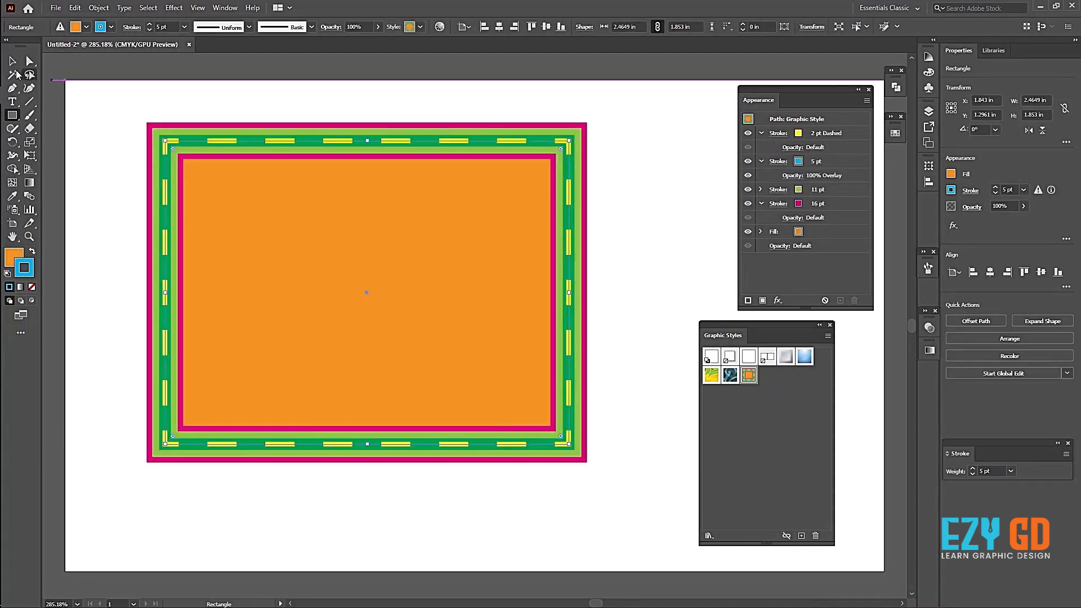
left_click(97, 107)
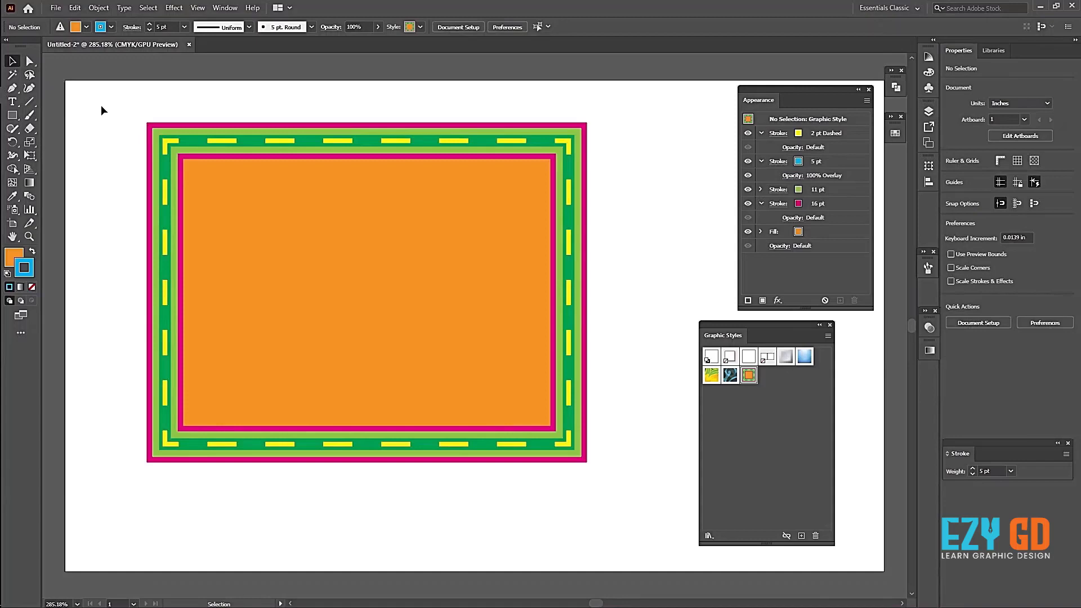
left_click_drag(101, 111, 437, 318)
key("Delete")
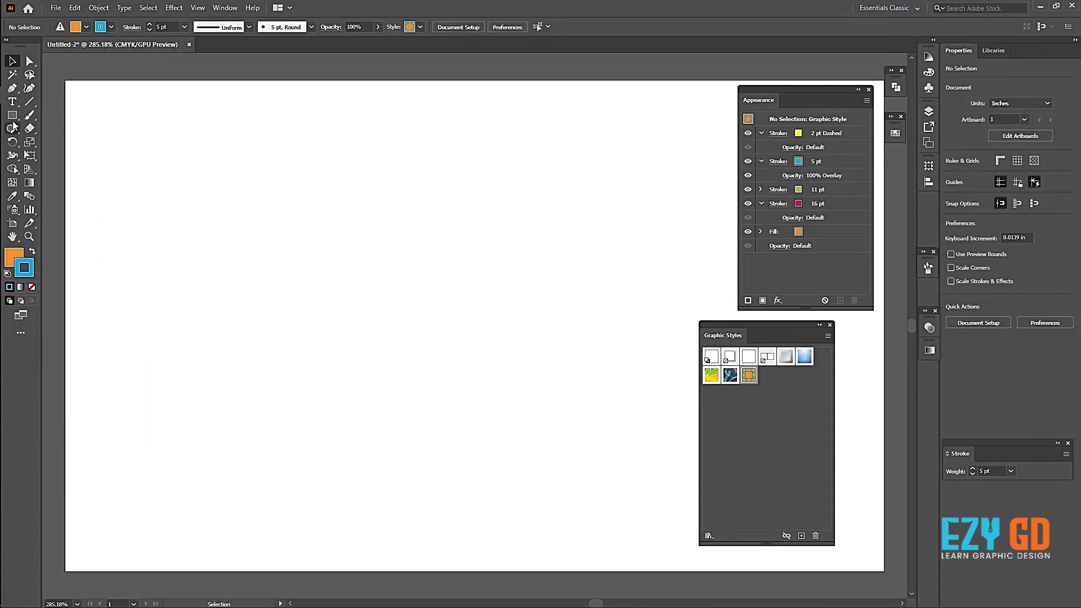
Draw a large circle, apply the saved style, and move it toward the artboard's upper left.
left_click_drag(11, 115, 34, 142)
mouse_move(232, 211)
left_mouse_down()
mouse_move(440, 367)
mouse_move(596, 575)
left_mouse_up()
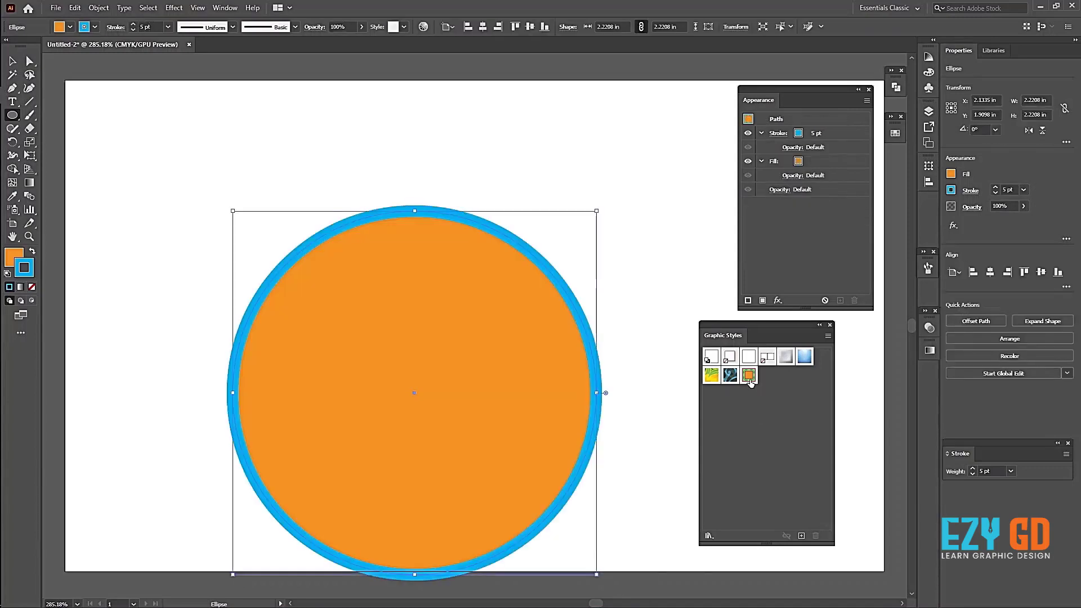
left_click(749, 376)
key("v")
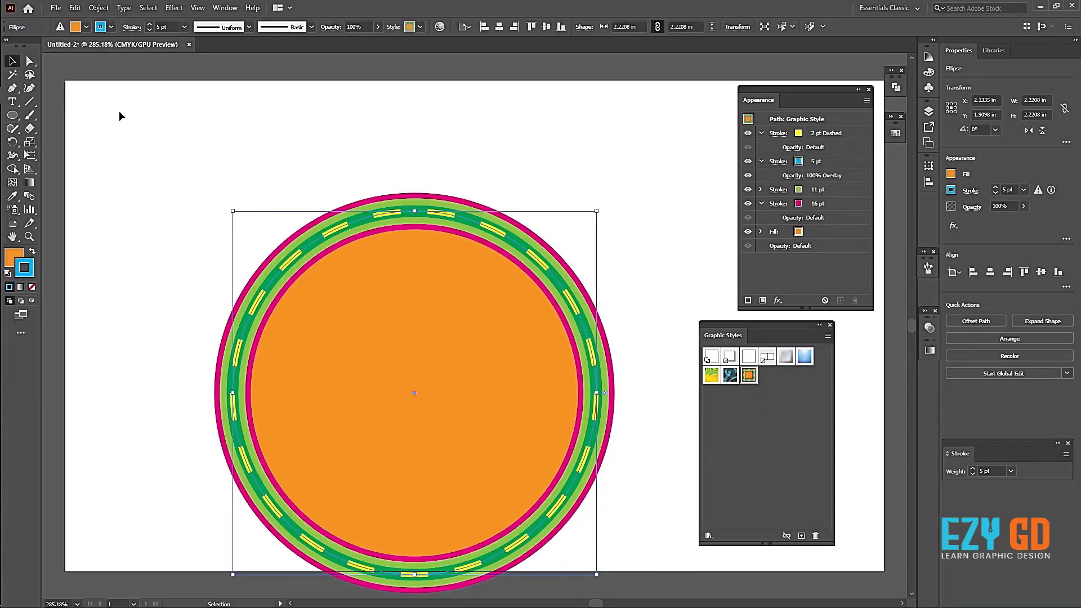
left_click_drag(479, 338, 338, 229)
left_click(586, 312)
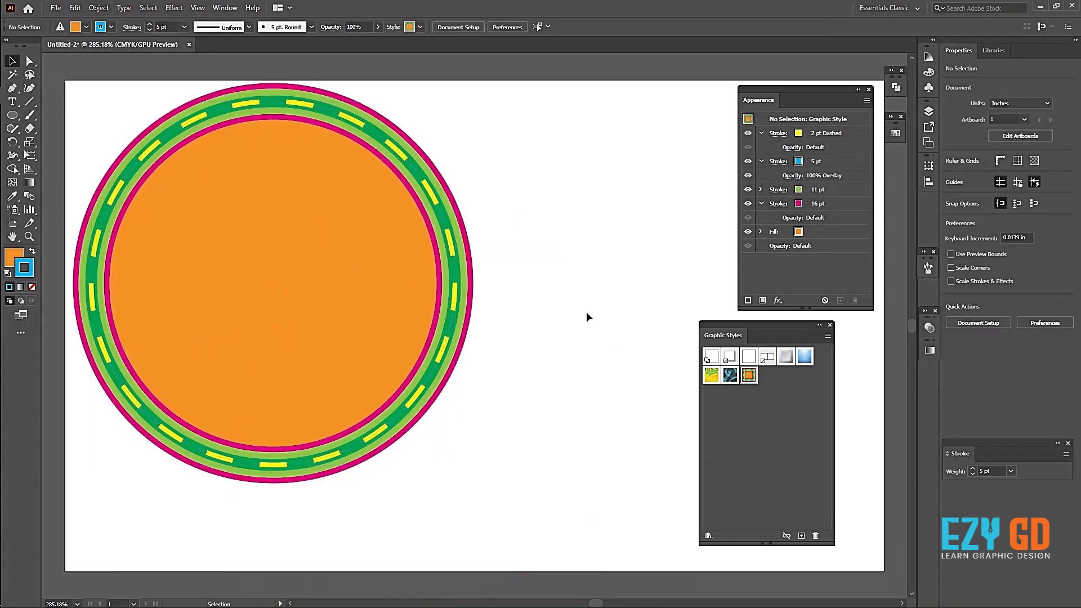
Duplicate the circle's orange fill and set the top copy to the Super Soft Black Vignette gradient.
left_click(336, 231)
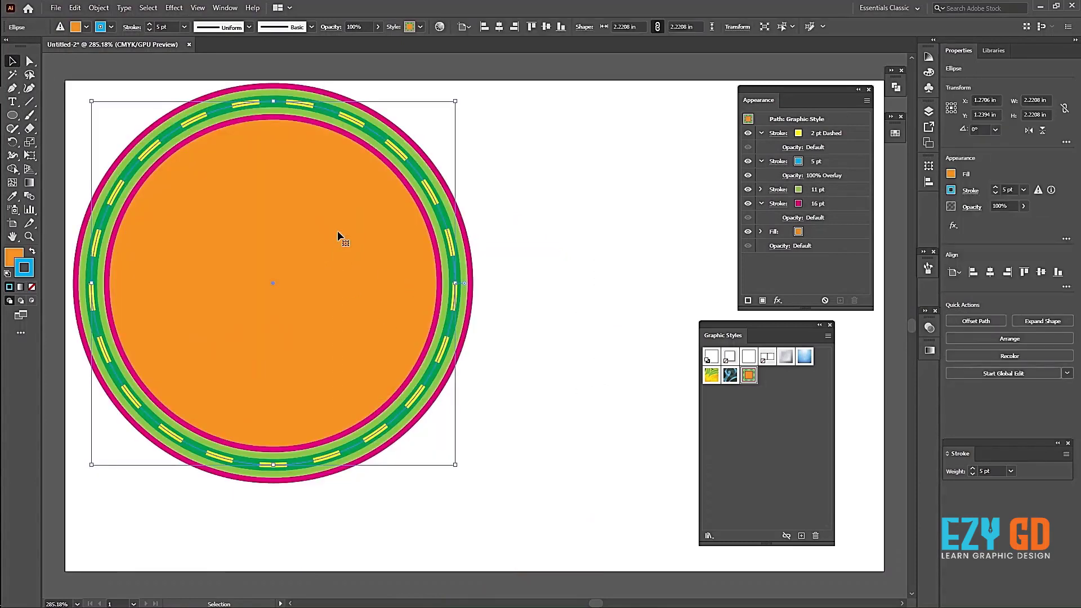
left_click(814, 233)
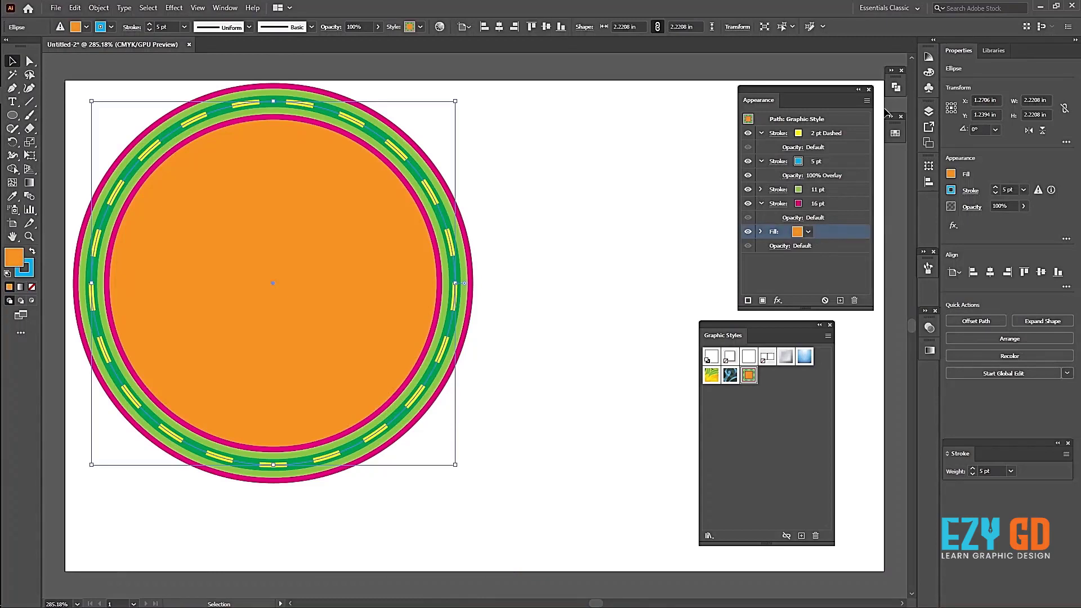
left_click(867, 100)
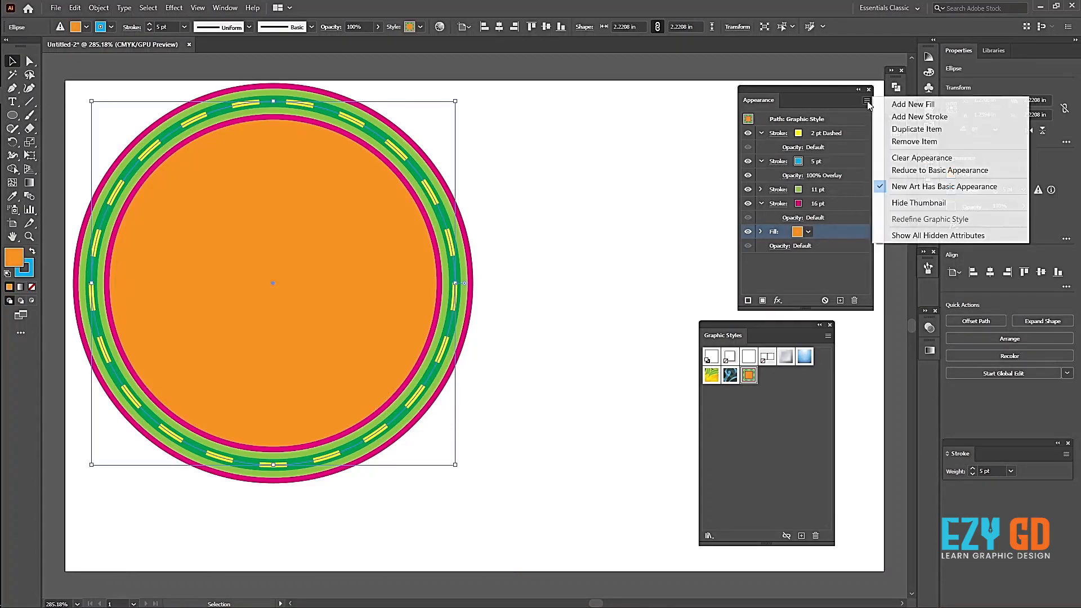
left_click(924, 102)
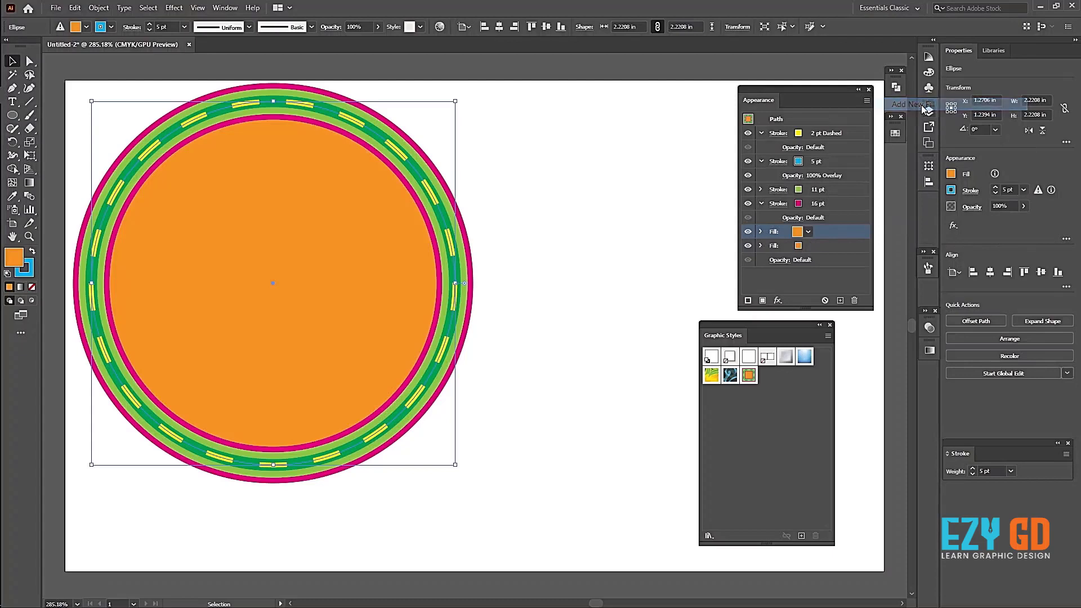
left_click(808, 232)
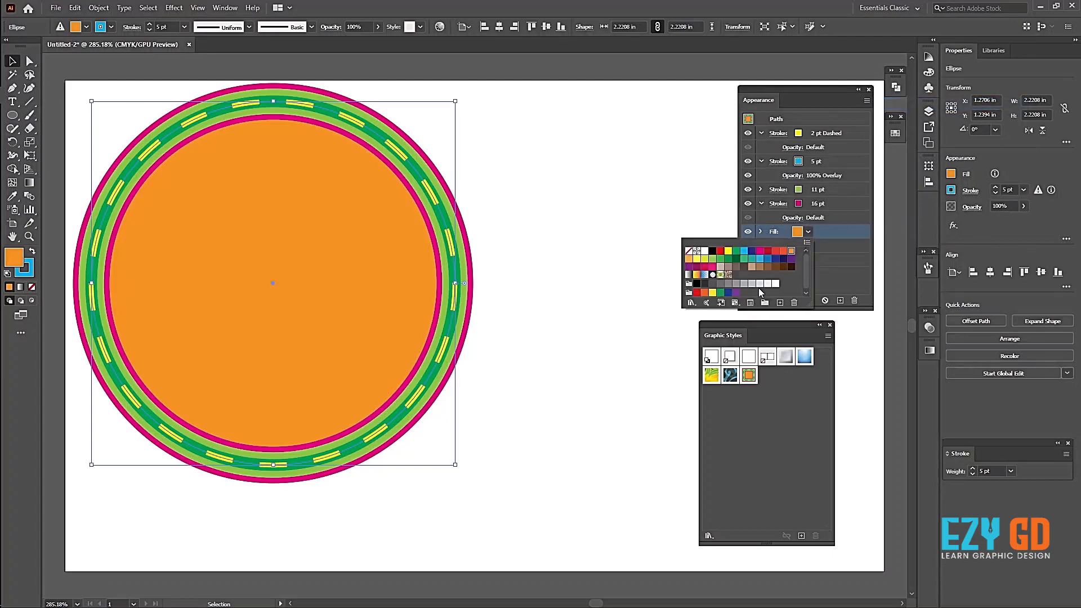
left_click(713, 275)
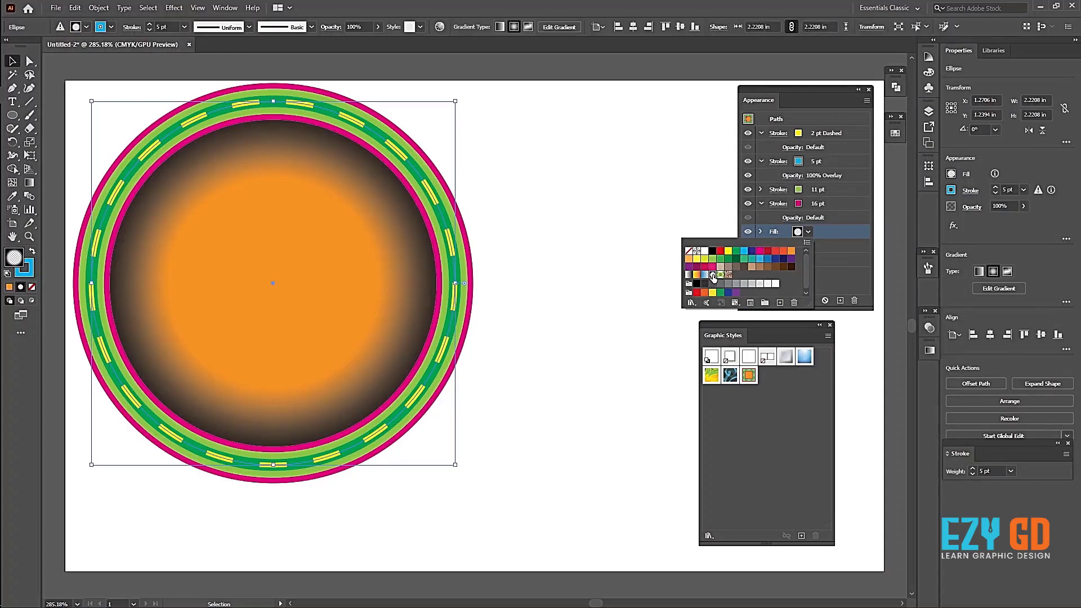
double_click(713, 275)
left_click(625, 325)
Set the vignette's end stop to 70% and middle stop to 60% opacity, shifting the middle stop outward.
left_click(930, 351)
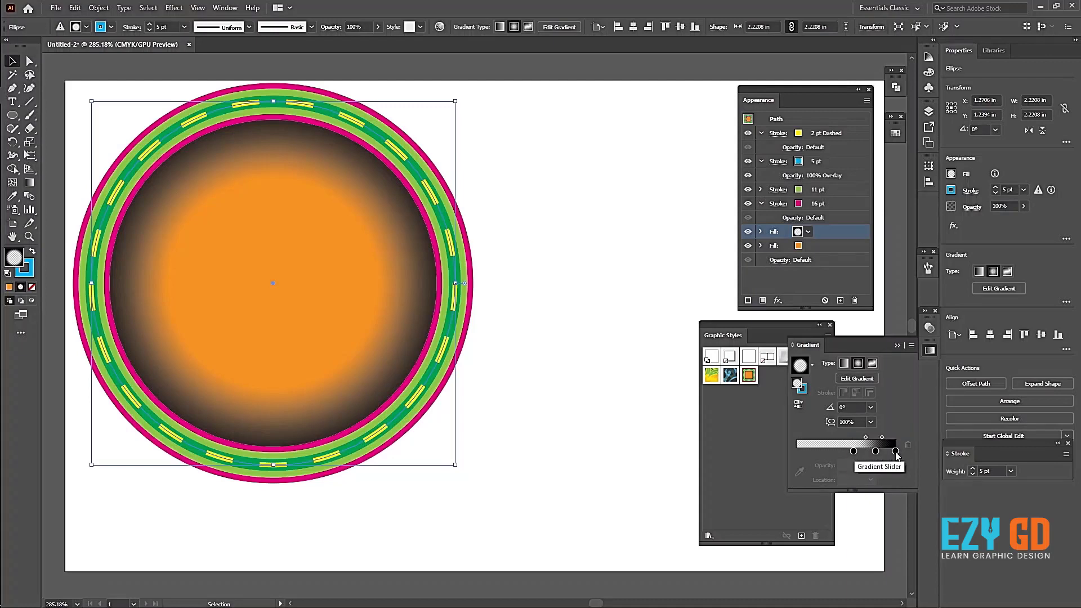
left_click(896, 452)
left_click(871, 465)
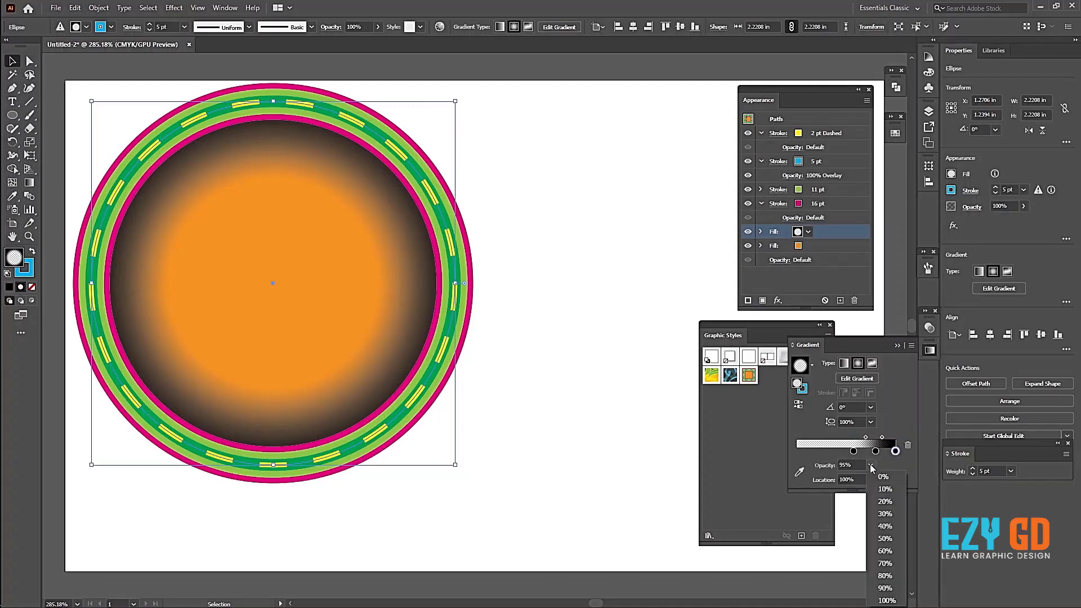
left_click(892, 563)
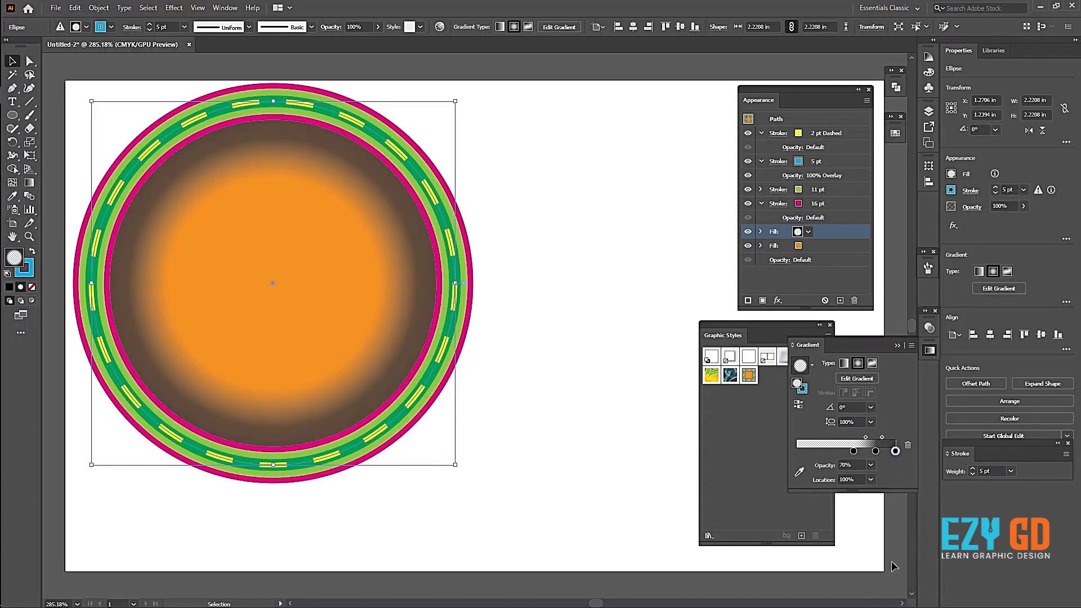
left_click(875, 452)
left_click(870, 465)
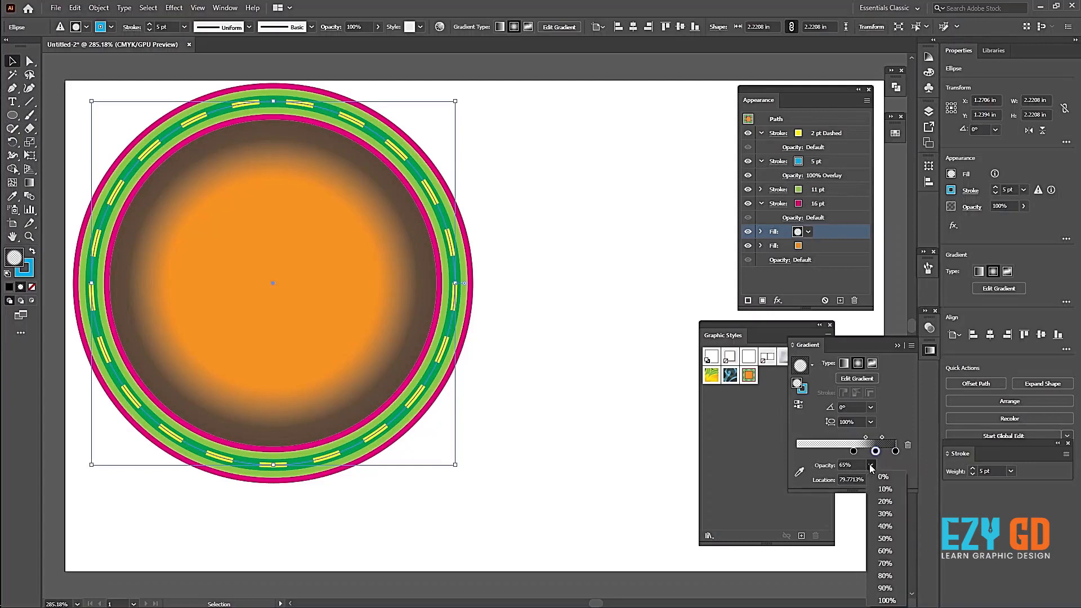
left_click(891, 552)
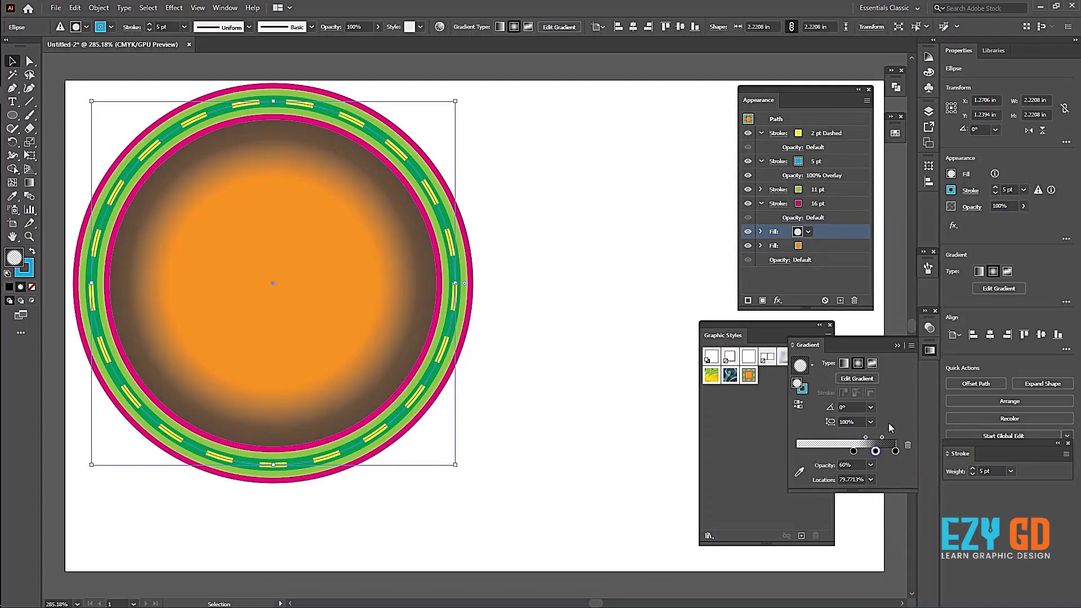
mouse_move(876, 451)
left_mouse_down()
mouse_move(801, 452)
mouse_move(883, 452)
left_mouse_up()
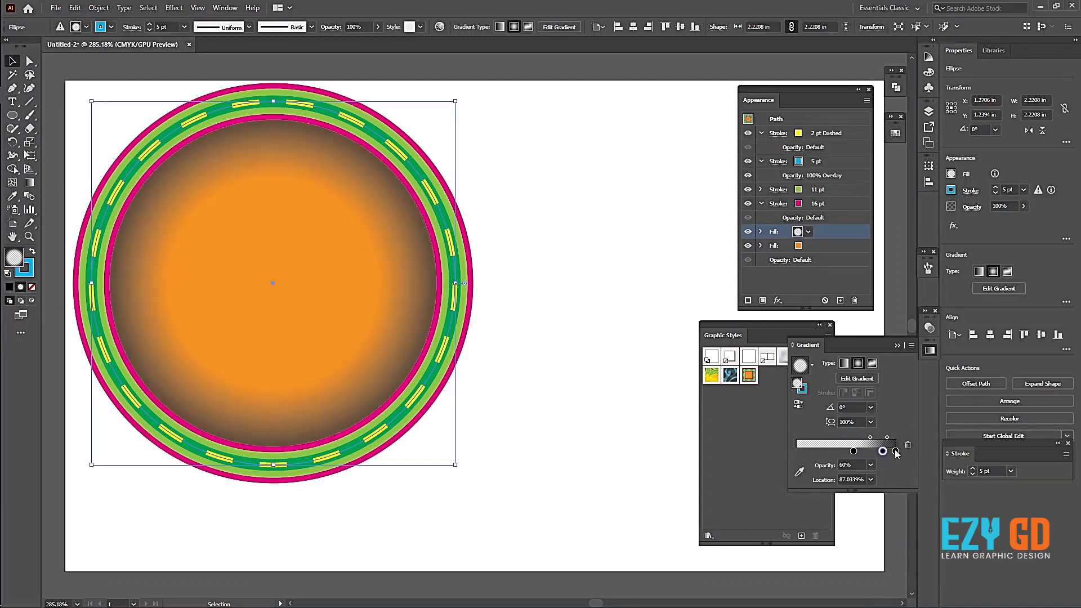
Lower the end stop to 50% and 87.03% stop to 30%, then move the orange fill above the gradient.
left_click(895, 451)
left_click(871, 465)
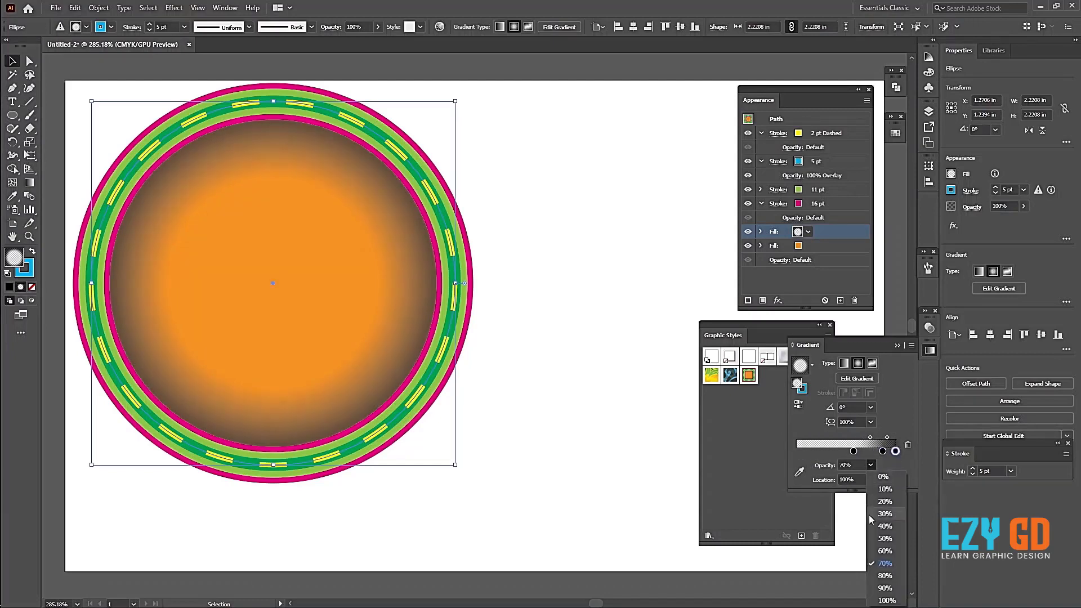
left_click(886, 538)
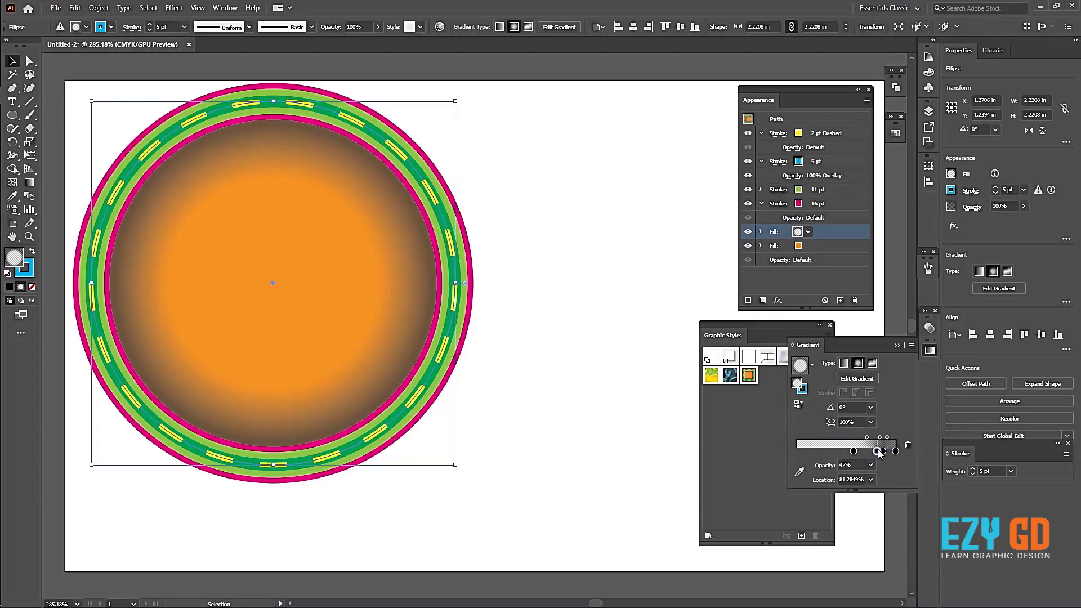
left_click(880, 465)
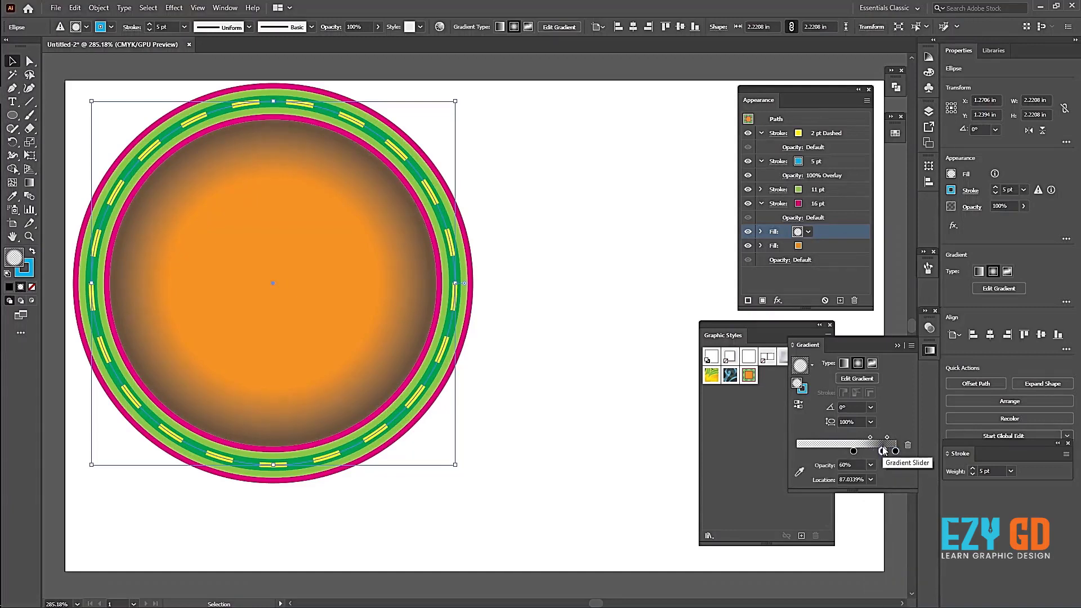
left_click(870, 465)
left_click(888, 514)
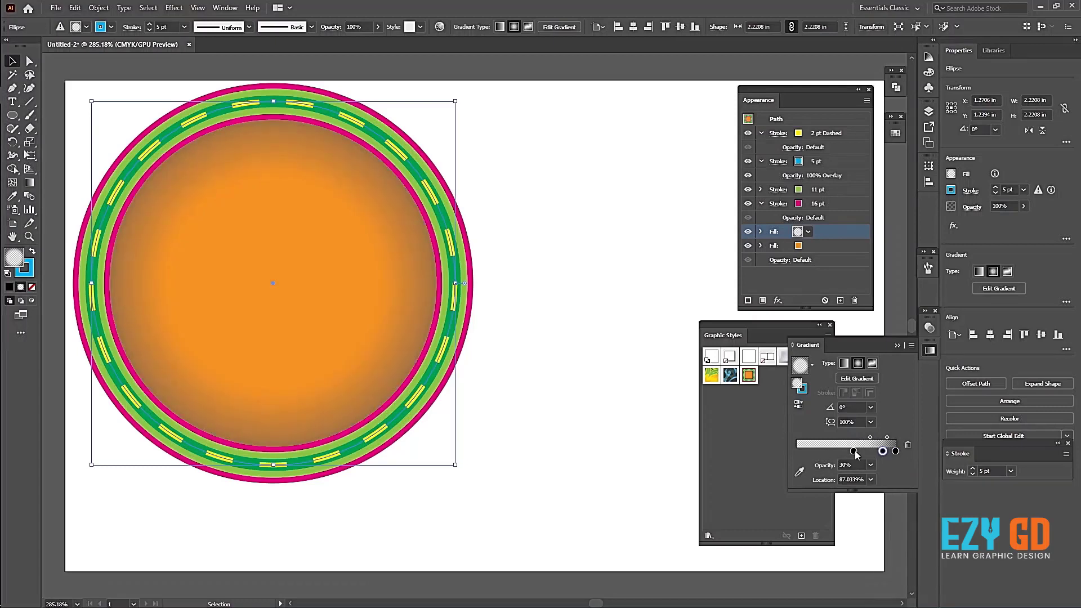
mouse_move(855, 451)
left_mouse_down()
mouse_move(845, 451)
mouse_move(870, 455)
left_mouse_up()
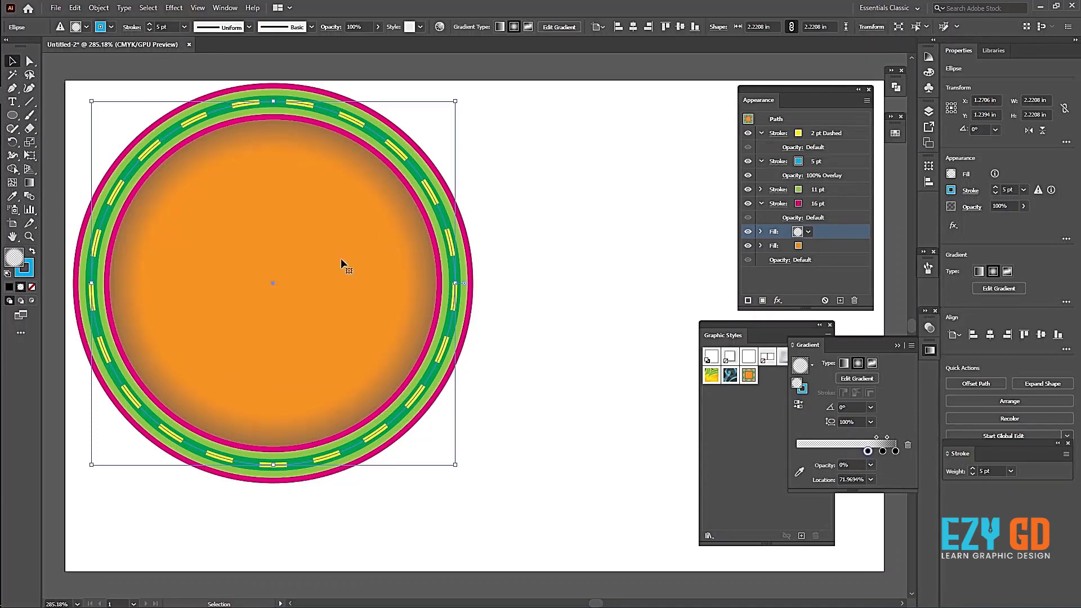
left_click(811, 245)
left_click_drag(812, 245, 835, 234)
Apply the Fading Sky gradient to the orange fill, reversed so blue sits on the right.
left_click(802, 233)
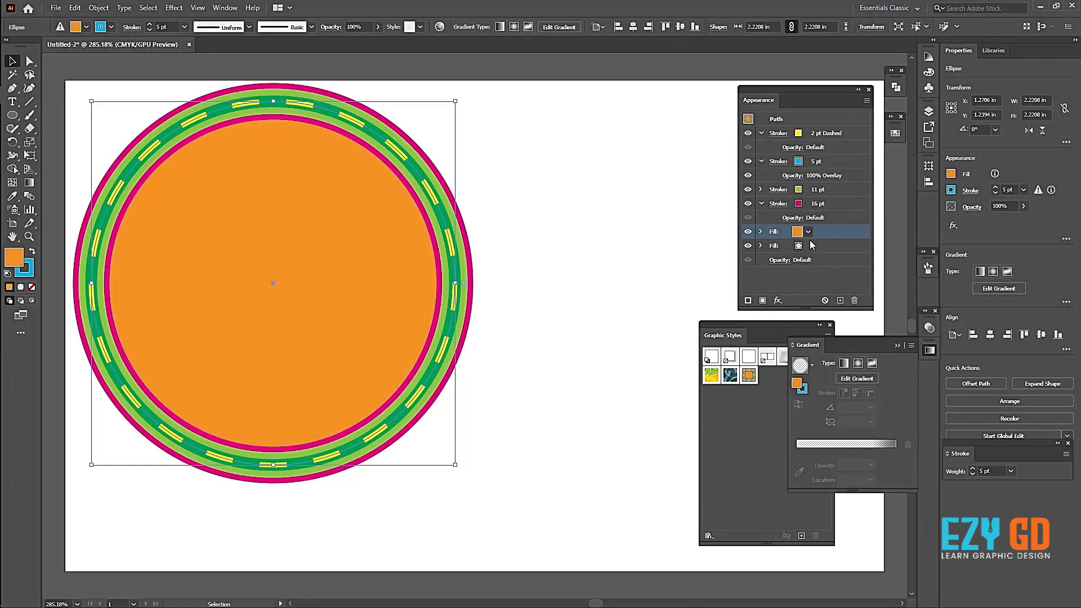
left_click(808, 232)
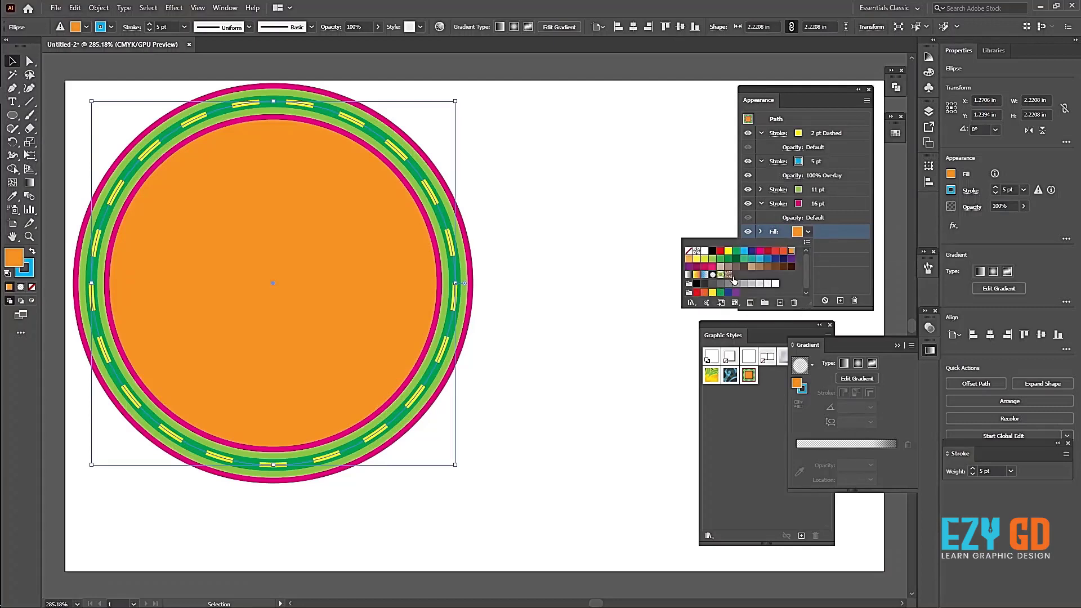
left_click(705, 275)
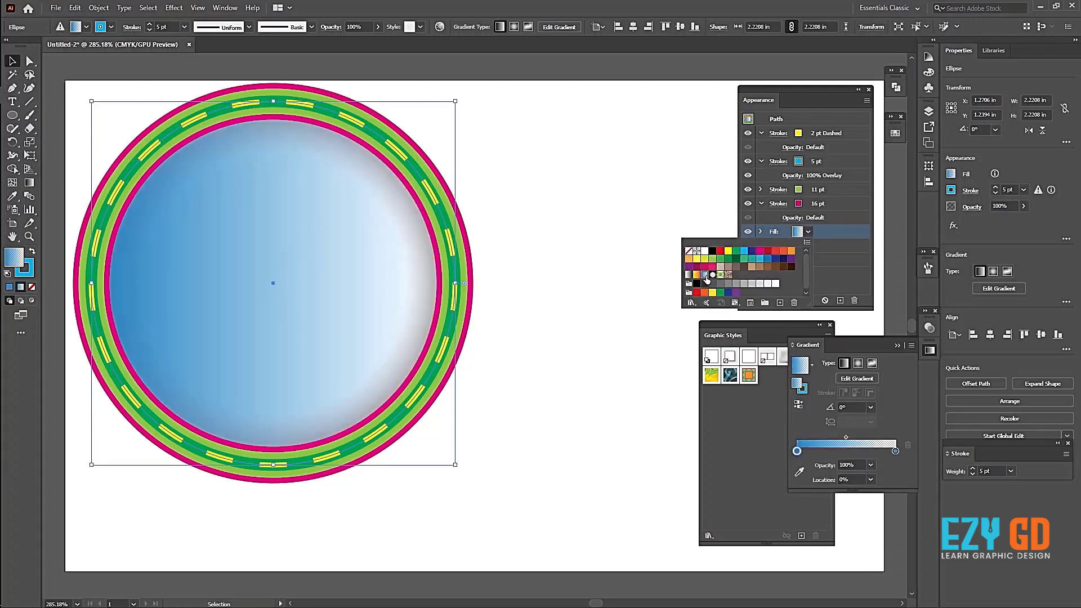
left_click(802, 406)
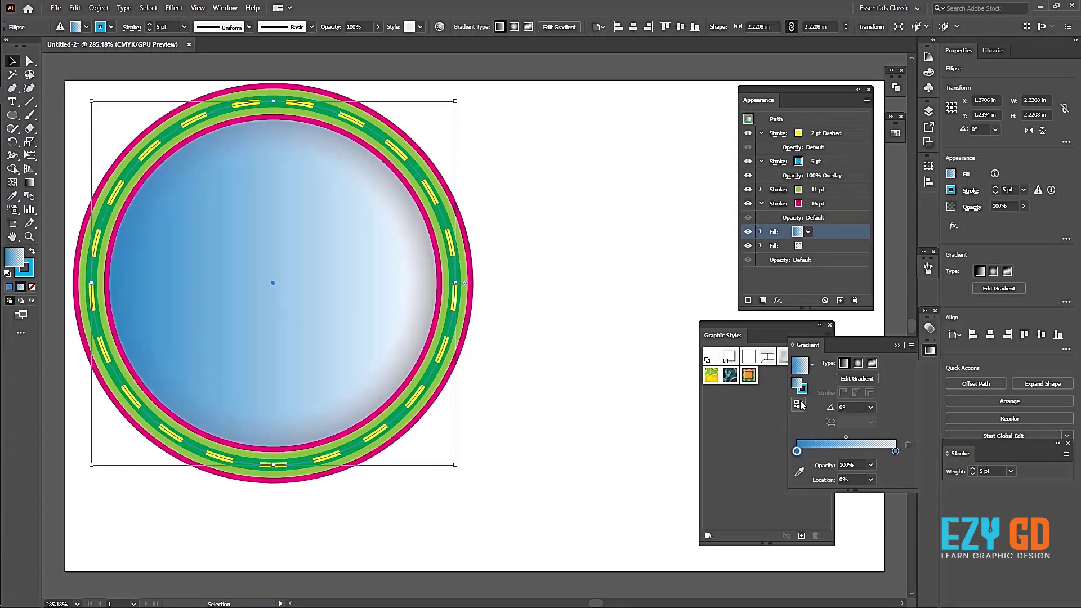
left_click(801, 388)
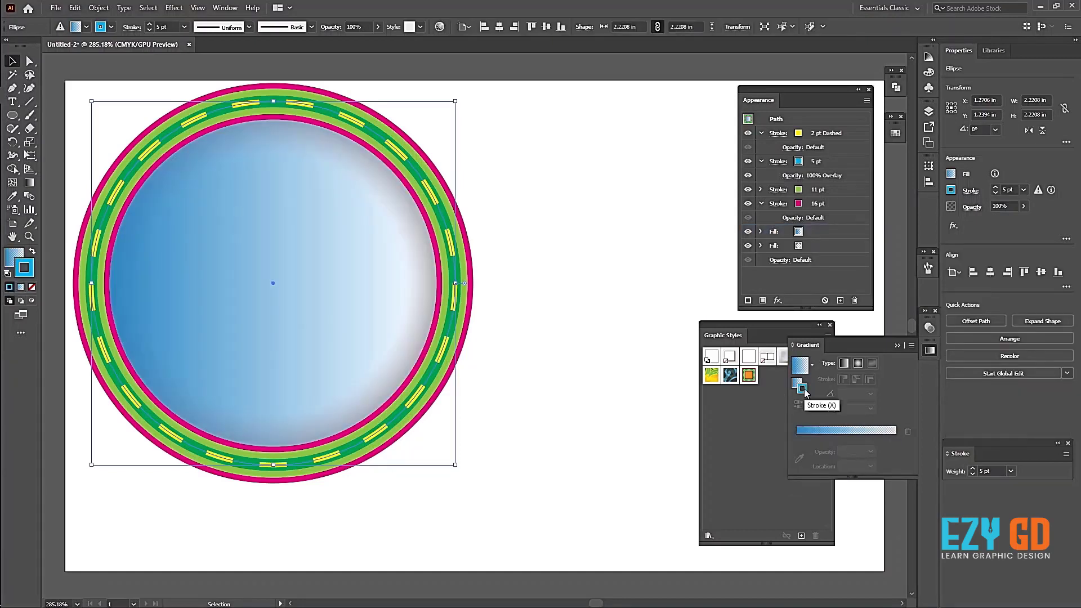
left_click(797, 383)
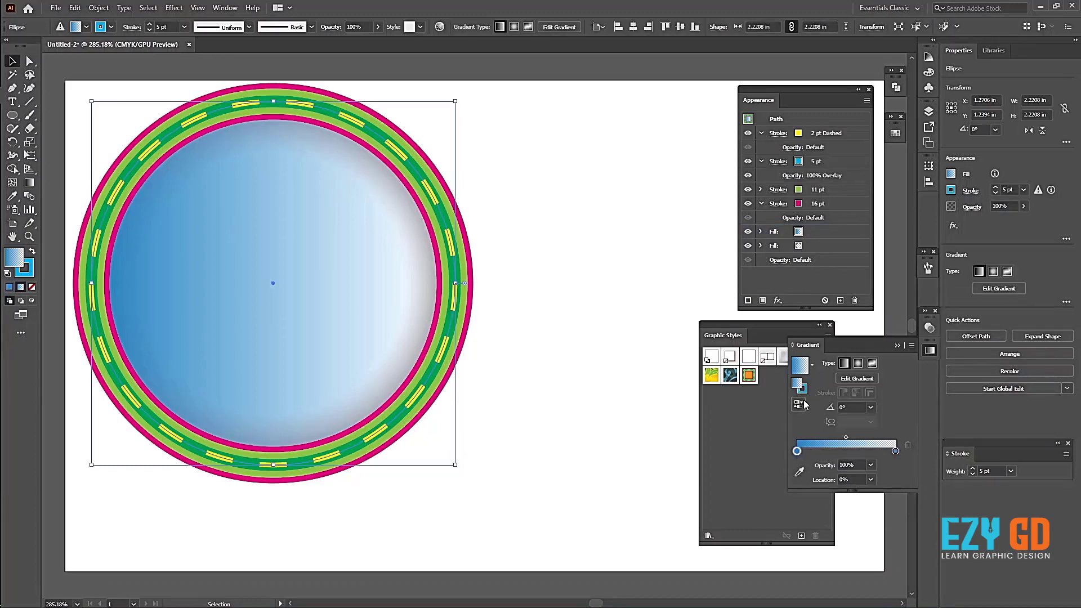
left_click(799, 405)
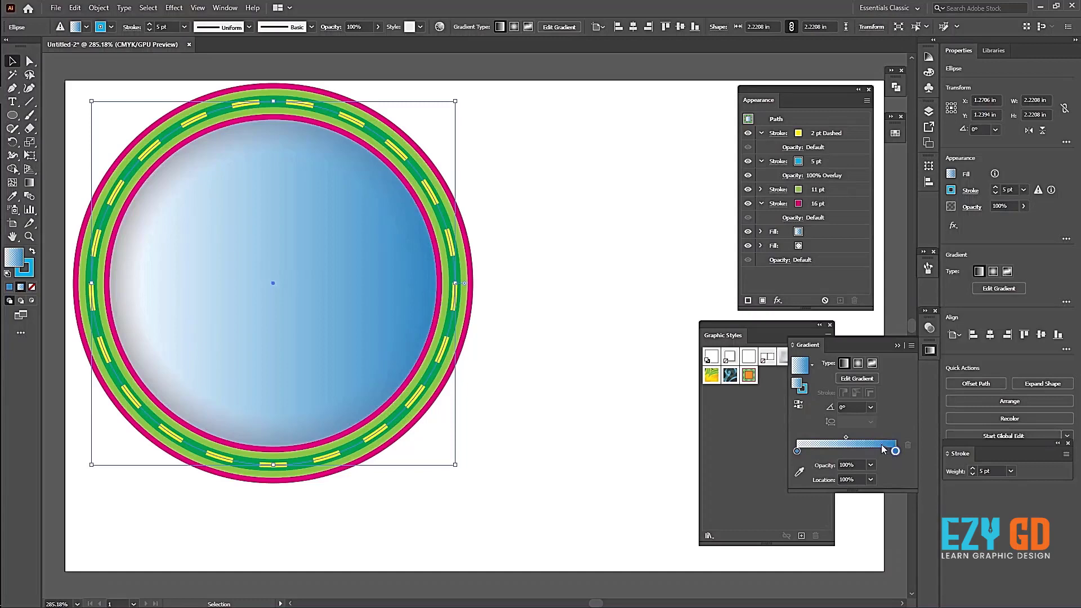
Move the radial vignette fill above the blue linear fill and toggle the blue fill to compare.
left_click(807, 245)
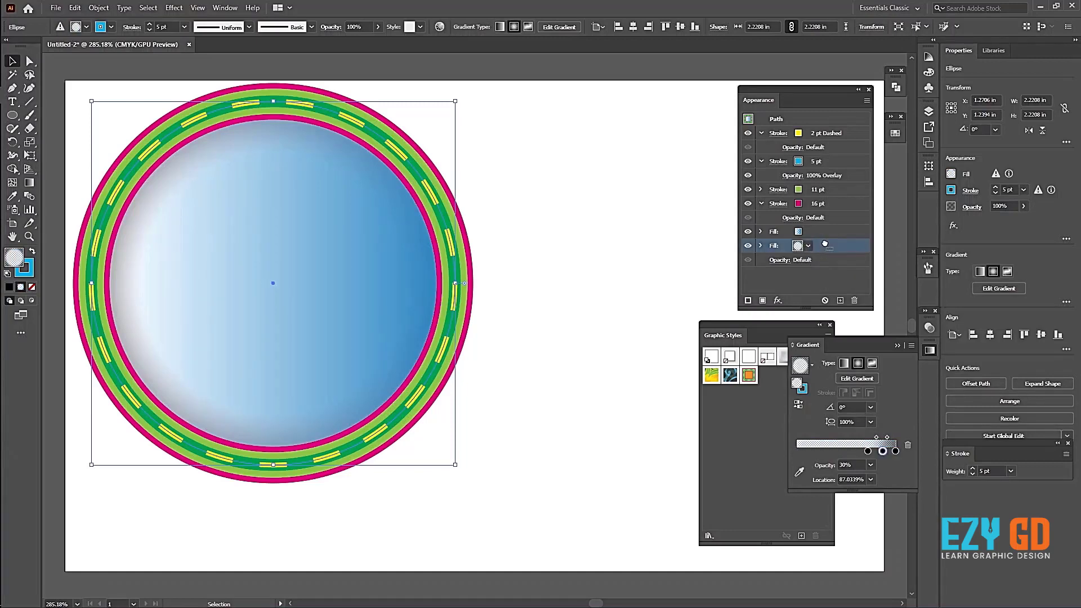
left_click_drag(813, 246, 820, 230)
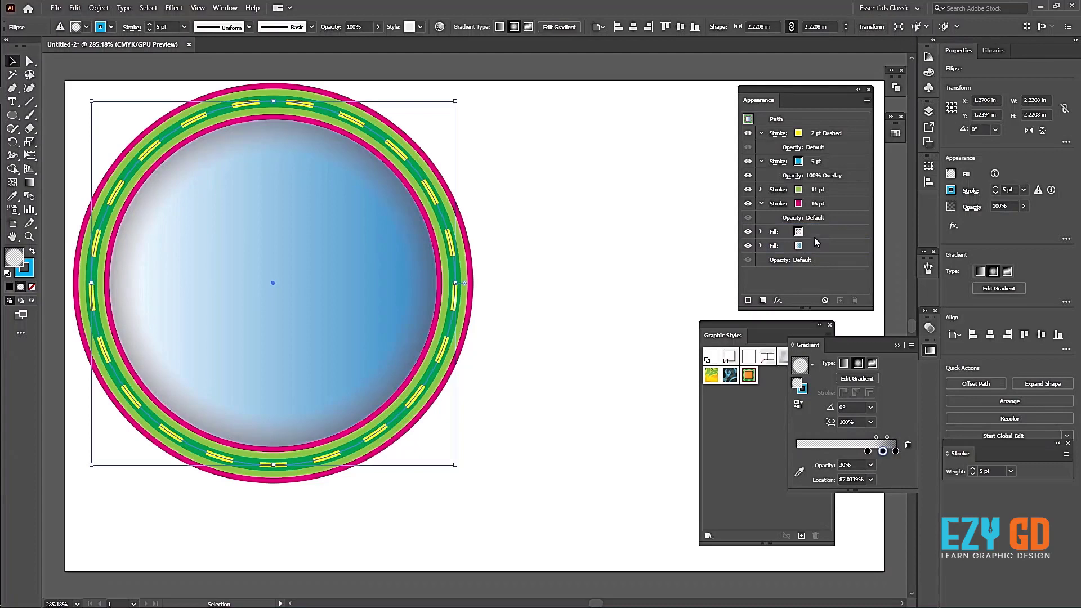
left_click(812, 231)
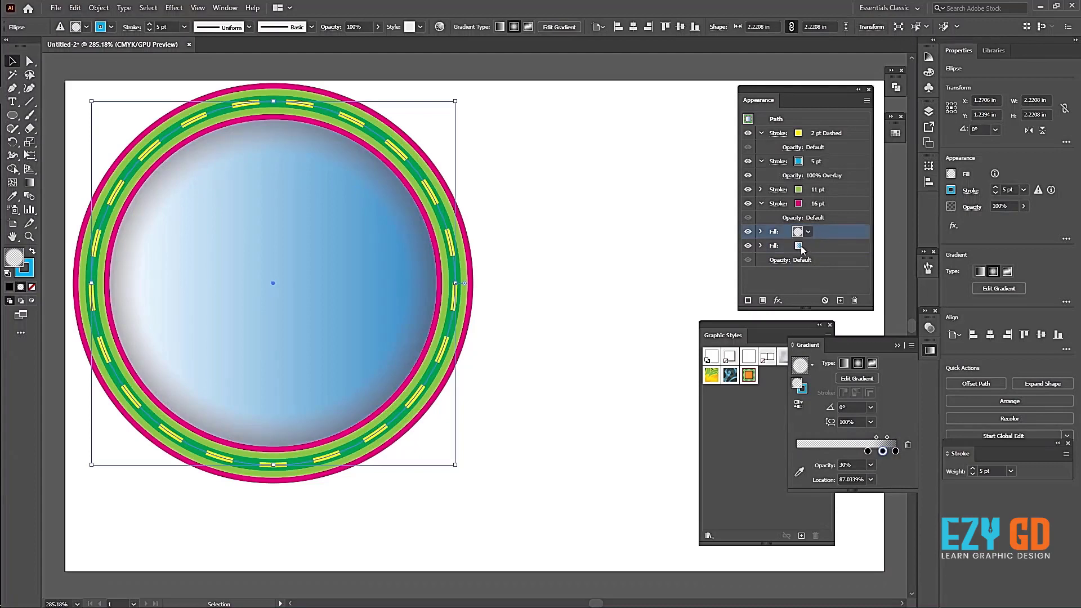
left_click(748, 246)
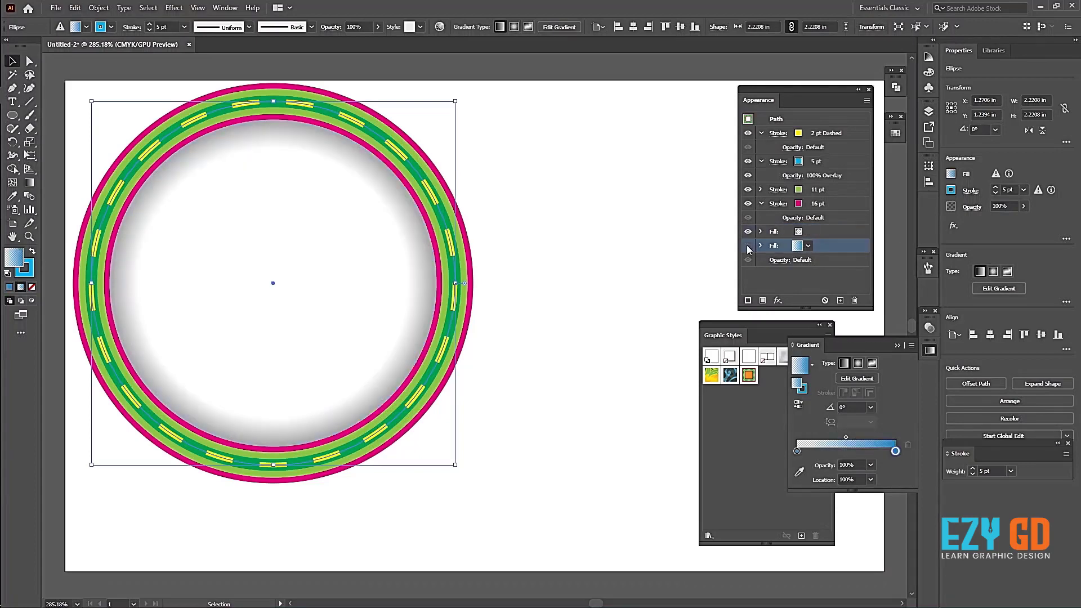
left_click(747, 246)
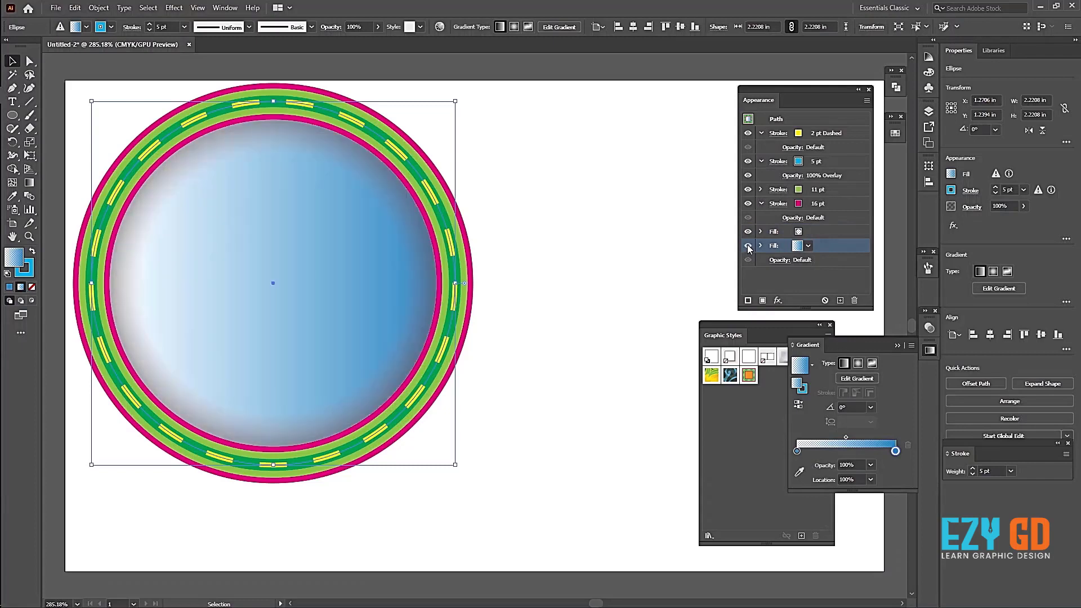
Recolour the linear gradient stops: pale pink on the left, orange-red on the right.
left_click(748, 246)
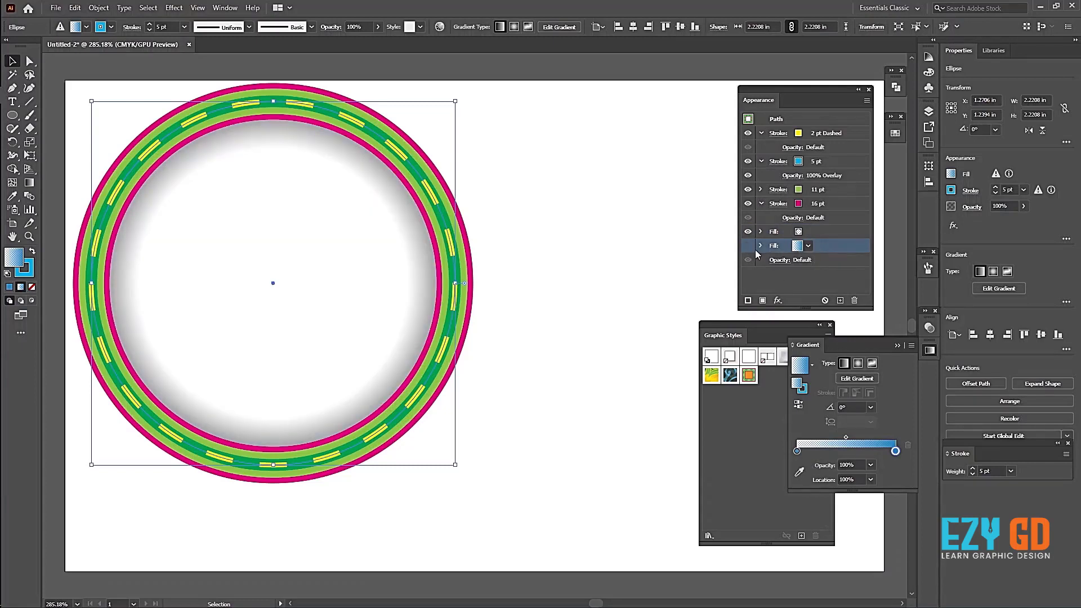
left_click(747, 246)
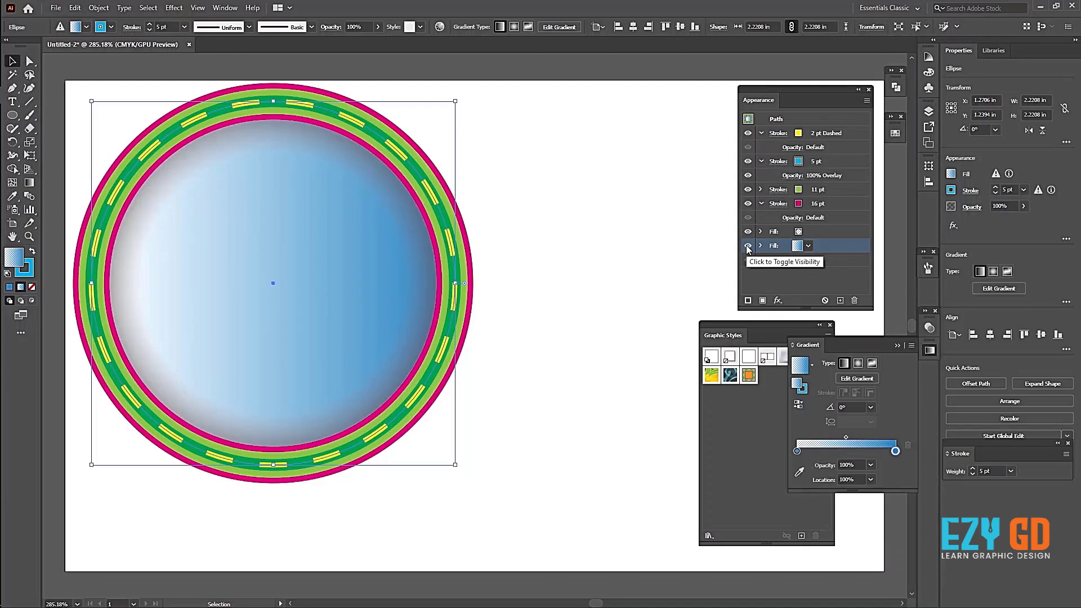
left_click(796, 452)
double_click(797, 452)
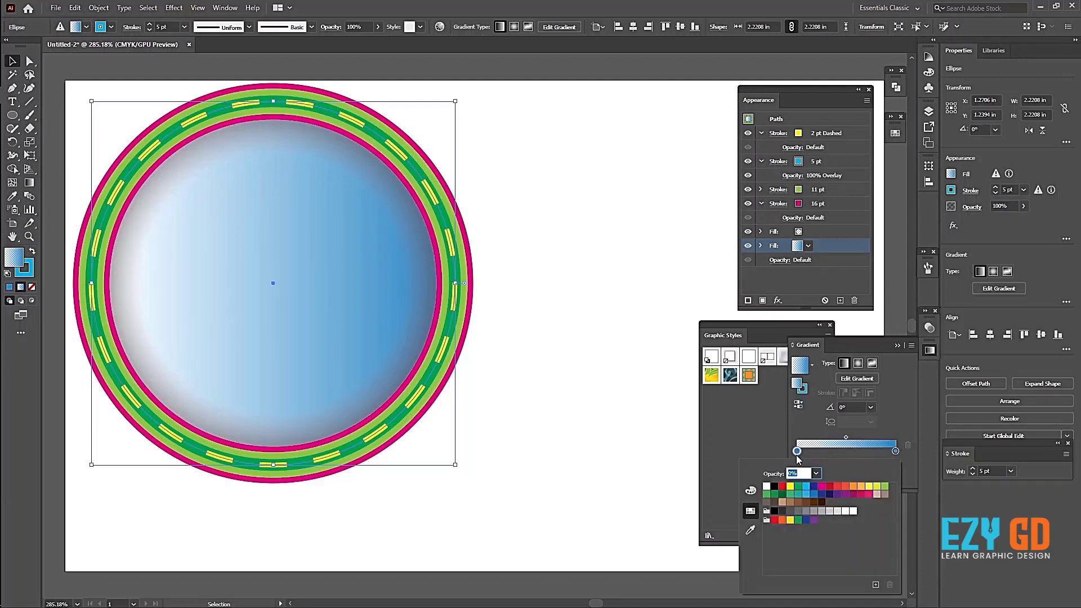
left_click(844, 487)
left_click(896, 451)
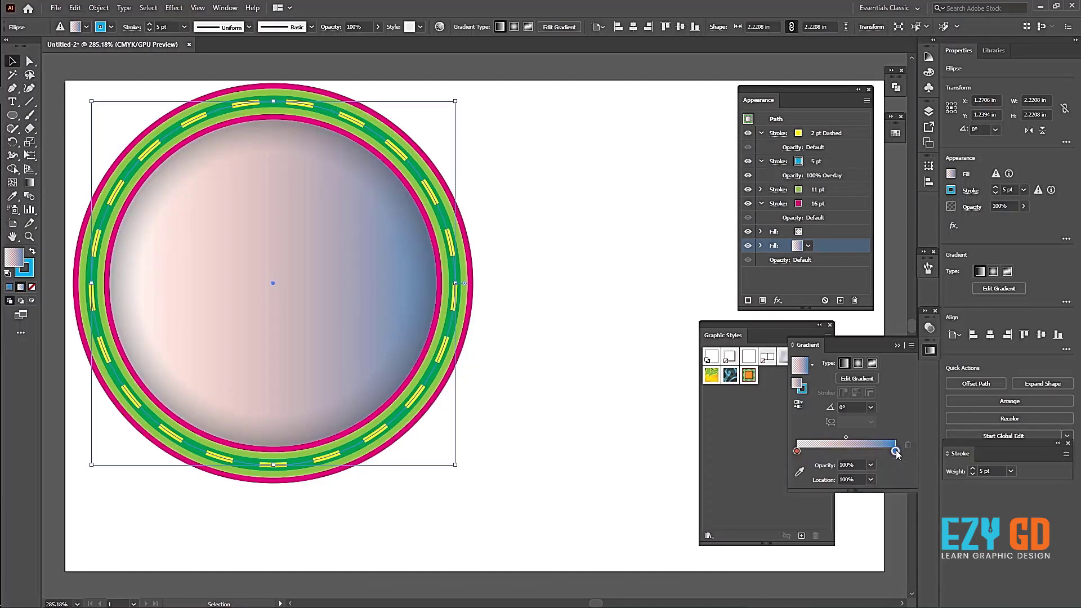
double_click(896, 451)
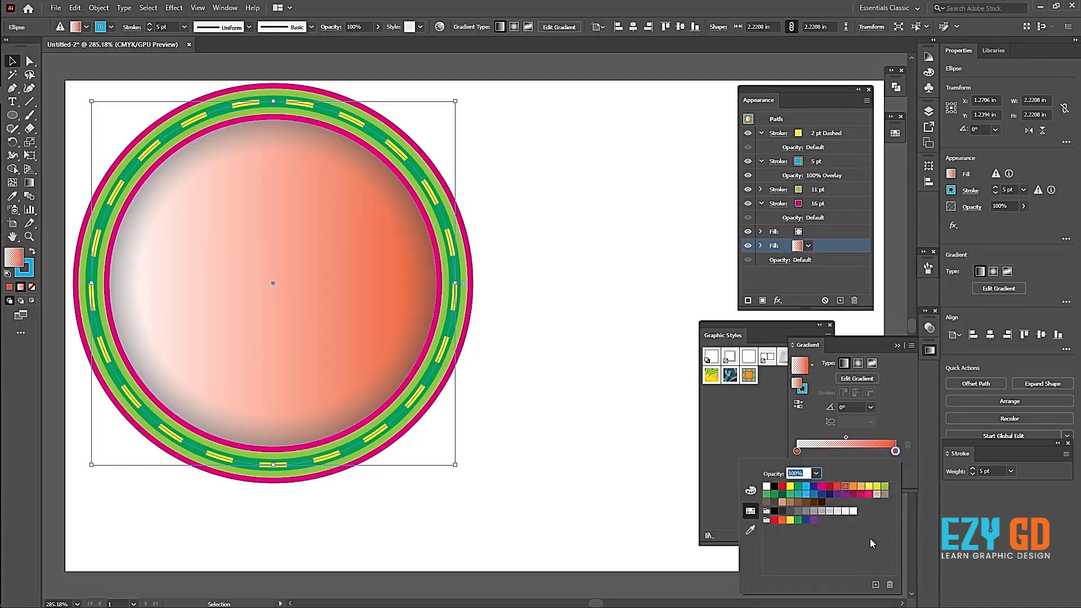
left_click(880, 420)
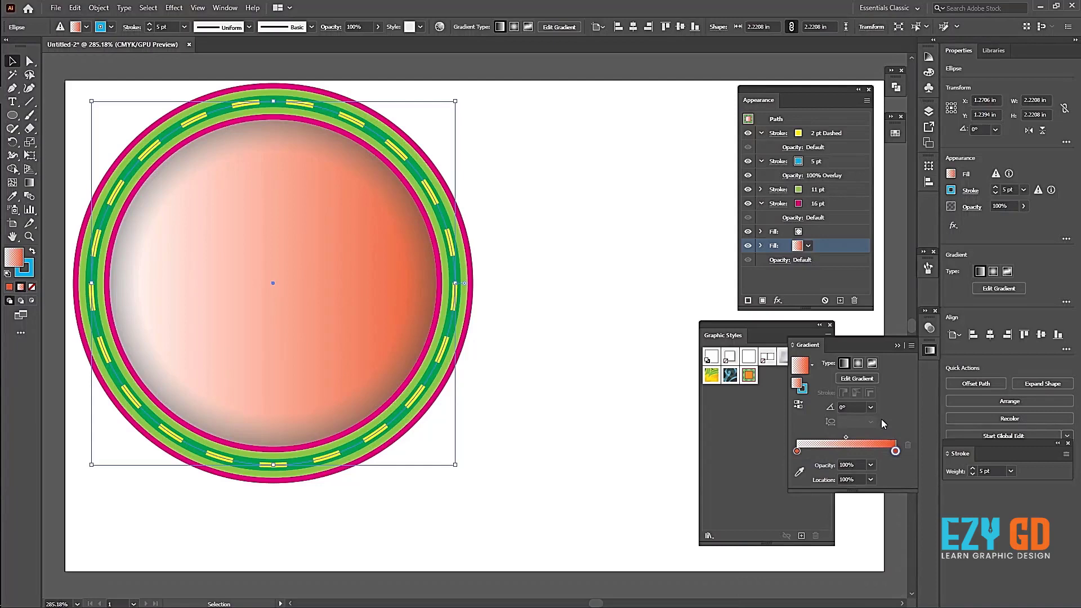
left_click(820, 191)
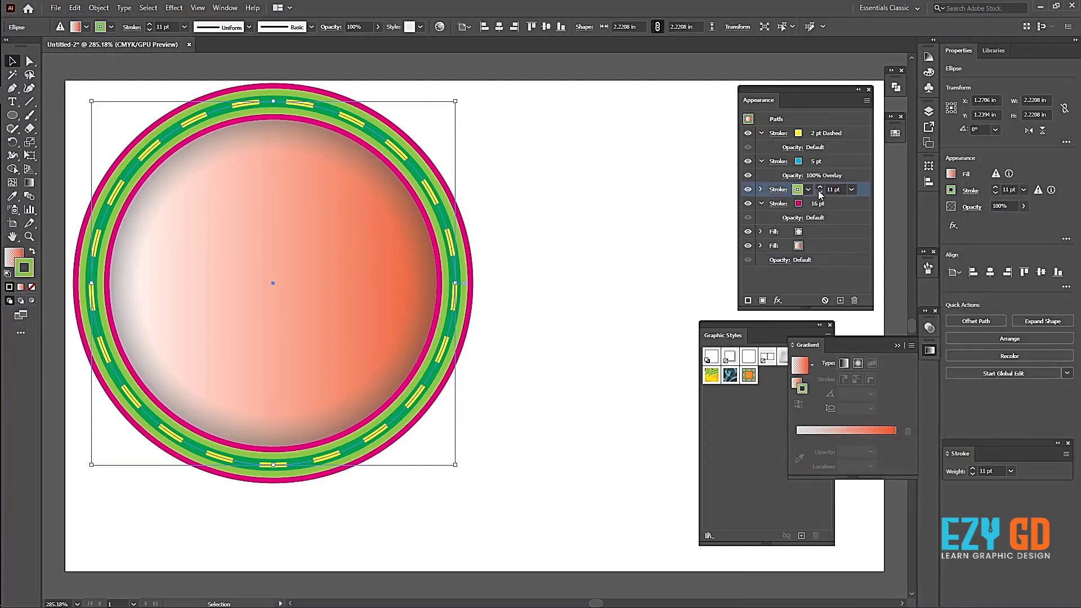
Check the 11 pt stroke's visibility and add a Drop Shadow effect to the badge.
left_click(748, 189)
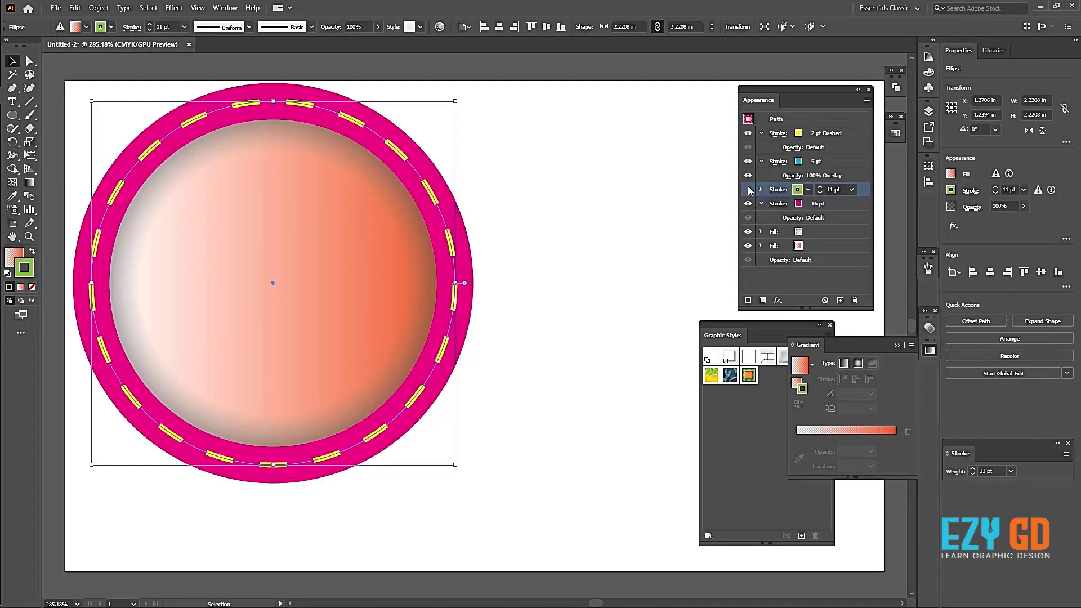
left_click(747, 189)
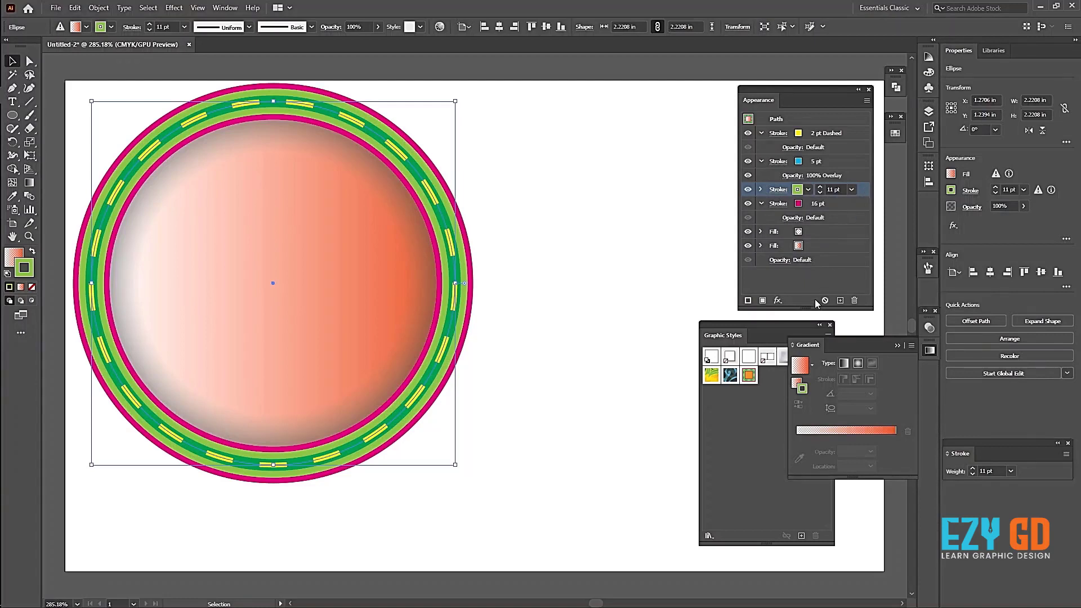
left_click(778, 301)
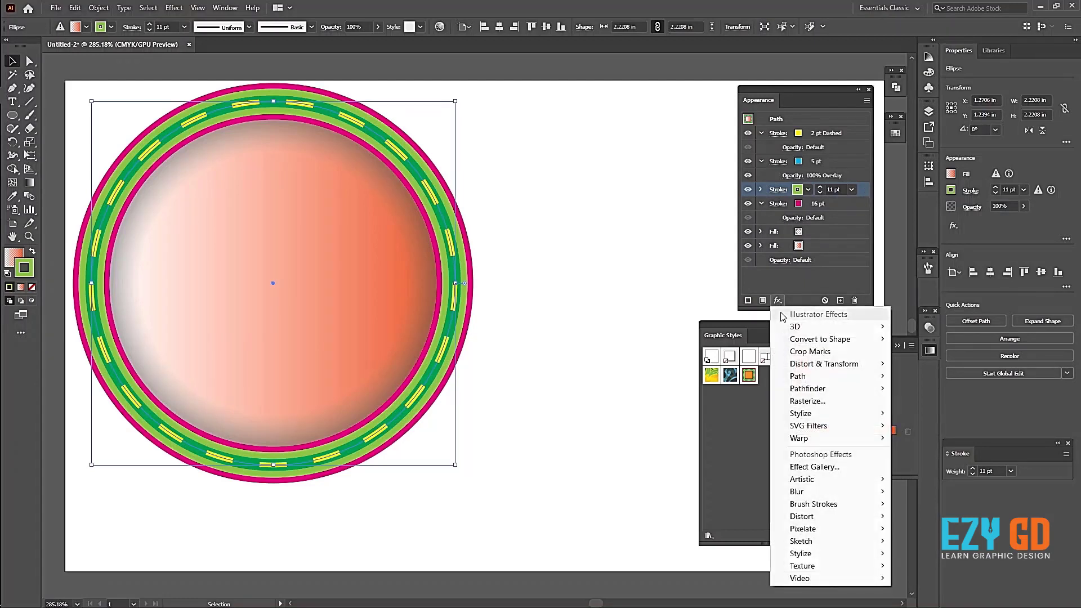
mouse_move(801, 413)
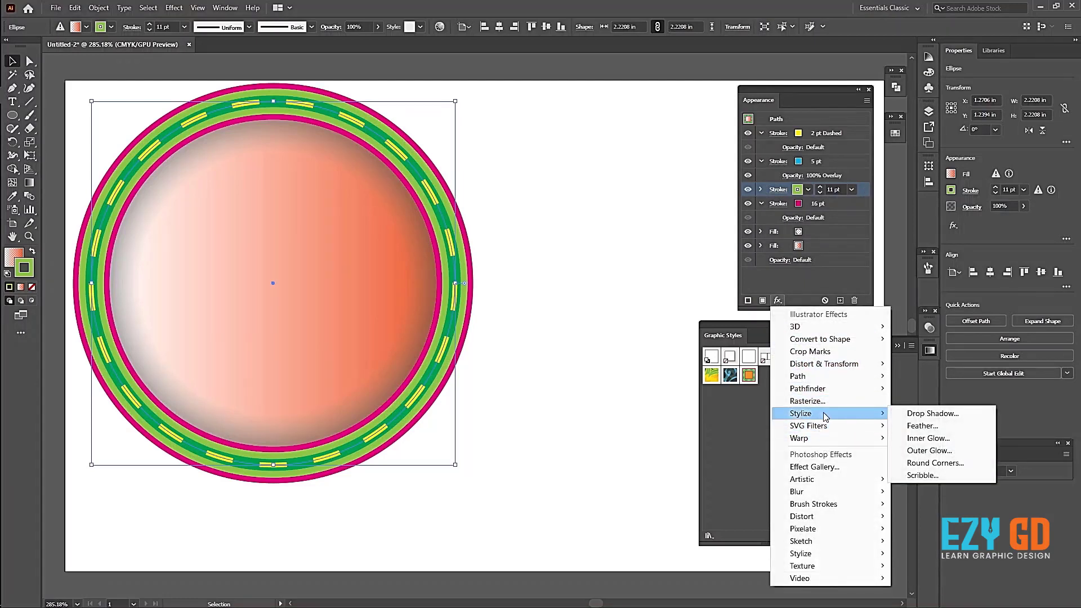
left_click(933, 415)
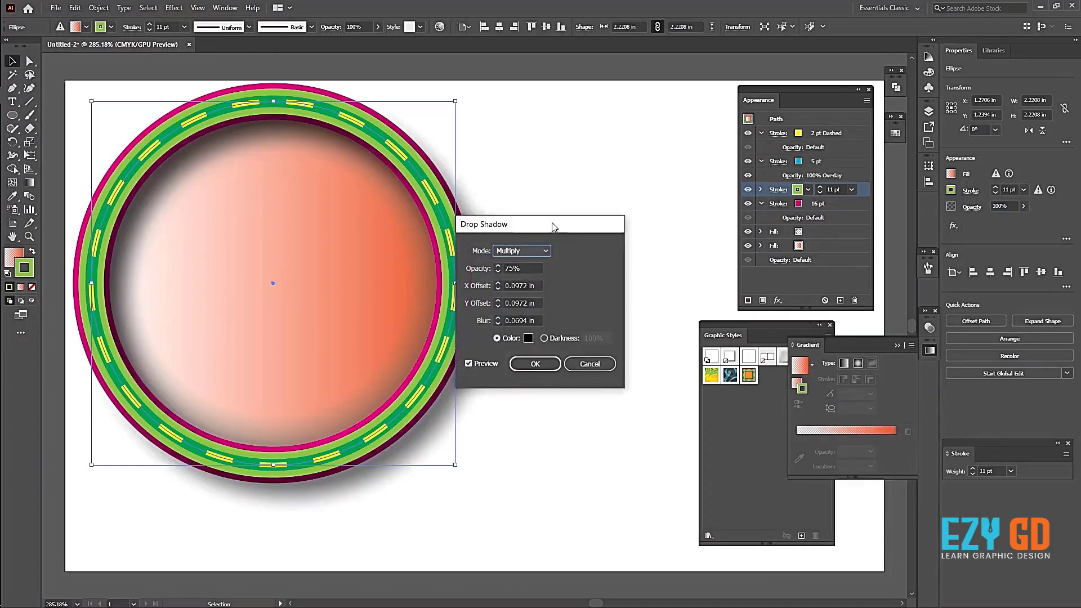
left_click_drag(557, 226, 776, 167)
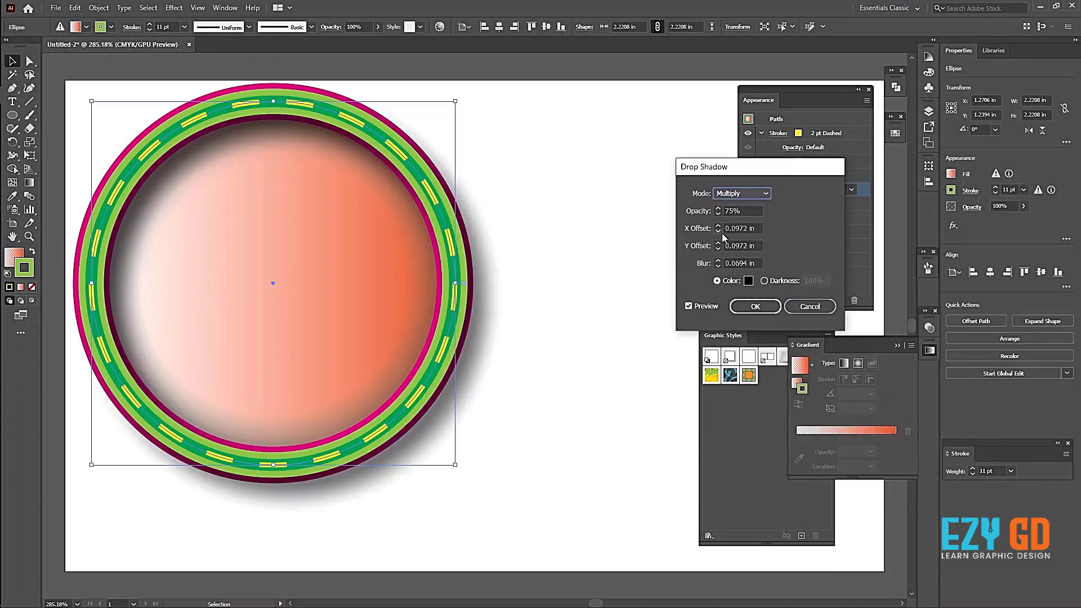
Set the drop shadow to X offset 0, Y offset -0.125 in and blur 0.125 in.
left_click(721, 231)
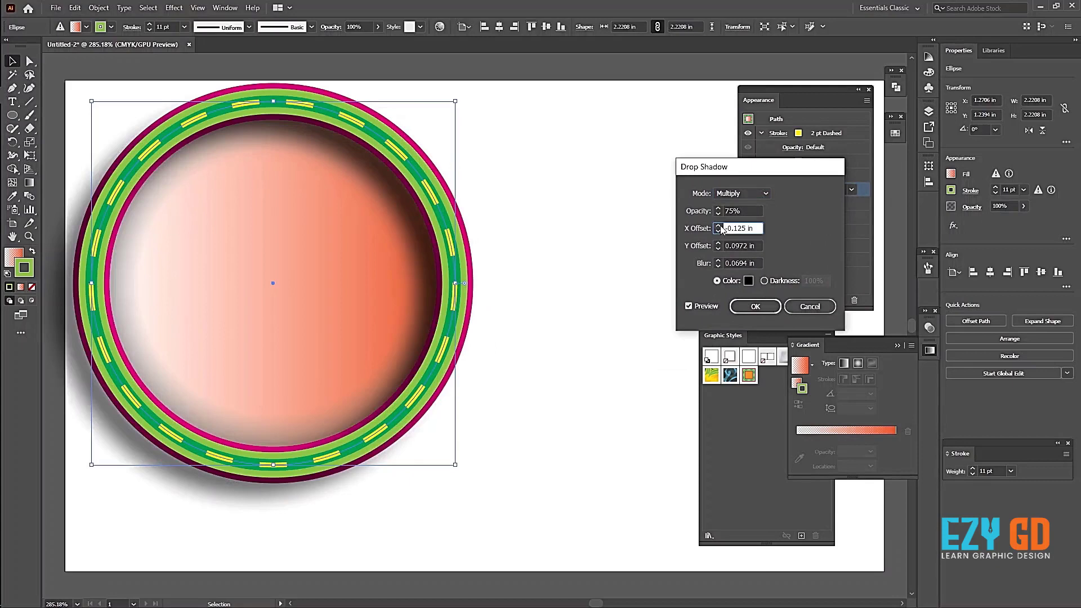
left_click(719, 226)
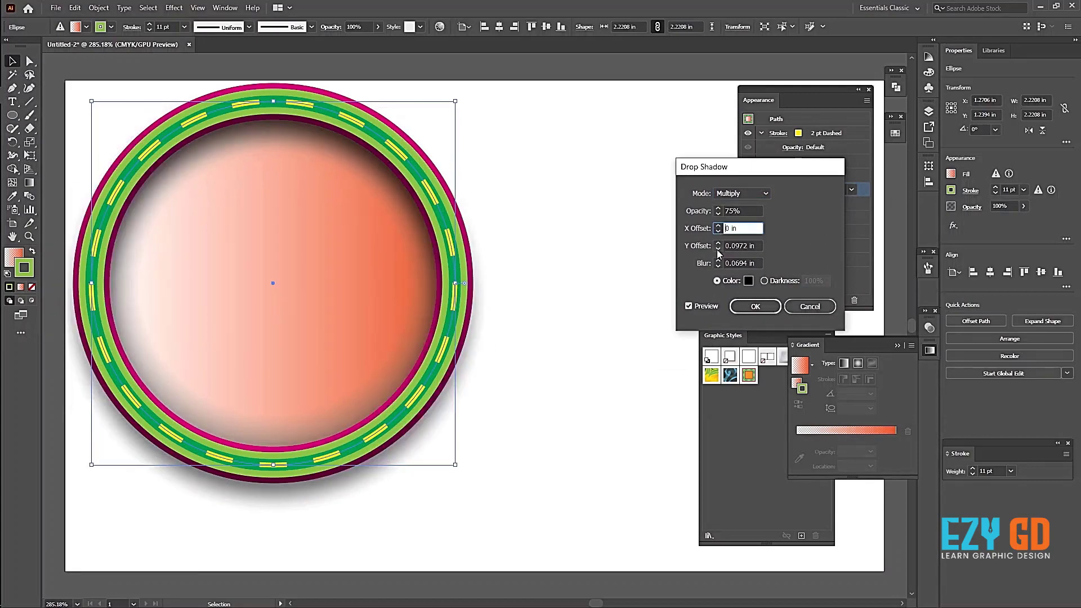
left_click(718, 249)
type("0")
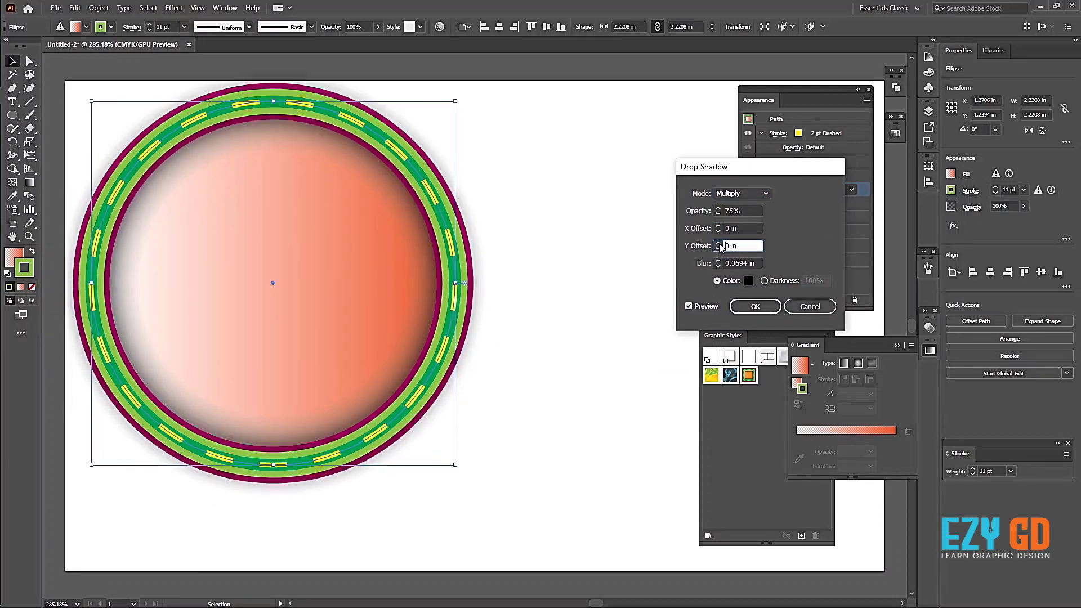
left_click(718, 266)
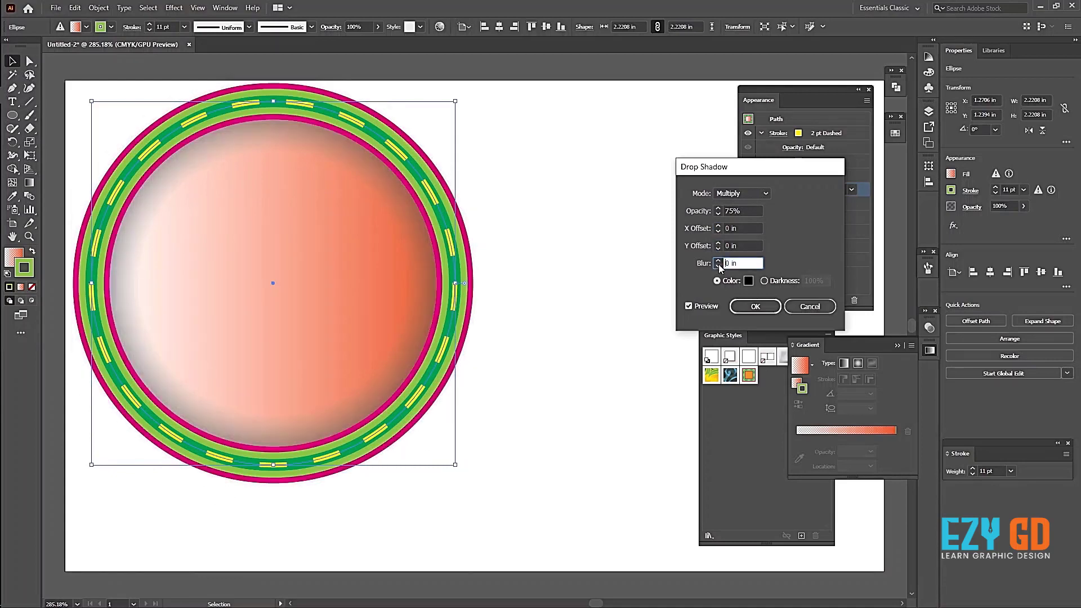
type("0.125")
left_click(721, 248)
type("-0.125")
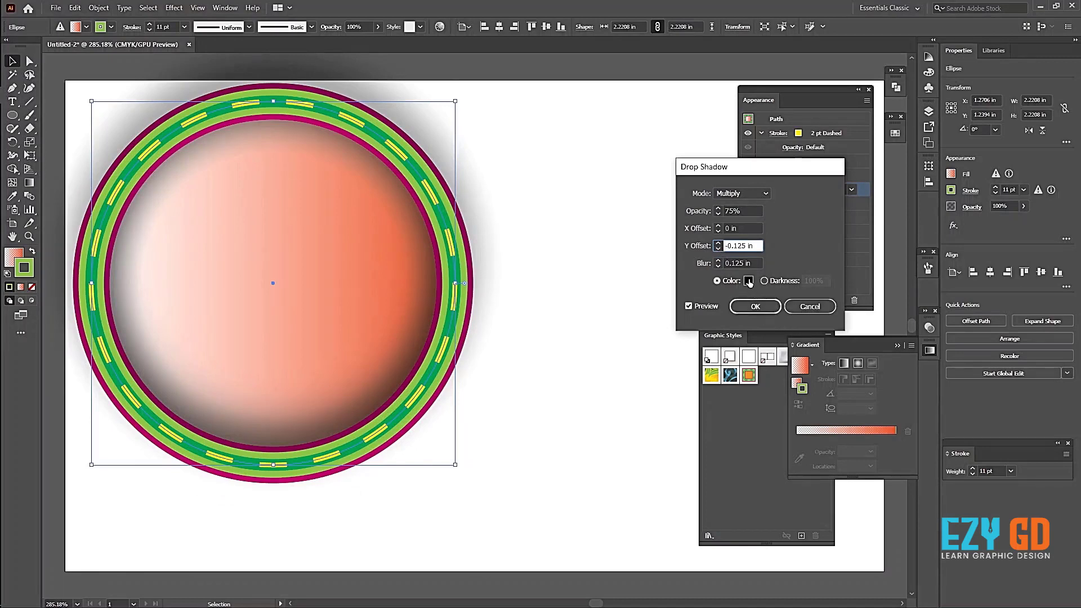
left_click(719, 213)
left_click(719, 213)
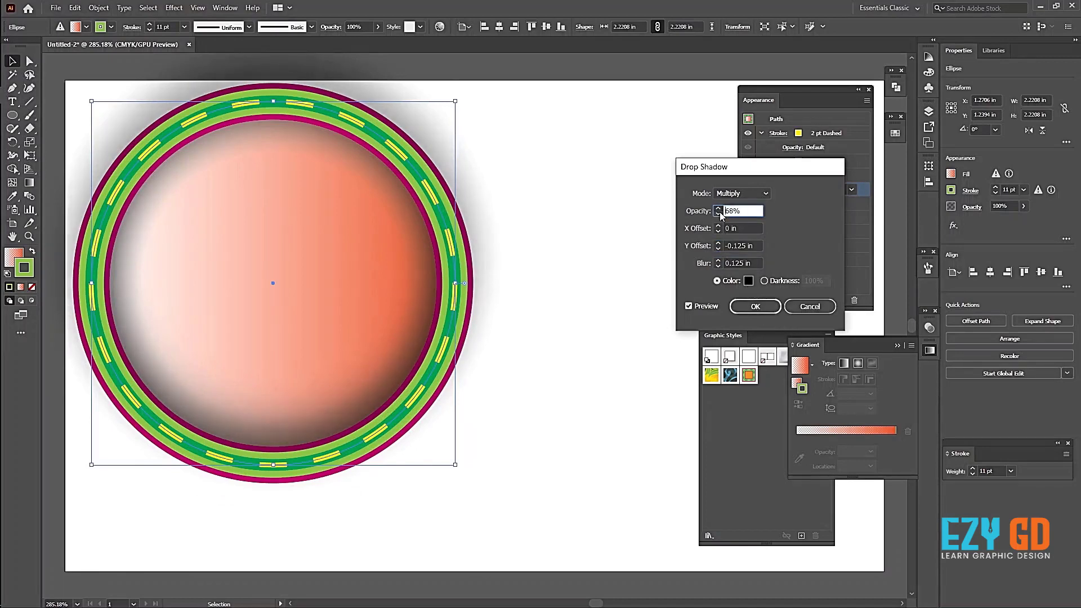
left_click(719, 214)
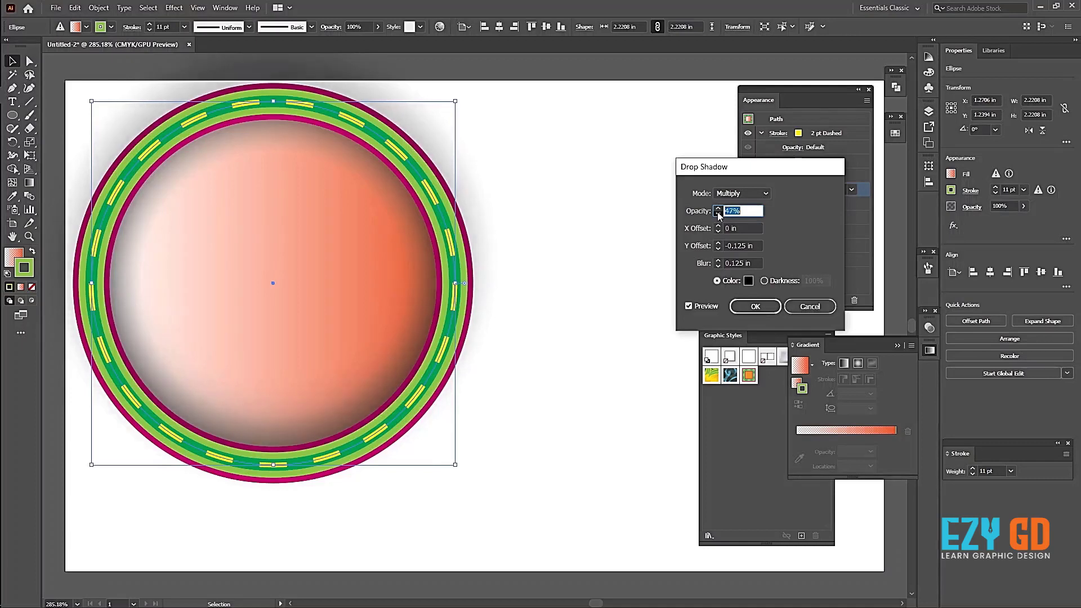
key("BackSpace")
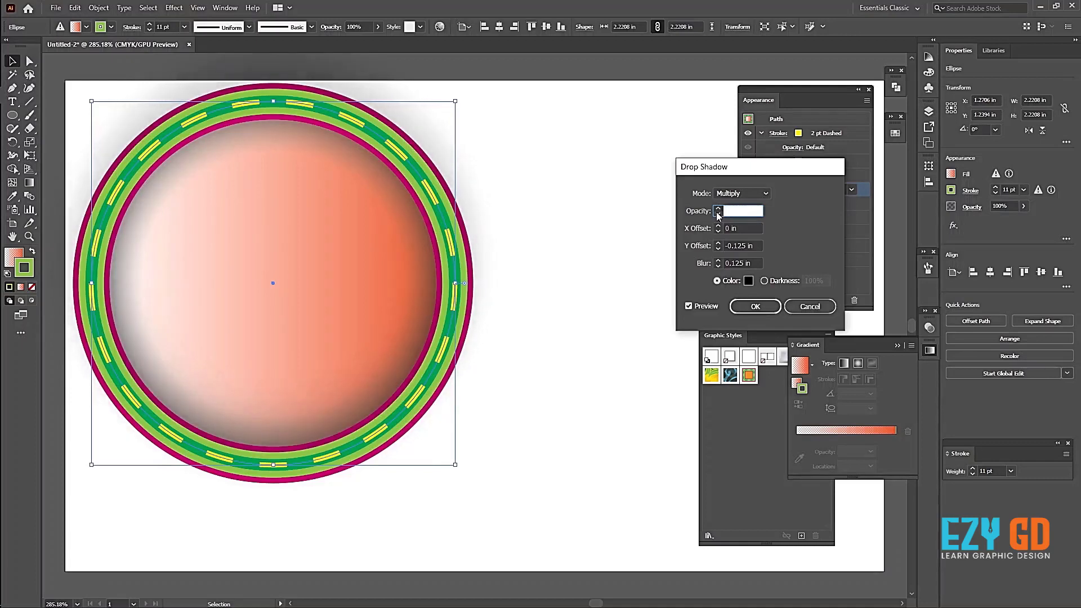
Finish the drop shadow at 50% opacity and confirm it.
type("50")
left_click(755, 306)
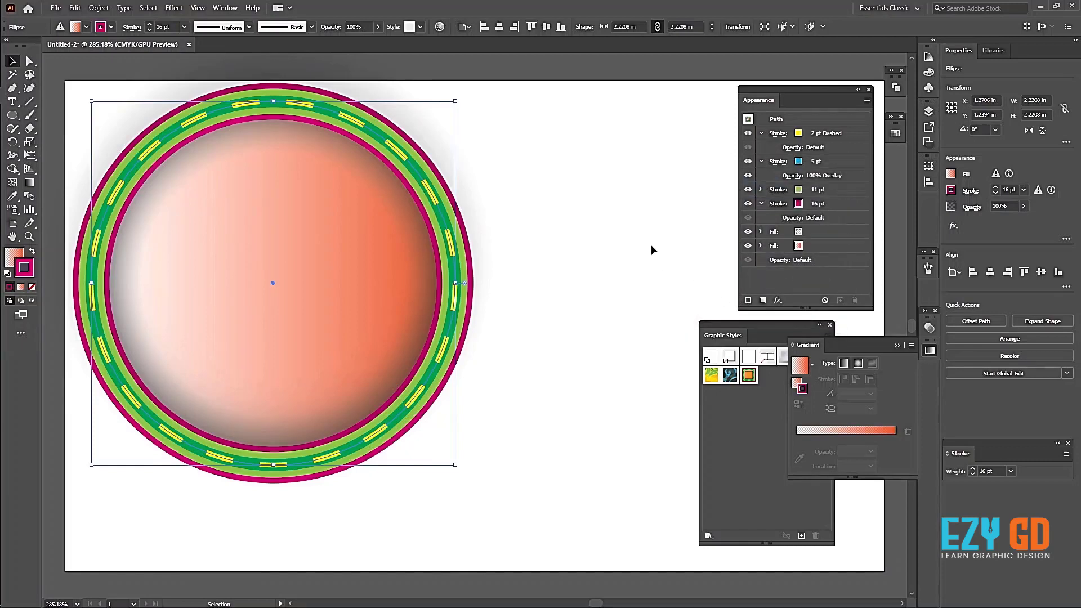
left_click(652, 246)
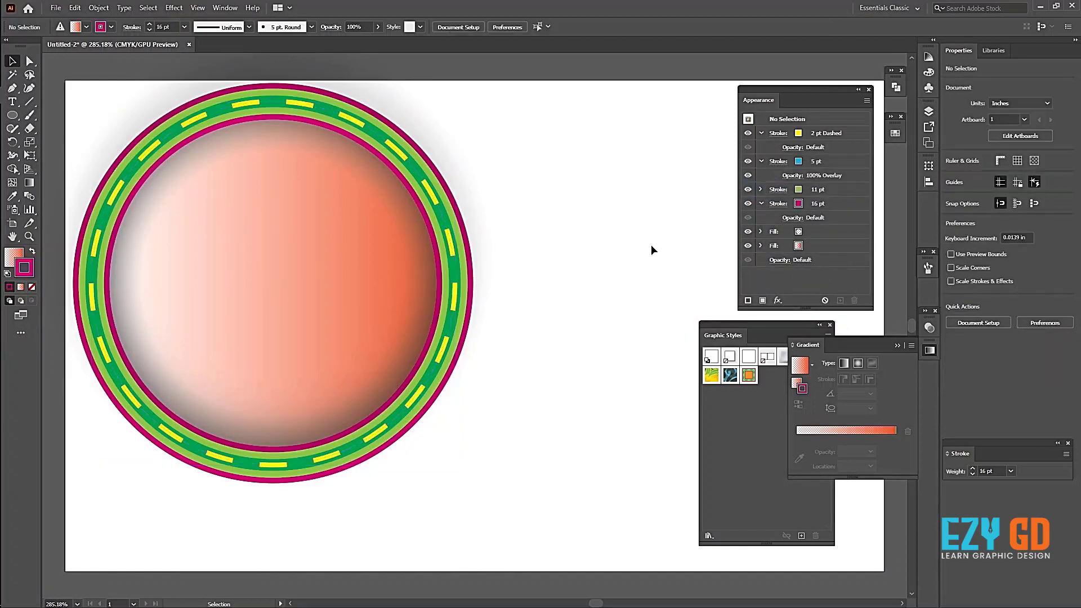
Change the badge's 2 pt dashed stroke from yellow to white.
left_click(398, 153)
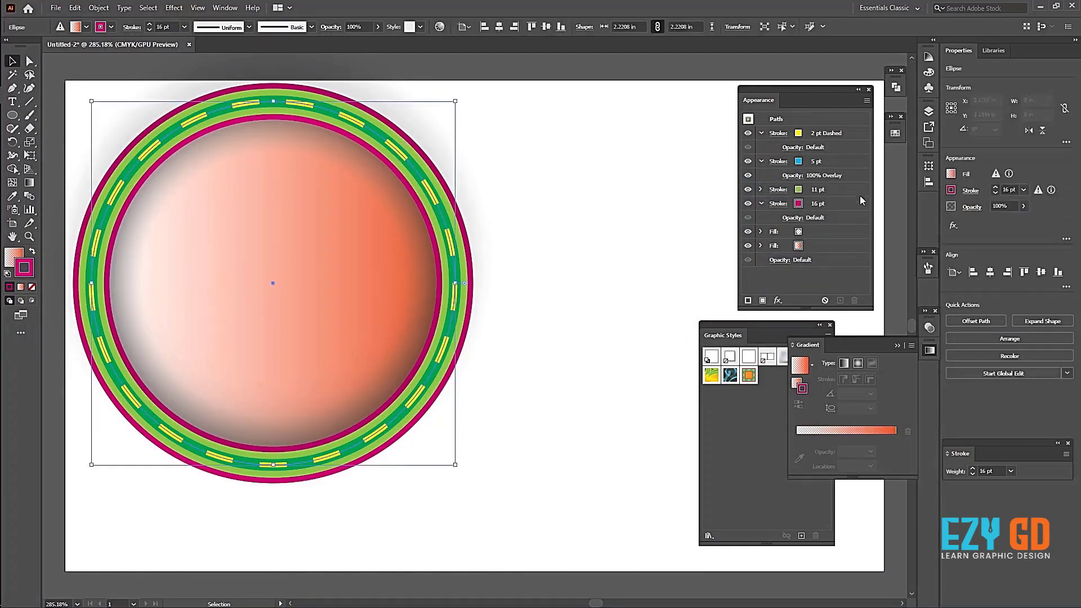
left_click(806, 135)
left_click(808, 133)
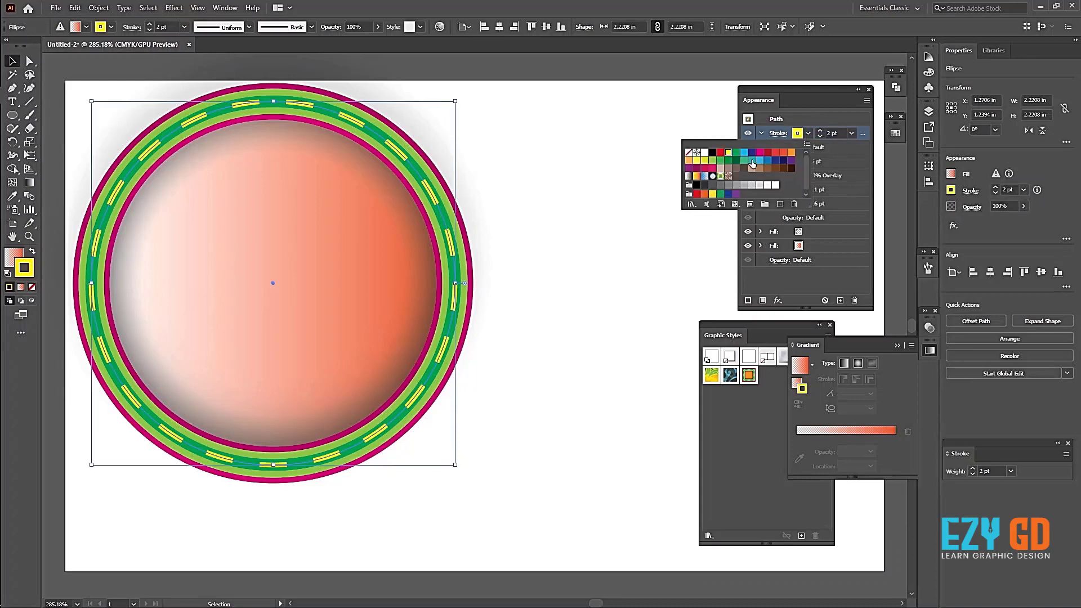
left_click(705, 152)
left_click(609, 202)
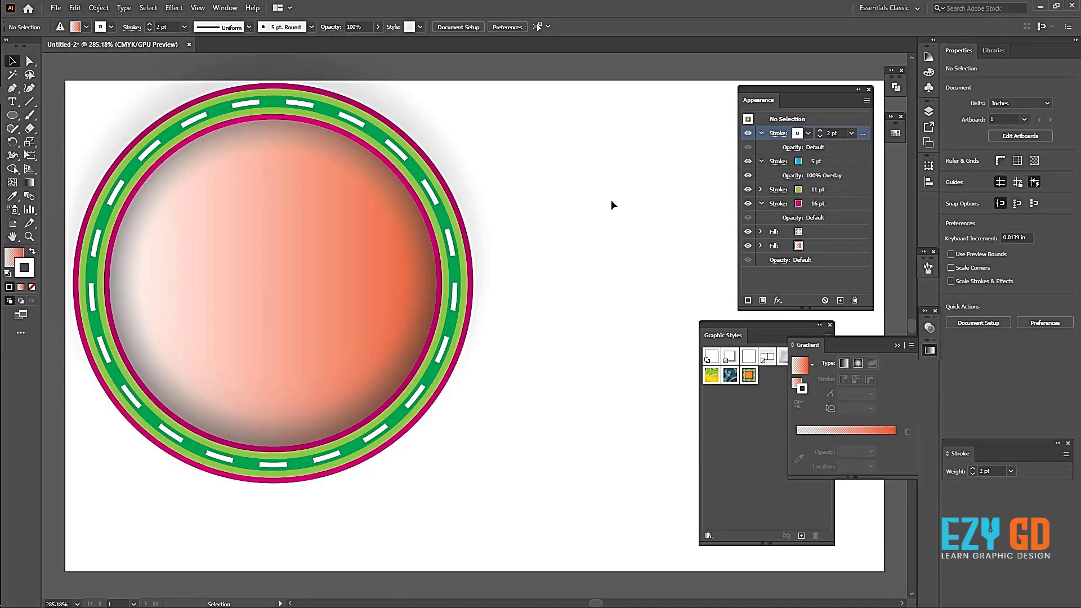
left_click(377, 276)
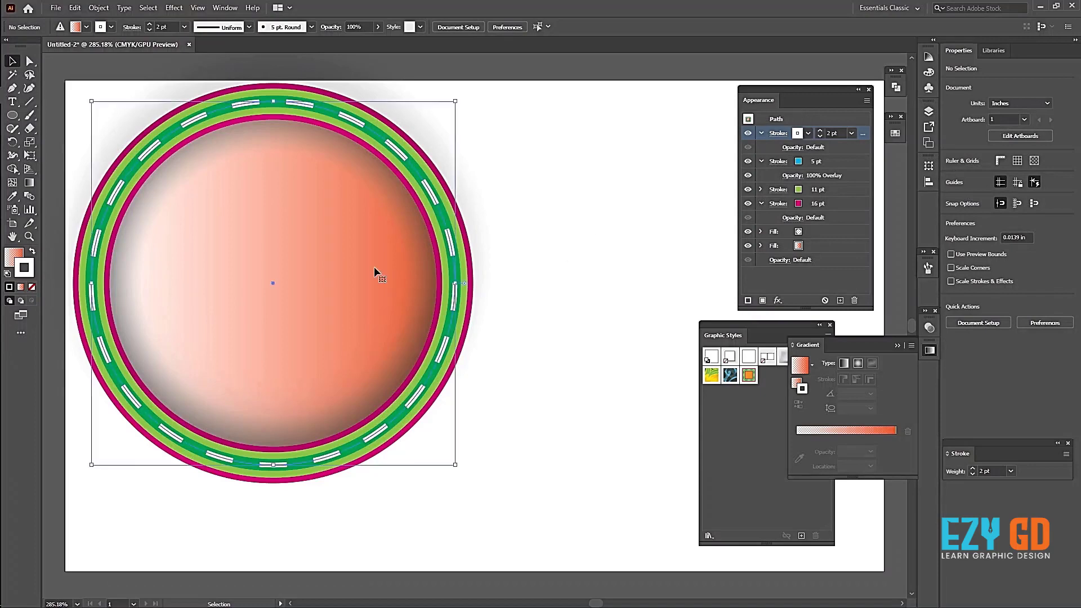
left_click(812, 246)
left_click(822, 231)
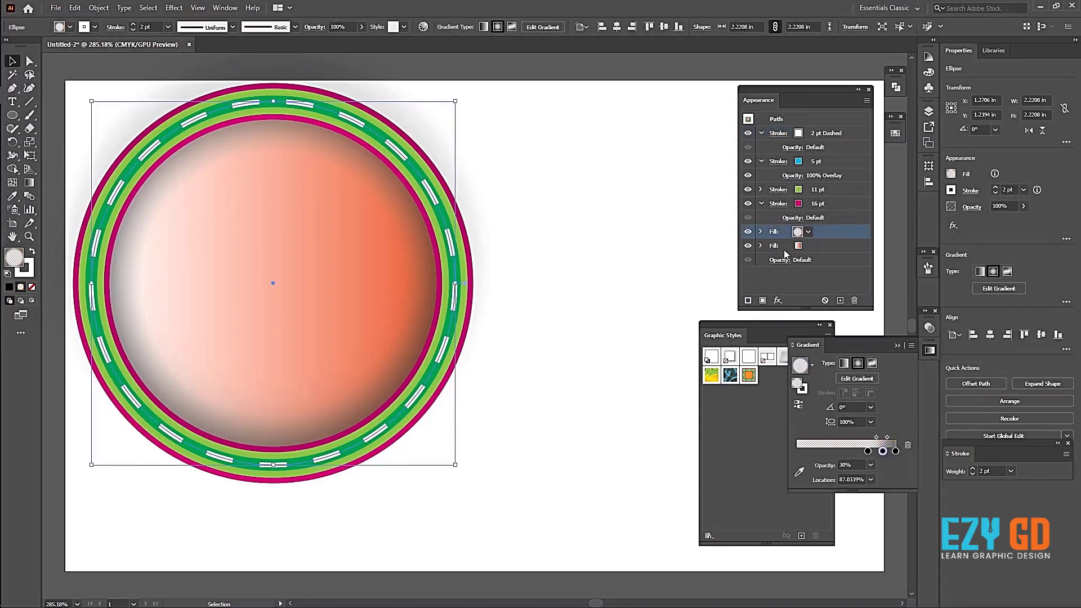
Duplicate the radial gradient fill, giving the circle a third fill layer.
left_click(867, 100)
left_click(916, 102)
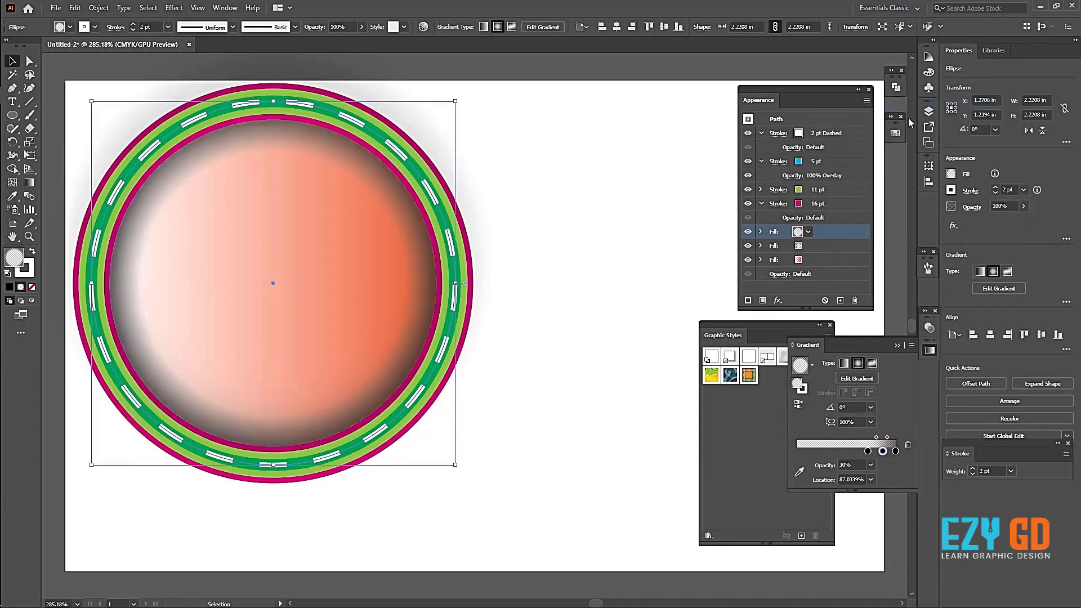
left_click(805, 231)
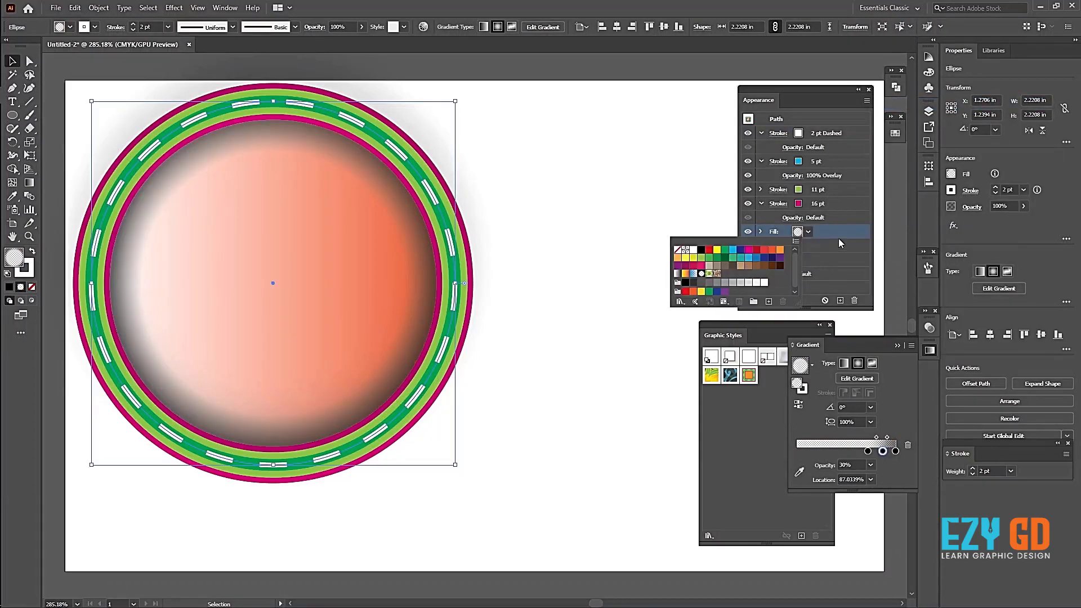
left_click(861, 230)
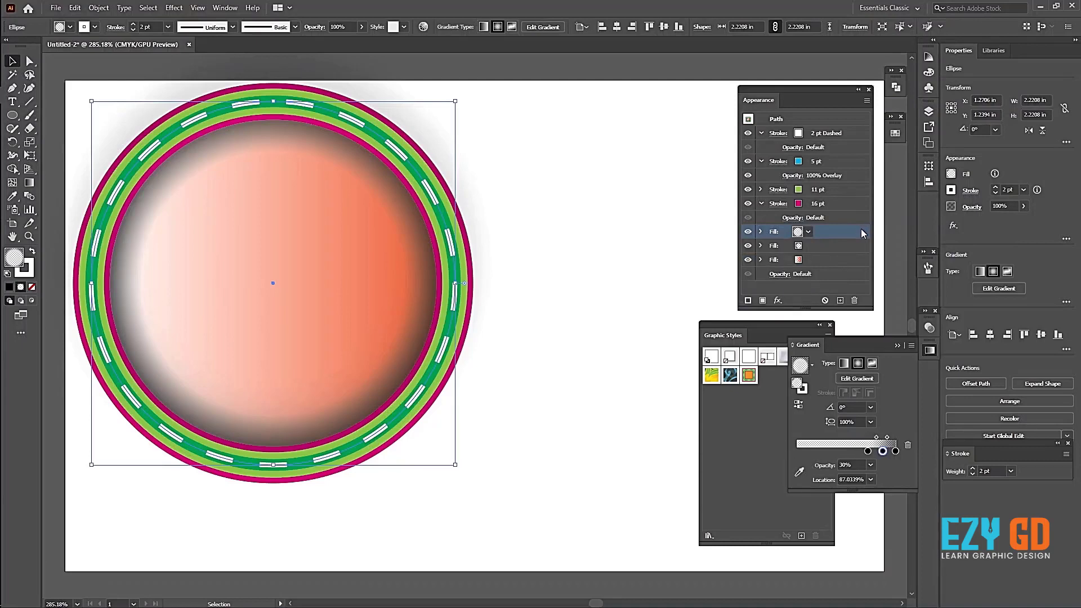
left_click(777, 300)
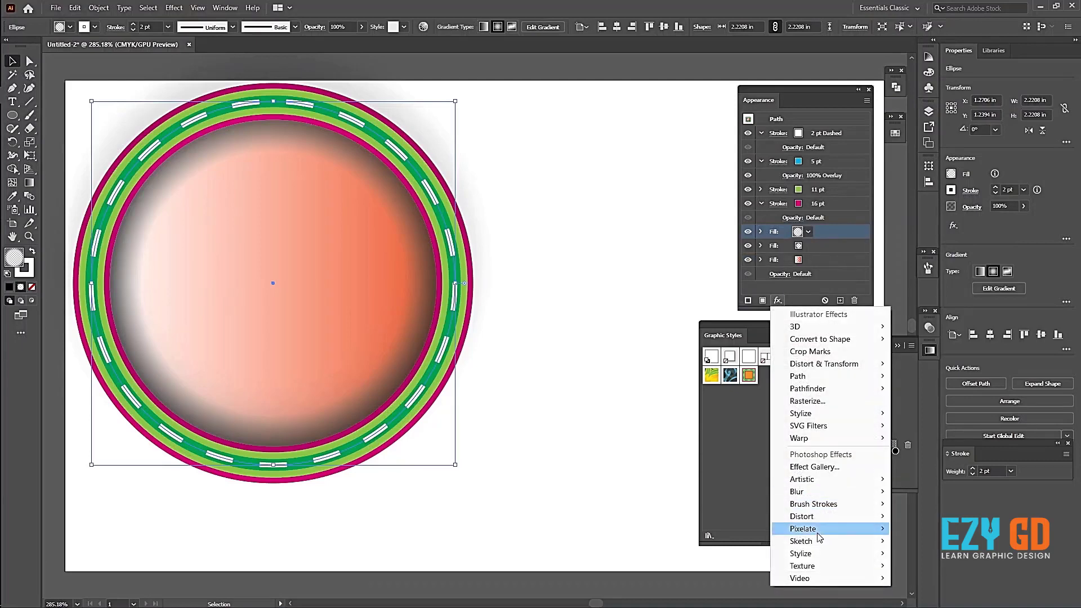
mouse_move(803, 566)
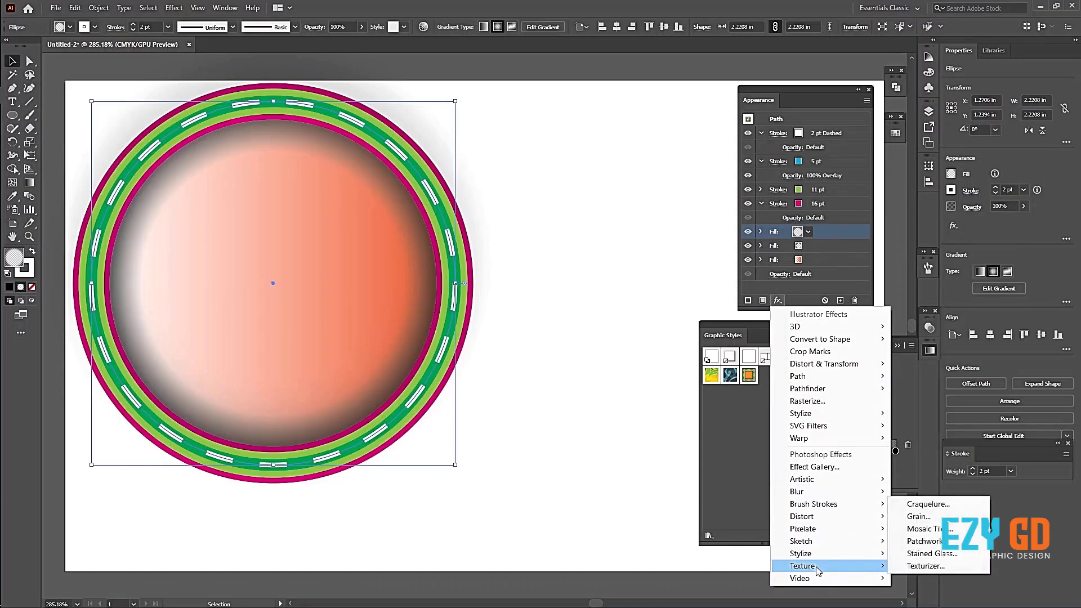
Browse the Texture effects and apply Texturizer to the duplicated radial fill.
left_click(937, 518)
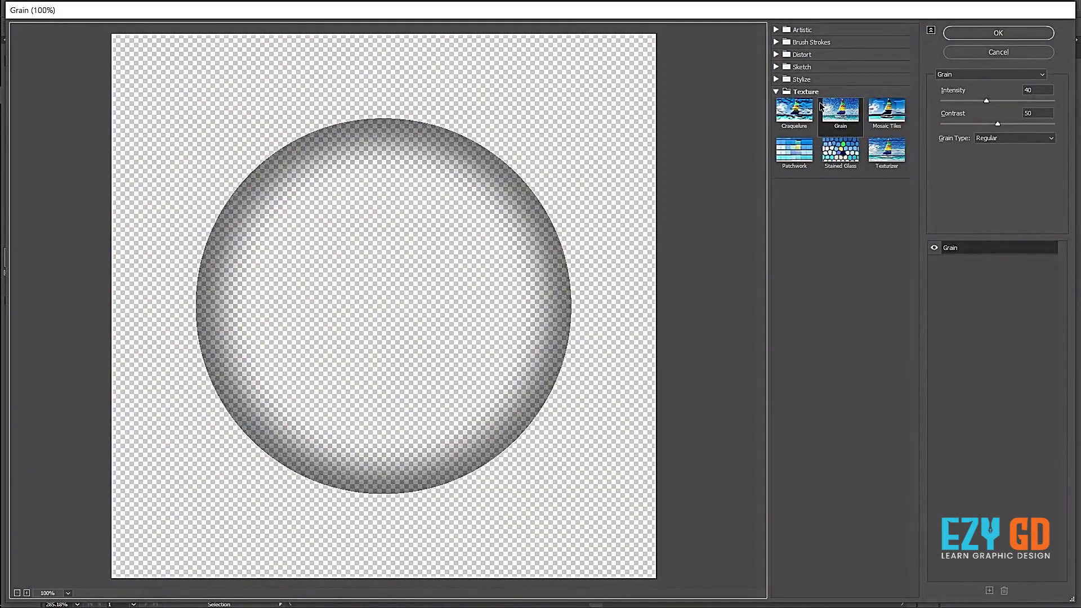
left_click(793, 110)
left_click(846, 113)
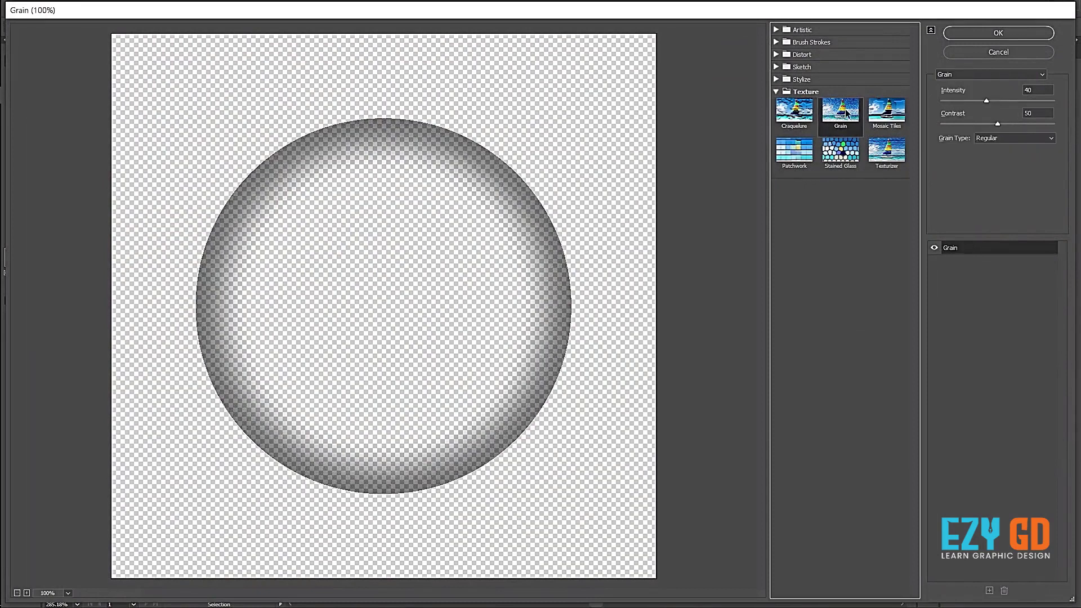
left_click(895, 119)
left_click(887, 153)
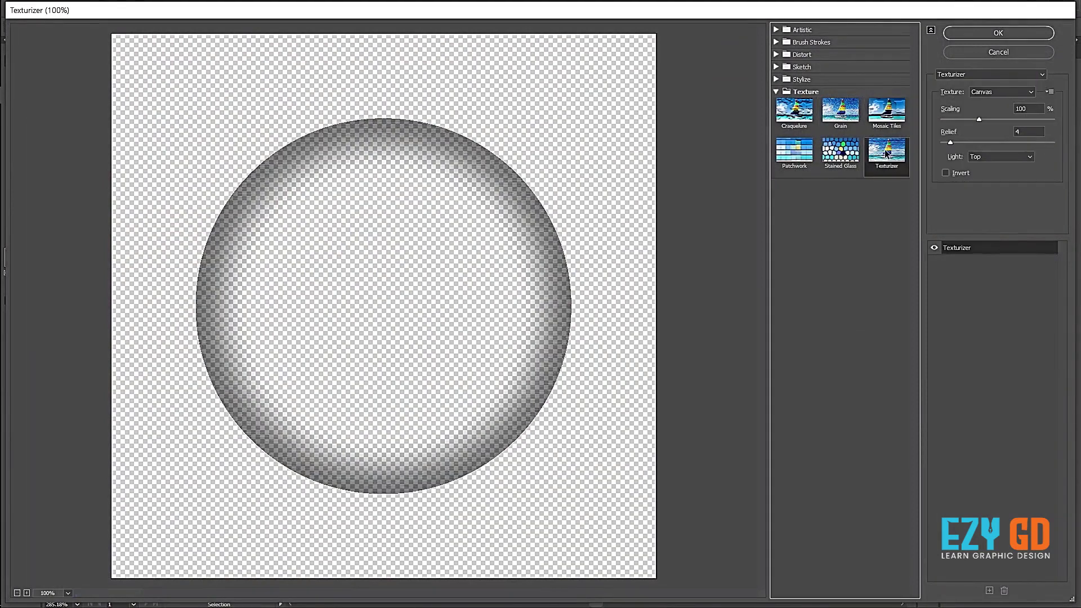
left_click(998, 32)
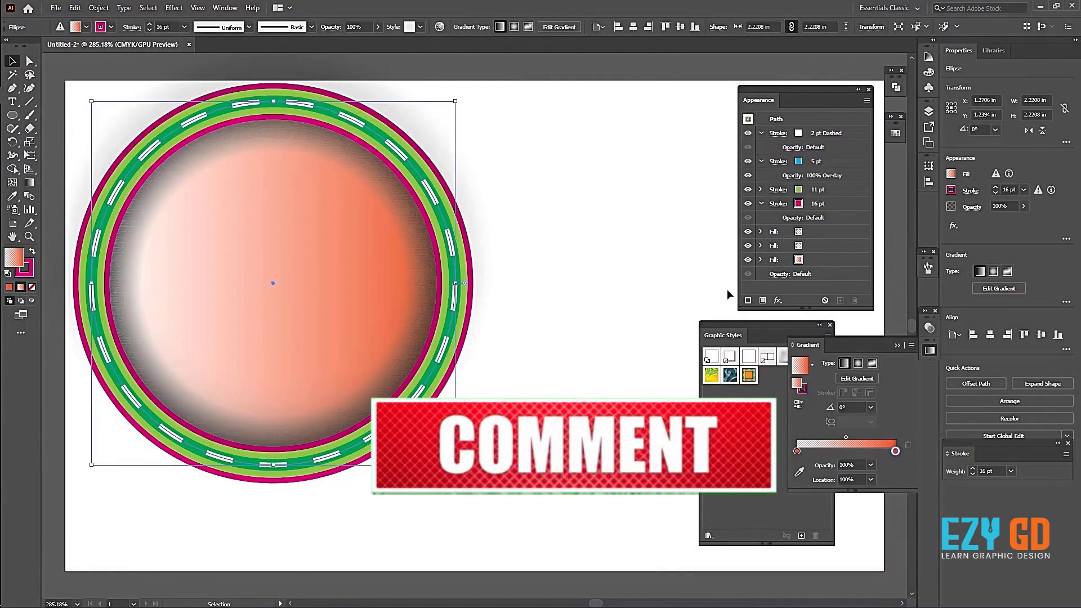
Move the orange linear gradient fill above the two radial fills.
left_click(805, 259)
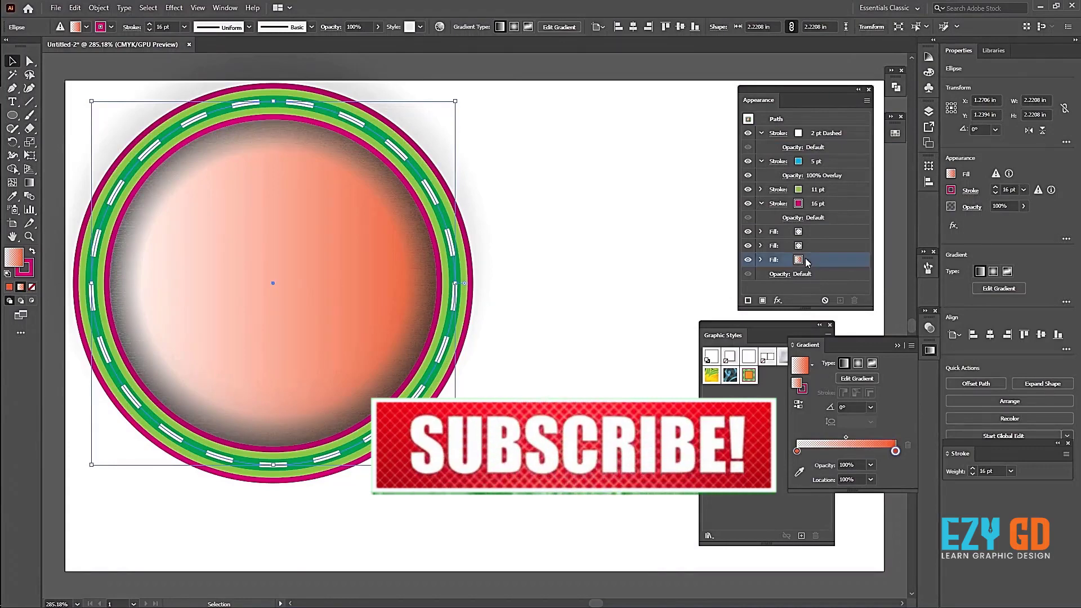
left_click_drag(839, 261, 827, 225)
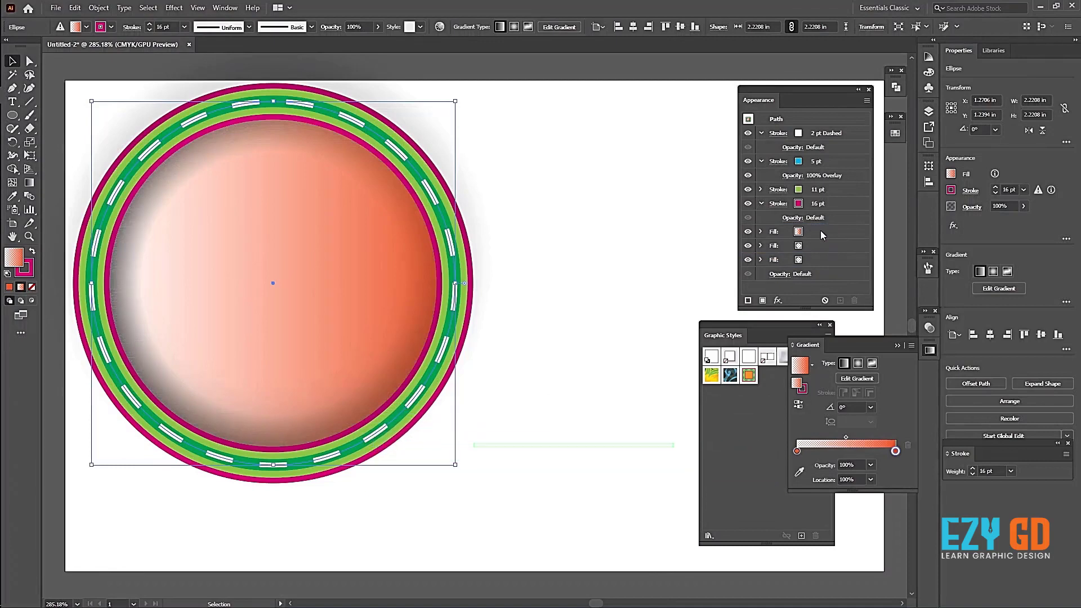
left_click(760, 232)
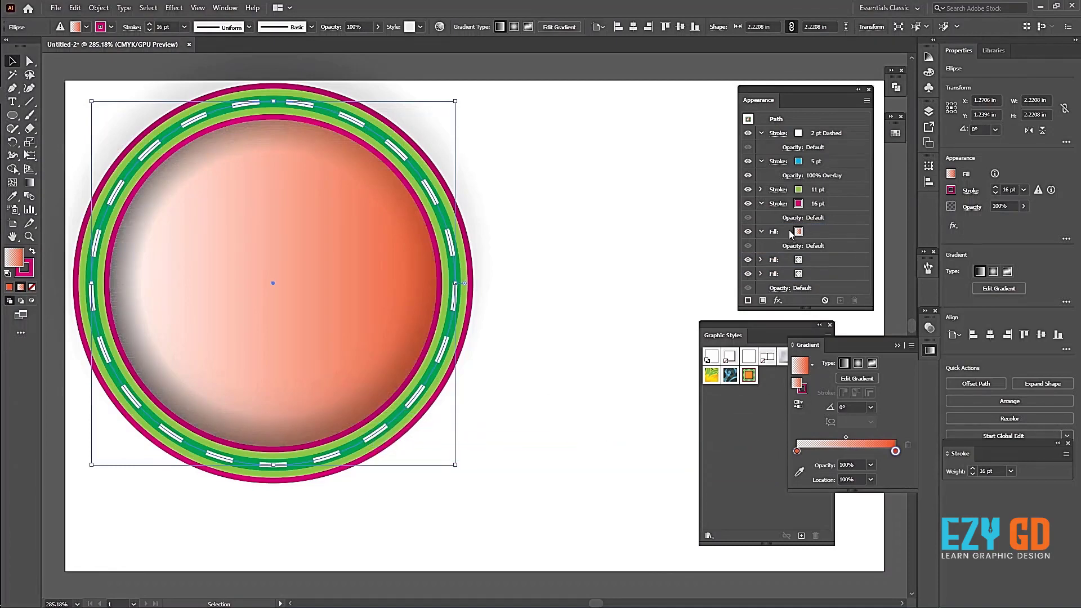
left_click(761, 229)
left_click(799, 231)
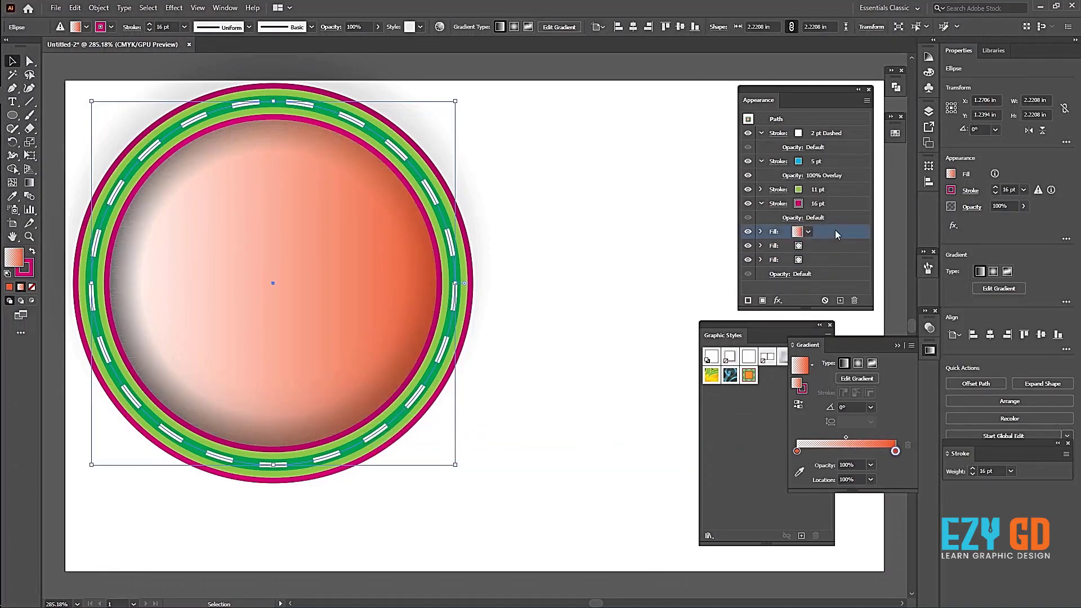
left_click(854, 300)
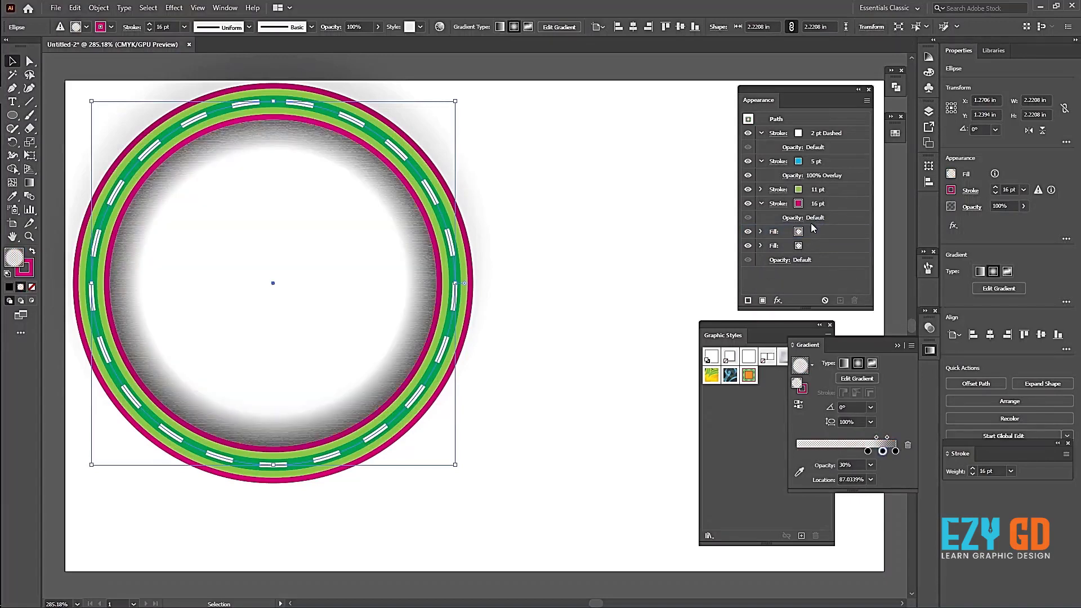
key("ctrl+z")
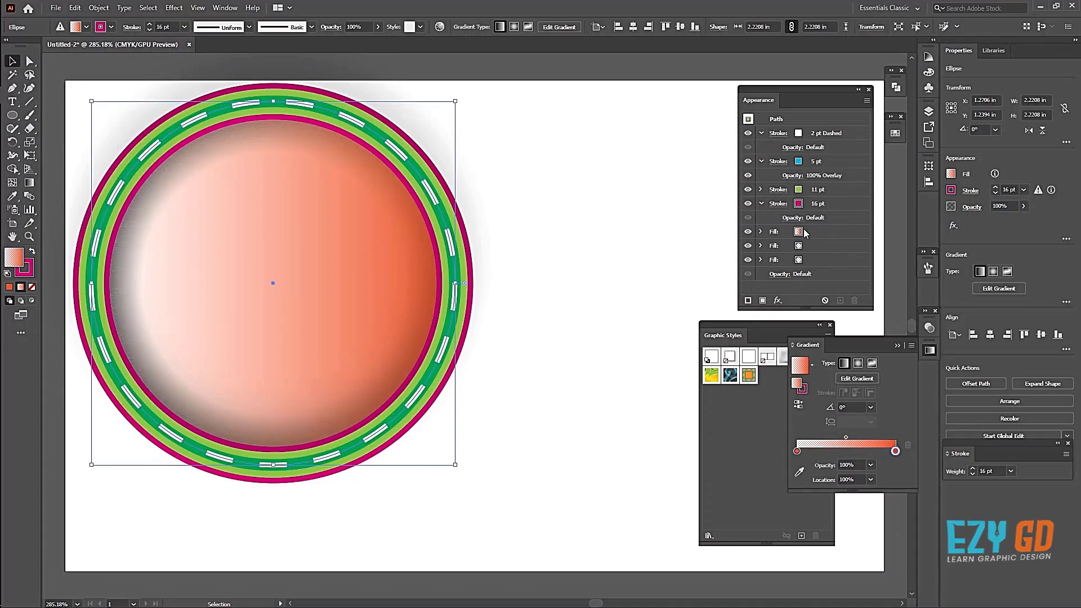
Open the Effect Gallery for the top gradient fill and browse the Sketch effects.
left_click(804, 235)
left_click(777, 300)
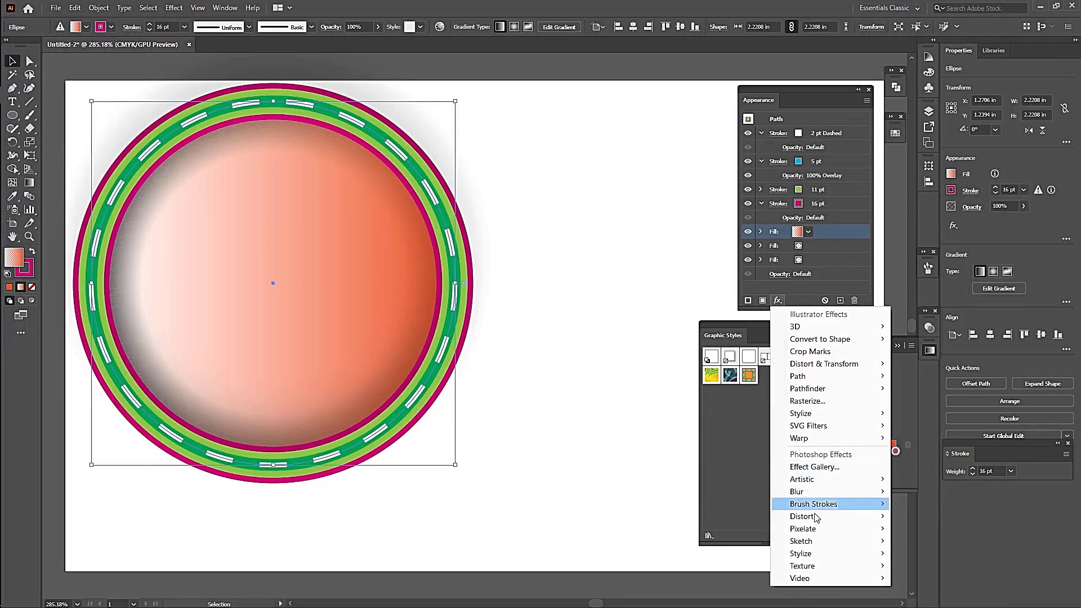
mouse_move(801, 553)
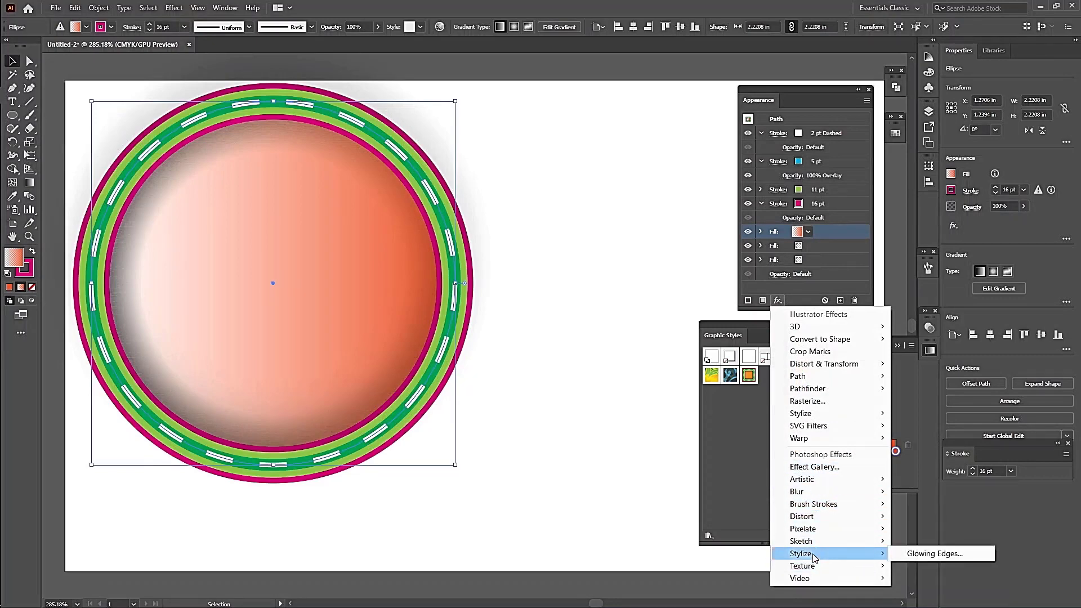
left_click(937, 555)
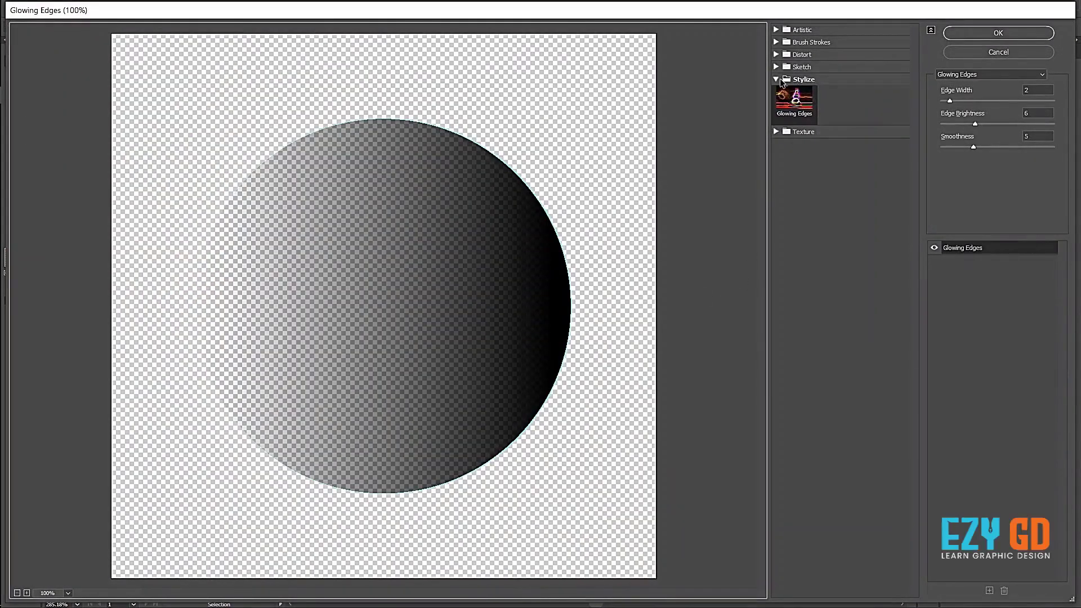
left_click(776, 67)
left_click(842, 87)
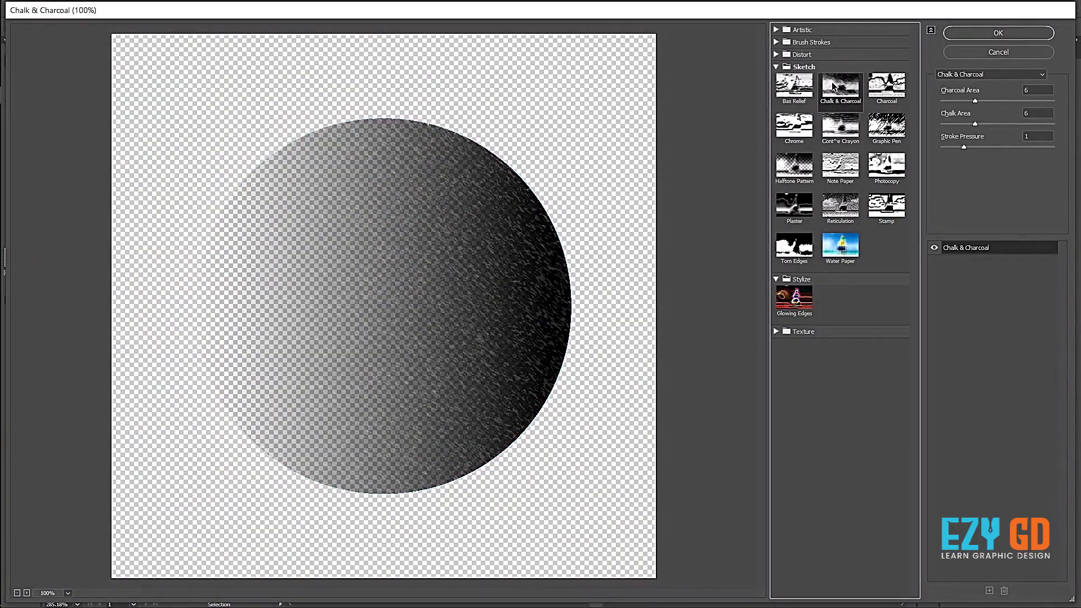
left_click(885, 89)
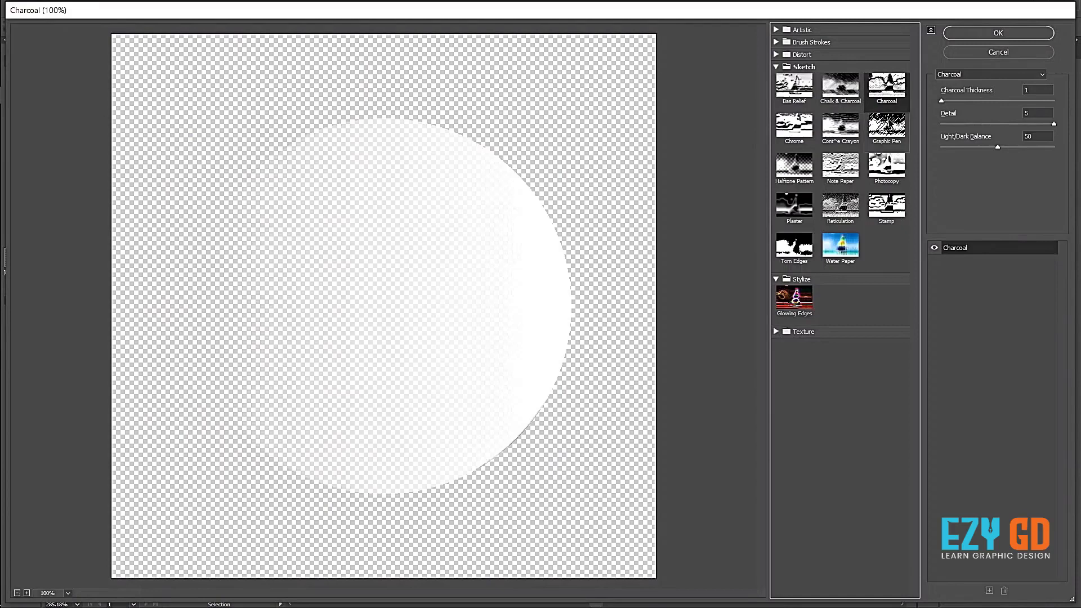
left_click(889, 125)
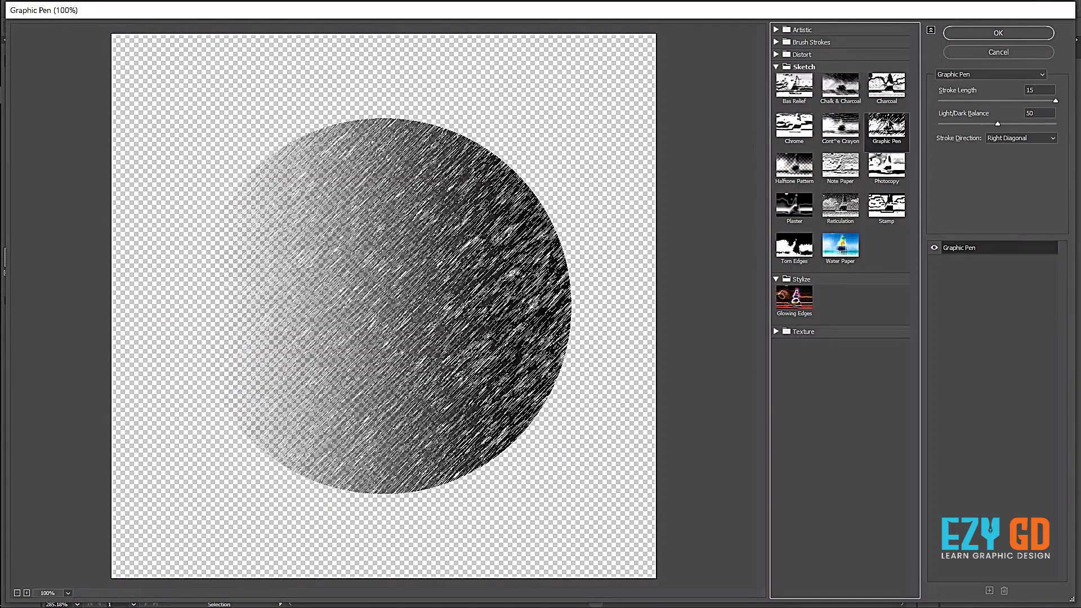
Apply Reticulation with density 7 and foreground level 31.
left_click(886, 161)
left_click(885, 206)
left_click(847, 204)
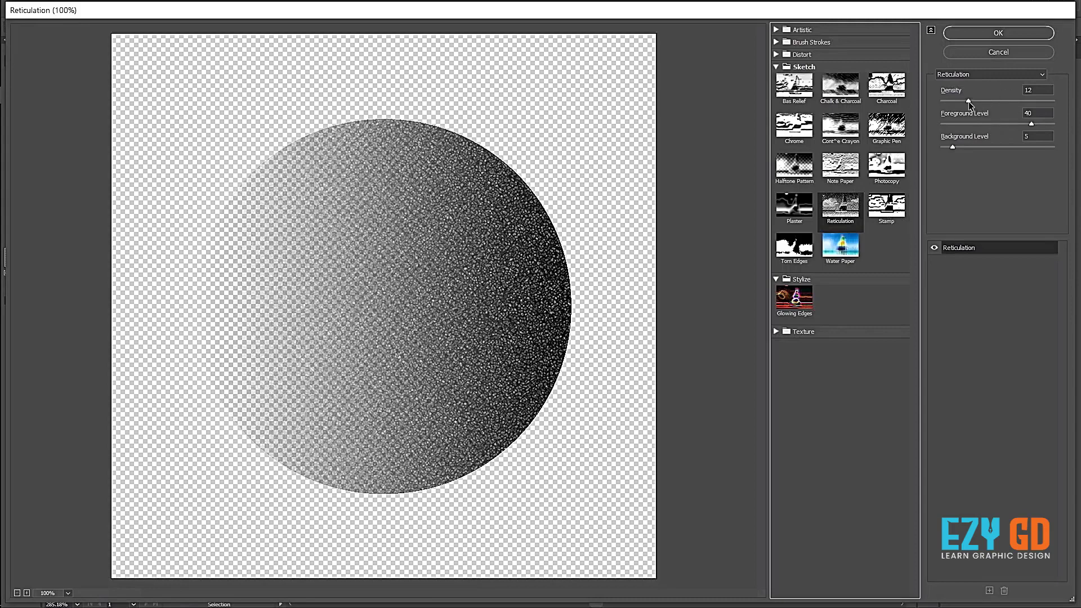
left_click_drag(968, 100, 958, 101)
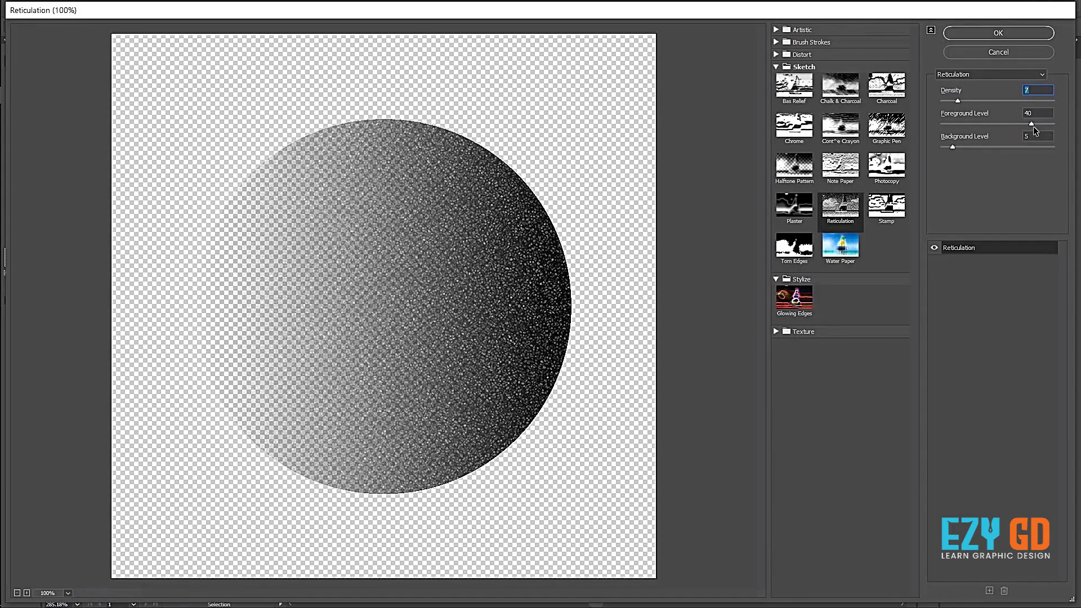
mouse_move(1032, 124)
left_mouse_down()
mouse_move(993, 124)
mouse_move(948, 147)
left_mouse_up()
left_click(1012, 35)
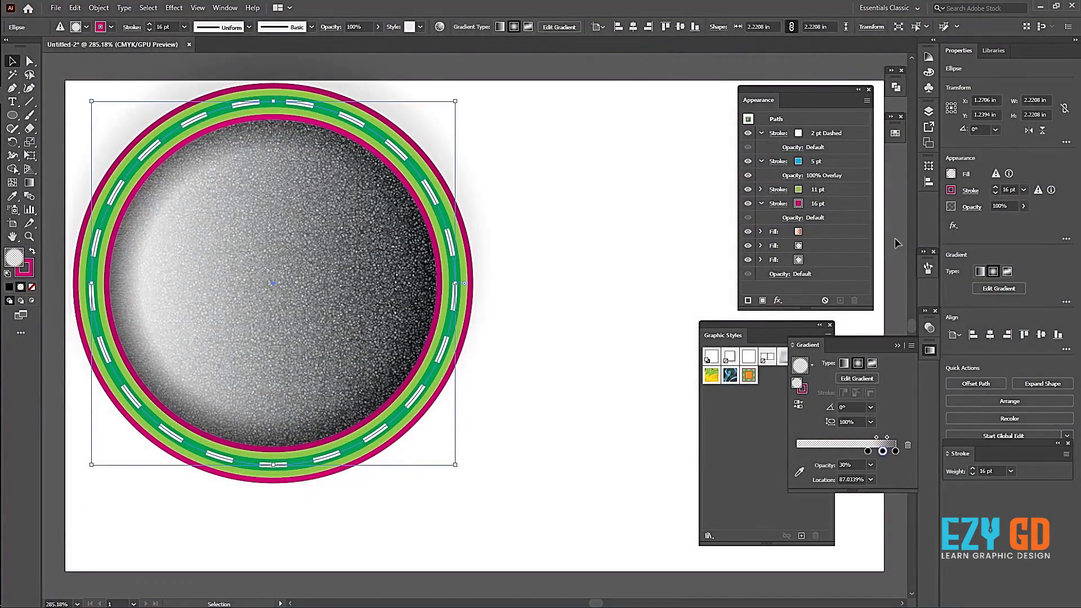
Set the grain fill's blend mode to Normal after trying Darken, Multiply and Color Burn.
left_click(761, 231)
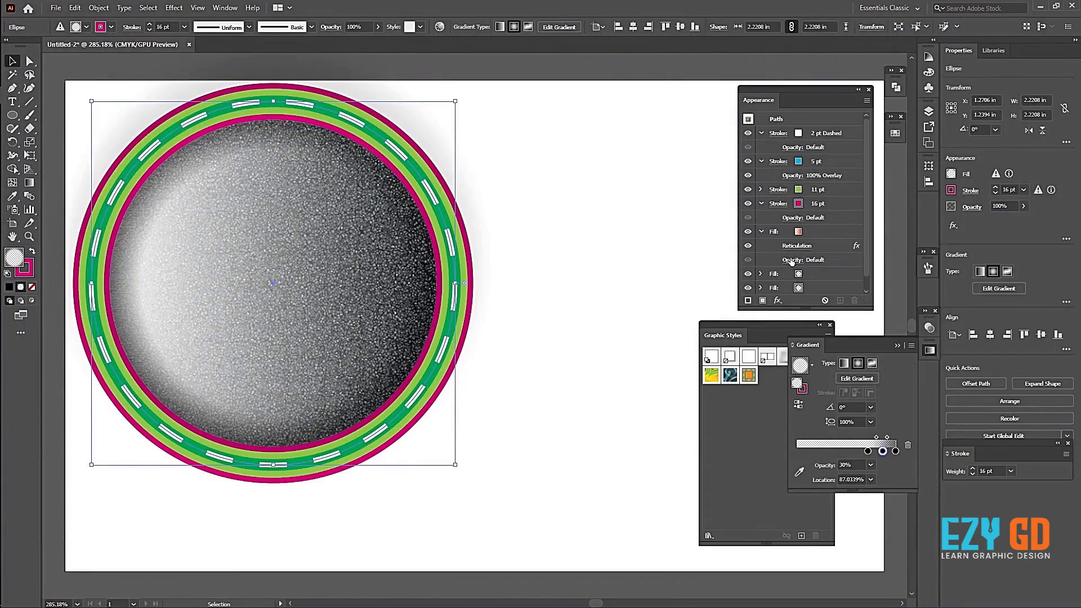
left_click(792, 260)
left_click(723, 281)
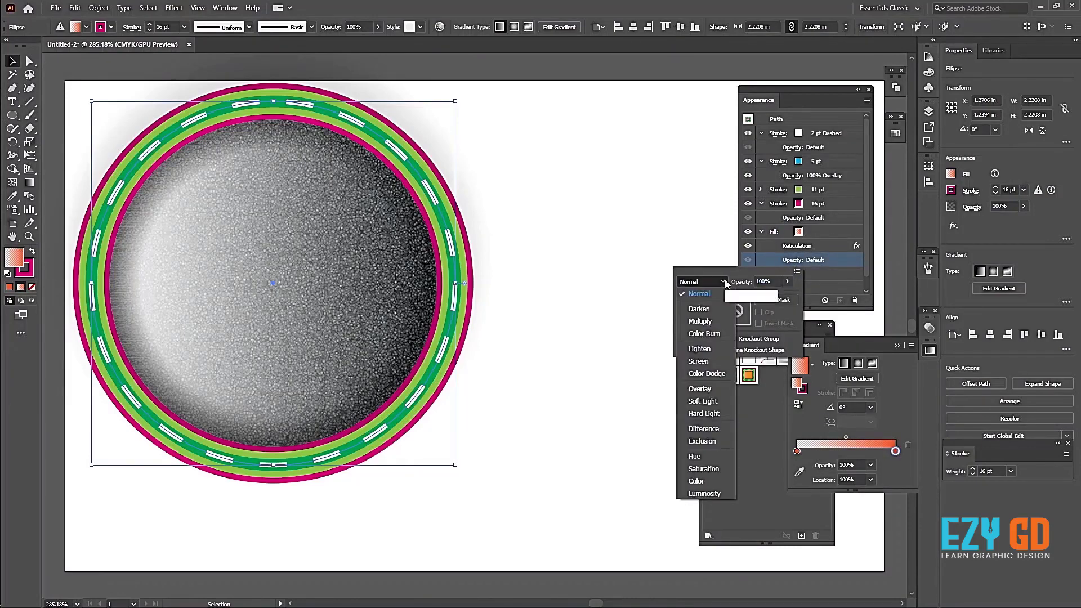
left_click(709, 310)
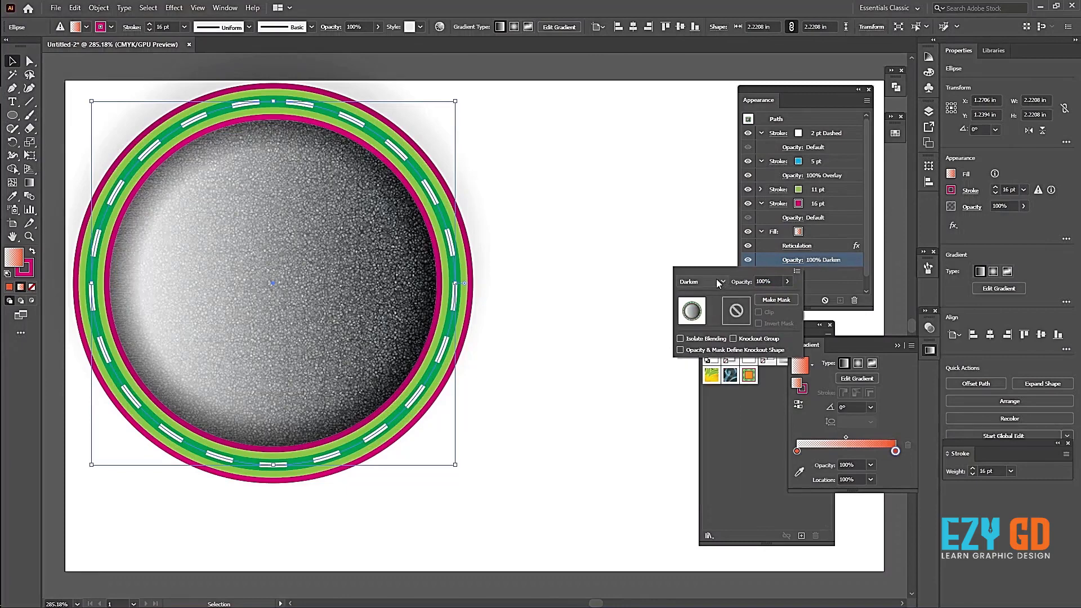
left_click(715, 281)
left_click(706, 324)
left_click(722, 281)
left_click(710, 333)
left_click(715, 282)
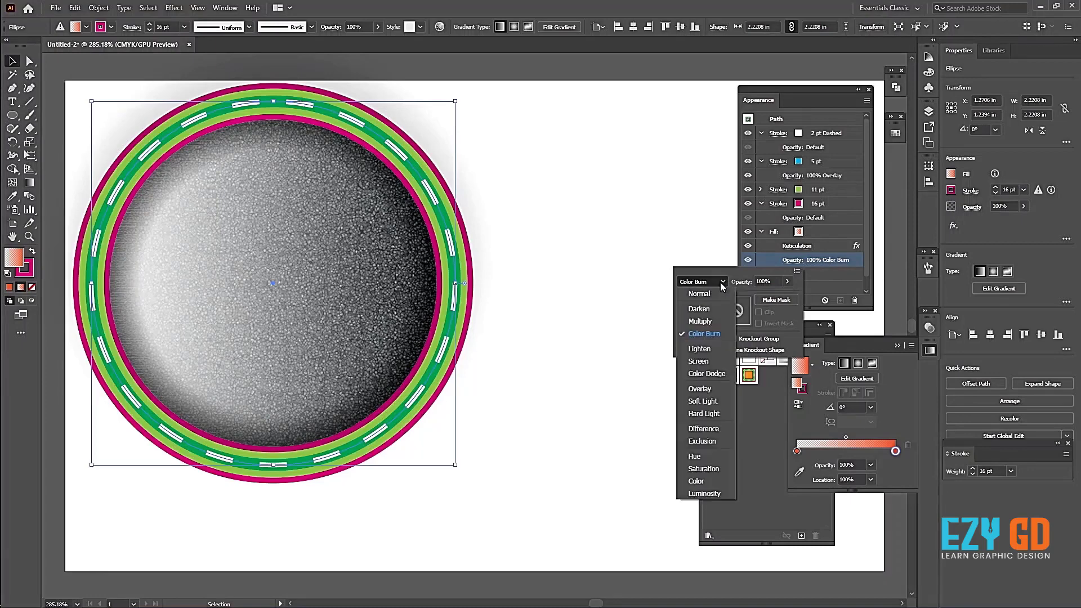
left_click(721, 282)
key("Home")
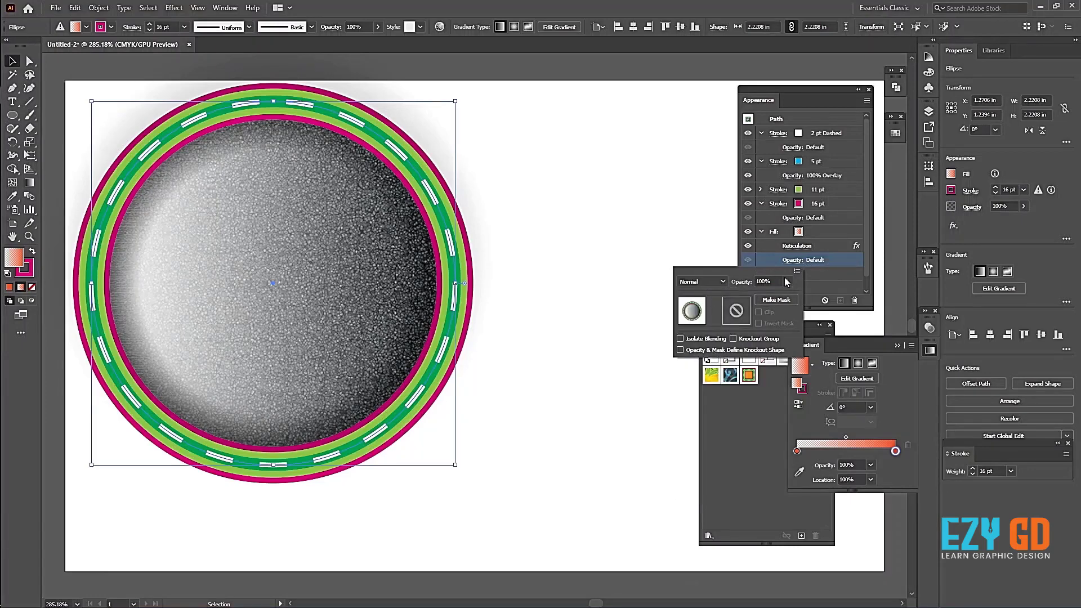
Lower the grain fill's opacity to 29%.
left_click(787, 282)
left_click_drag(787, 296, 766, 297)
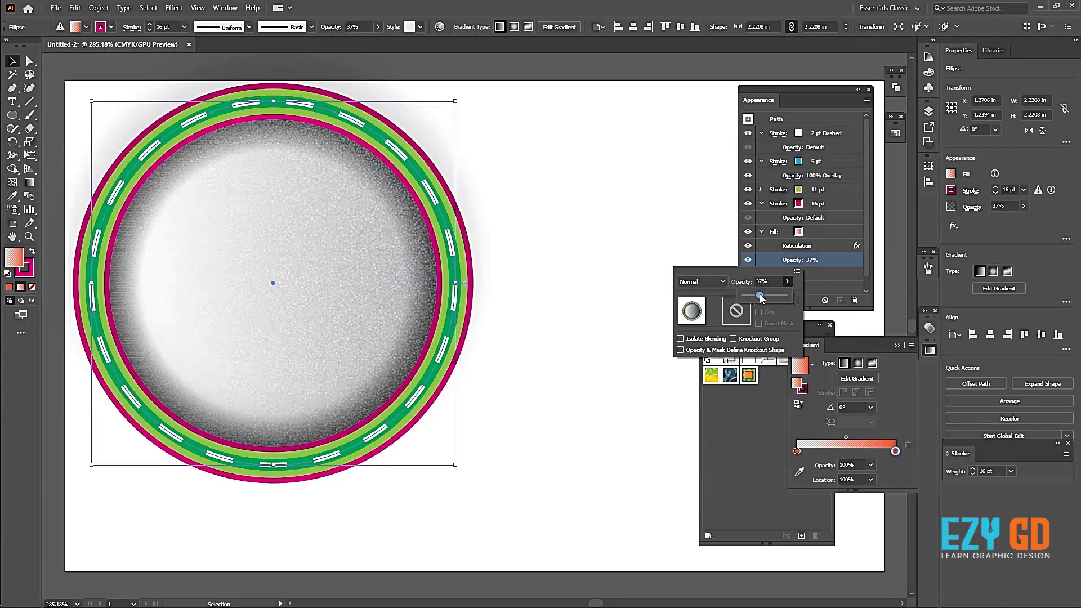
left_click_drag(761, 298, 754, 302)
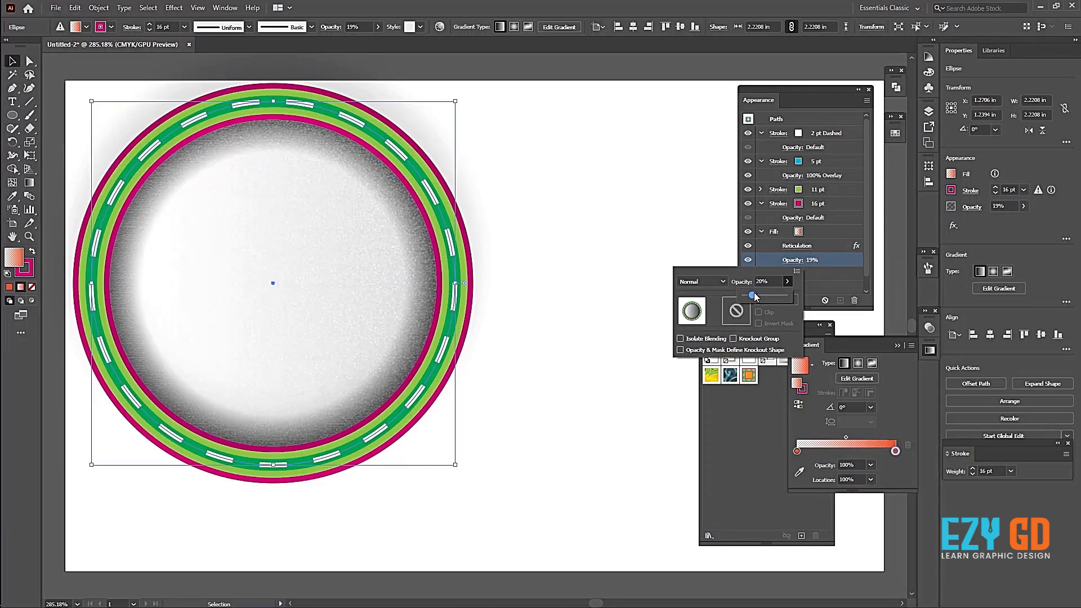
left_click_drag(753, 296, 757, 296)
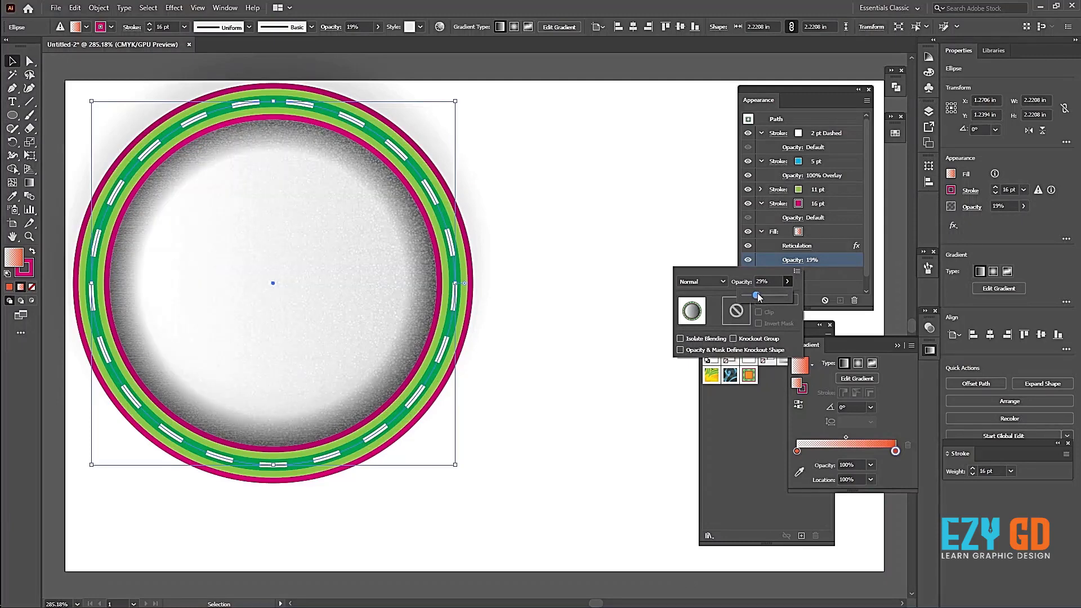
left_click(608, 361)
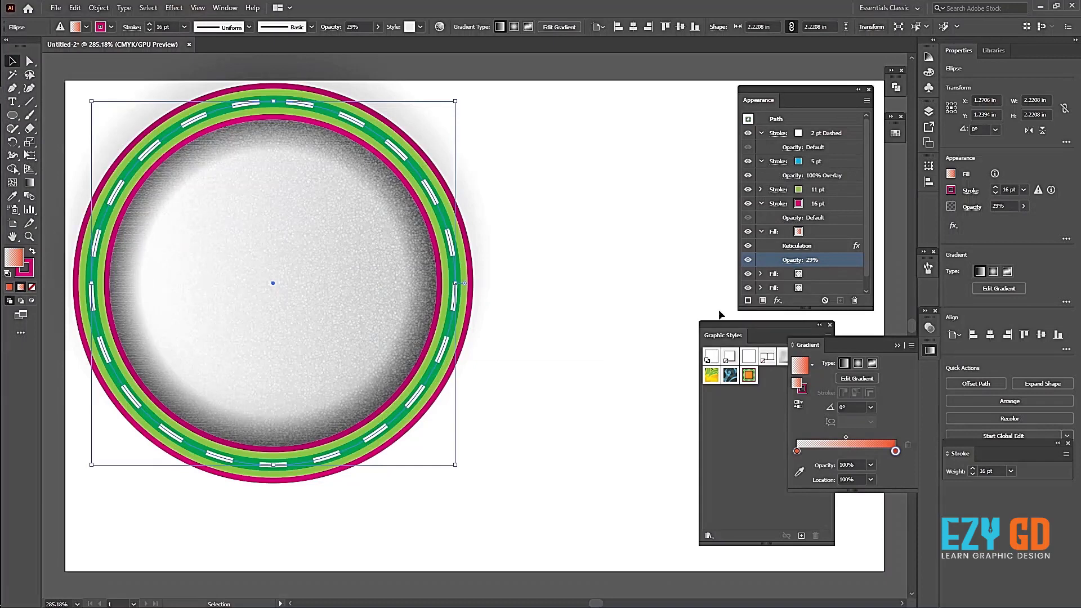
Save the circle's appearance as Graphic Style 2 and delete the original circle.
left_click(799, 232)
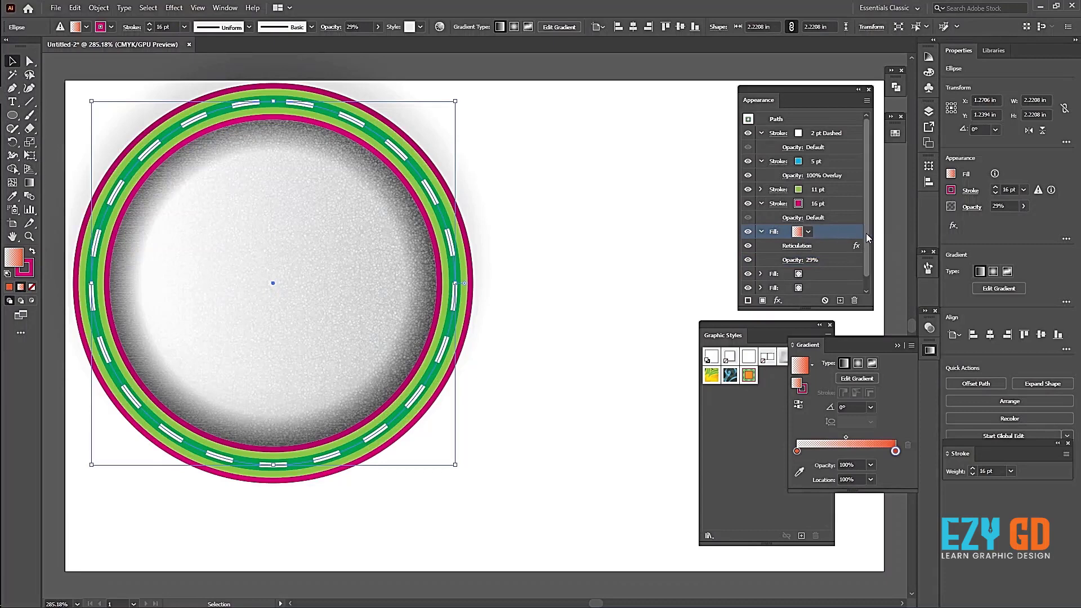
left_click(896, 346)
left_click_drag(788, 327, 804, 323)
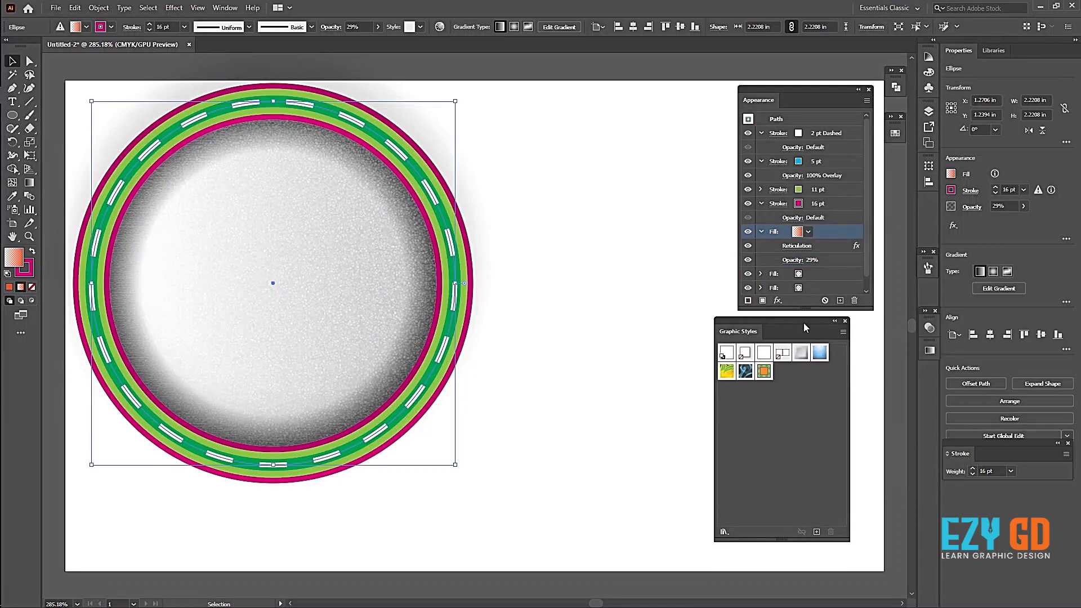
left_click_drag(340, 208, 731, 438)
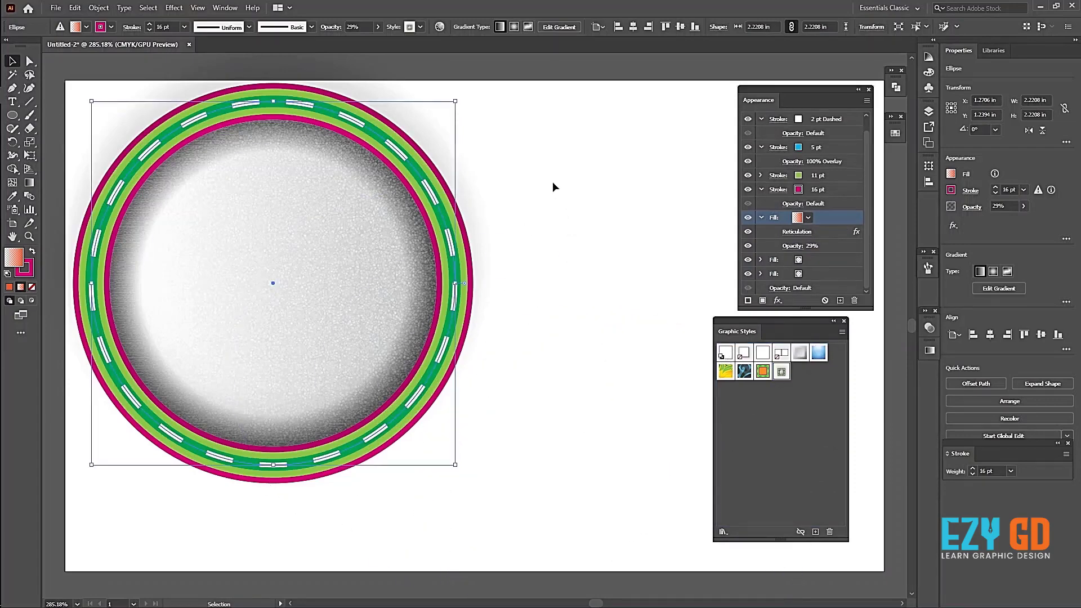
key("Delete")
Draw a test rectangle, apply Graphic Style 2 to it, then delete it.
left_click(12, 115)
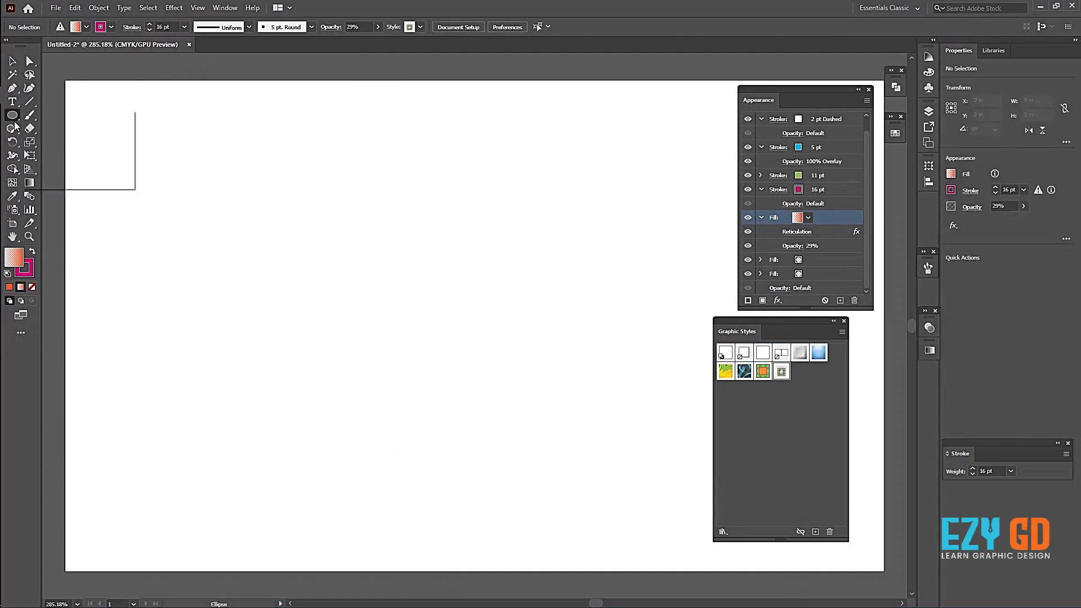
left_click(62, 113)
left_click_drag(187, 178, 579, 435)
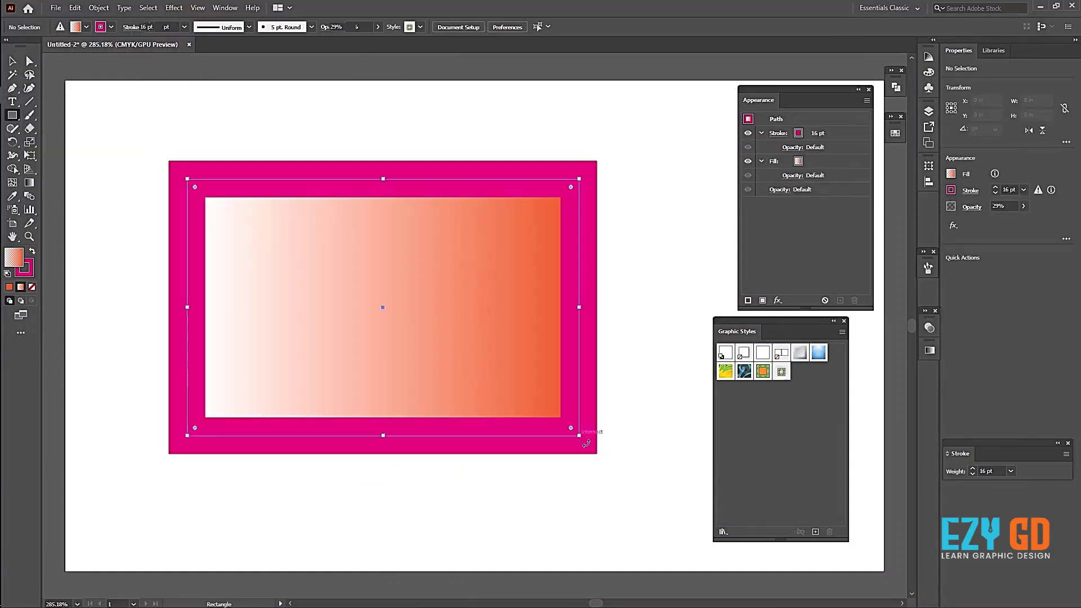
left_click(781, 372)
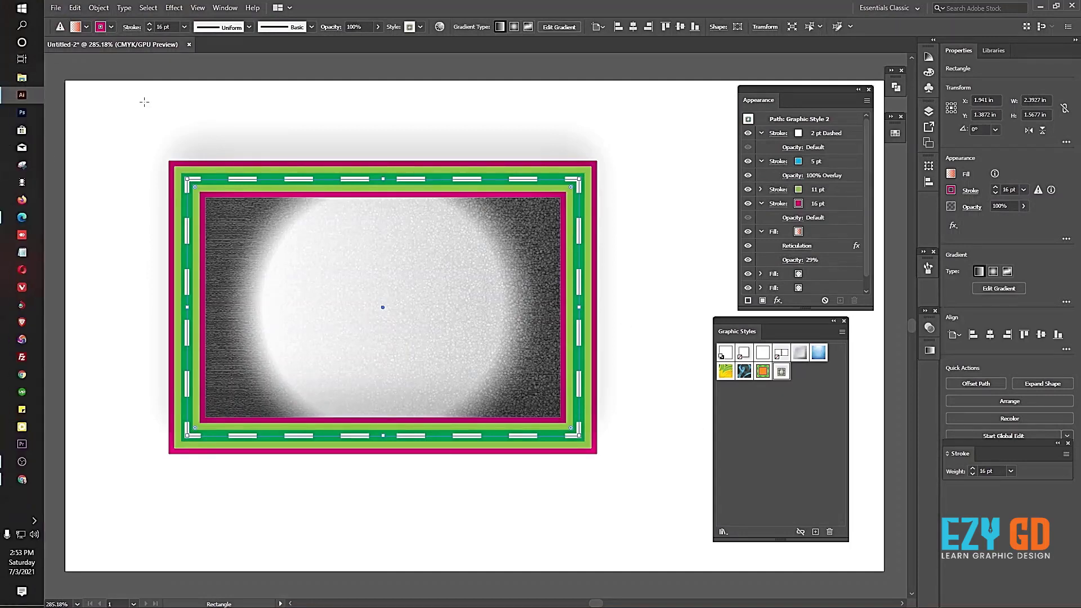
left_click_drag(147, 132, 387, 392)
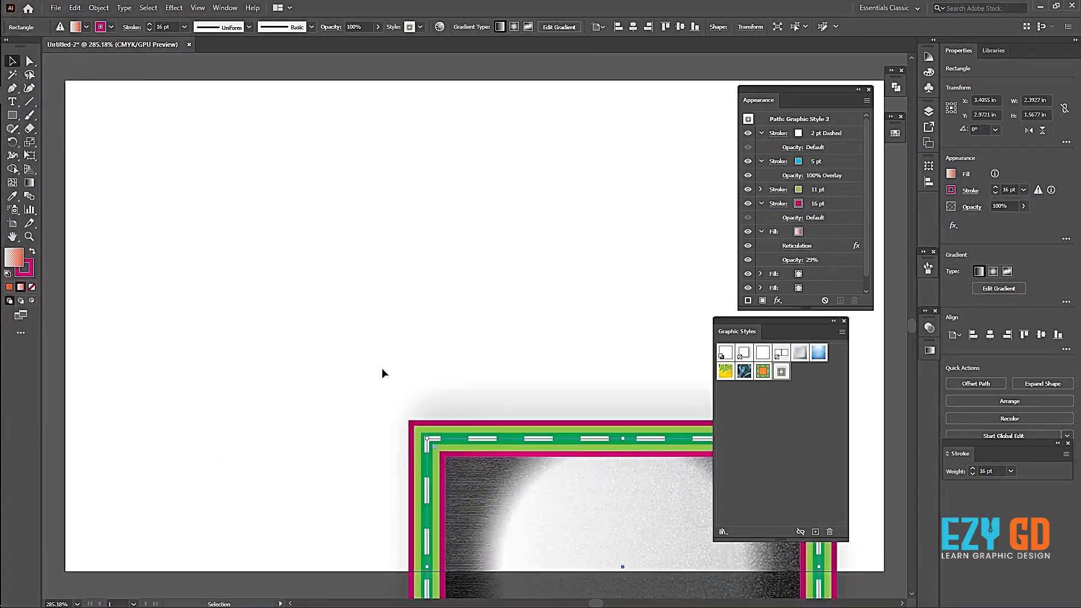
key("Delete")
Draw a styled test circle, then delete it.
left_click(13, 115)
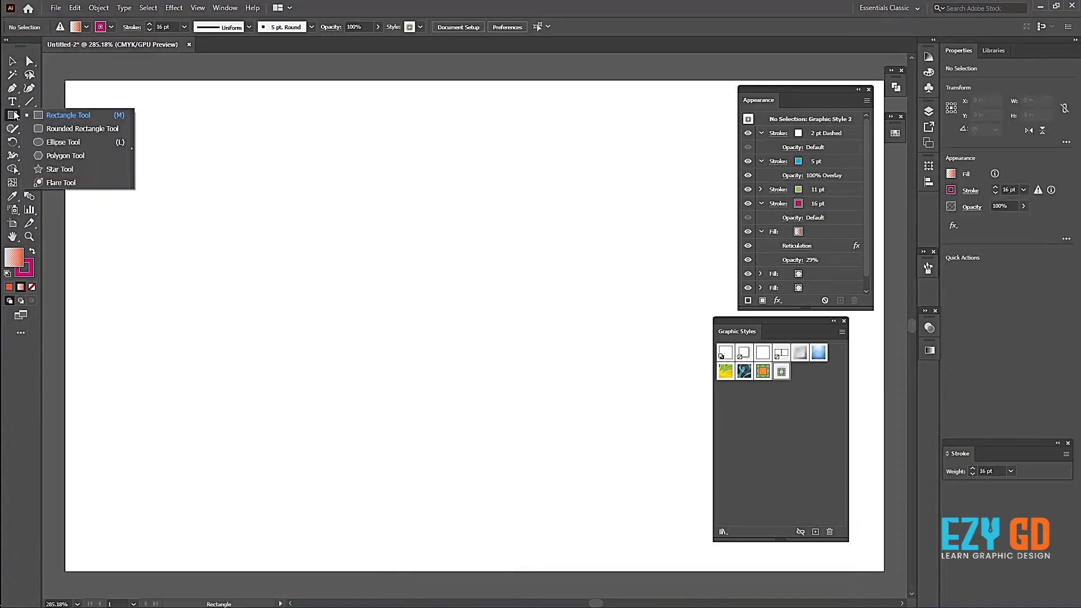
left_click(63, 141)
left_click_drag(292, 241, 458, 353)
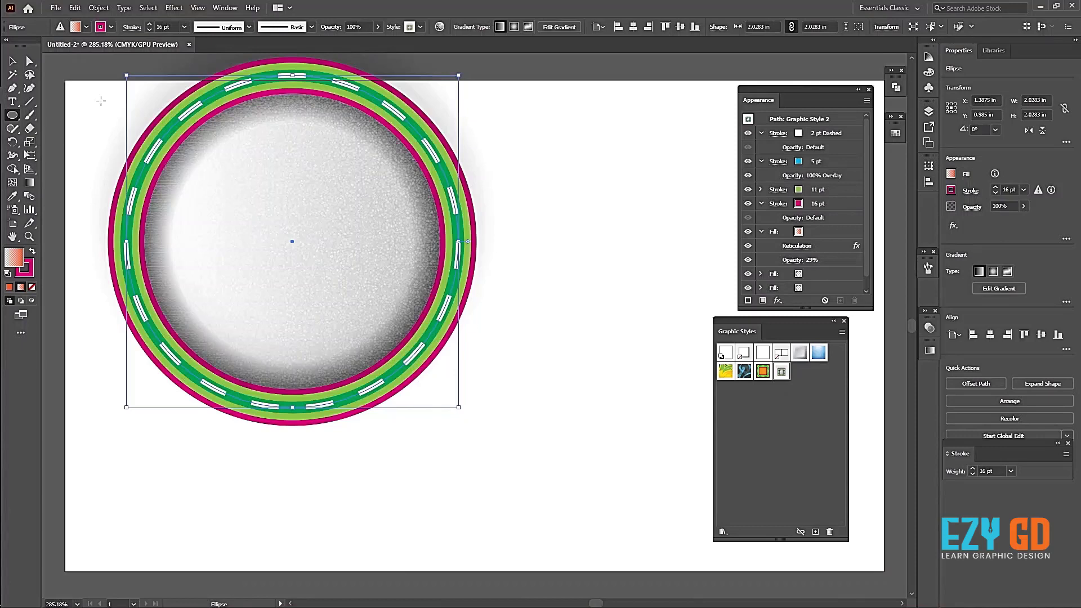
key("v")
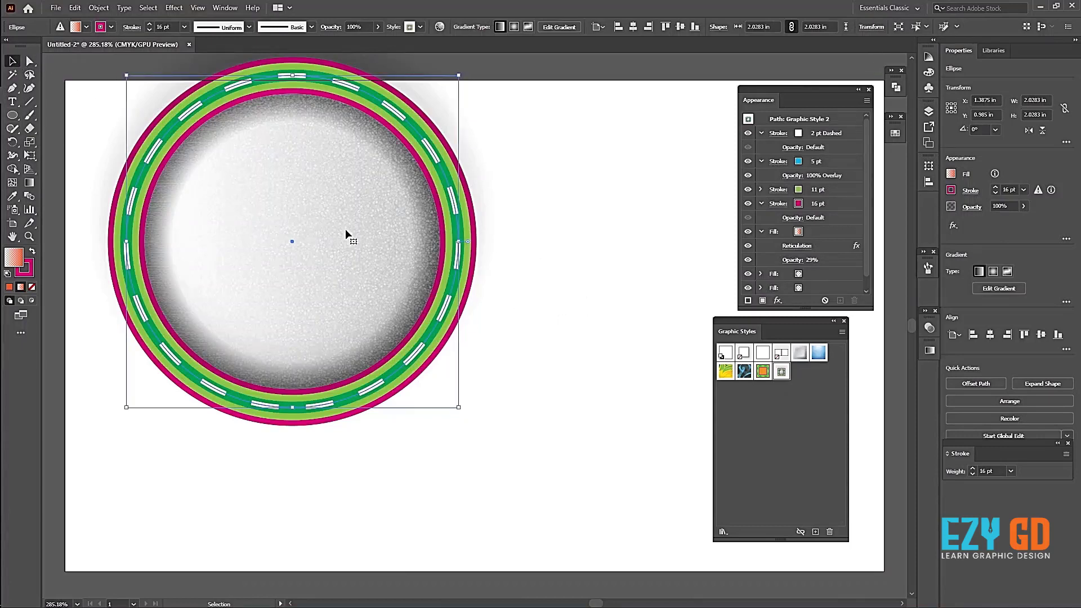
key("Delete")
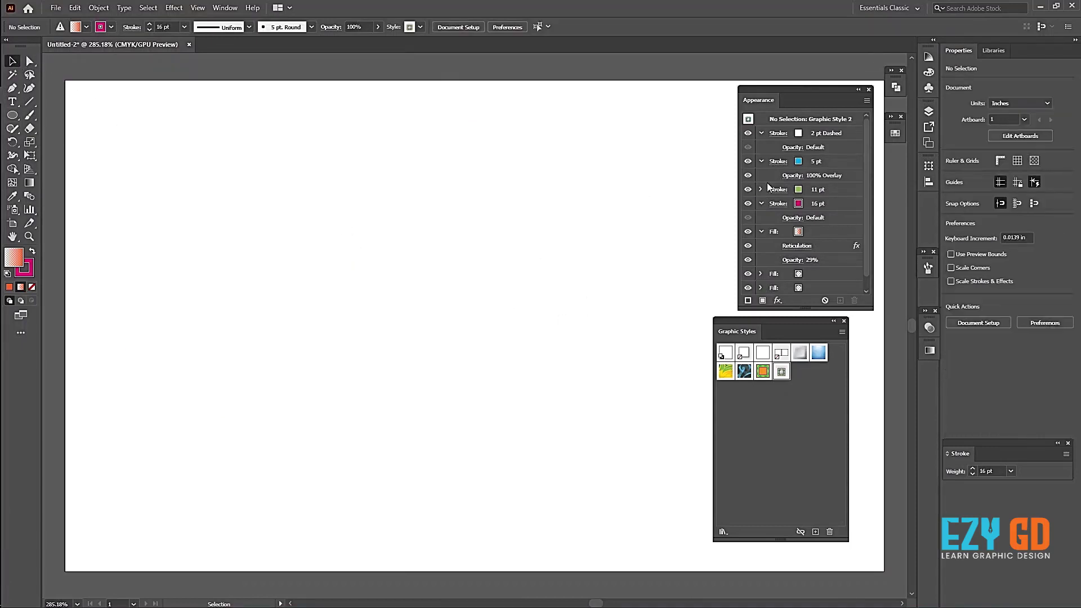
Clear the appearance and draw a tall narrow ellipse near the artboard centre.
left_click(868, 101)
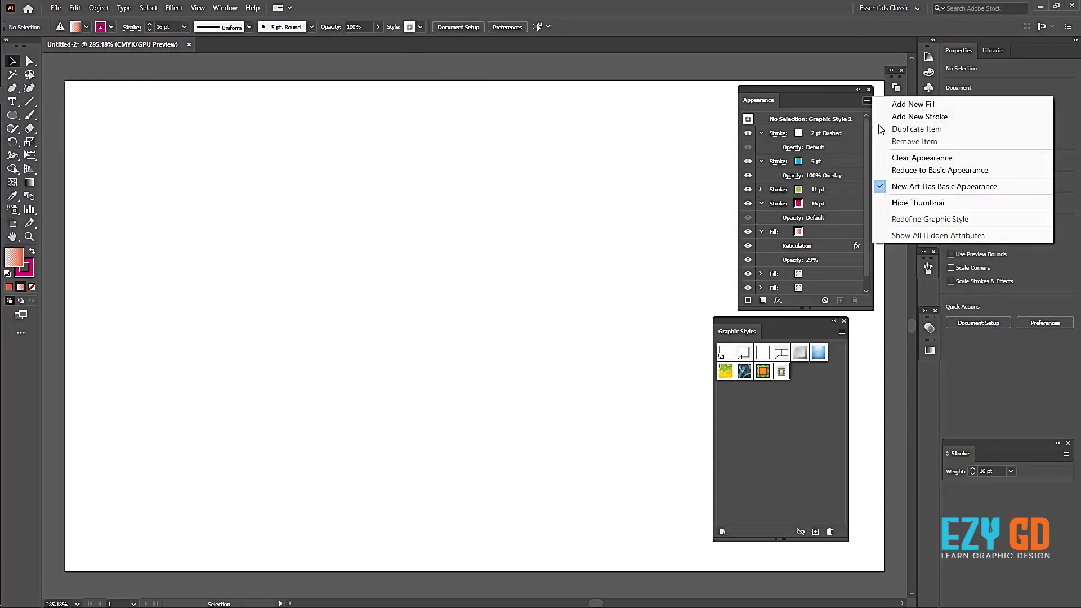
left_click(893, 158)
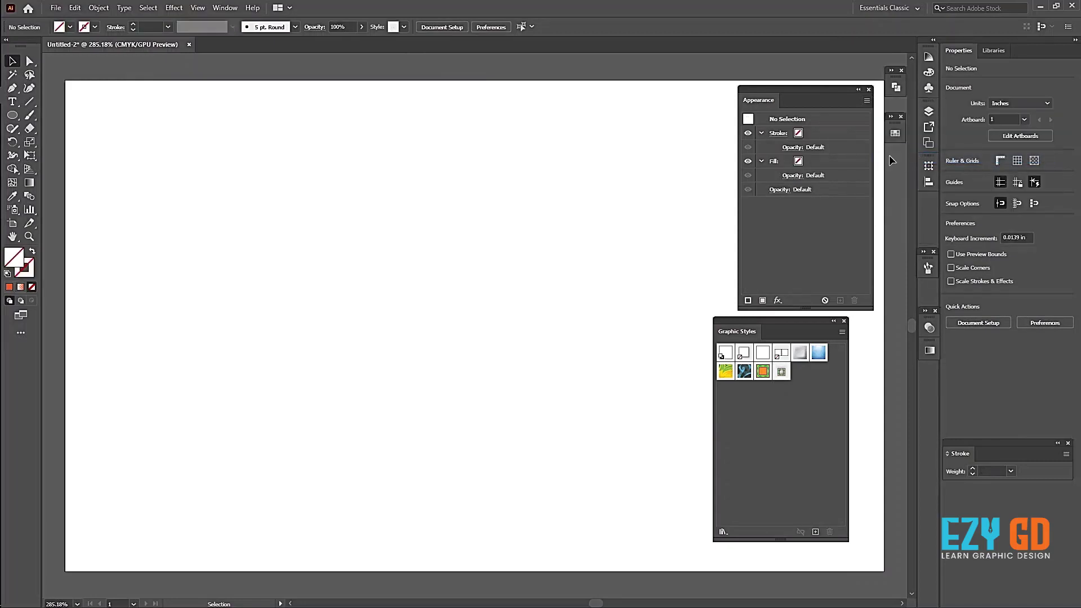
left_click(12, 115)
mouse_move(338, 135)
left_mouse_down()
mouse_move(401, 231)
mouse_move(435, 431)
mouse_move(419, 423)
left_mouse_up()
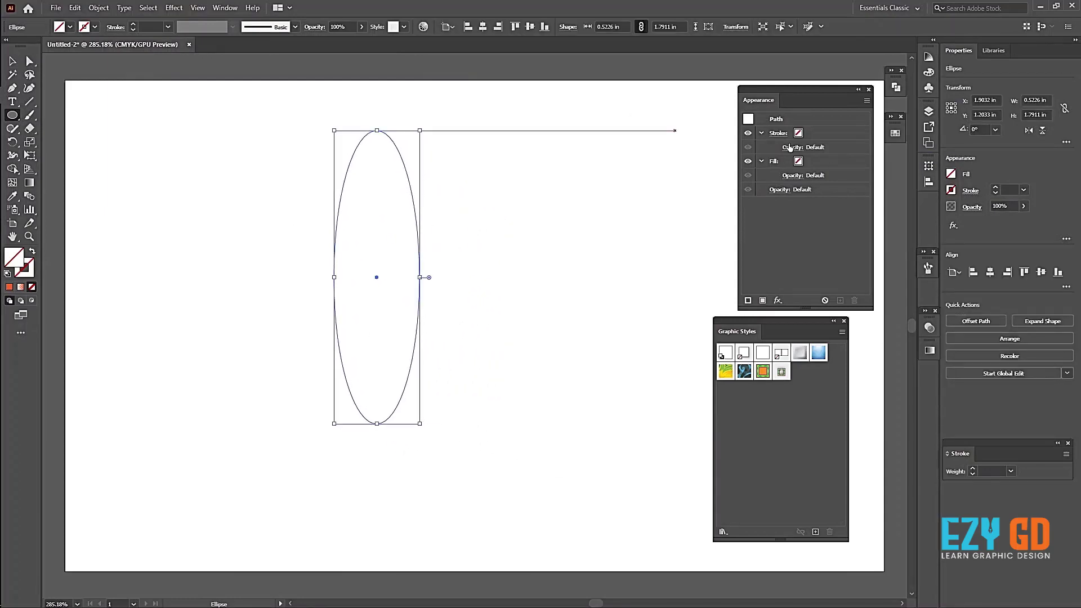
Give the ellipse a 6 pt magenta stroke.
left_click(761, 134)
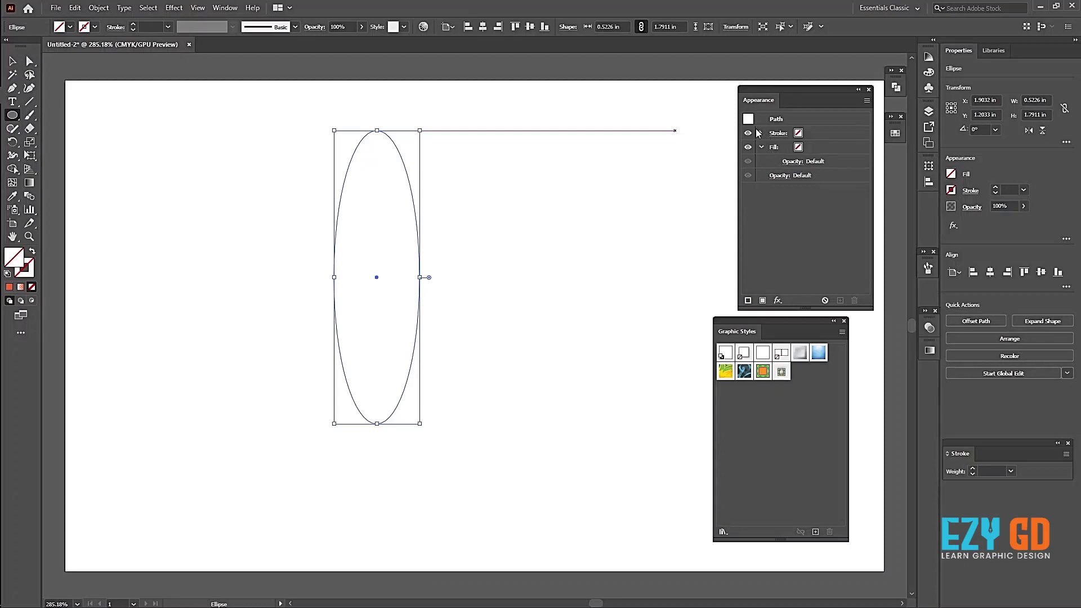
left_click(760, 133)
left_click(804, 133)
left_click(821, 133)
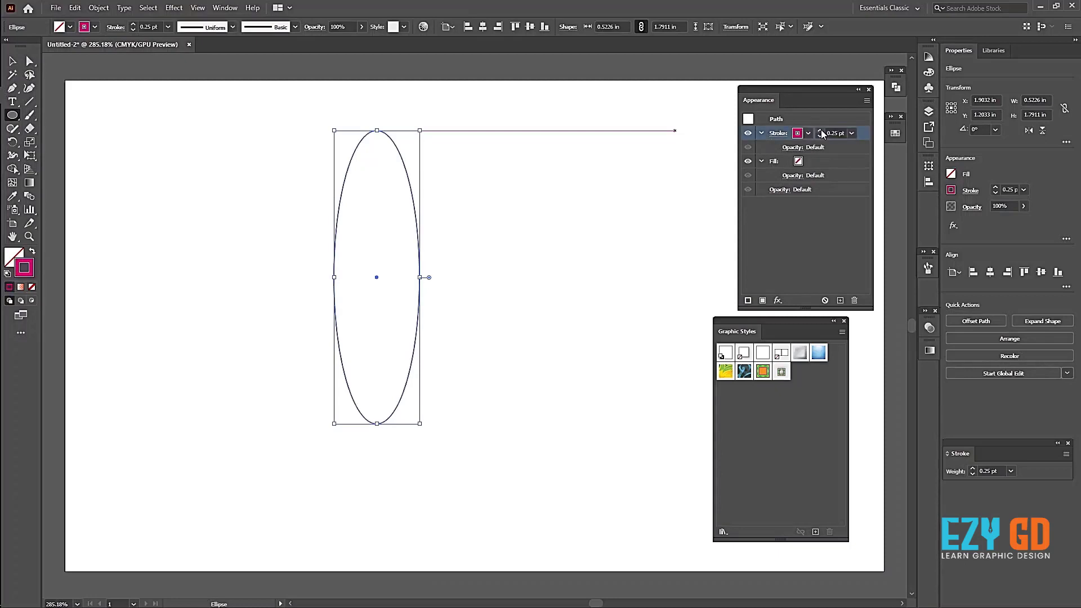
left_click(821, 133)
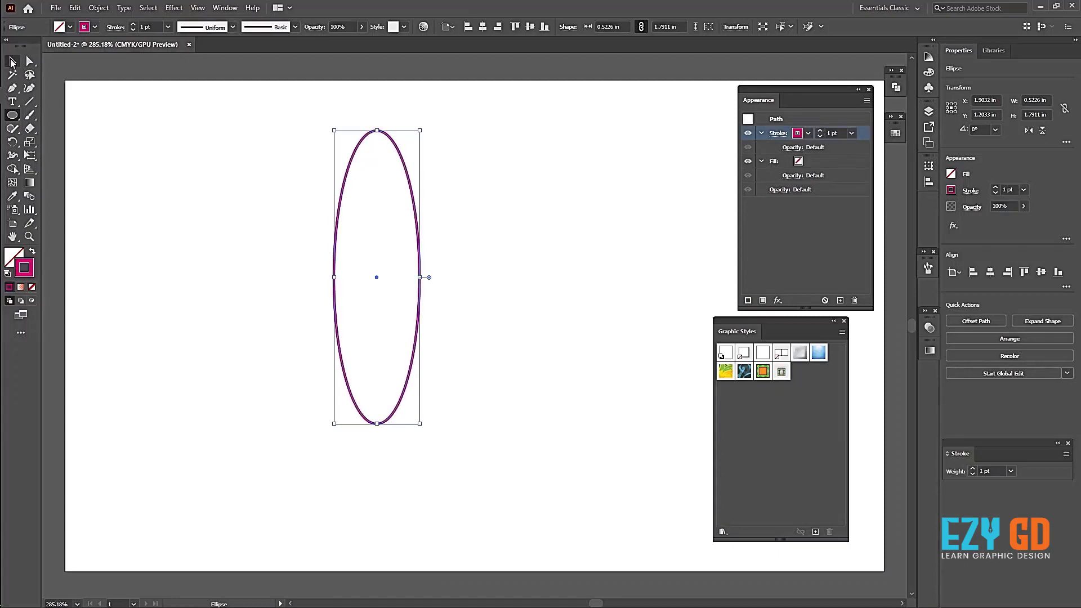
left_click(11, 62)
left_click_drag(212, 133, 485, 323)
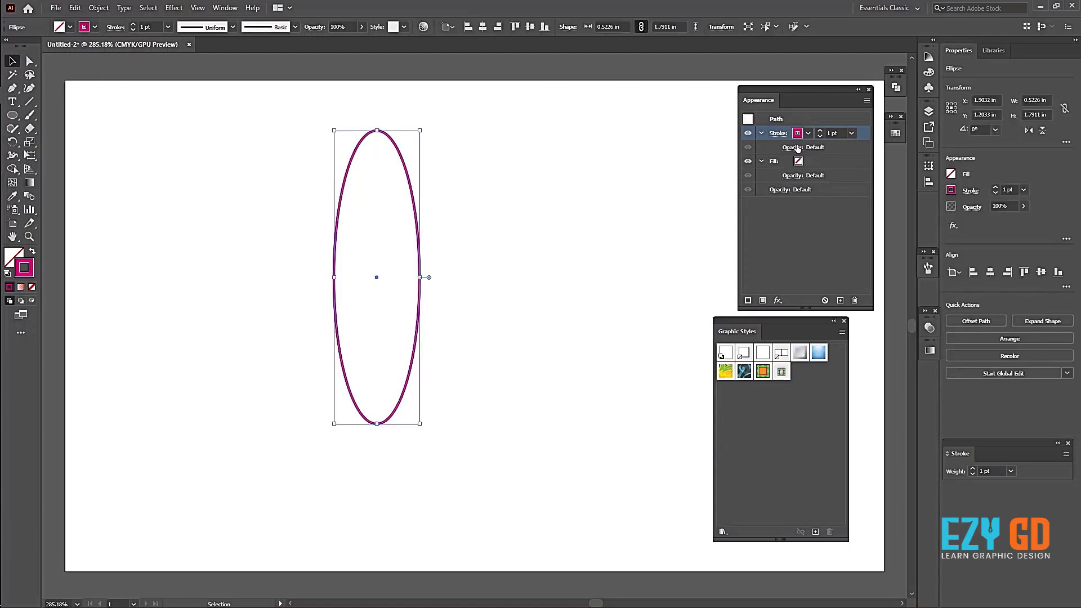
left_click(821, 133)
left_click(821, 133)
left_click(821, 132)
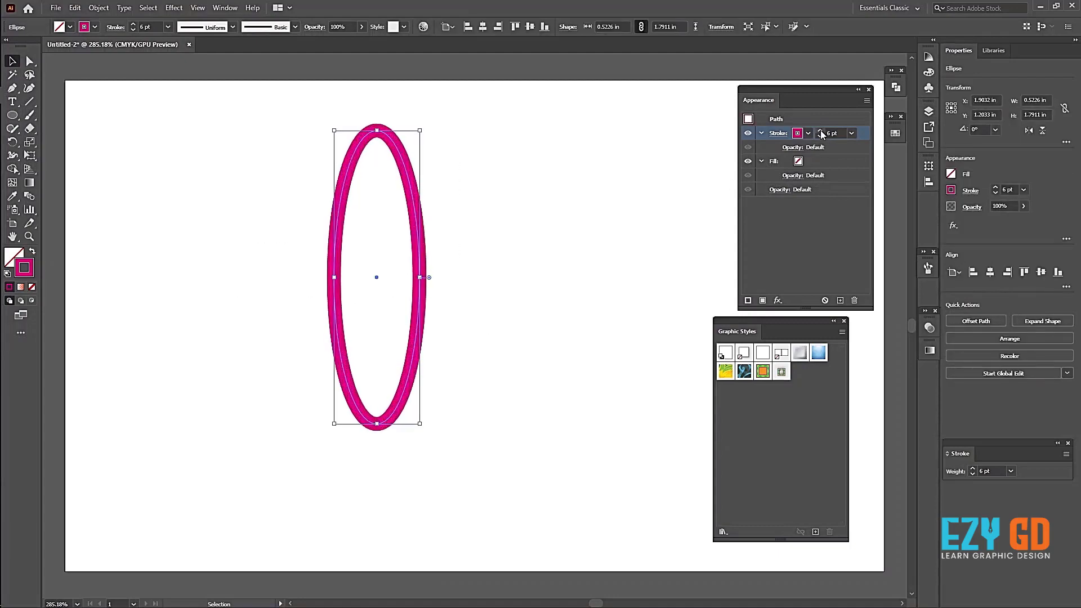
left_click(625, 245)
left_click_drag(253, 142, 484, 331)
left_click(779, 302)
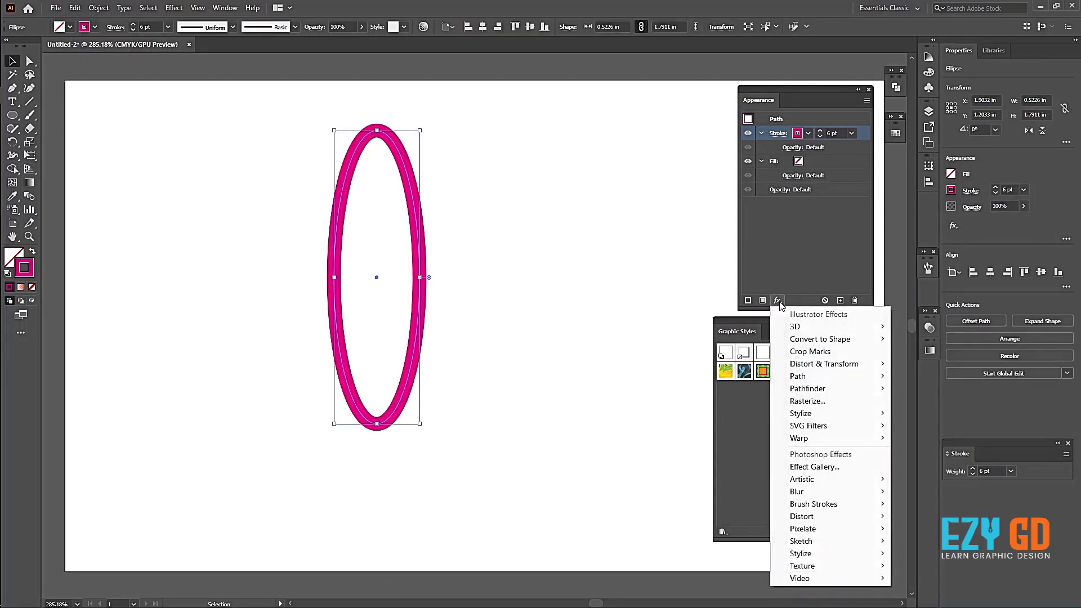
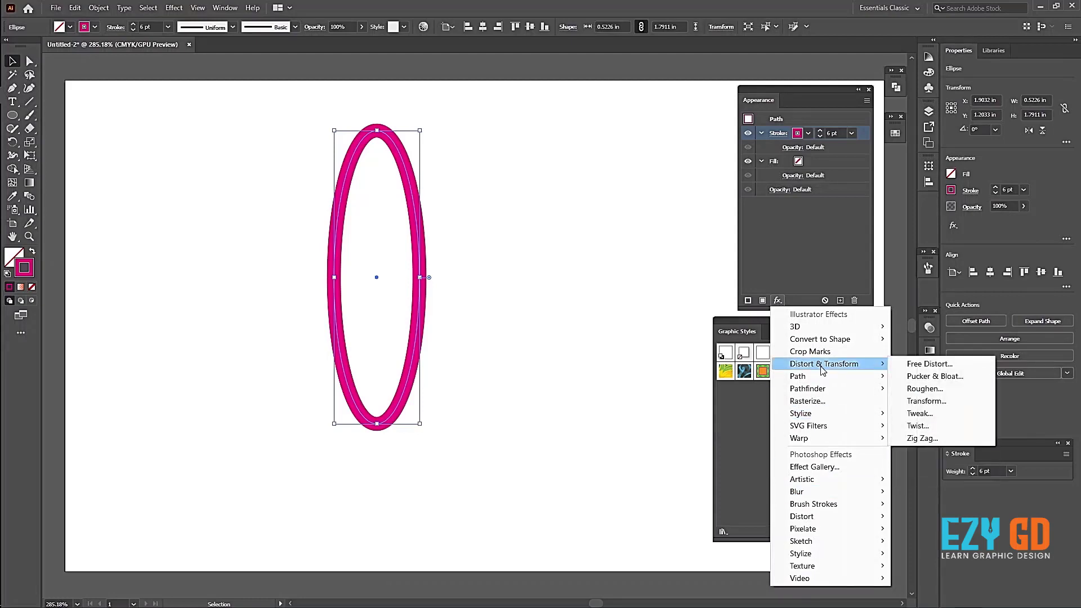
Open the Transform effect settings for the ellipse, then cancel without applying them.
left_click(938, 402)
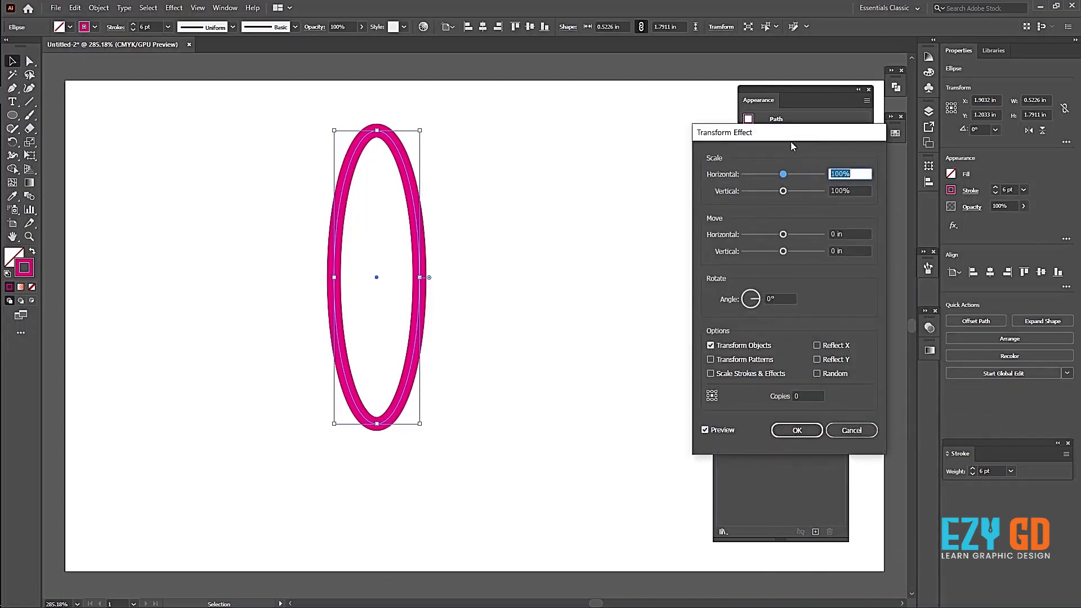
left_click_drag(791, 142, 681, 168)
left_click(596, 457)
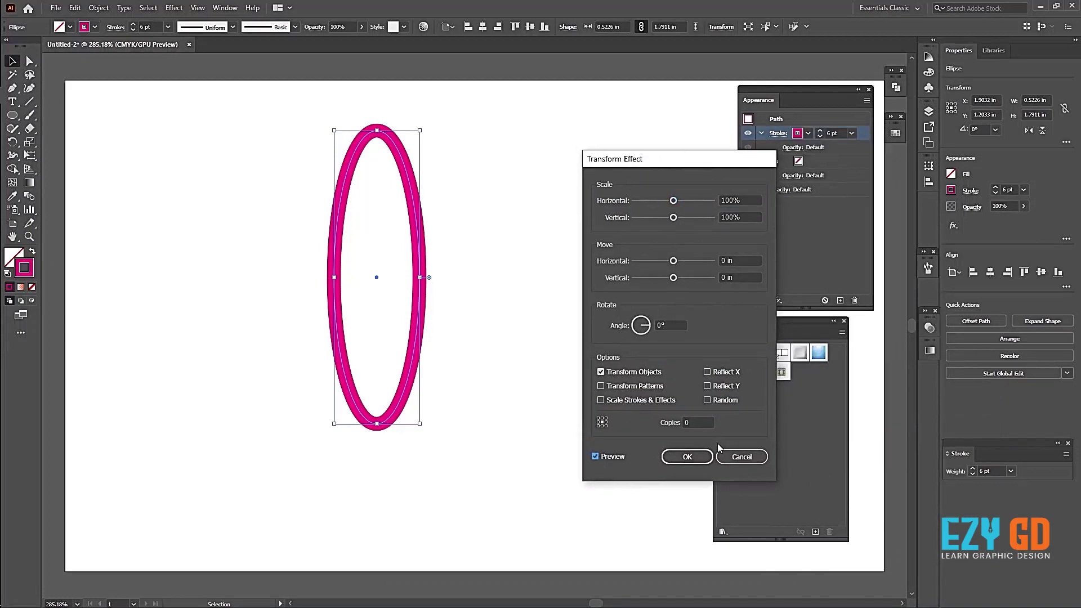
left_click(726, 456)
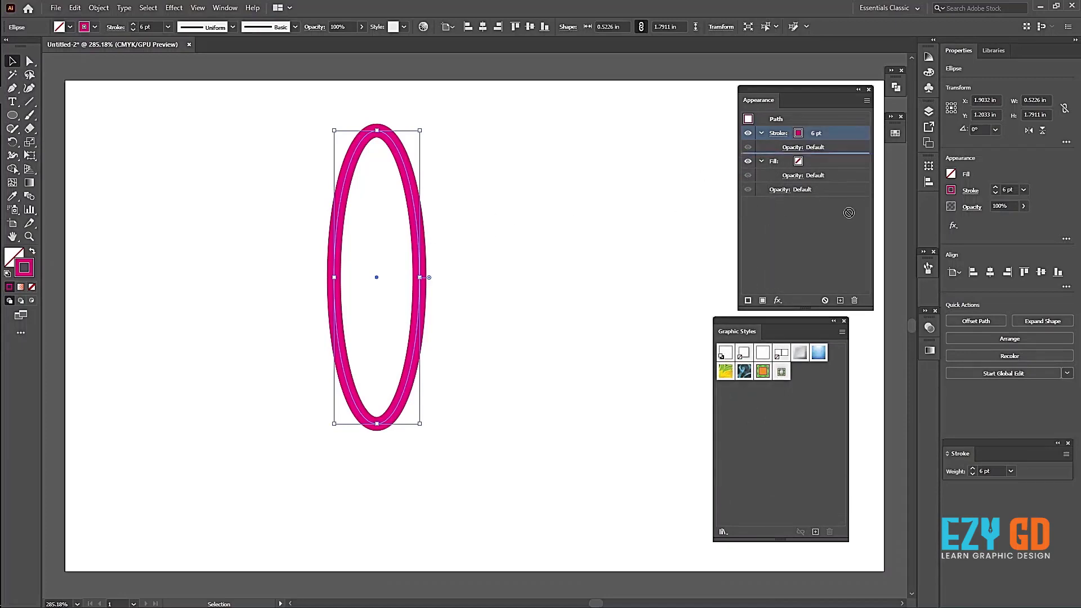
Duplicate the ellipse's stroke and make the top copy dark blue.
left_click(840, 300)
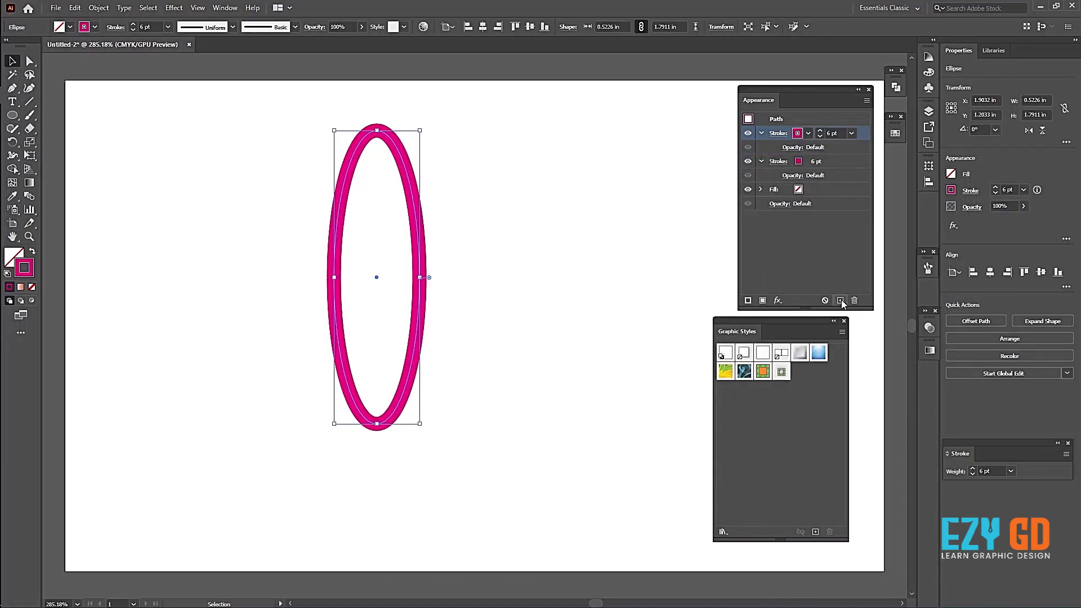
left_click(808, 133)
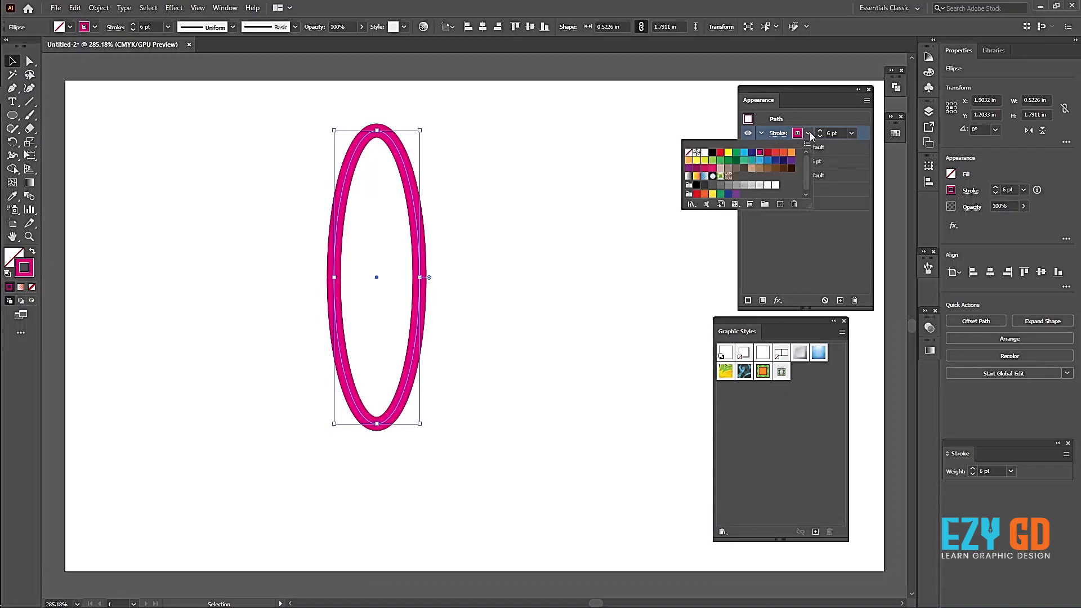
left_click(753, 153)
left_click(866, 136)
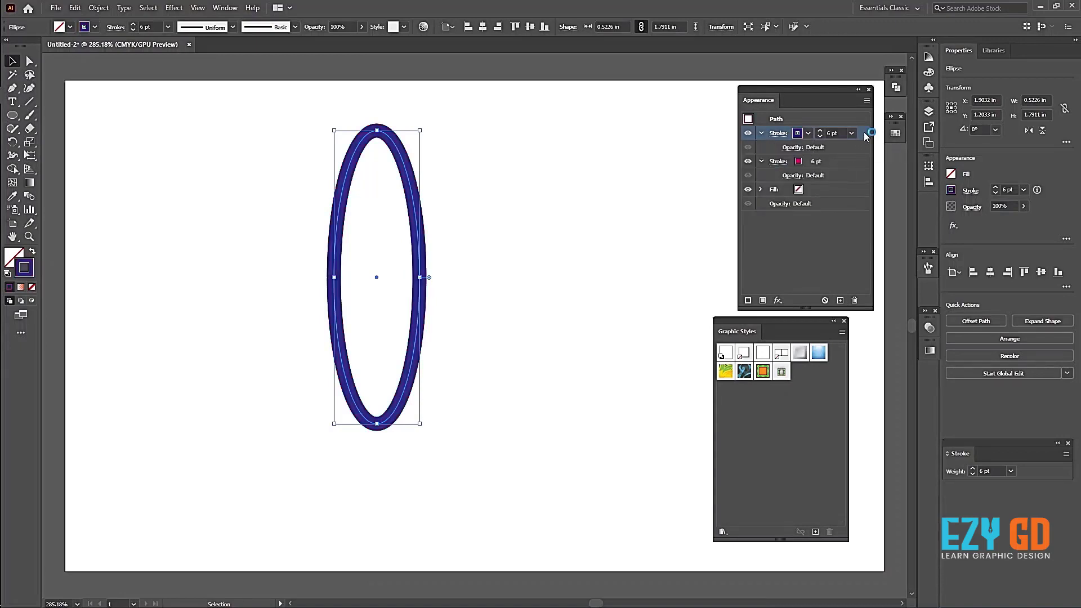
Add a Transform effect rotating the blue stroke by 50°.
left_click(778, 300)
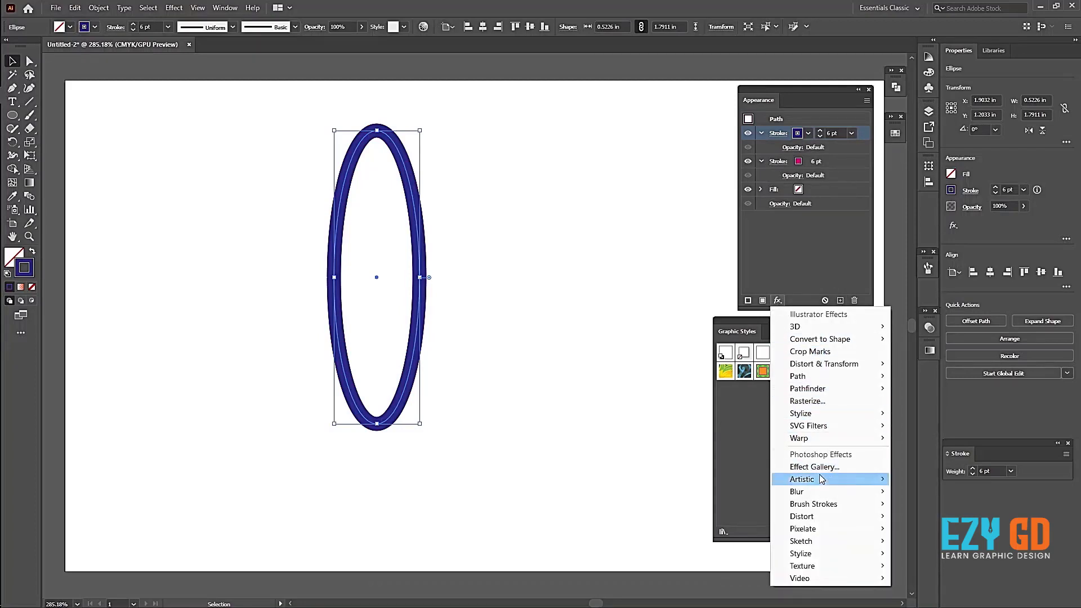
mouse_move(823, 363)
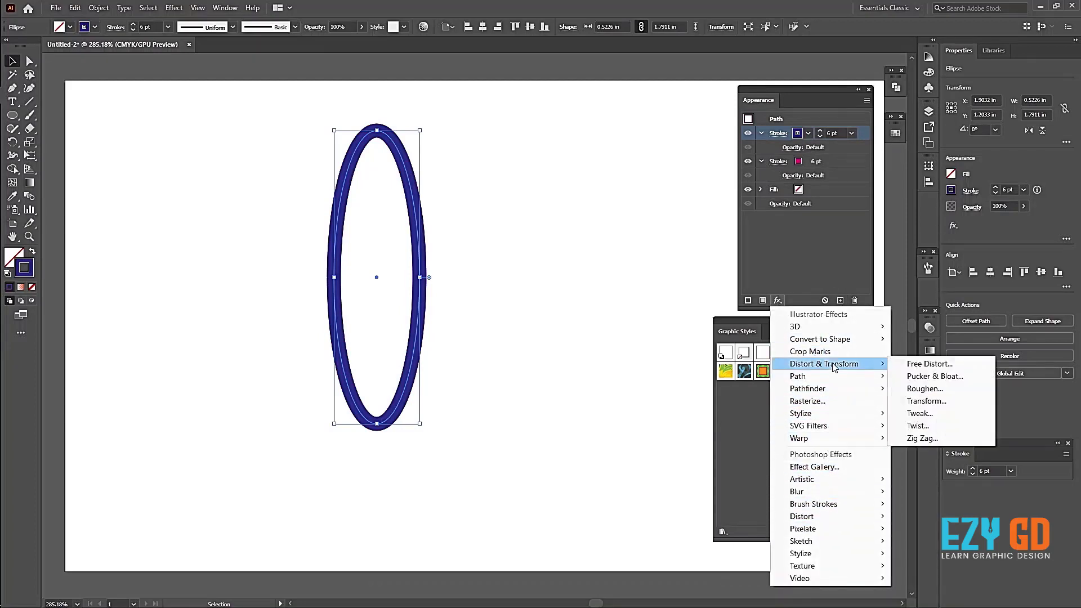
left_click(946, 402)
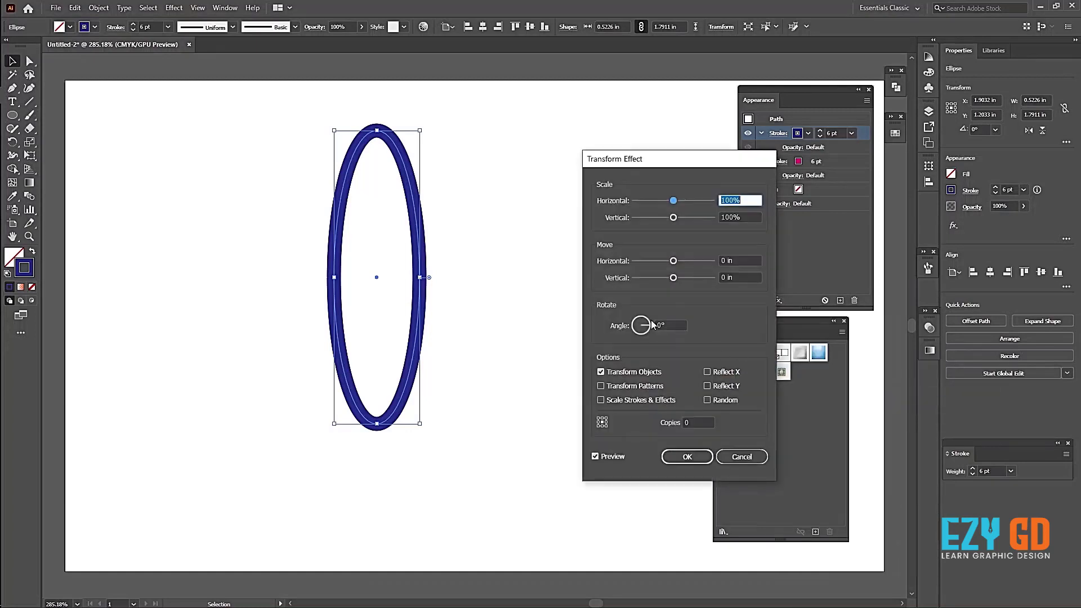
left_click(654, 325)
type("50")
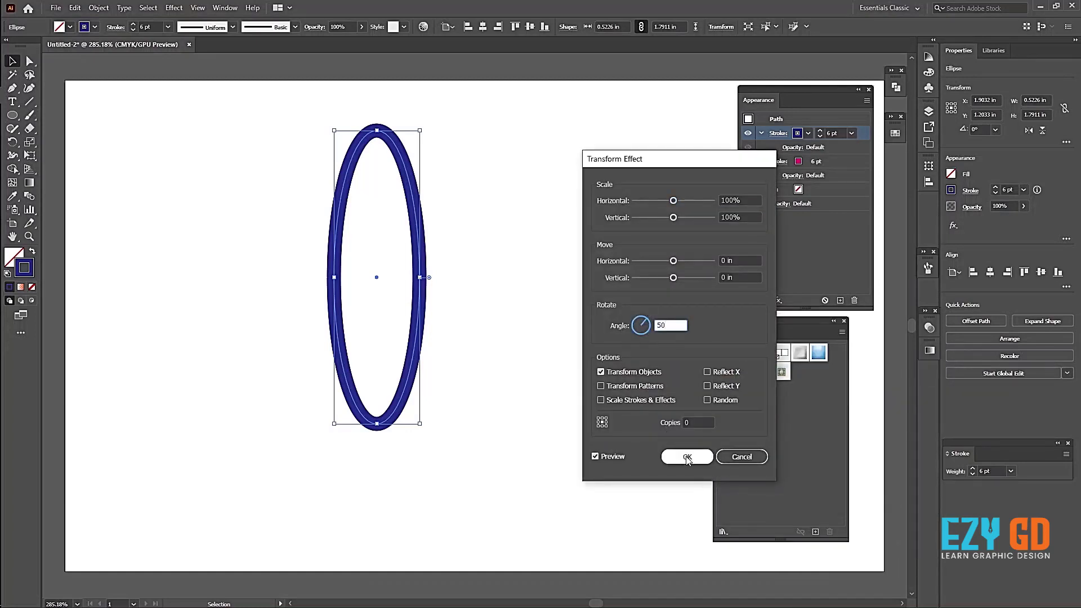
left_click(687, 457)
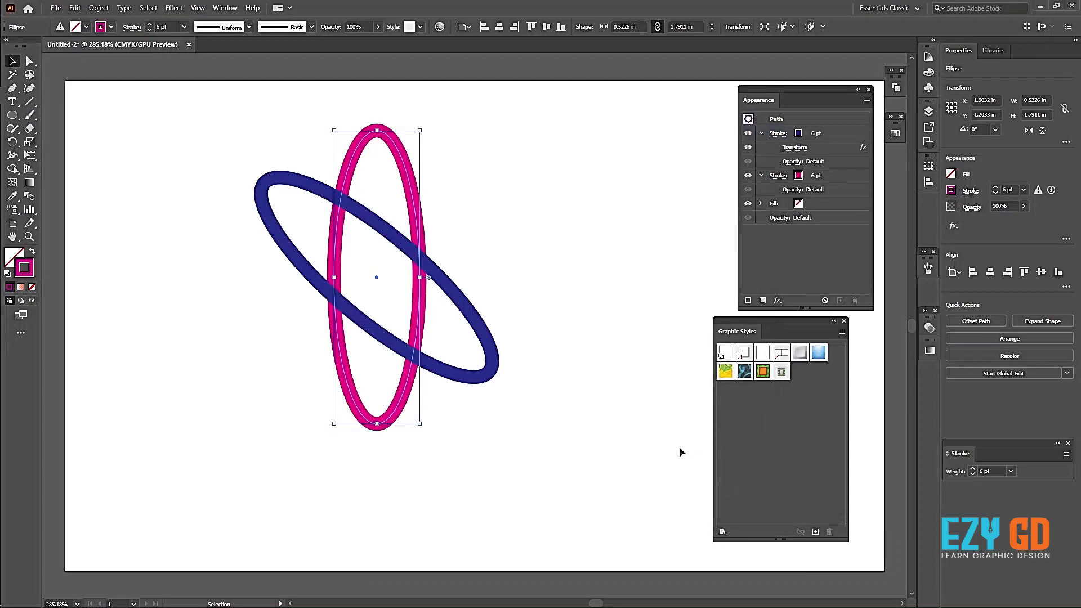
Duplicate the magenta stroke and colour the copy CMYK Yellow.
left_click(825, 176)
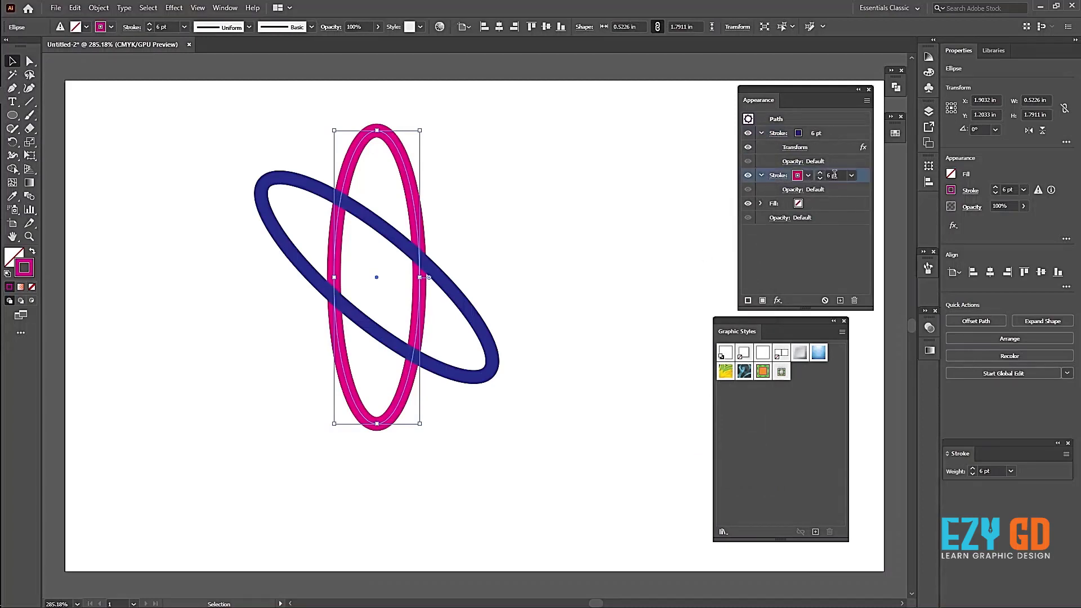
left_click(840, 300)
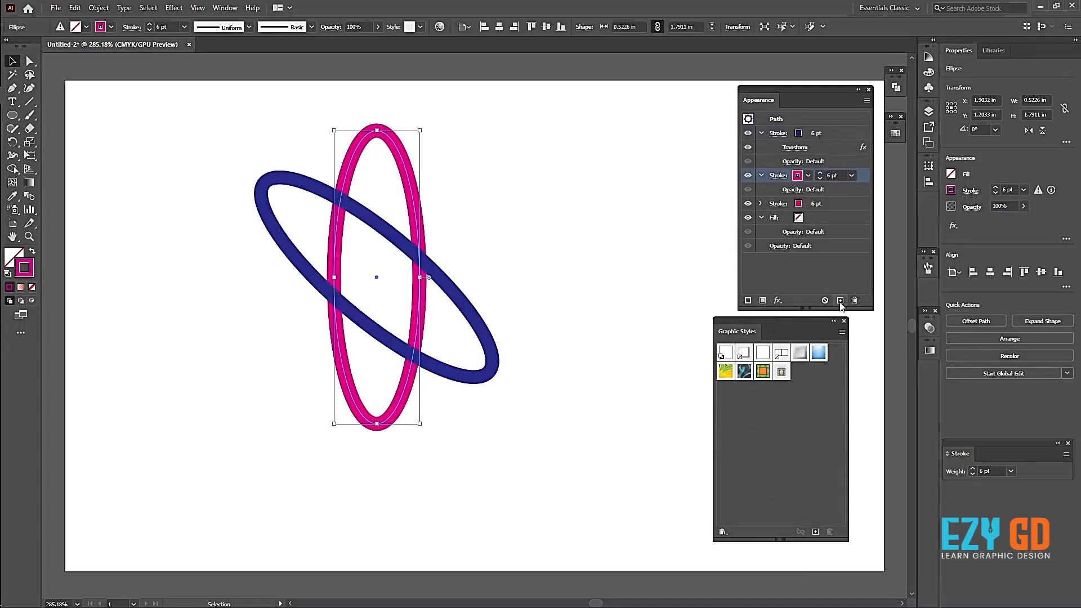
left_click(809, 175)
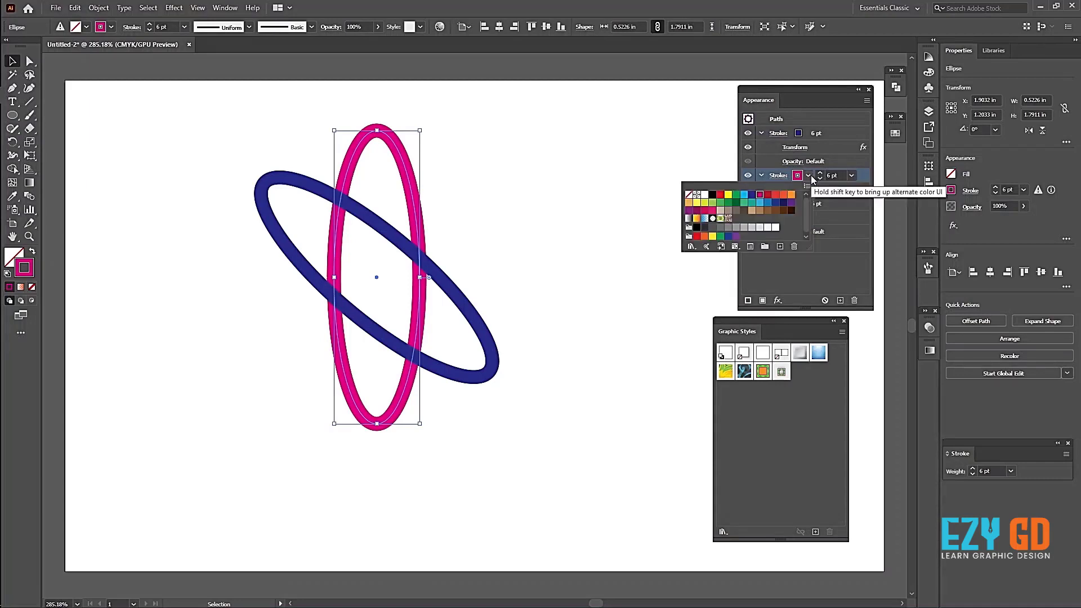
left_click(728, 195)
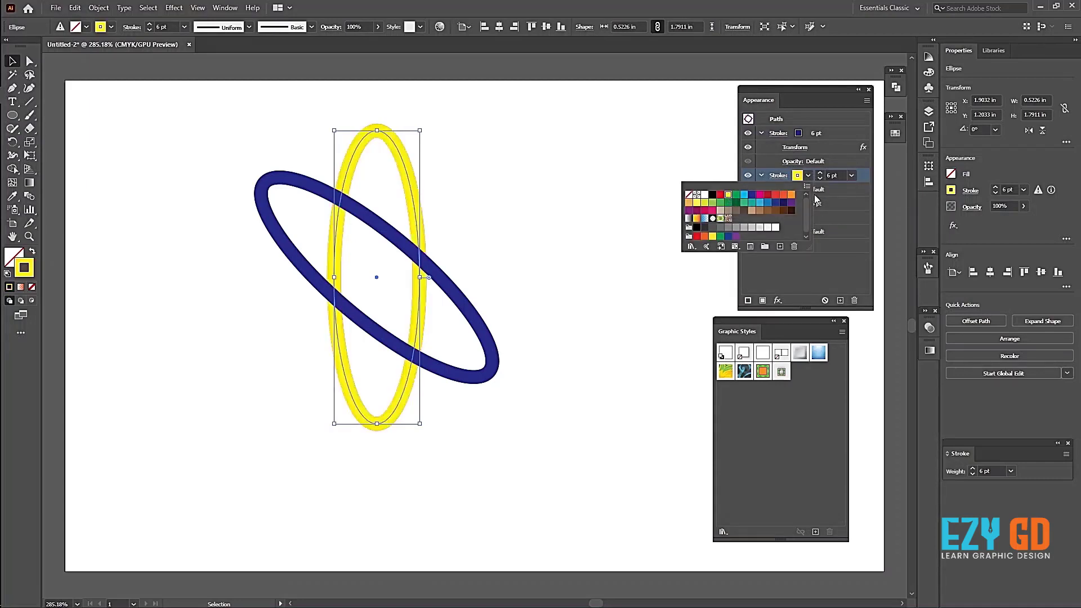
Rotate the yellow stroke −50° with a Transform effect, then deselect to view the loops.
left_click(779, 300)
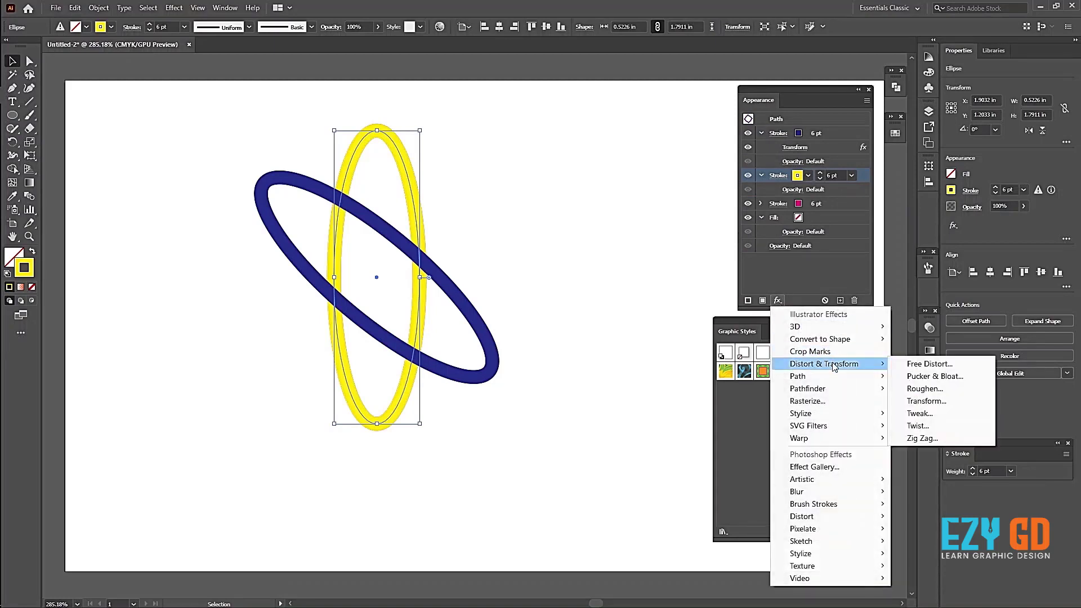
mouse_move(823, 364)
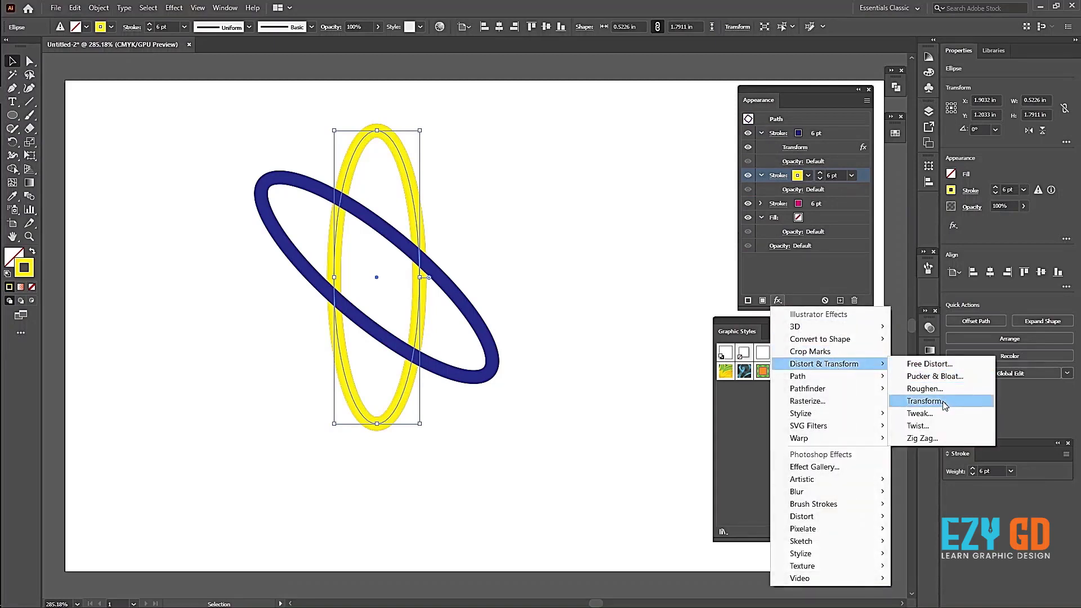
left_click(944, 402)
left_click(642, 317)
type("-50")
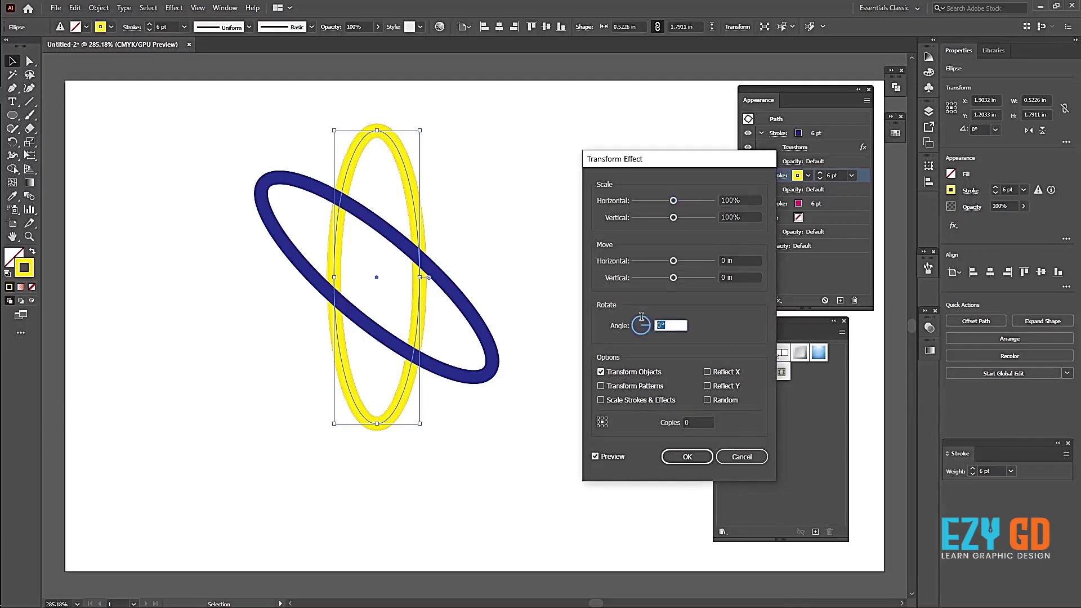
left_click(688, 456)
left_click(606, 374)
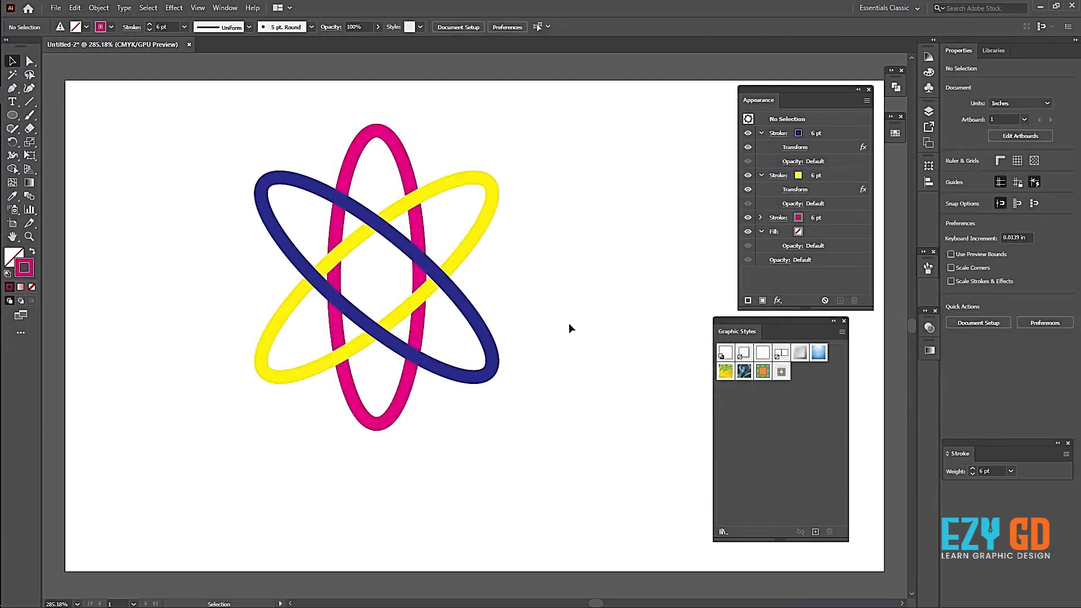
Reselect the ellipse and set the yellow stroke's blend mode to Multiply.
left_click_drag(241, 61, 526, 368)
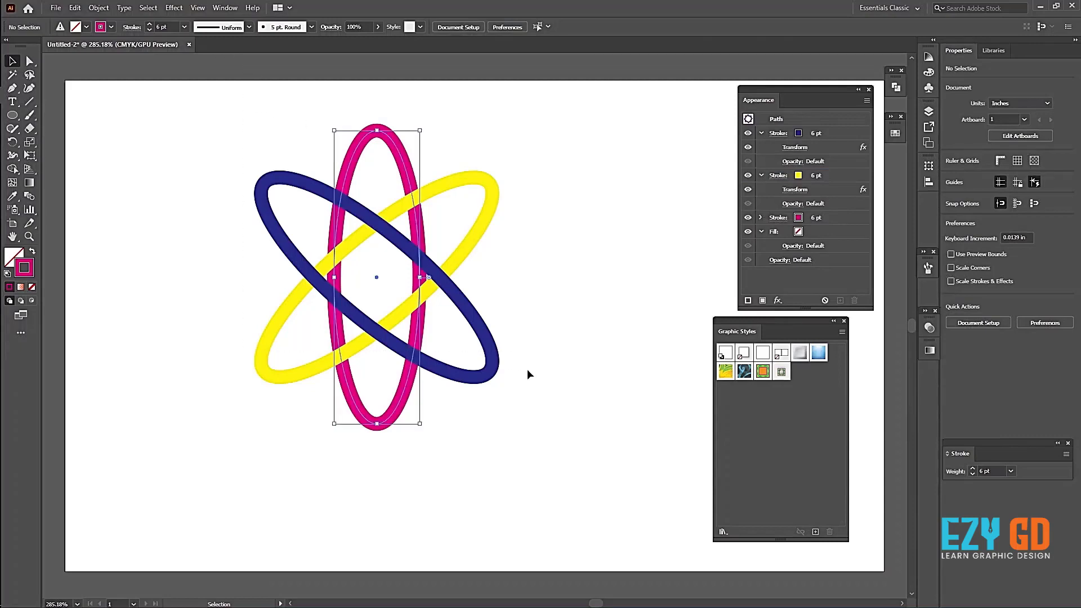
left_click(820, 177)
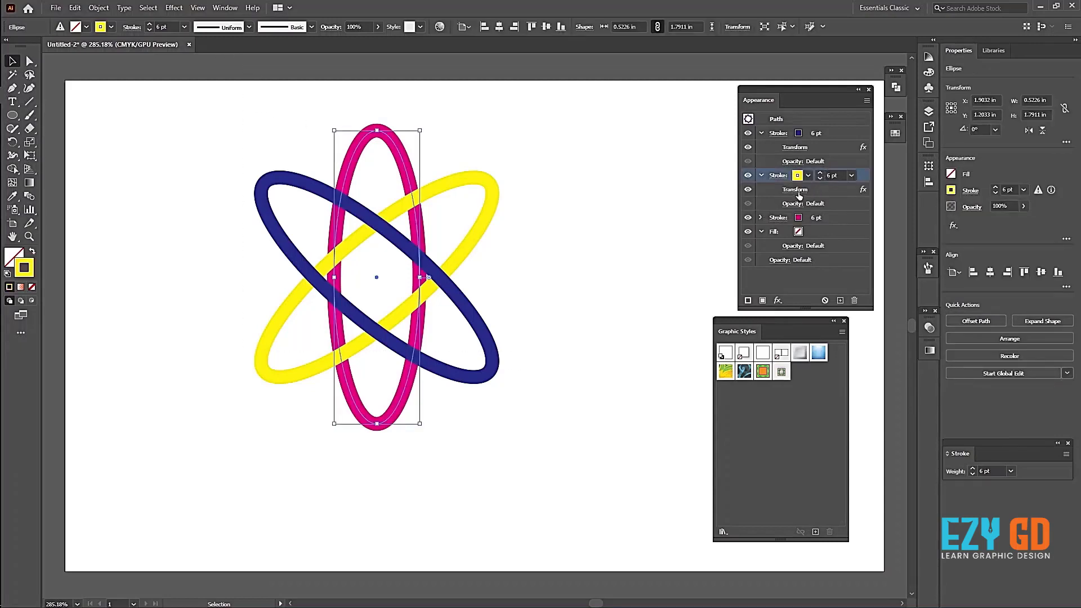
left_click(778, 175)
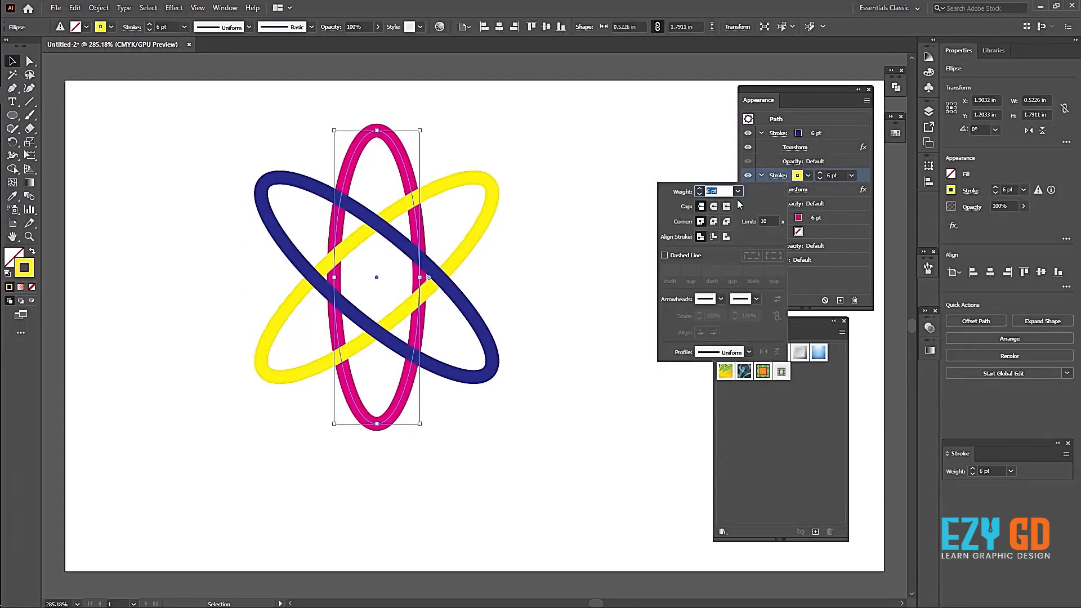
left_click(780, 176)
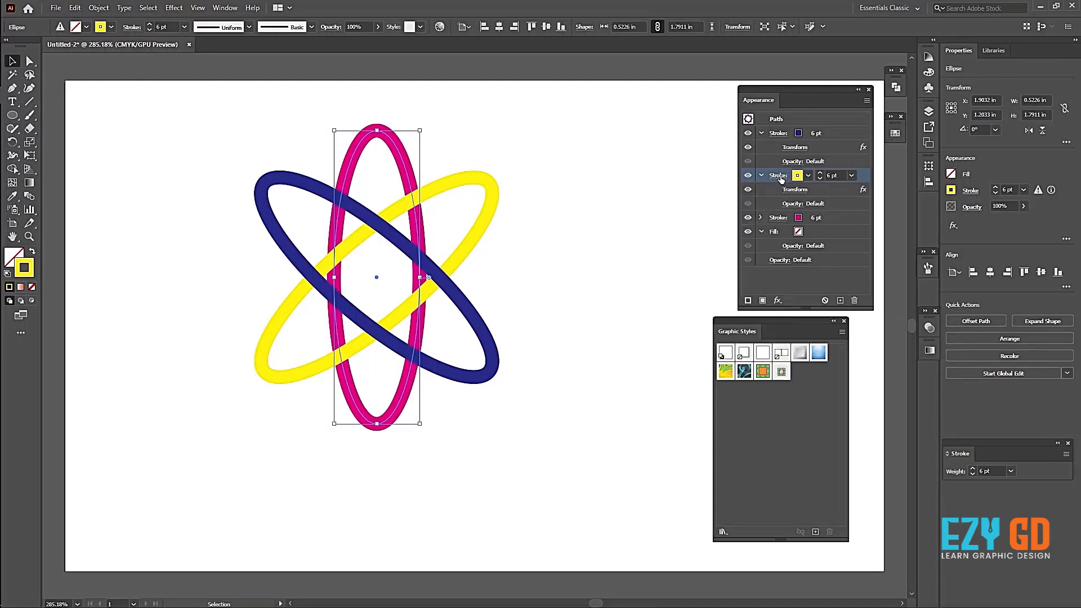
left_click(794, 205)
left_click(722, 225)
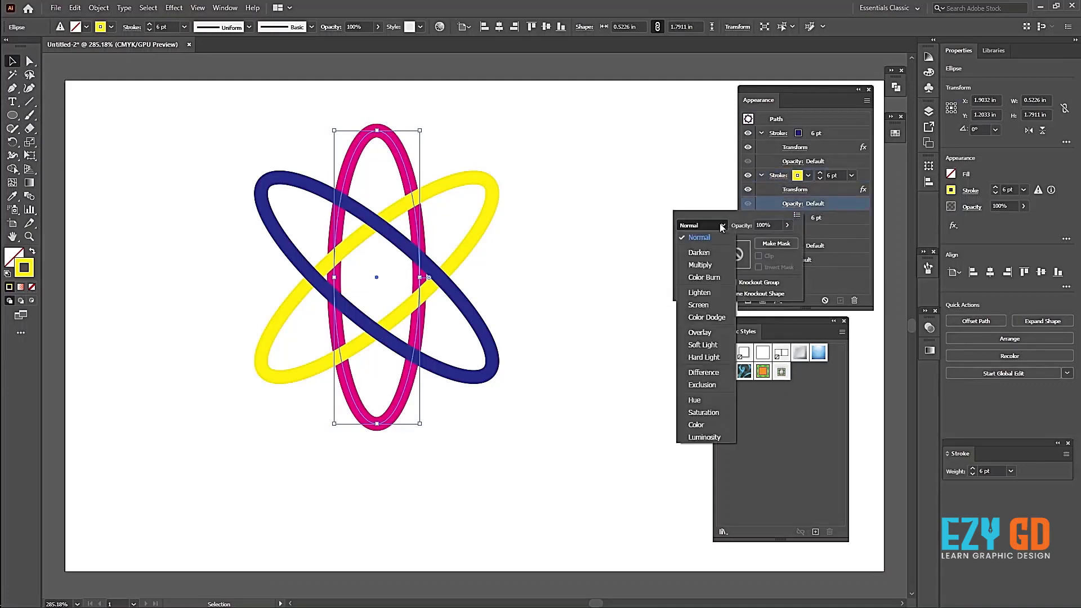
left_click(700, 265)
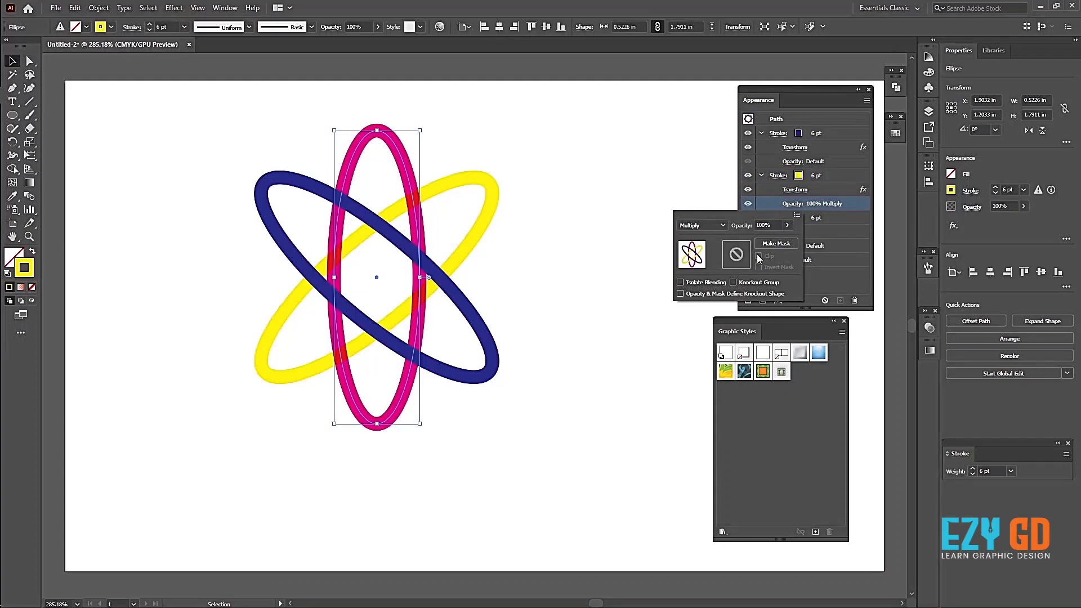
Try Darken, Multiply, Color Burn, Lighten and Screen blend modes on the blue stroke.
left_click(813, 136)
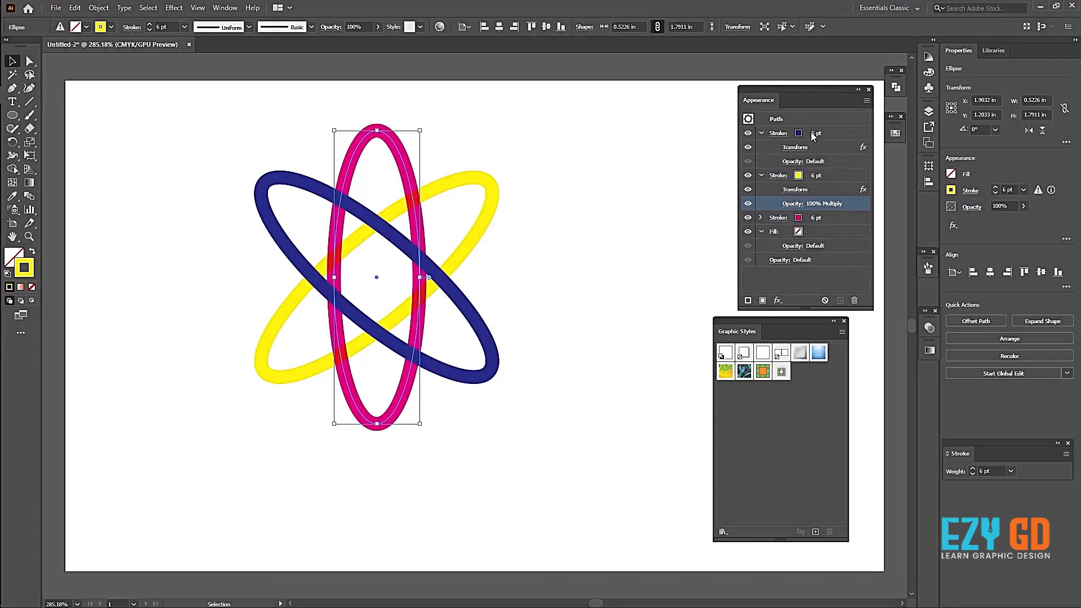
left_click(823, 137)
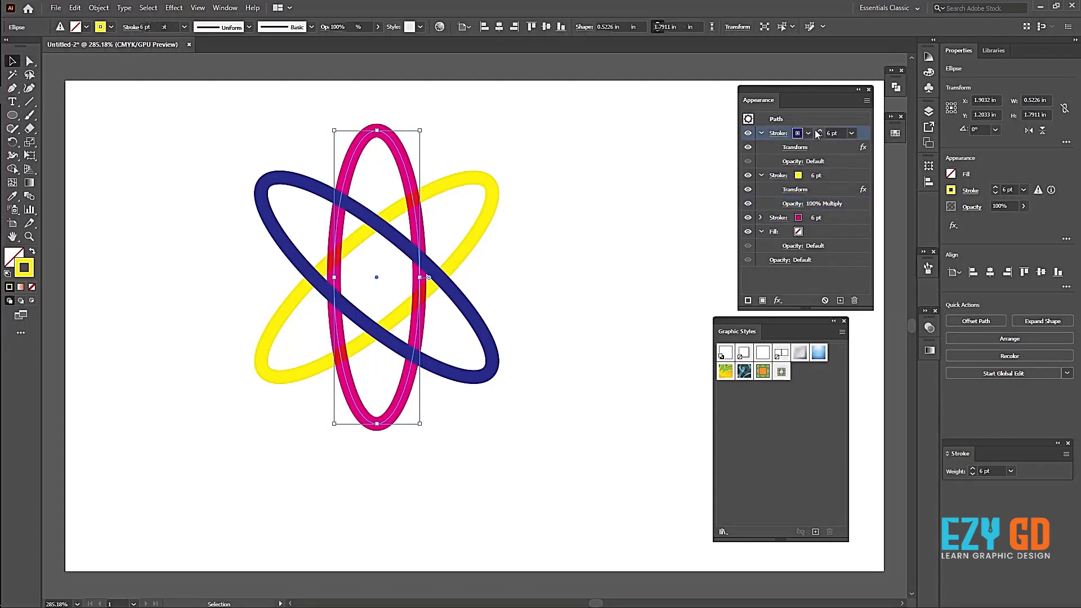
left_click(795, 162)
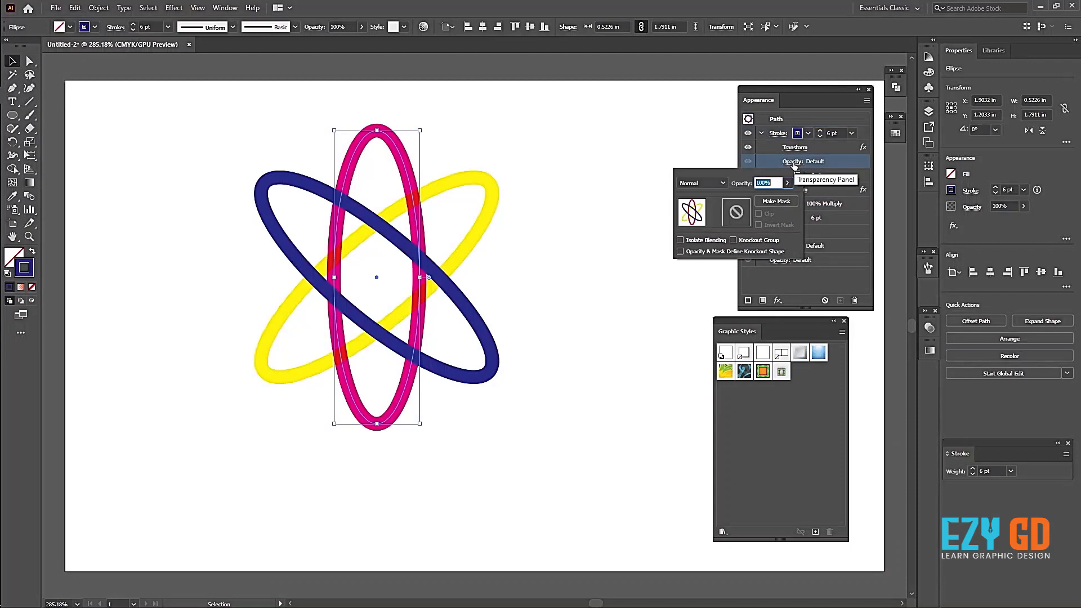
left_click(720, 185)
left_click(709, 211)
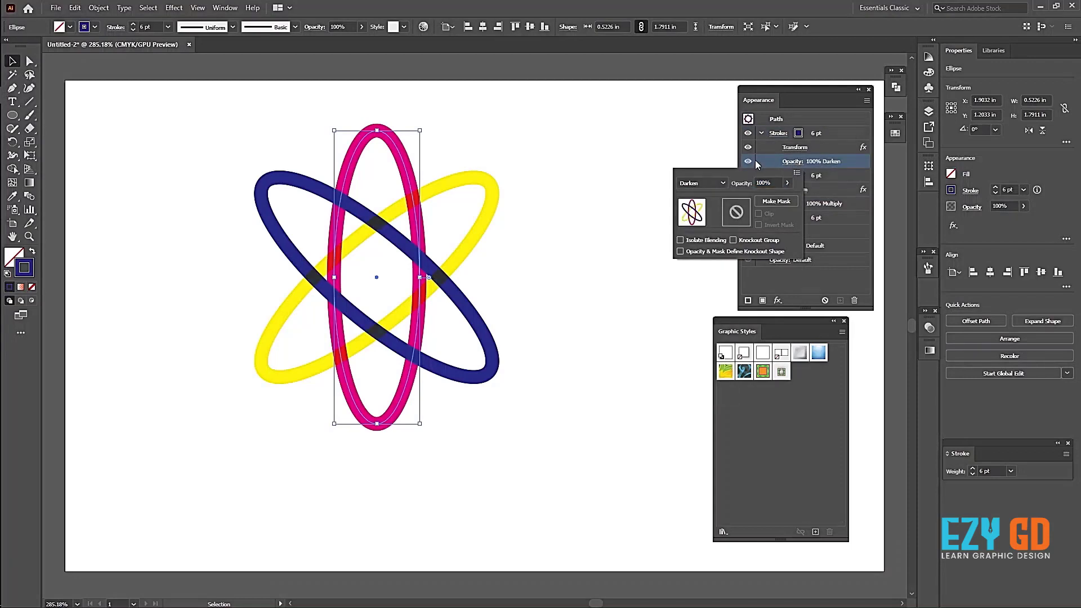
left_click(723, 184)
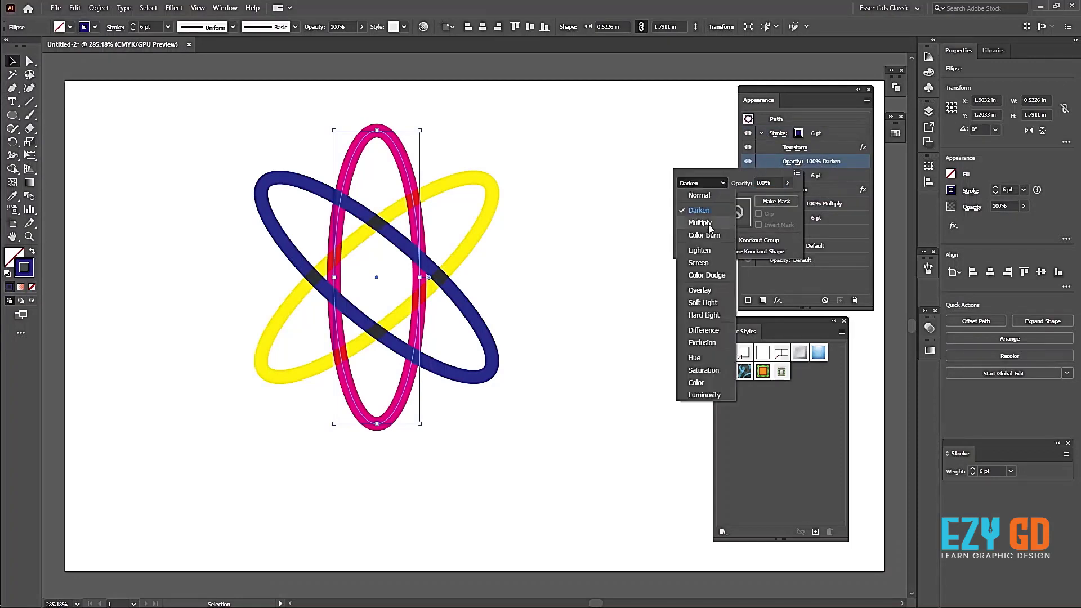
left_click(711, 229)
left_click(701, 183)
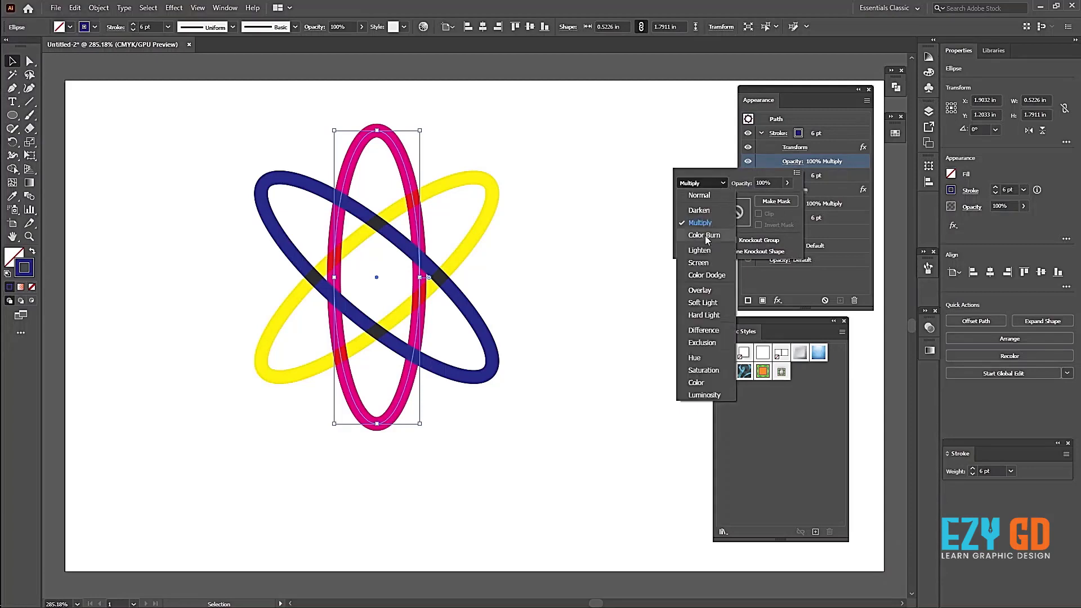
left_click(706, 241)
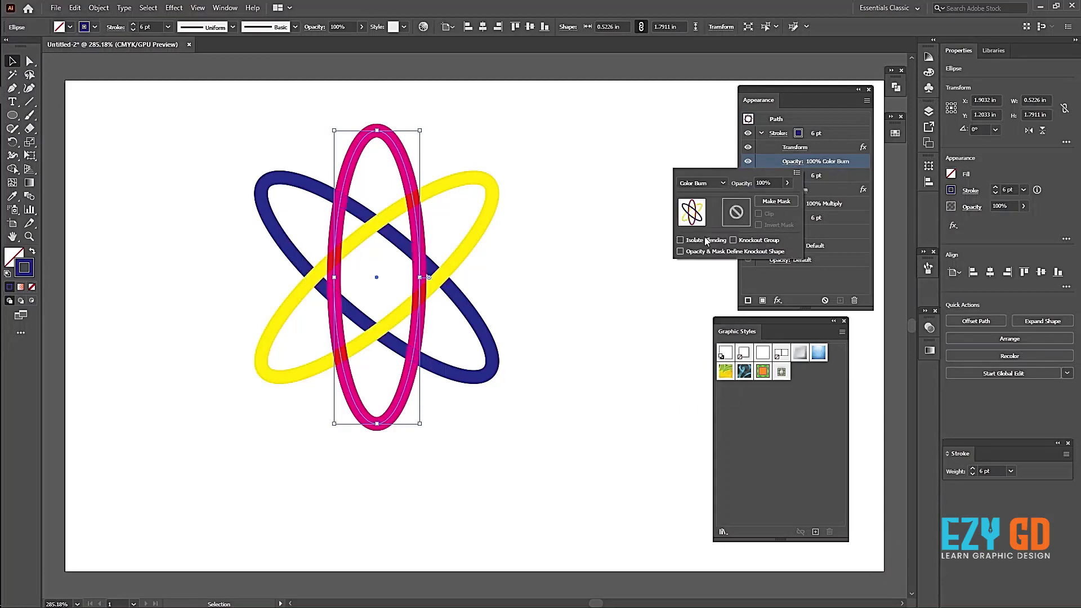
left_click(723, 183)
left_click(711, 254)
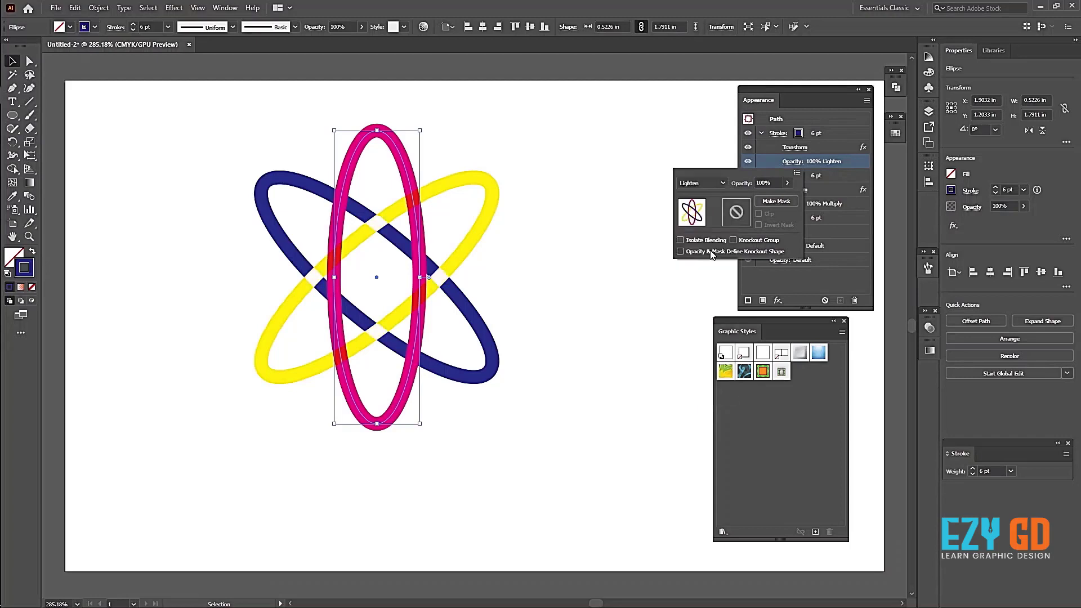
left_click(721, 185)
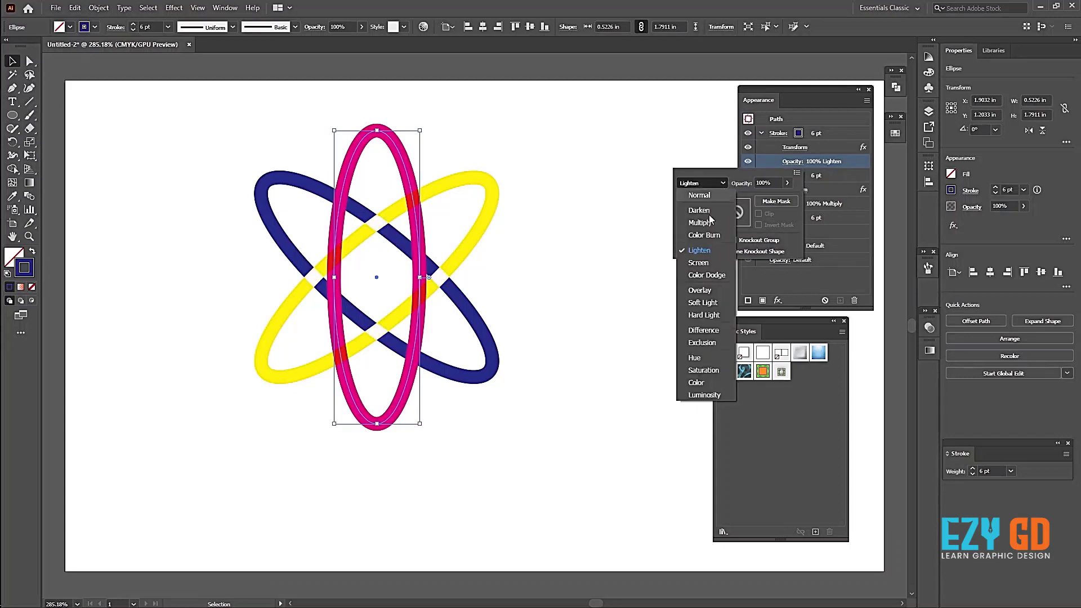
left_click(700, 263)
Try Color Dodge, Overlay, Soft Light and Hard Light, then settle on Difference for the blue stroke.
left_click(723, 184)
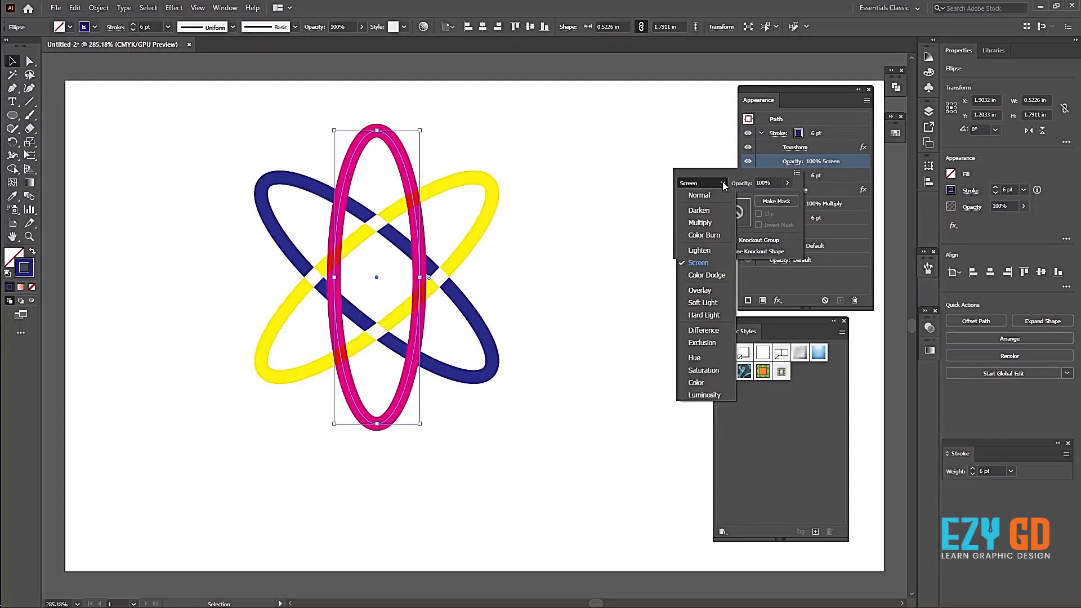
left_click(719, 275)
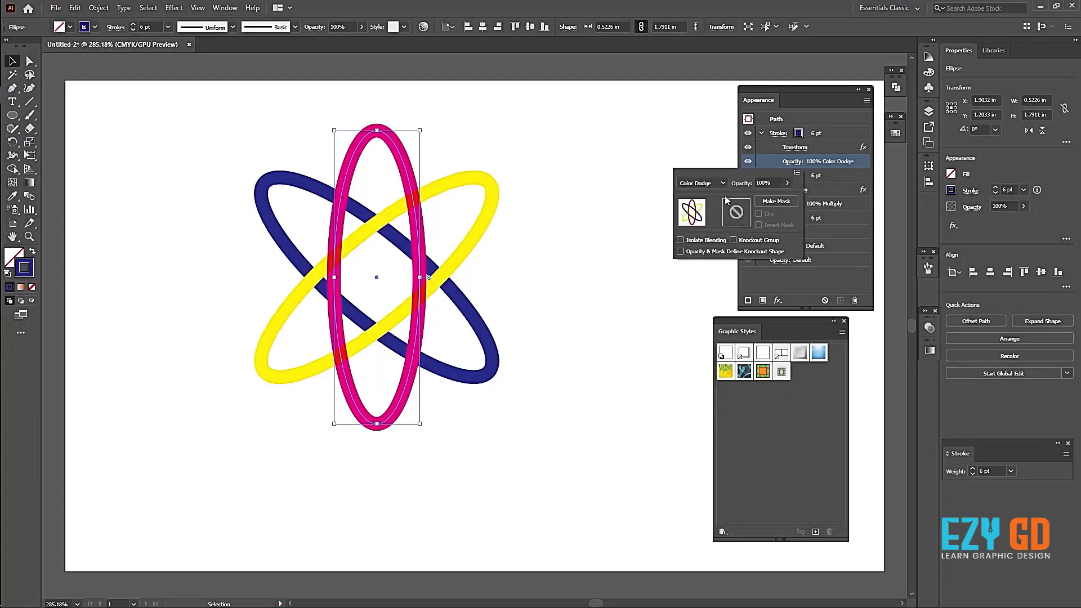
left_click(723, 184)
left_click(713, 292)
left_click(723, 184)
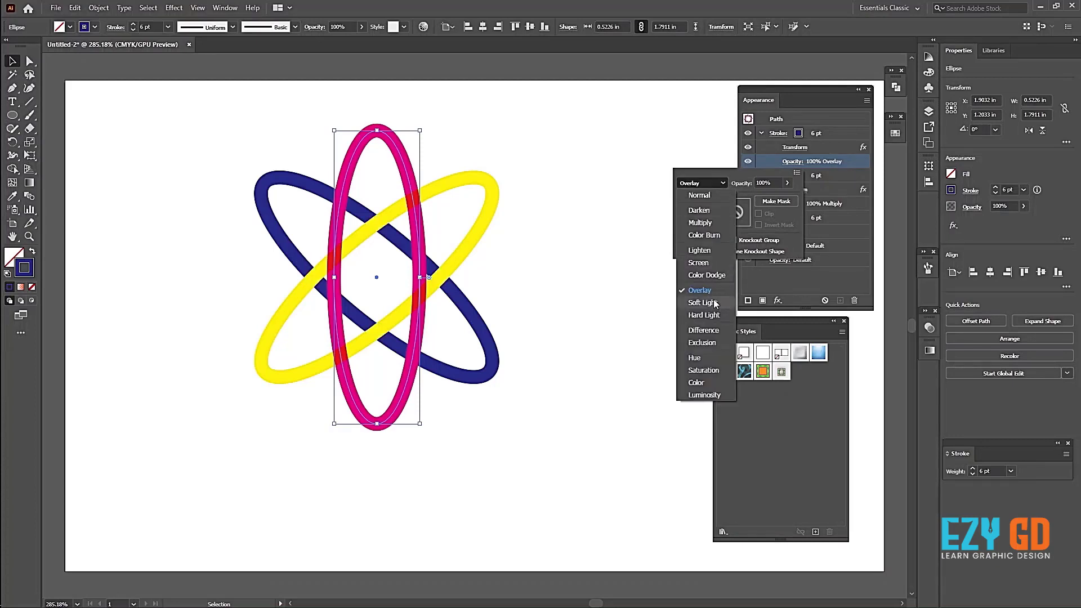
left_click(714, 303)
left_click(722, 184)
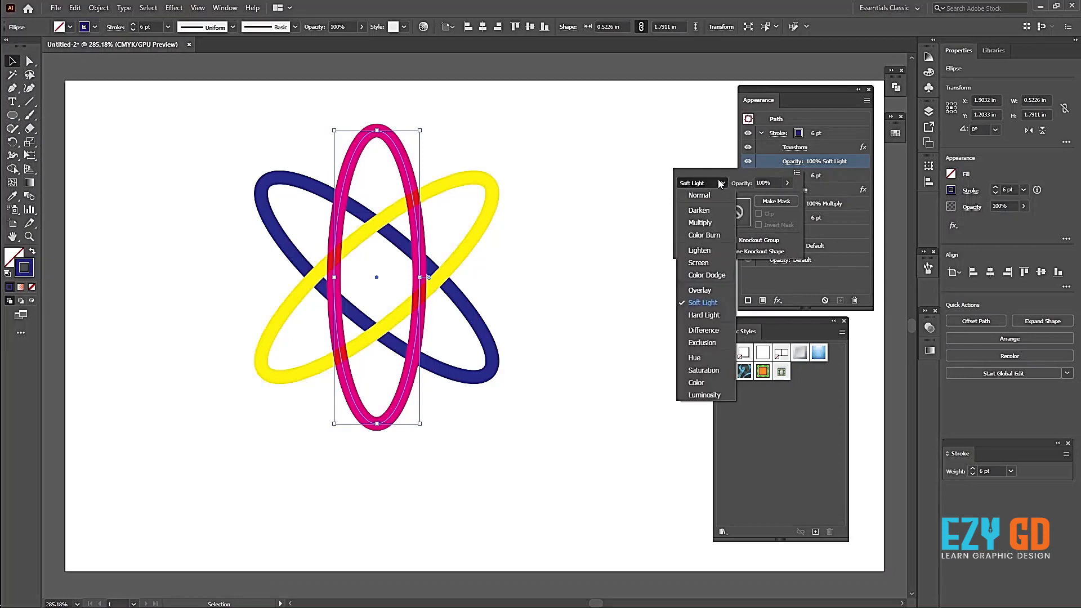
left_click(714, 316)
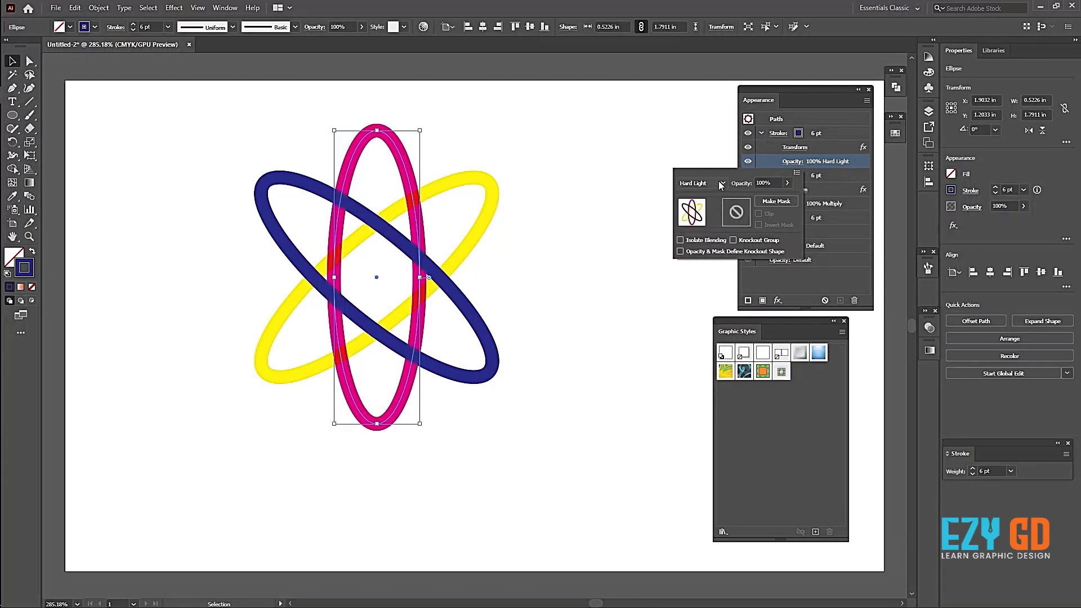
left_click(715, 183)
left_click(713, 332)
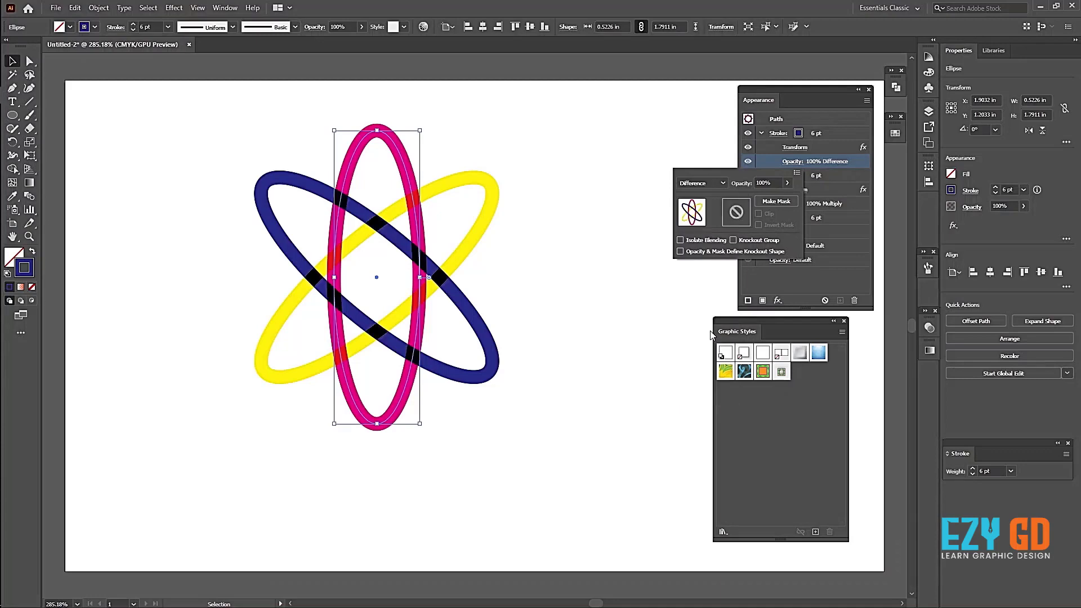
Move the ellipse artwork further left and reselect it.
left_click(593, 262)
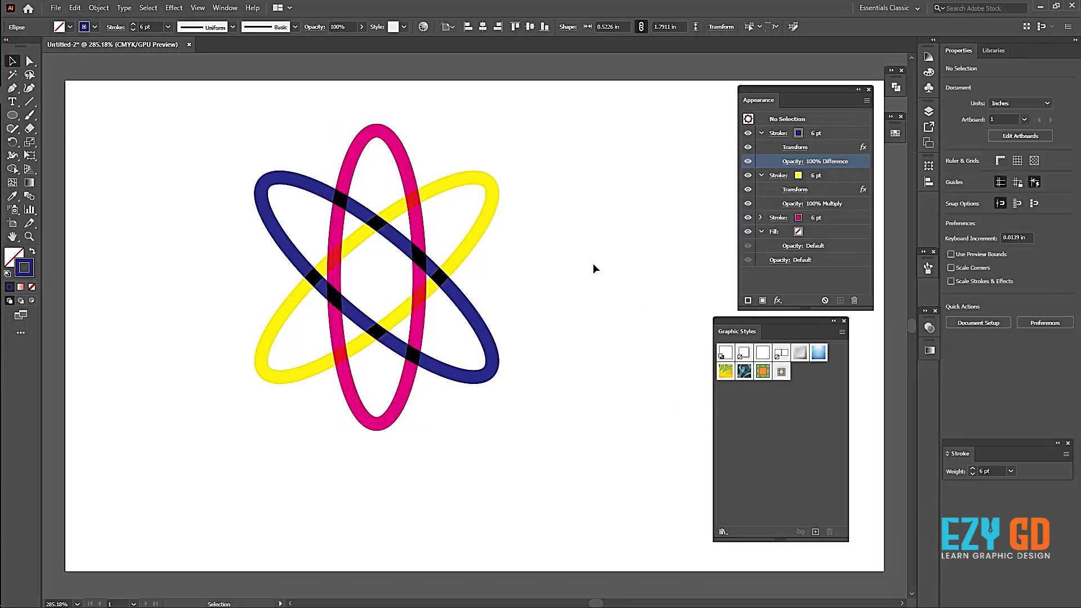
left_click_drag(419, 242, 533, 318)
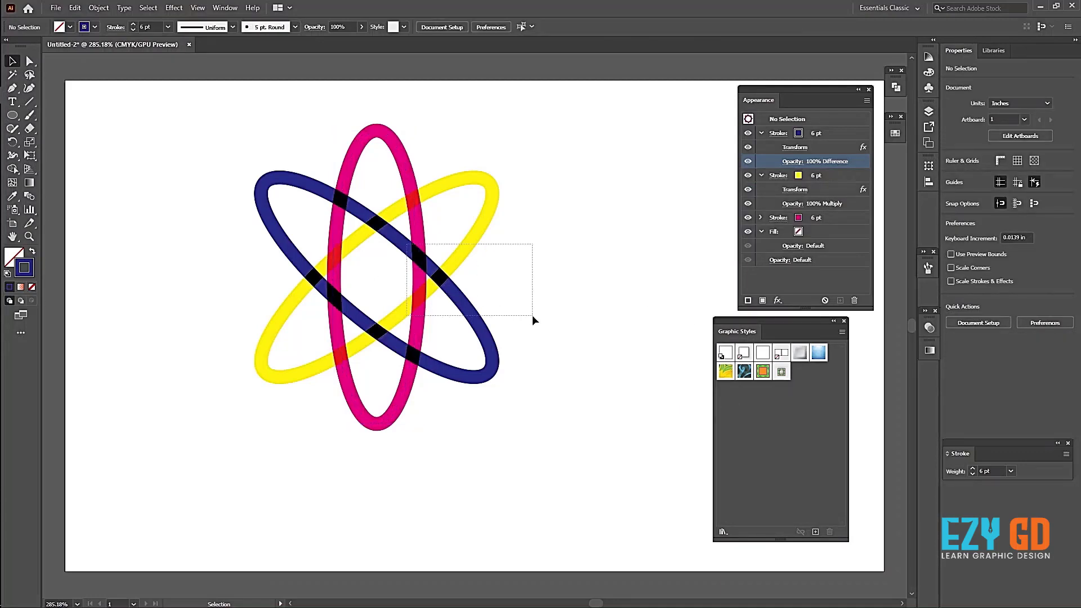
left_click_drag(419, 255, 331, 225)
left_click(538, 298)
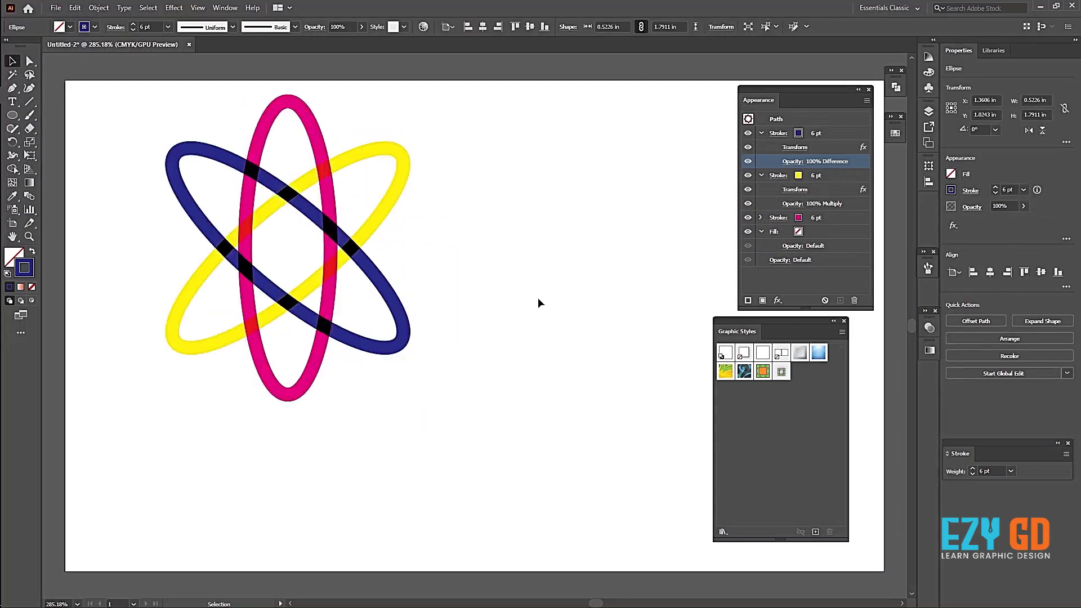
mouse_move(212, 131)
left_mouse_down()
mouse_move(350, 250)
mouse_move(796, 417)
mouse_move(576, 387)
left_mouse_up()
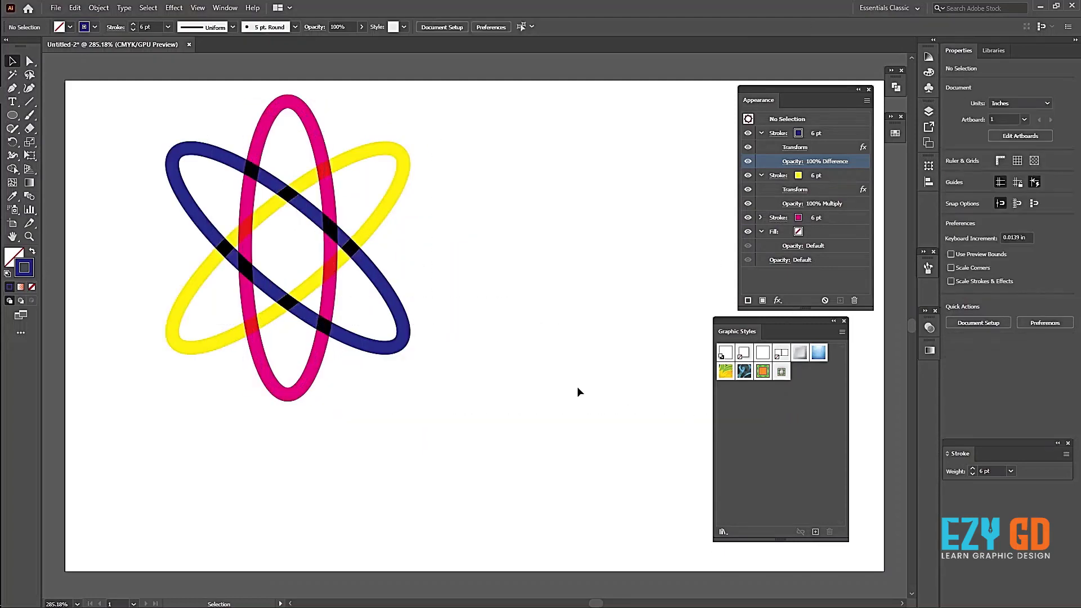
Save the ellipse's appearance as Graphic Style 3, then delete the ellipse.
left_click(267, 205)
left_click(815, 532)
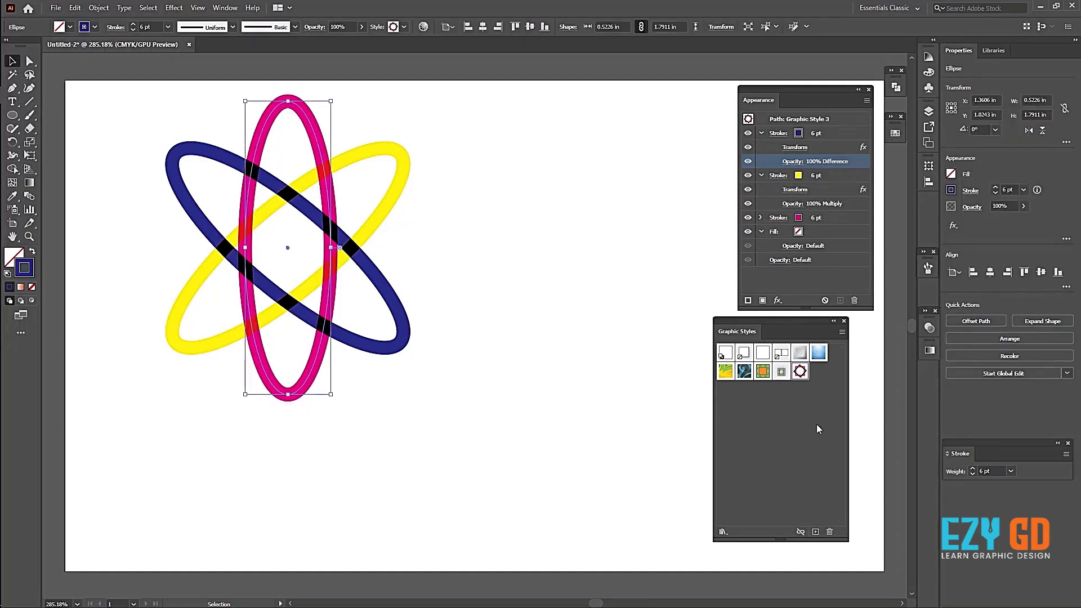
key("ctrl+a")
key("Delete")
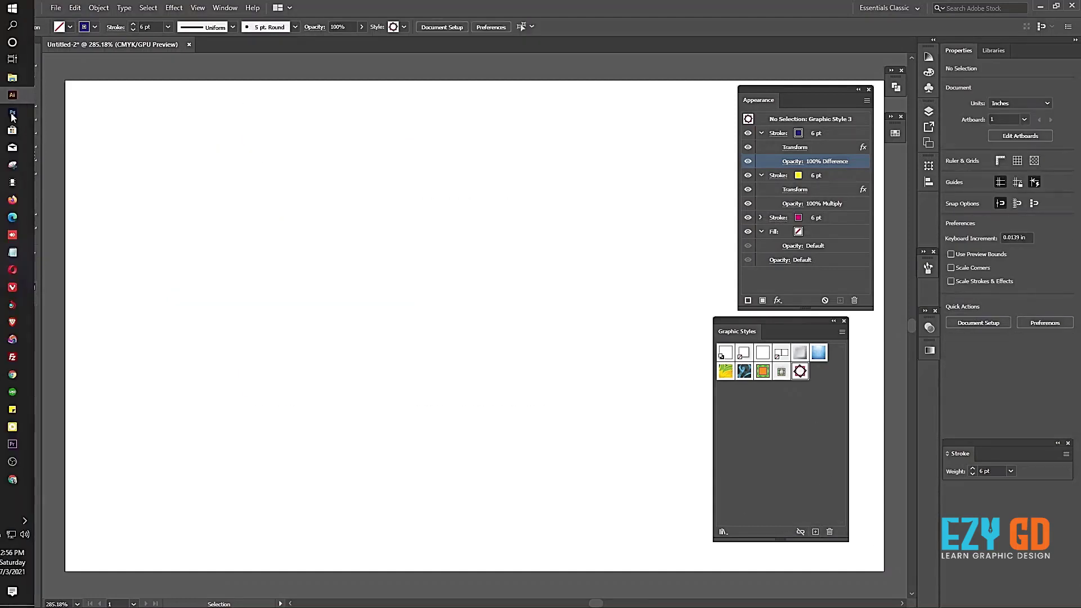
Draw a square-cornered rectangle, apply Graphic Style 3, then delete it.
left_click_drag(12, 115, 68, 129)
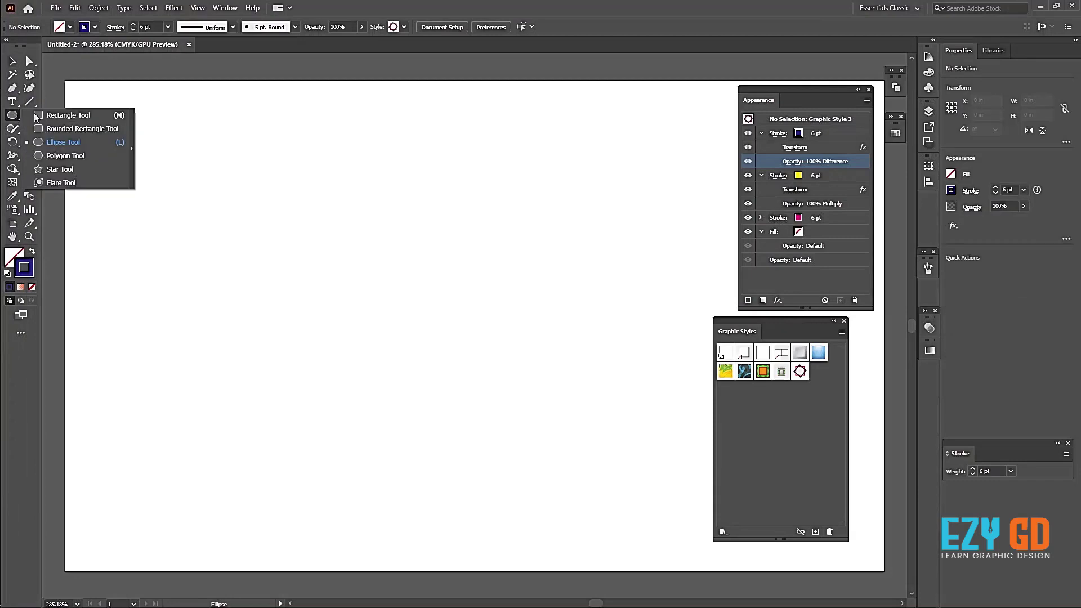
mouse_move(167, 214)
left_mouse_down()
mouse_move(512, 435)
mouse_move(588, 498)
left_mouse_up()
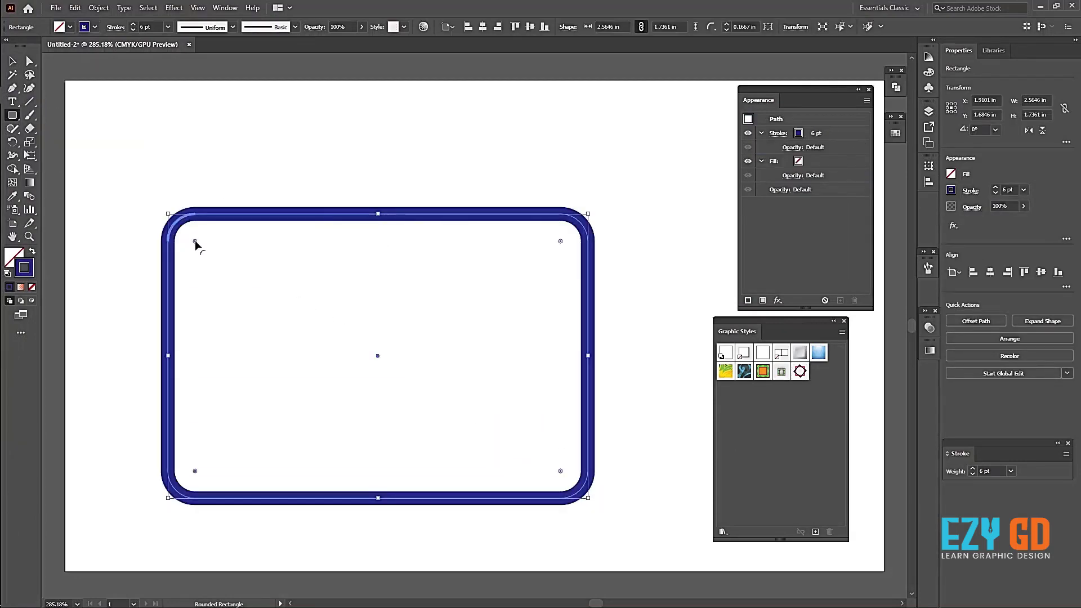
left_click_drag(196, 244, 135, 158)
left_click(800, 371)
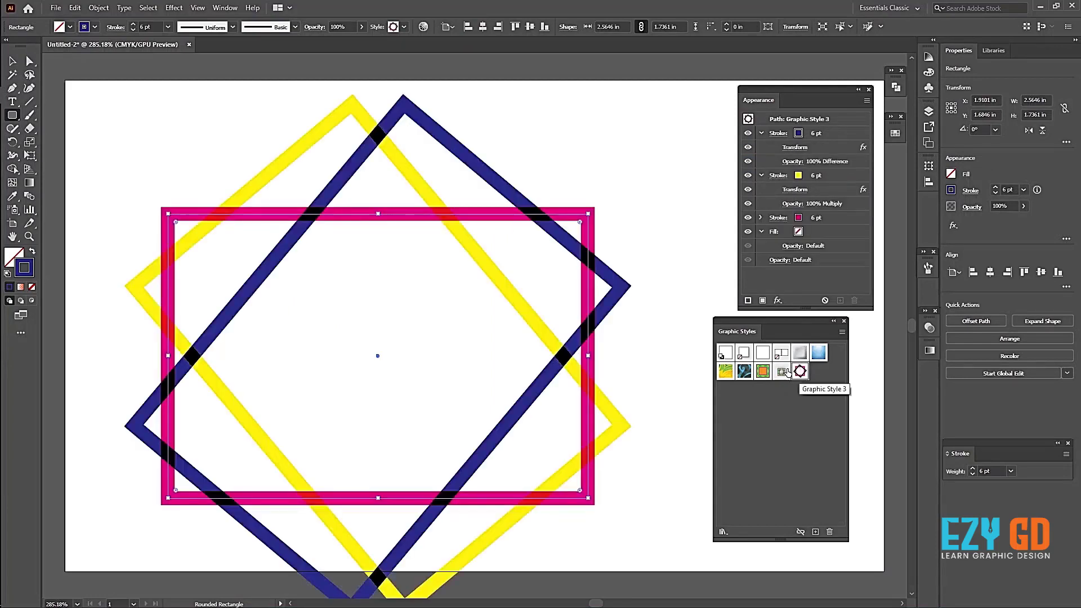
left_click(12, 60)
left_click(127, 117)
left_click_drag(151, 126, 493, 360)
key("Delete")
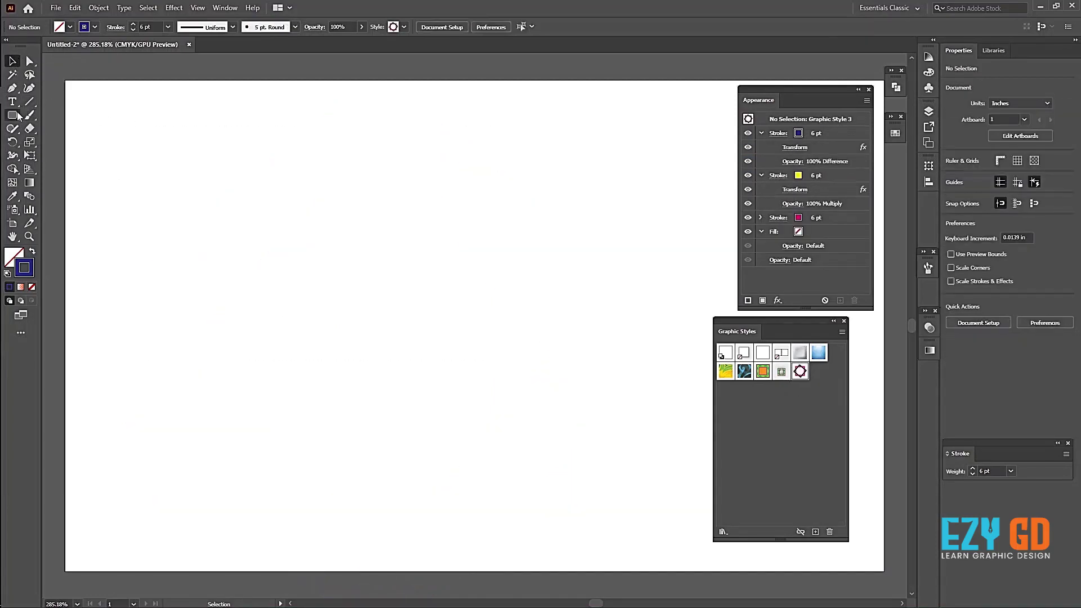
Draw a hexagon, apply Graphic Style 3, move it, then delete it.
left_click_drag(19, 116, 66, 154)
mouse_move(283, 185)
left_mouse_down()
mouse_move(372, 273)
mouse_move(493, 346)
left_mouse_up()
left_click(800, 372)
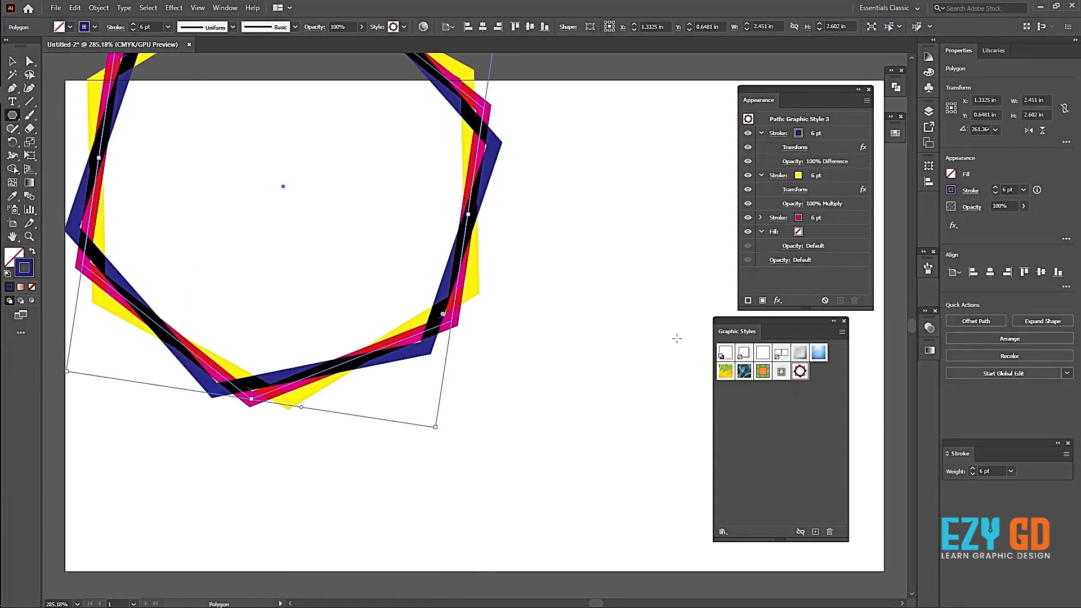
left_click(12, 60)
left_click(478, 352)
left_click_drag(477, 353, 450, 327)
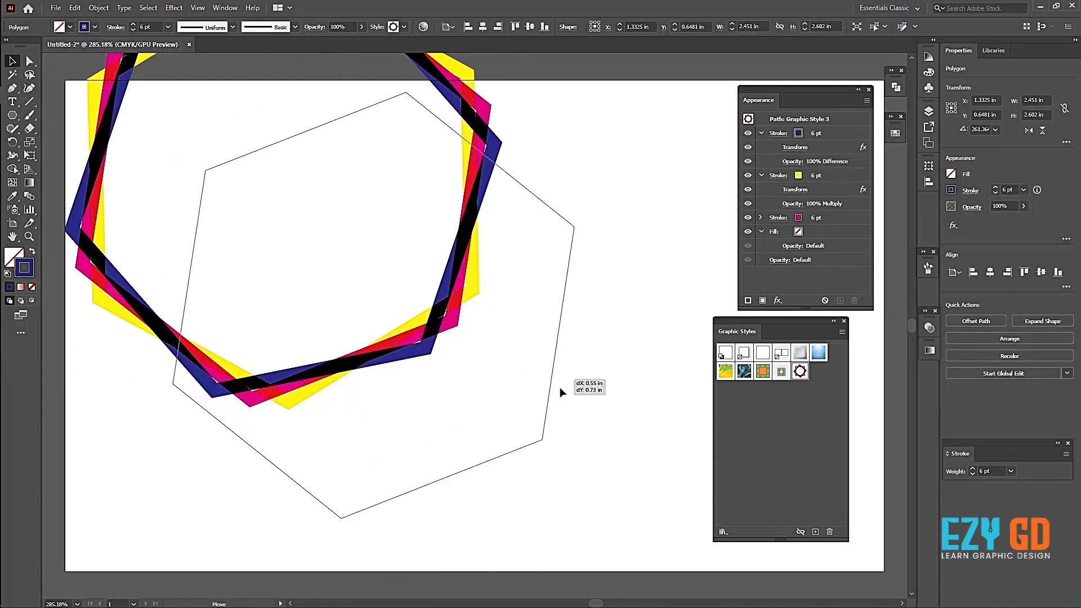
left_click_drag(463, 263, 560, 388)
left_click(650, 270)
left_click_drag(343, 141, 614, 333)
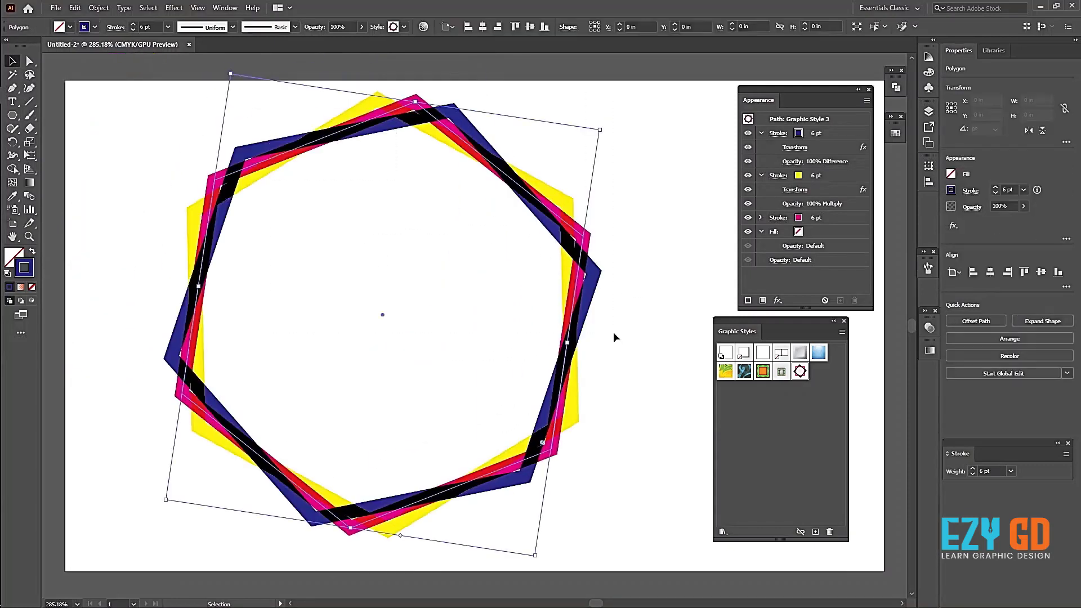
key("Delete")
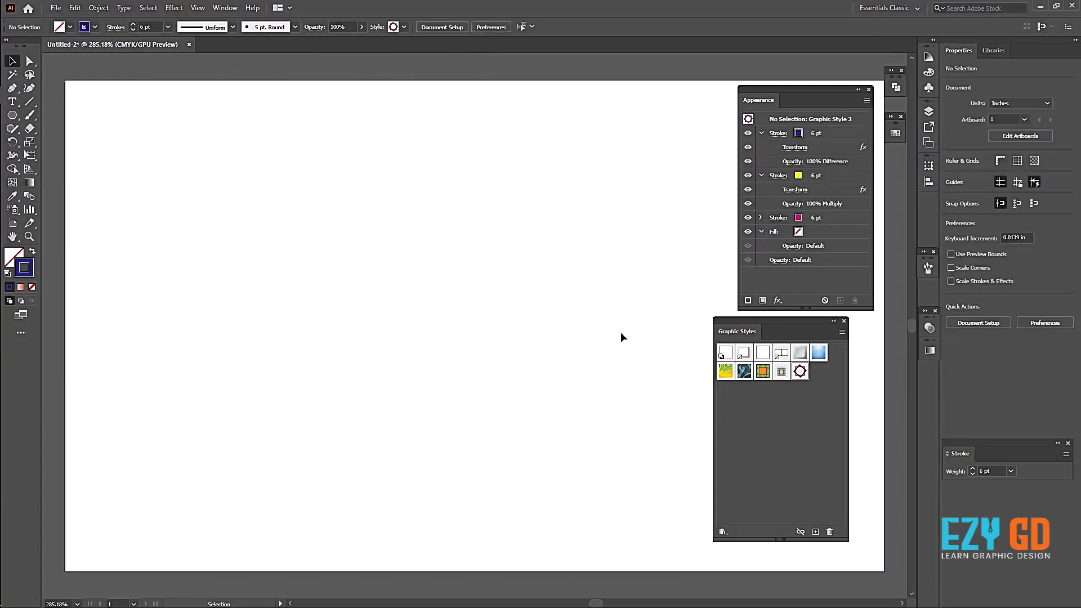
Reset the appearance to no fill and no stroke, then draw a large star.
left_click(867, 99)
left_click(912, 154)
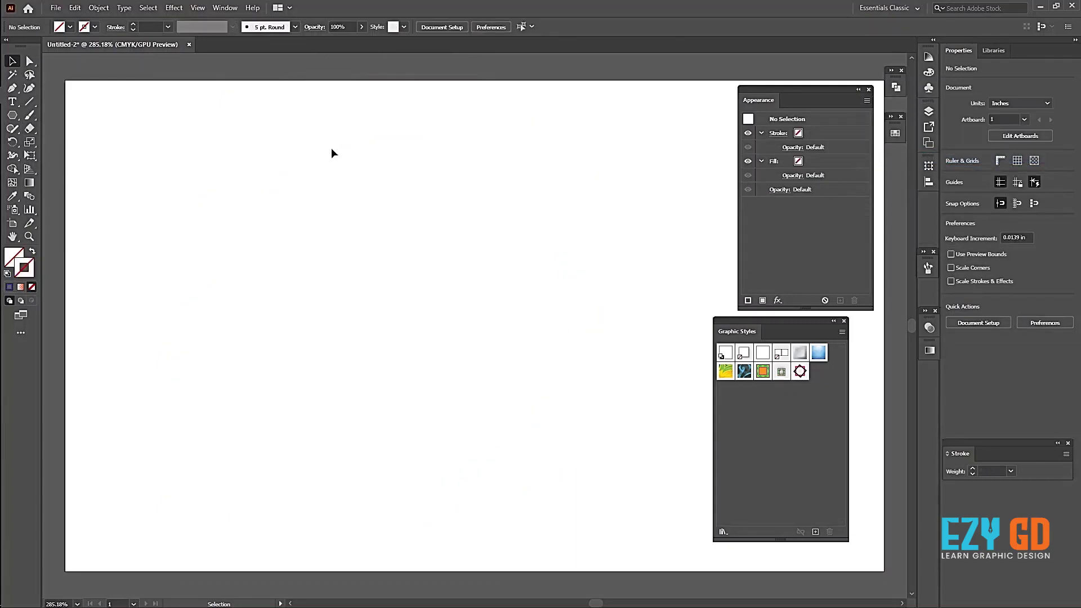
left_click_drag(12, 116, 66, 173)
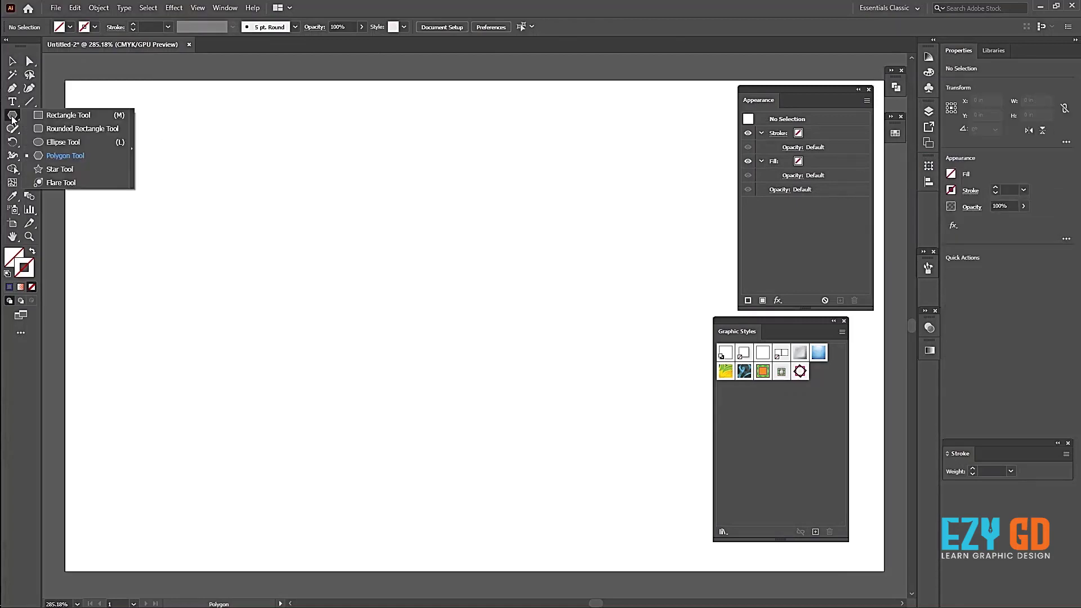
mouse_move(343, 246)
left_mouse_down()
mouse_move(476, 365)
mouse_move(512, 379)
left_mouse_up()
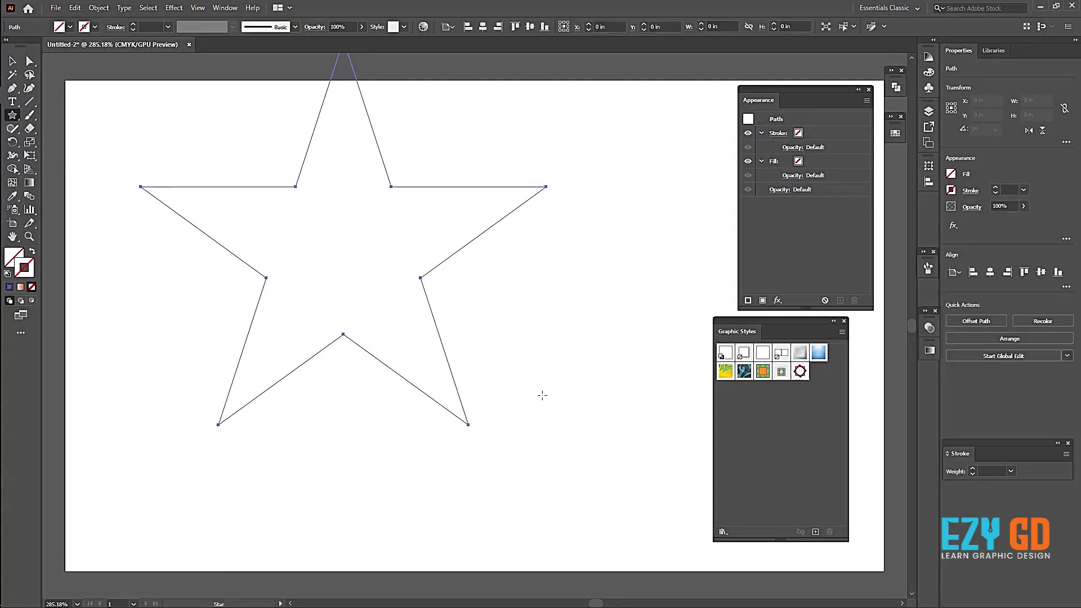
Fill the star dark blue and move it toward the artboard centre.
left_click(763, 161)
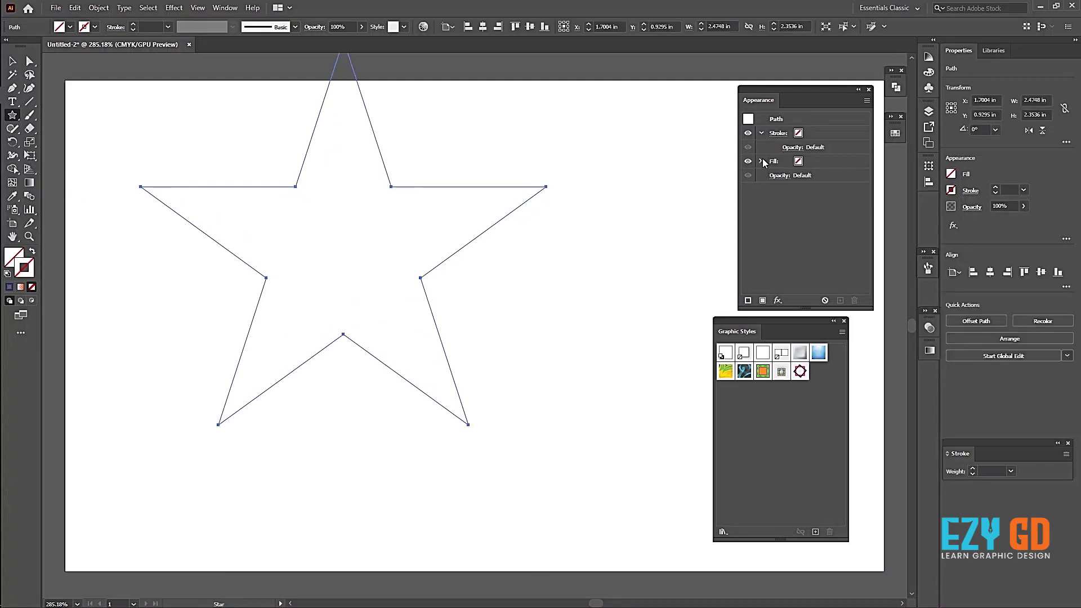
left_click(798, 161)
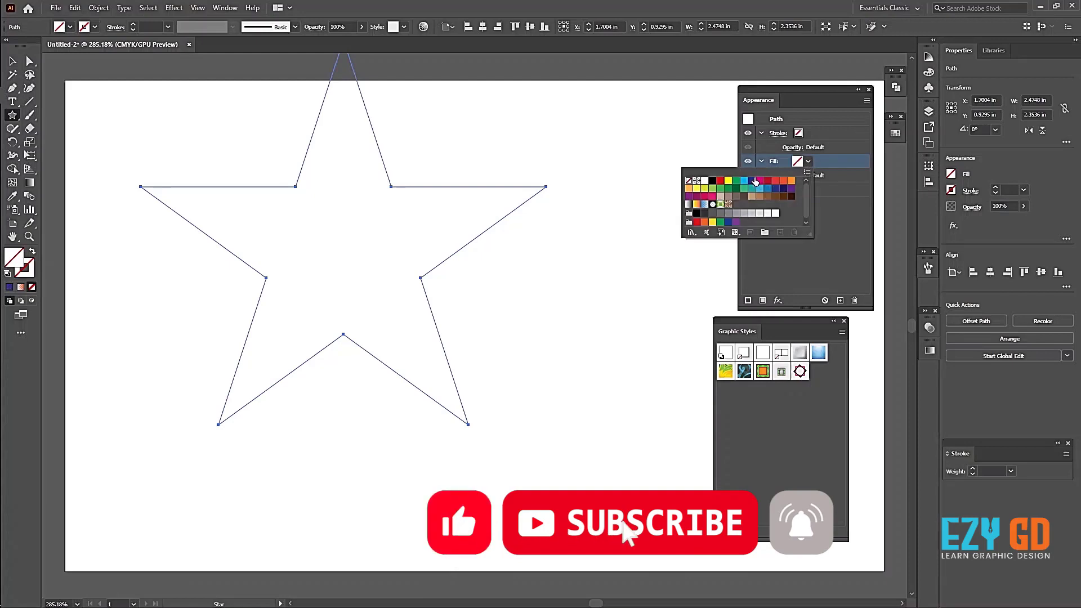
left_click(751, 180)
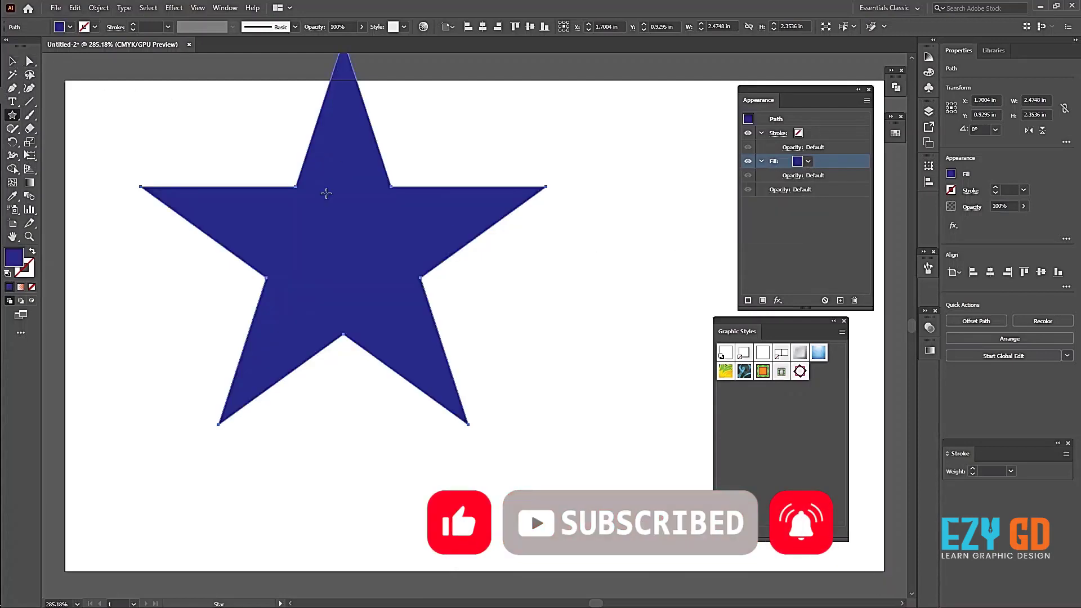
left_click_drag(359, 203, 383, 306)
key("ctrl+z")
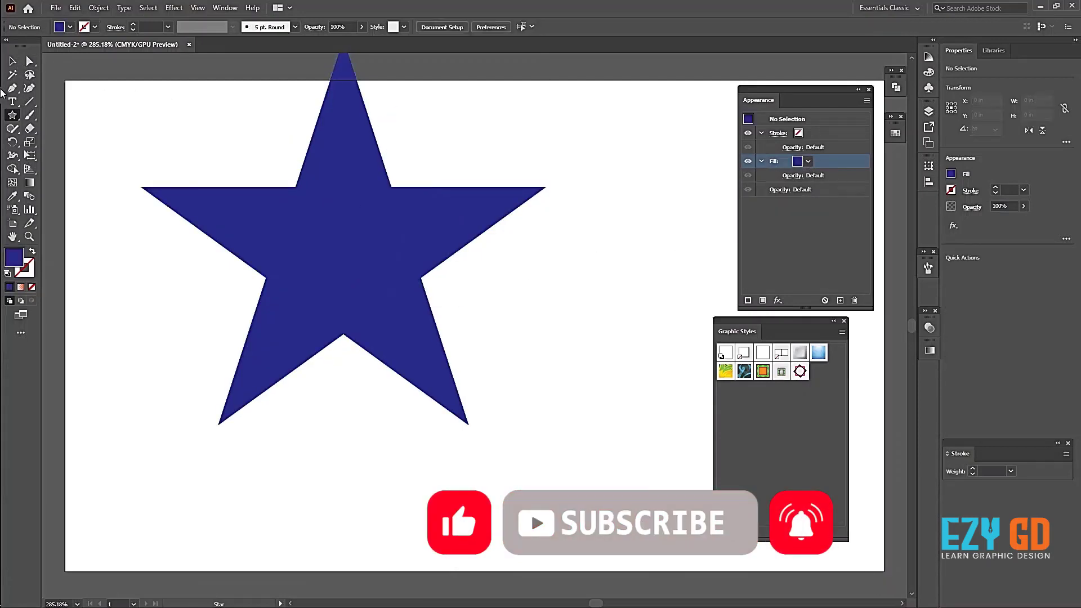
key("v")
left_click_drag(364, 216, 389, 305)
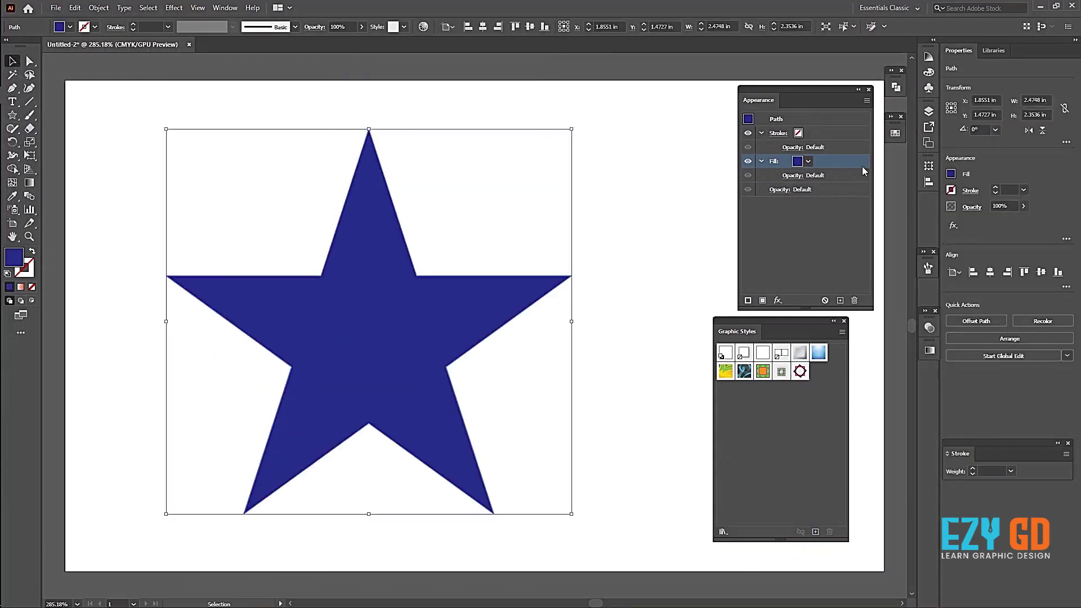
Apply Round Corners to the star, trying 0.625 and 0.875 before settling on 0.375 in.
left_click(777, 300)
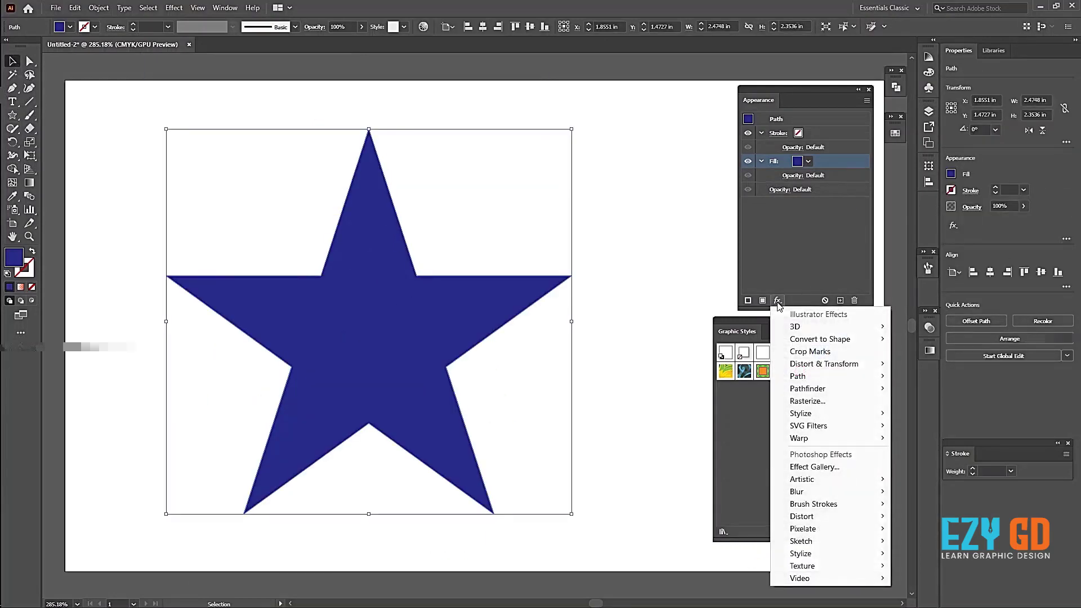
mouse_move(800, 414)
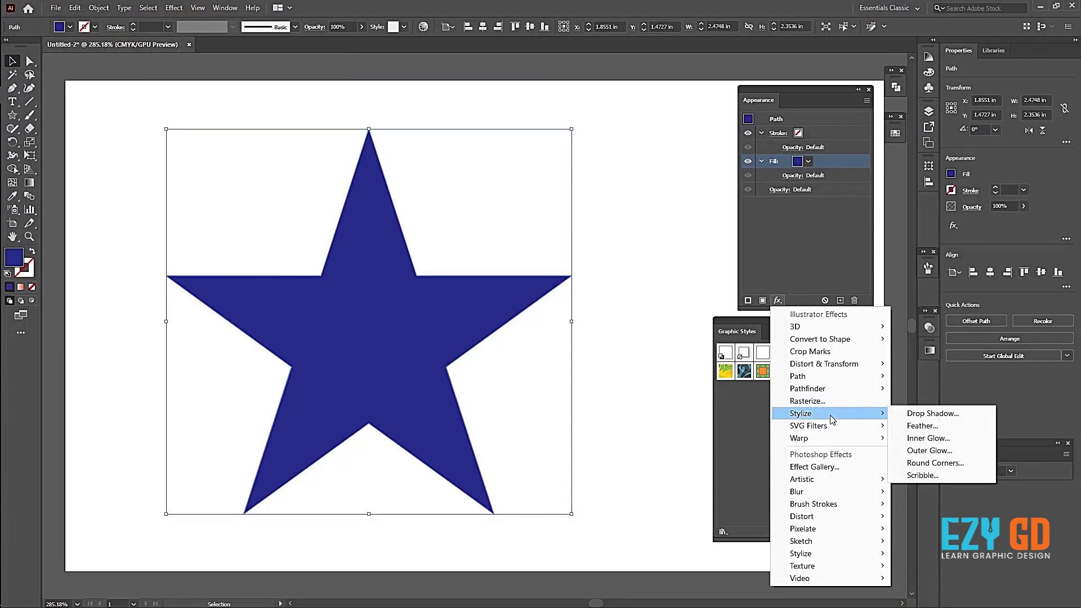
left_click(933, 463)
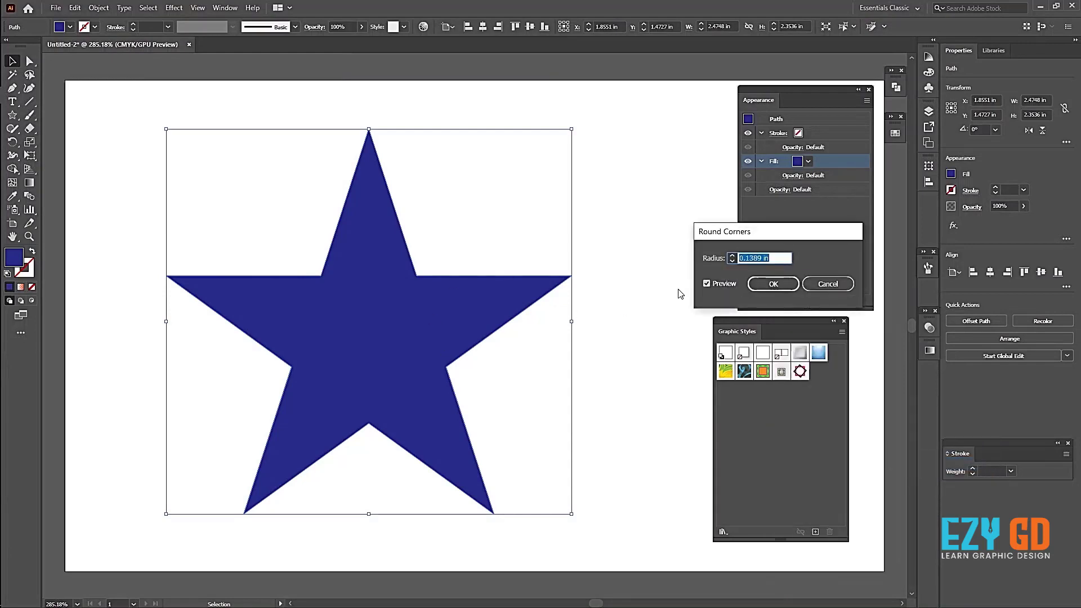
type("0.625")
key("Tab")
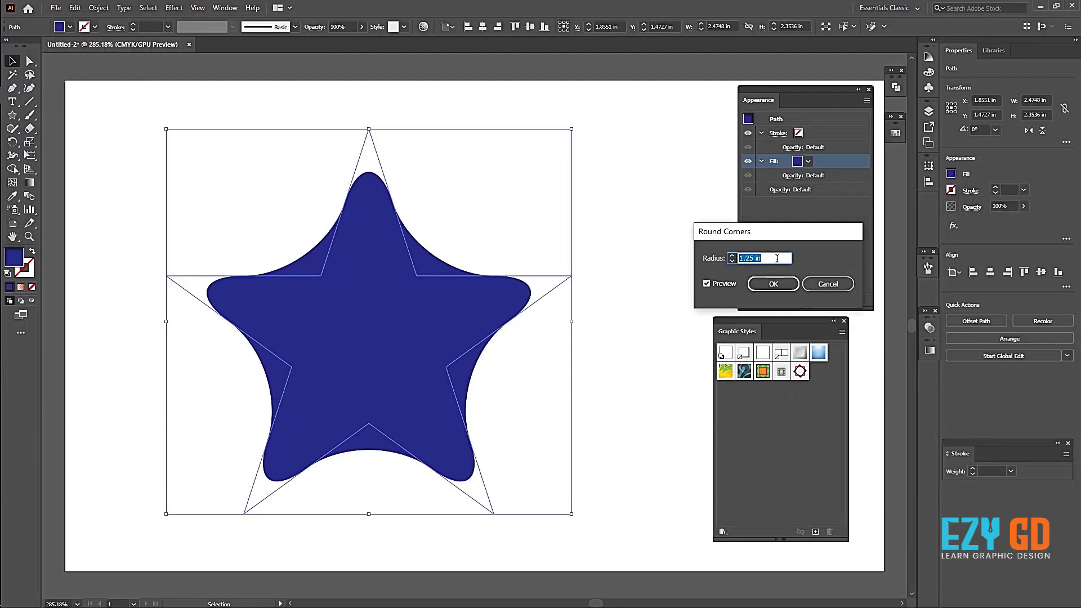
type("0.875")
key("Tab")
key("Down")
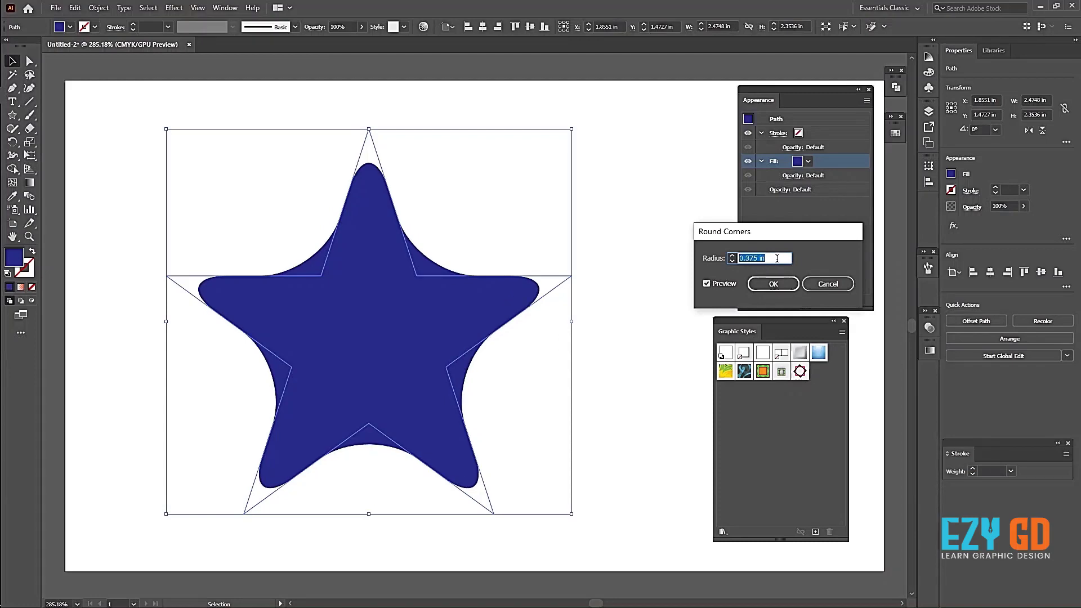
key("Down")
left_click(774, 285)
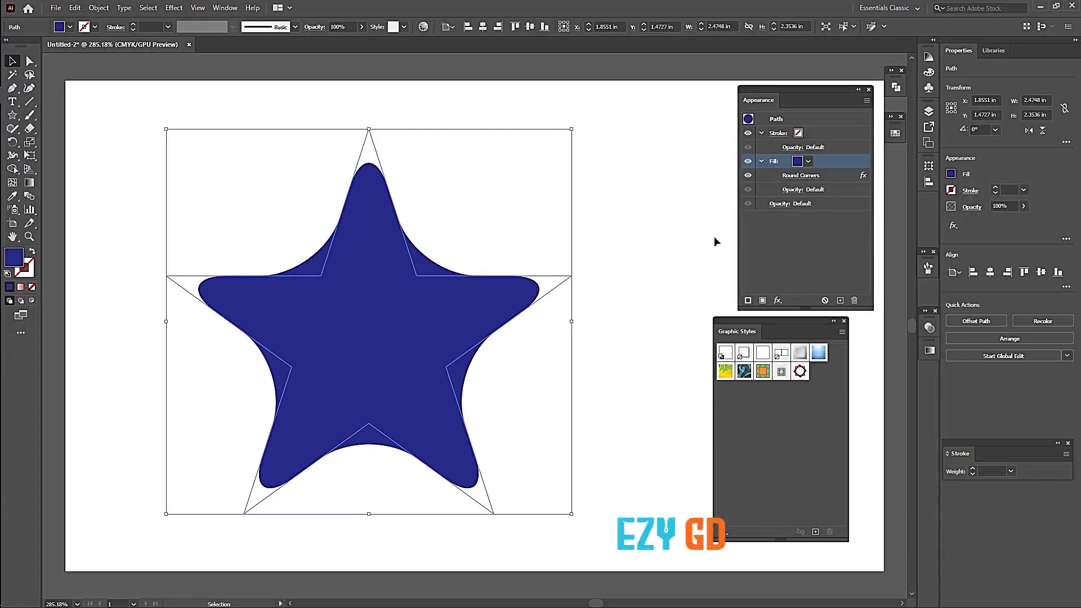
Add a red stroke to the star, remove it again, and select the fill.
left_click(867, 100)
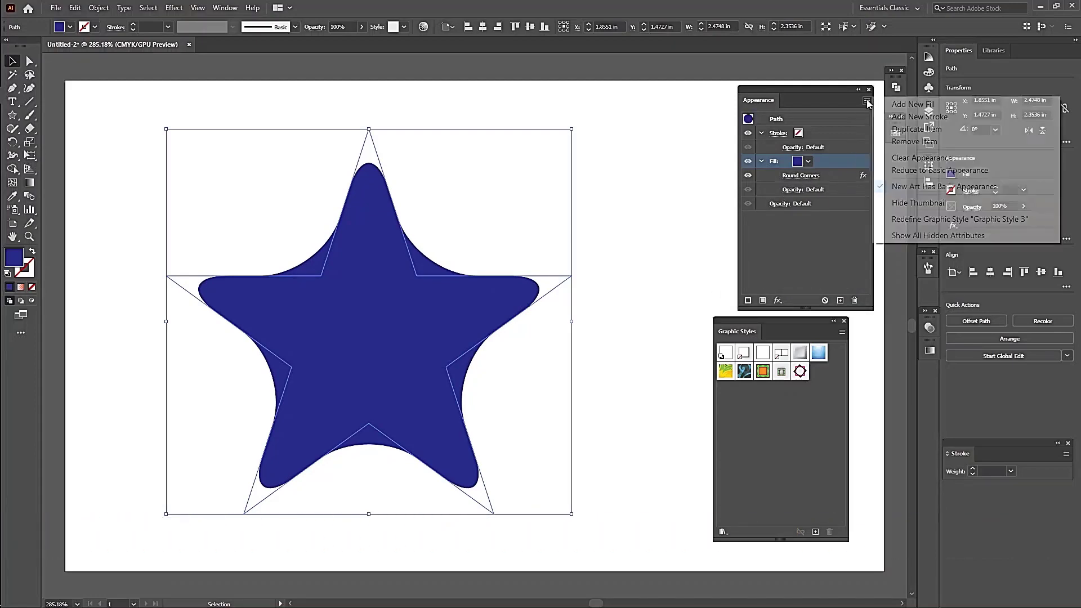
left_click(936, 118)
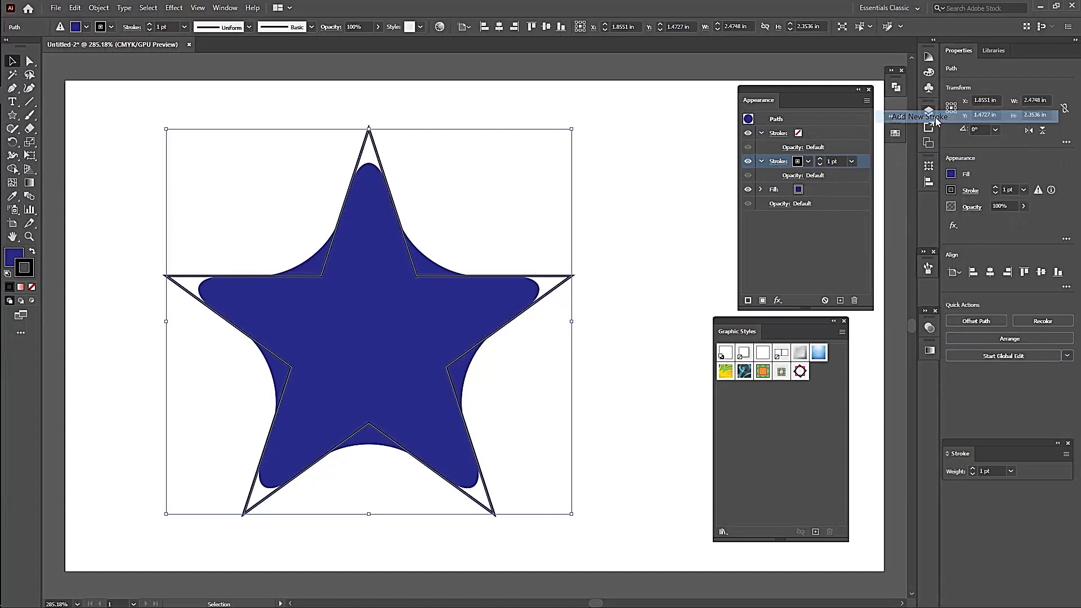
left_click(809, 162)
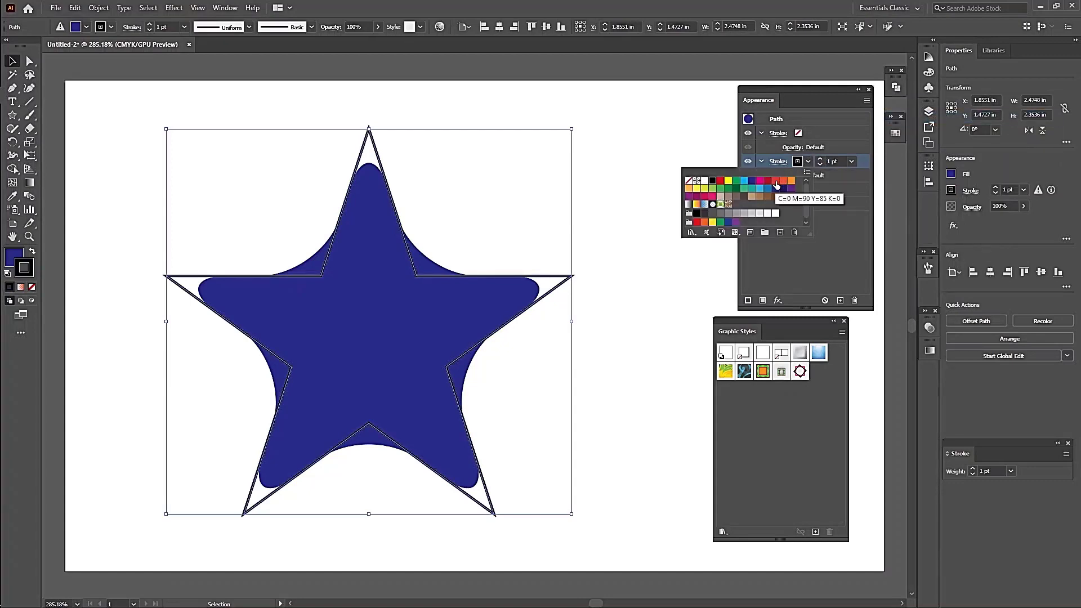
left_click(776, 181)
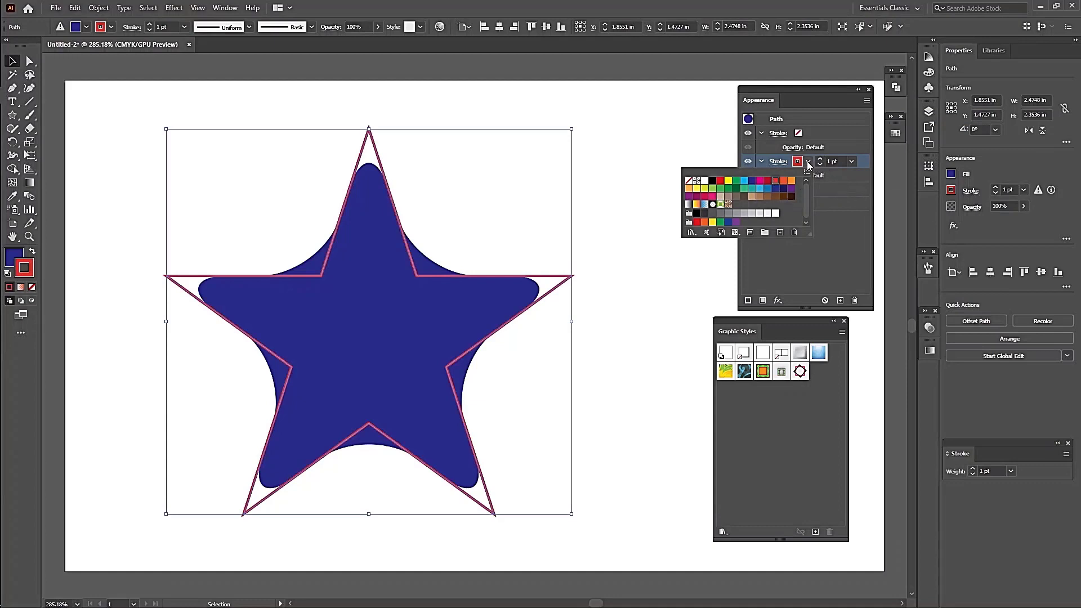
left_click(867, 165)
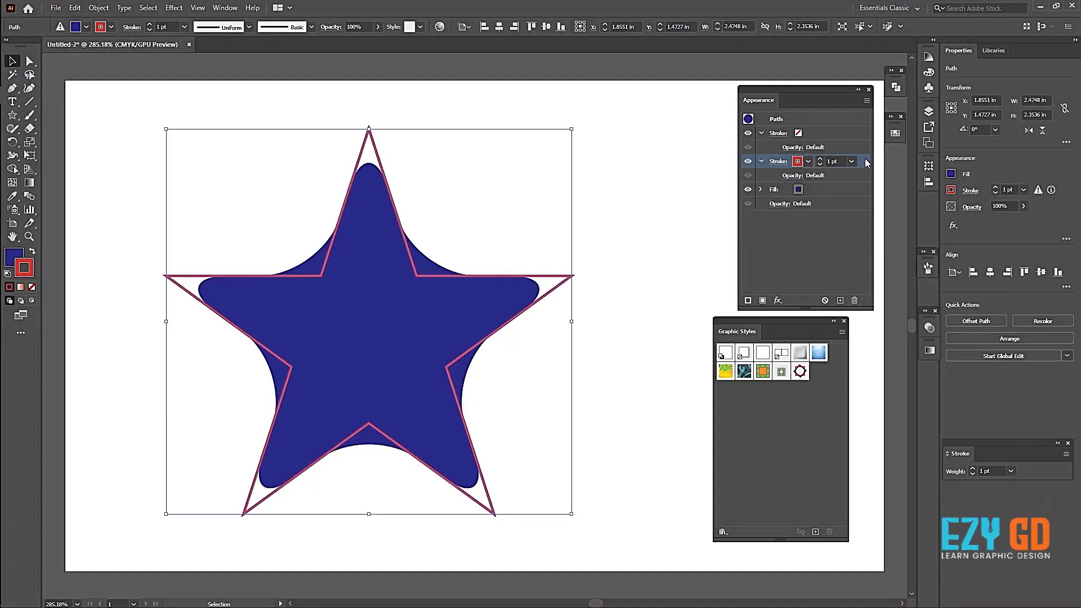
left_click(854, 300)
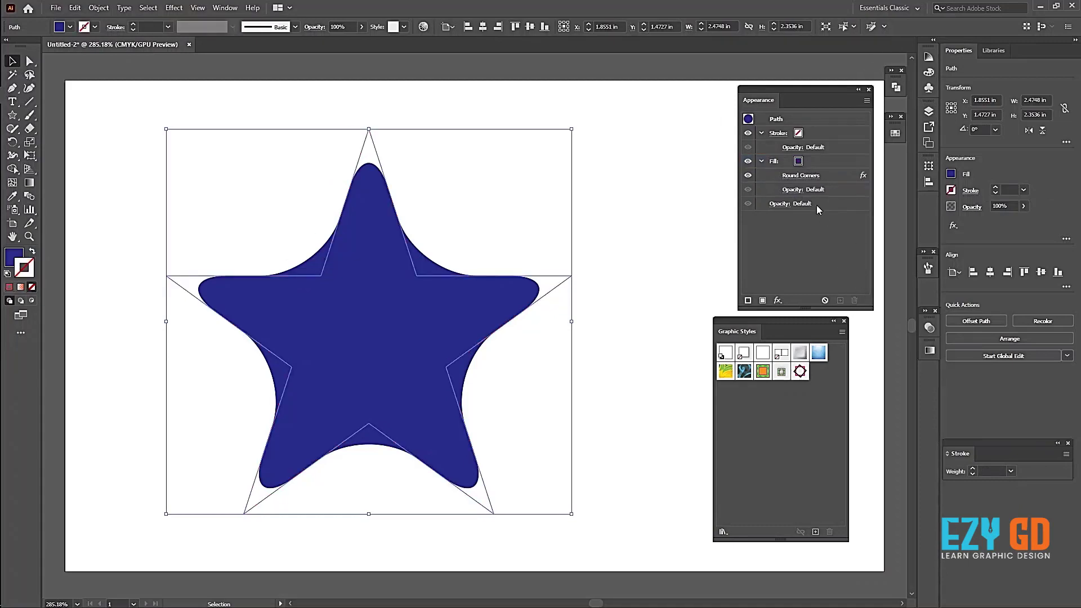
left_click(804, 164)
Duplicate the star's dark blue fill and make the top copy red.
left_click(842, 301)
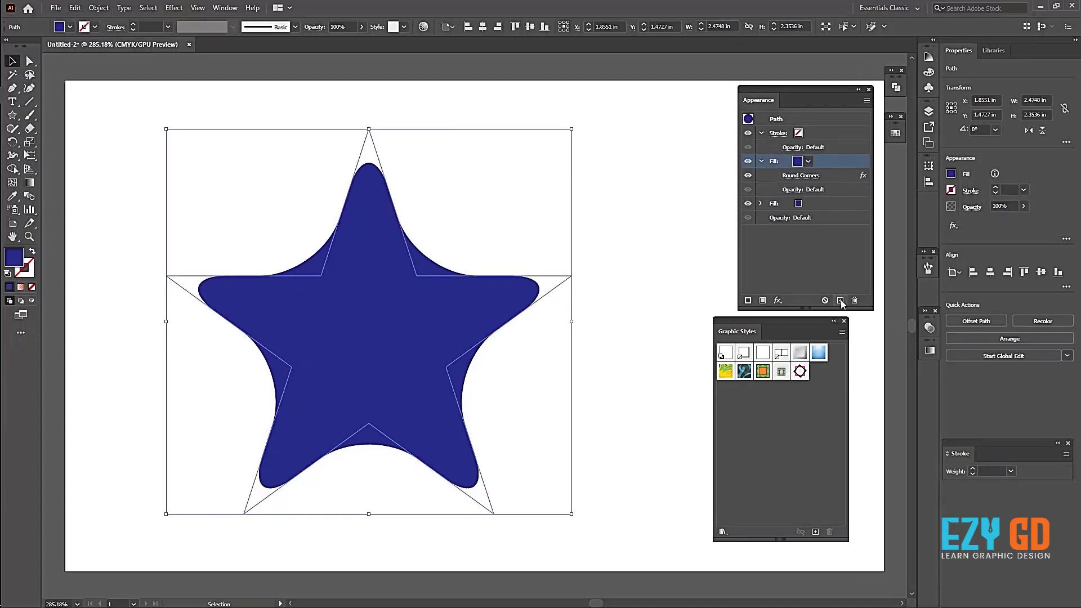
left_click(809, 163)
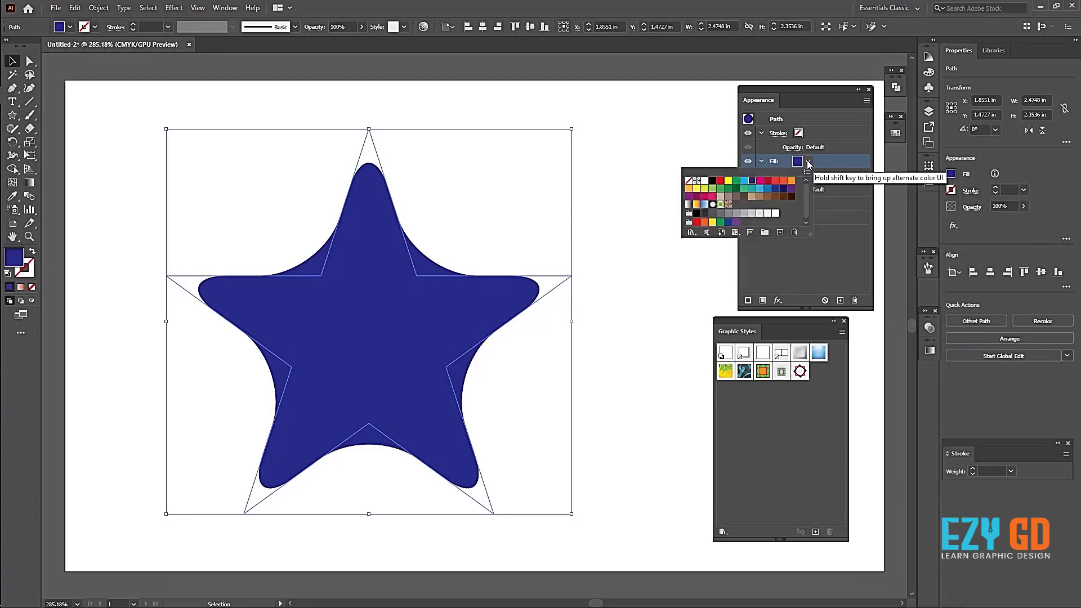
left_click(775, 181)
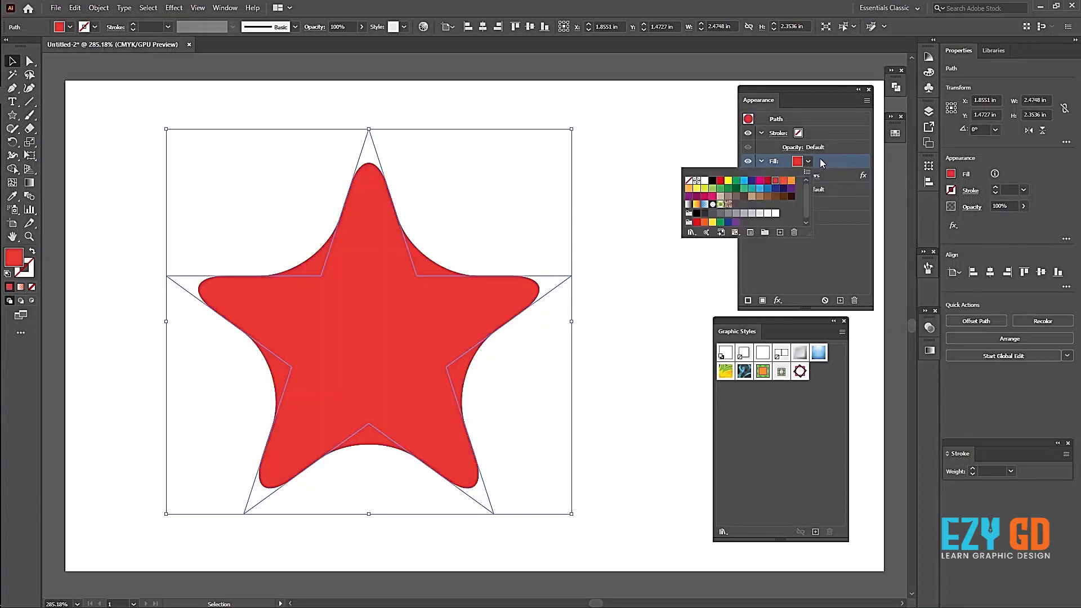
left_click(778, 300)
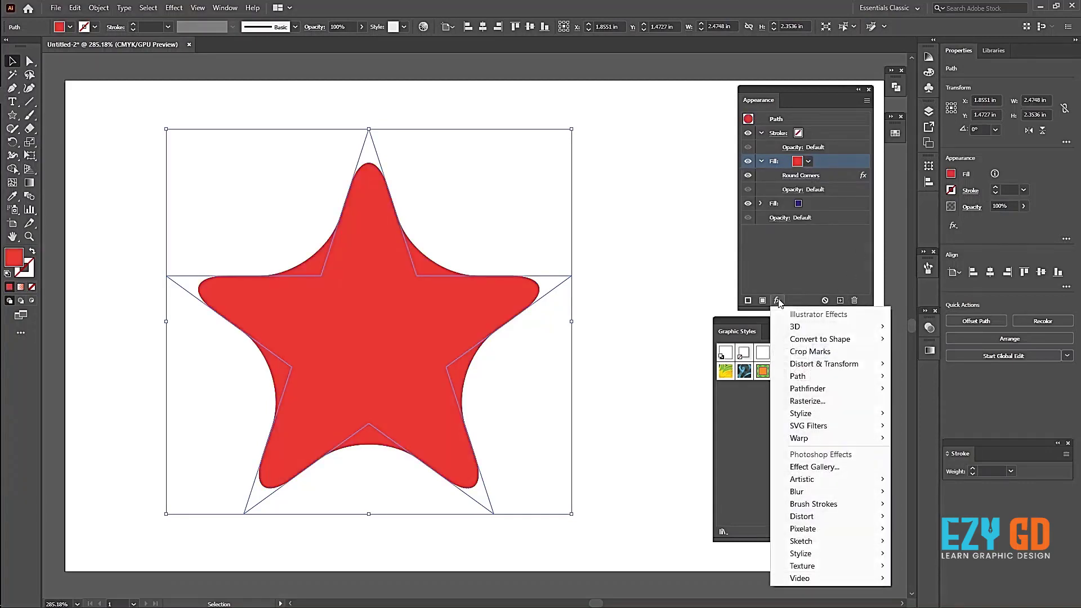
mouse_move(823, 364)
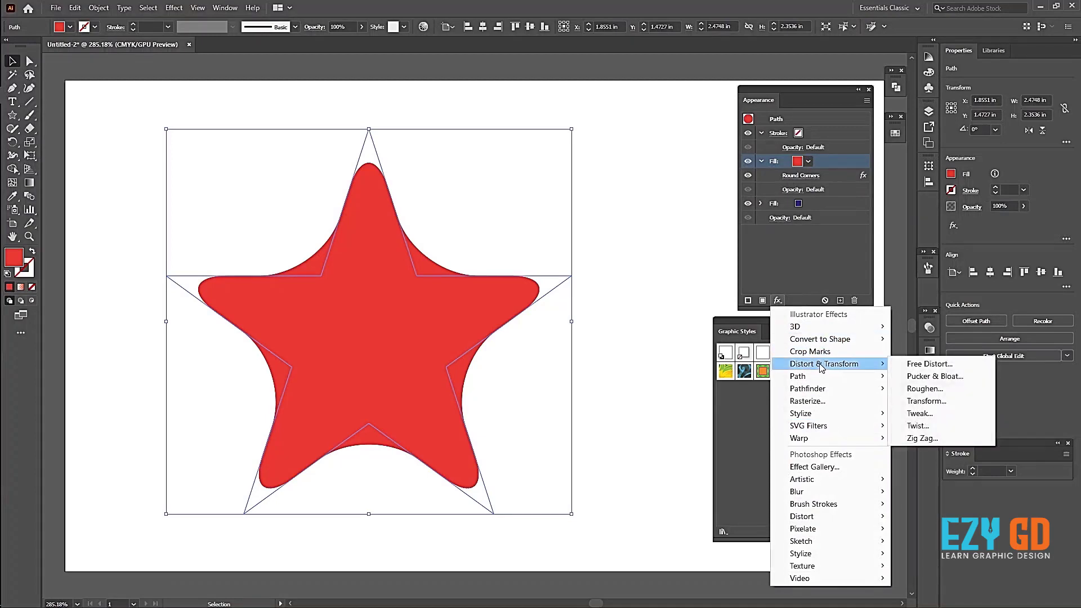
Pucker the red top fill to about −91% with Pucker & Bloat.
left_click(939, 376)
left_click_drag(594, 261, 937, 227)
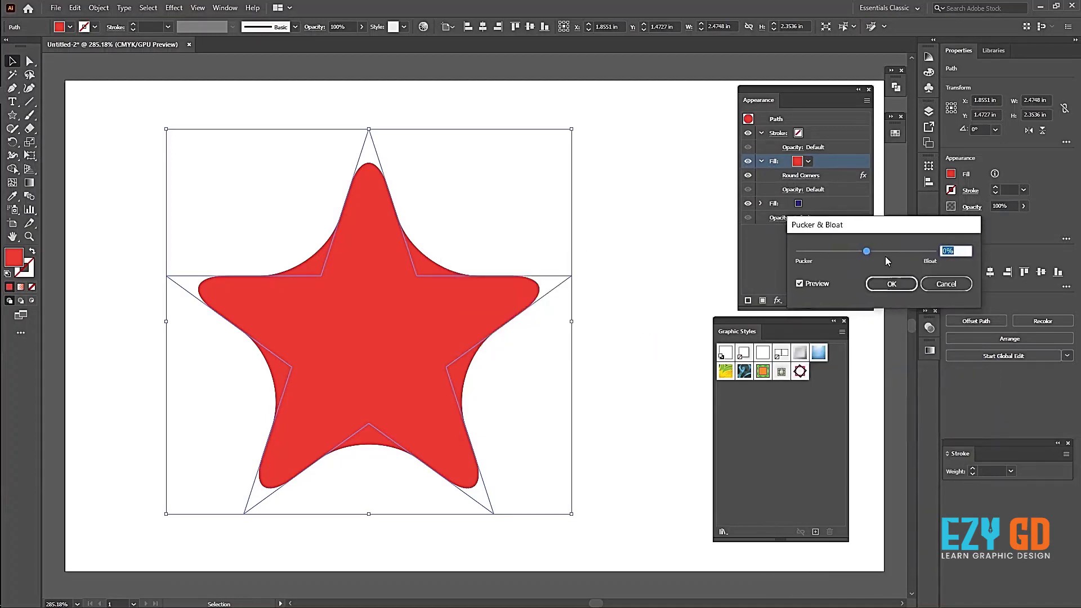
mouse_move(866, 251)
left_mouse_down()
mouse_move(932, 256)
mouse_move(801, 256)
mouse_move(844, 252)
left_mouse_up()
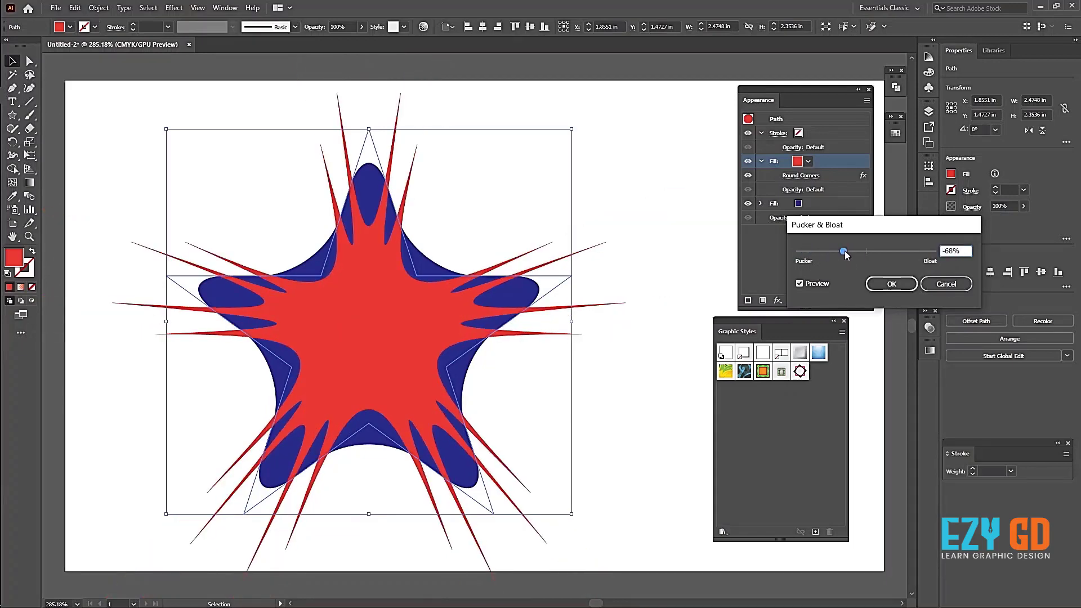
left_click_drag(844, 251, 833, 251)
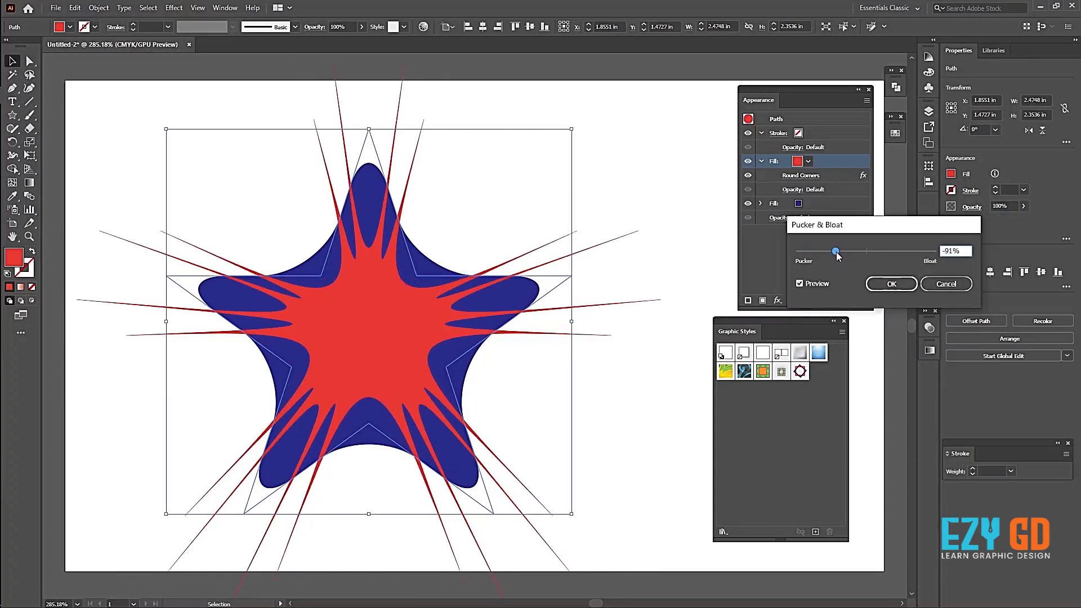
left_click(901, 285)
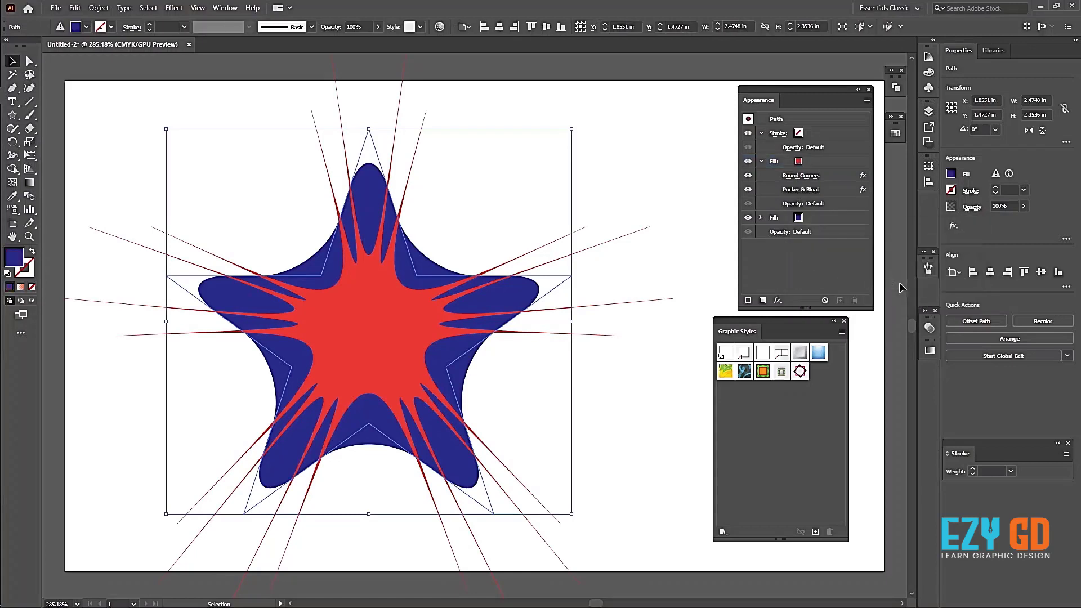
Compare Texture effects on the red fill (Mosaic Tiles, Patchwork, Grain, Texturizer) and settle on Craquelure.
left_click(822, 164)
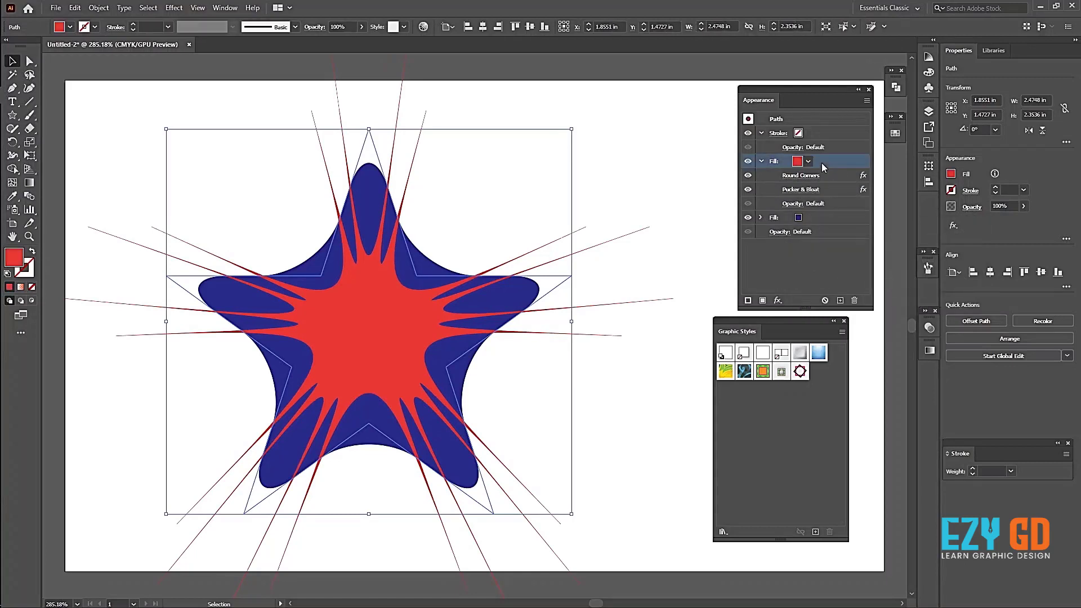
left_click(778, 300)
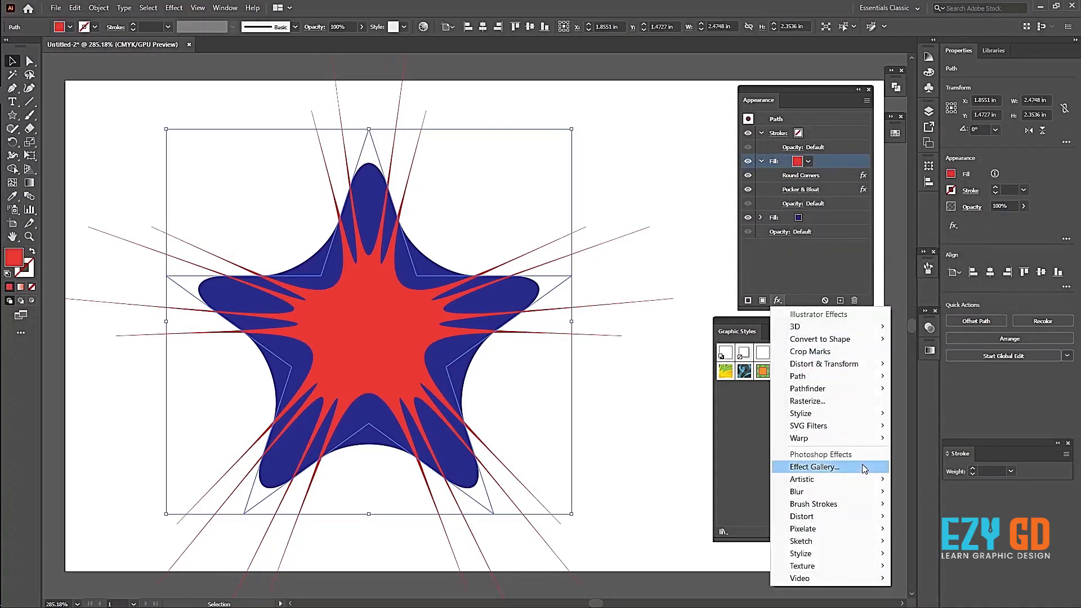
mouse_move(802, 566)
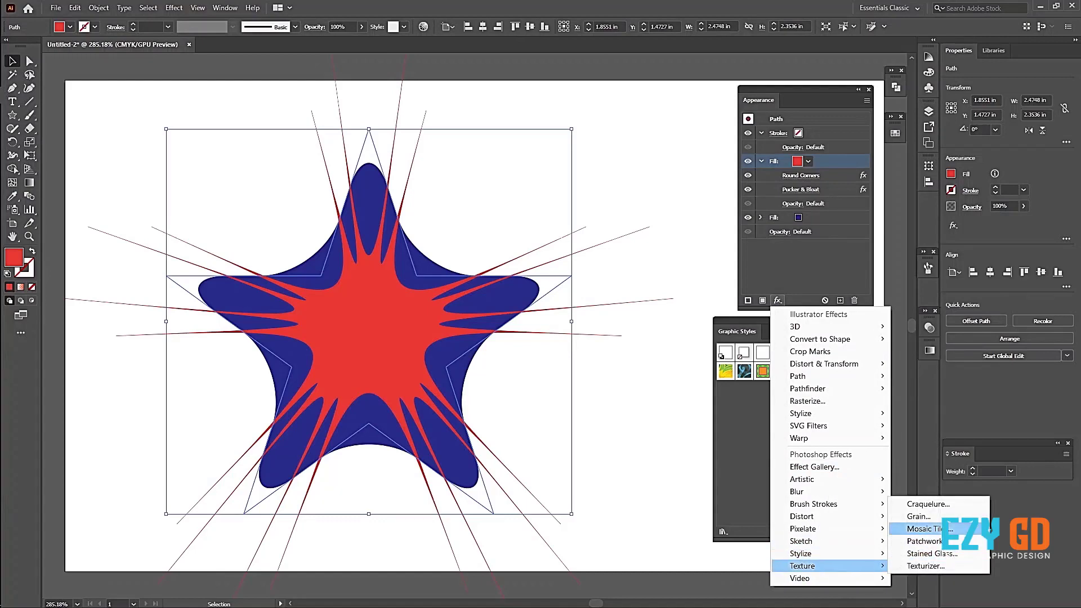
left_click(929, 529)
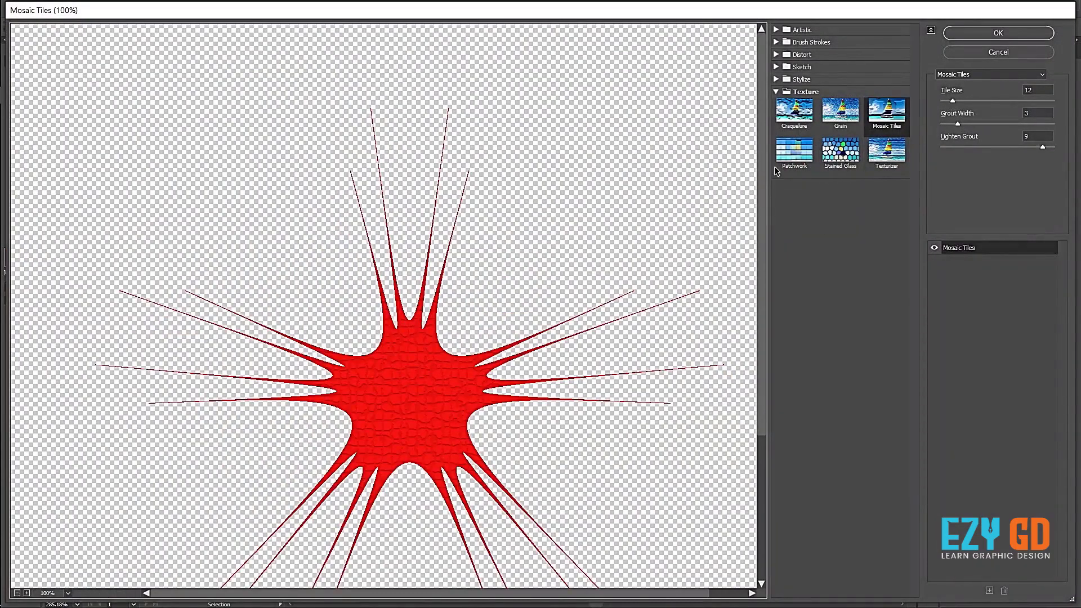
left_click(788, 154)
left_click(796, 119)
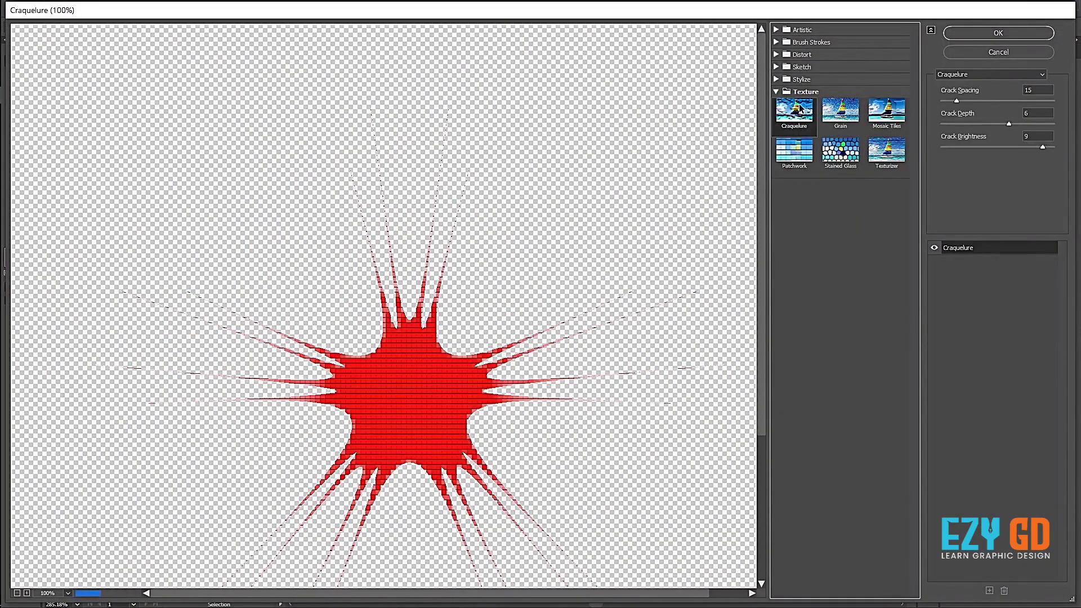
left_click(844, 108)
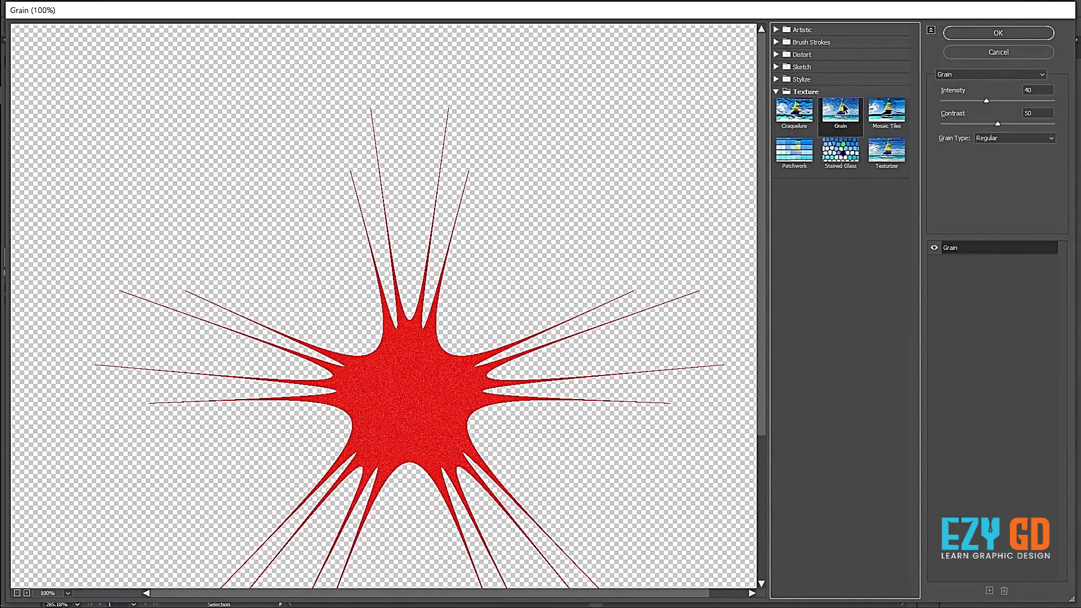
left_click(887, 111)
left_click(893, 155)
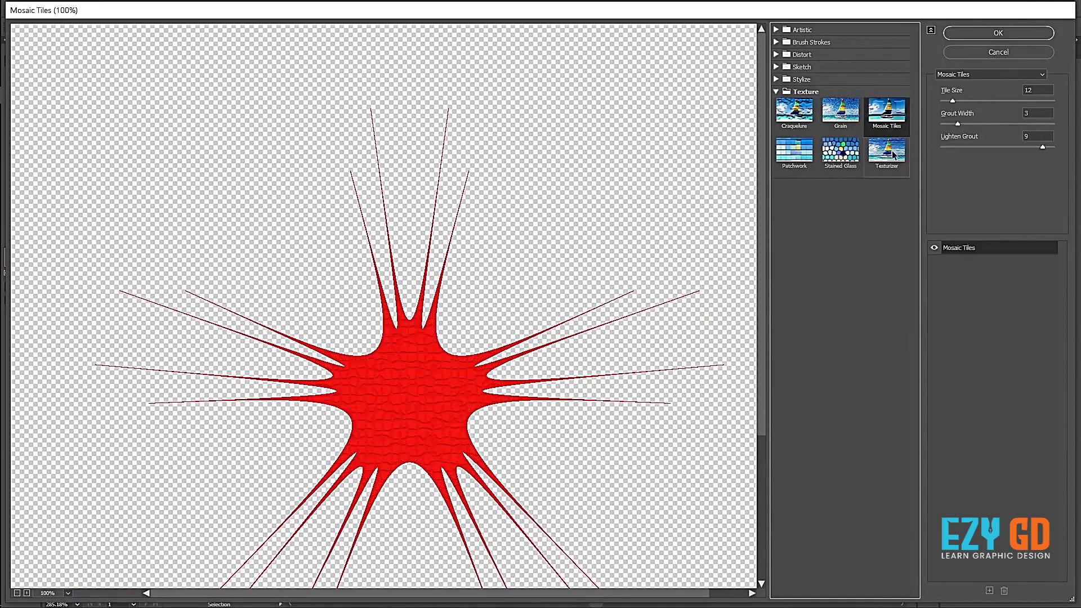
left_click(800, 109)
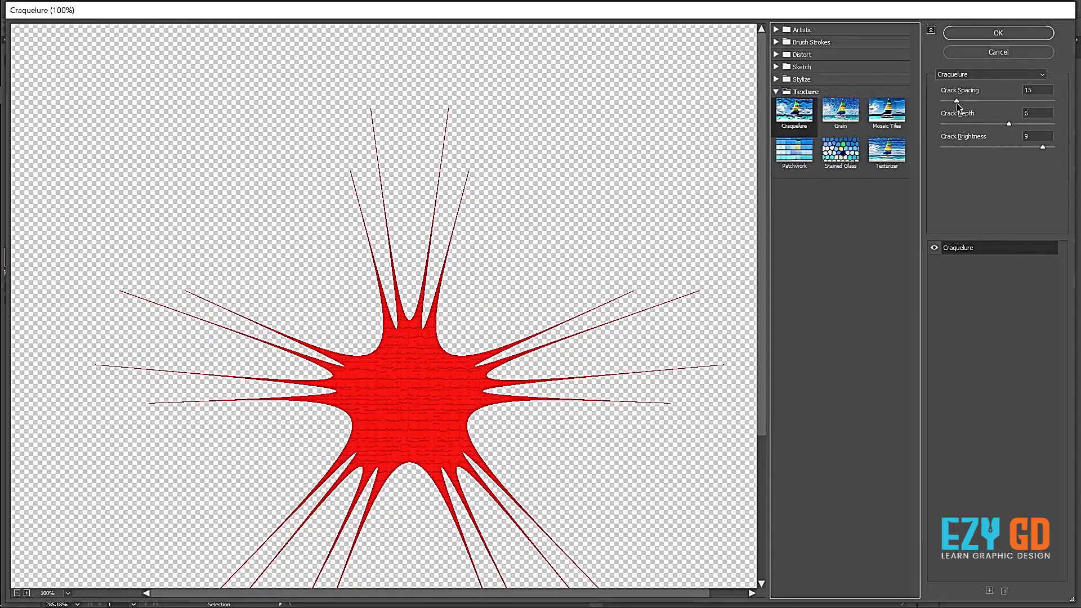
Set Craquelure crack spacing to 22 and crack depth to 5, and apply it.
left_click_drag(958, 100, 966, 100)
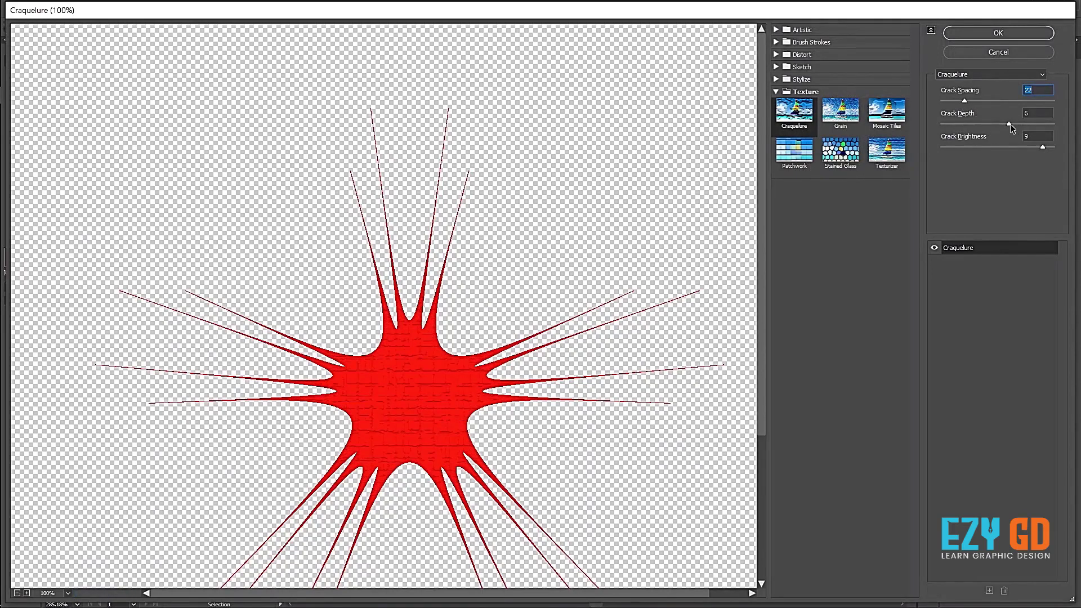
left_click_drag(1010, 124, 1032, 148)
left_click(1004, 35)
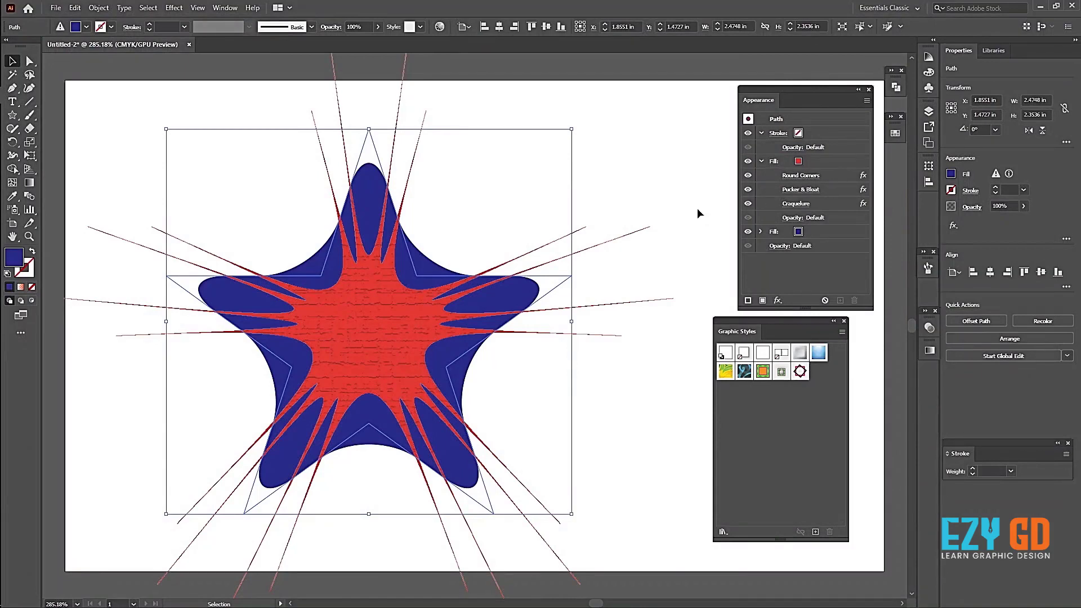
Start a drop shadow on the red inner fill, then cancel it unapplied.
left_click(814, 161)
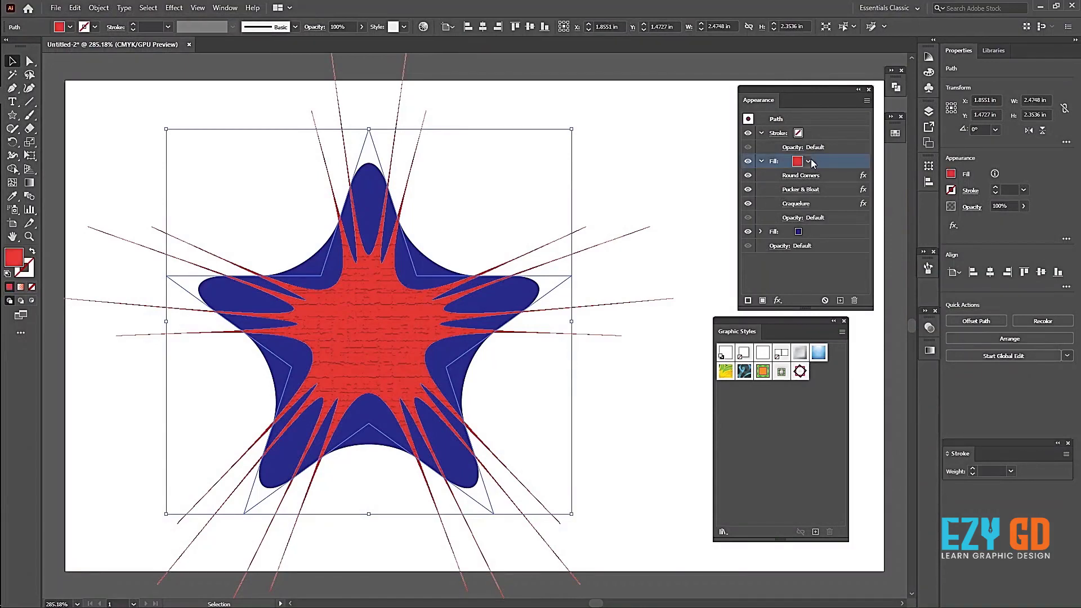
left_click(777, 300)
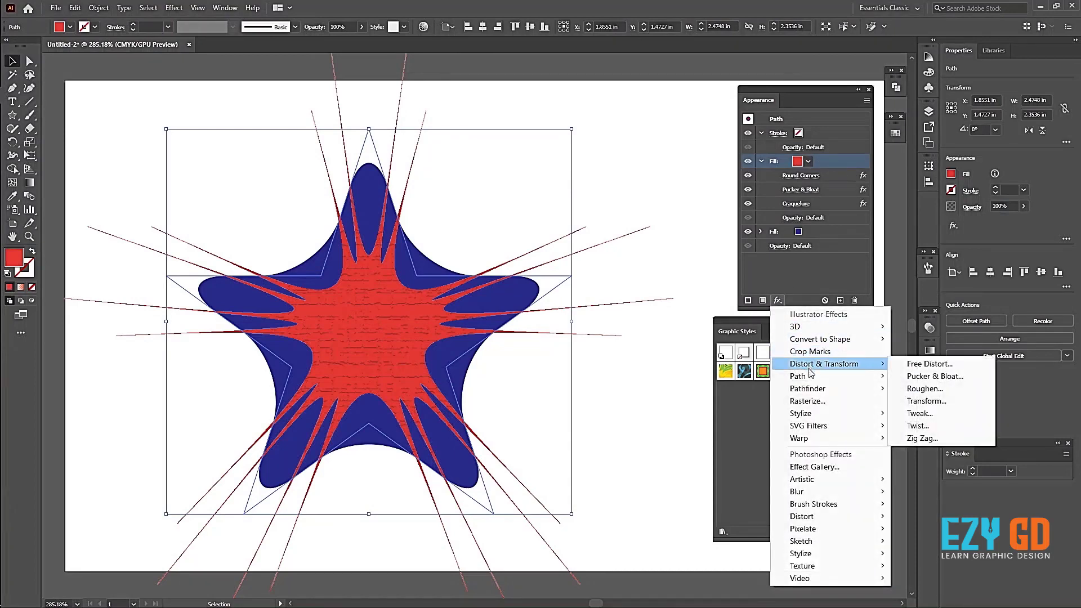
mouse_move(801, 413)
left_click(939, 412)
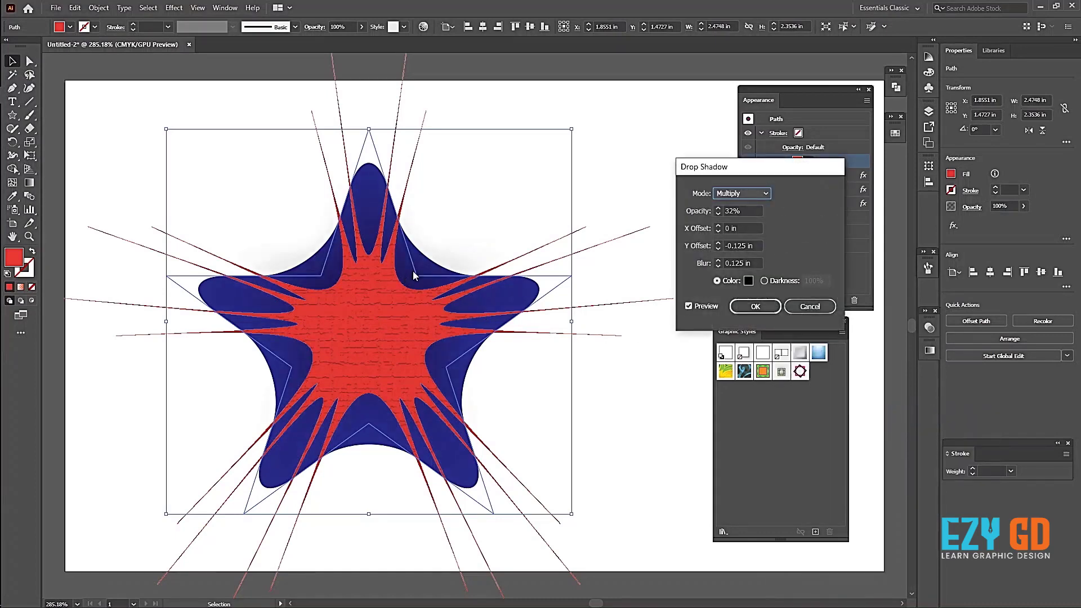
left_click(821, 309)
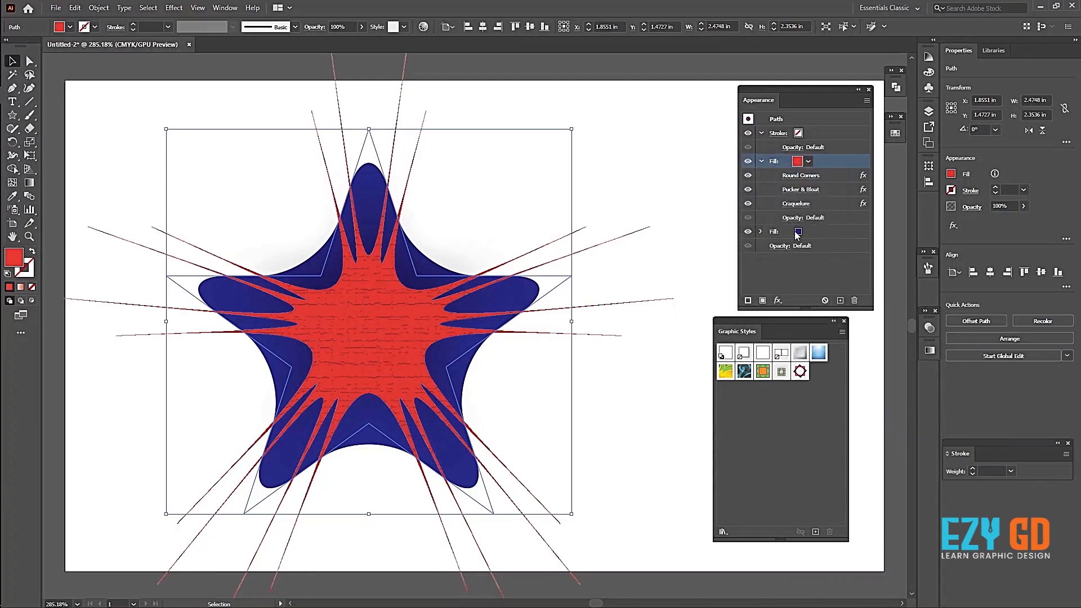
Recolour the bottom fill from dark blue to yellow, then reselect the red fill.
left_click(804, 232)
left_click(807, 231)
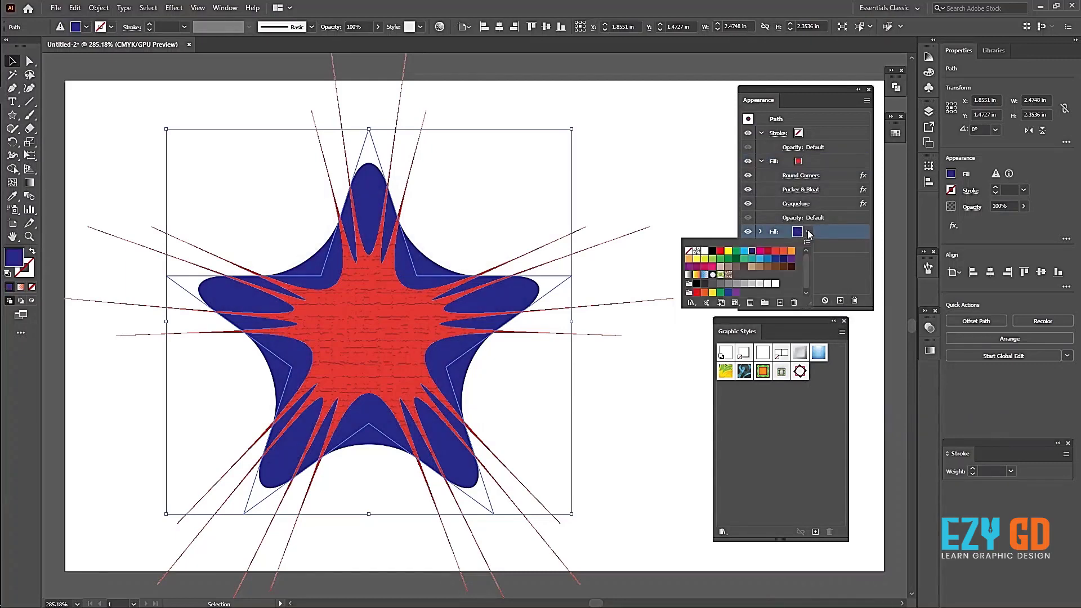
left_click(728, 251)
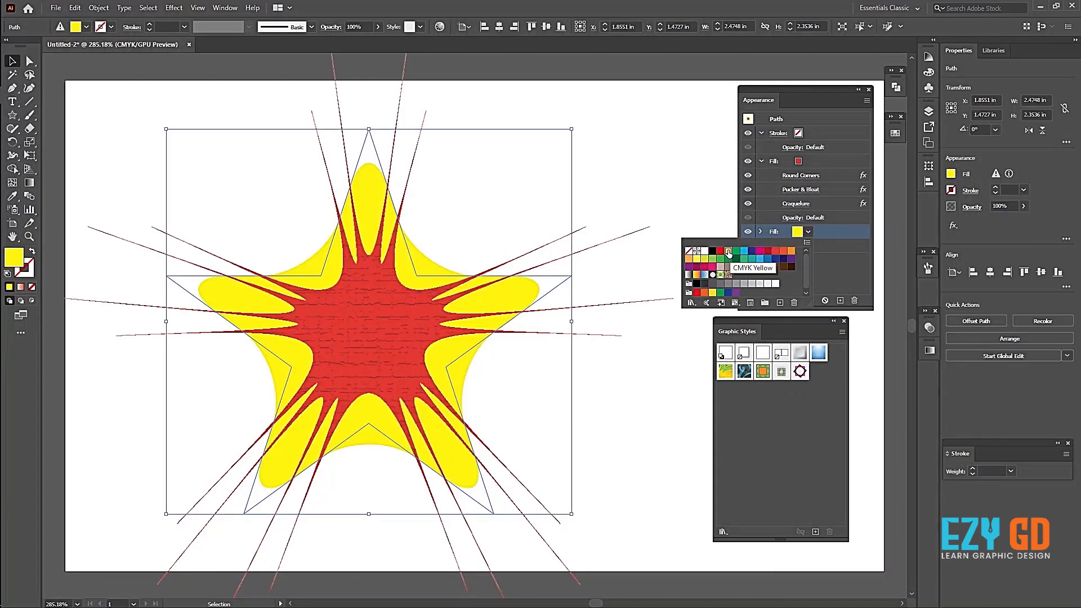
left_click(810, 161)
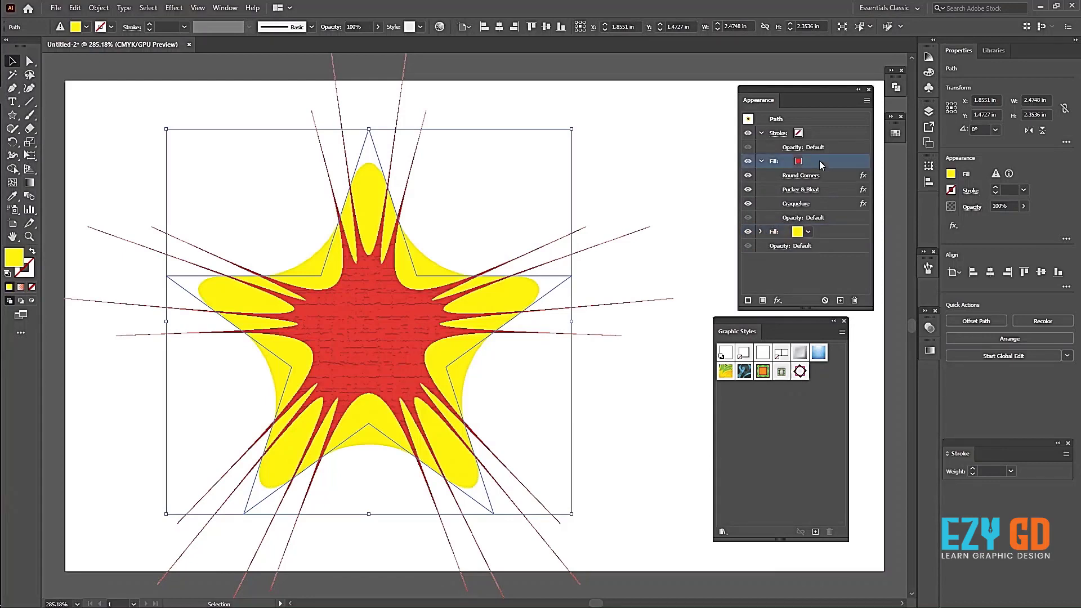
Add a drop shadow to the red fill with a 0.125 in Y offset.
left_click(778, 301)
mouse_move(800, 414)
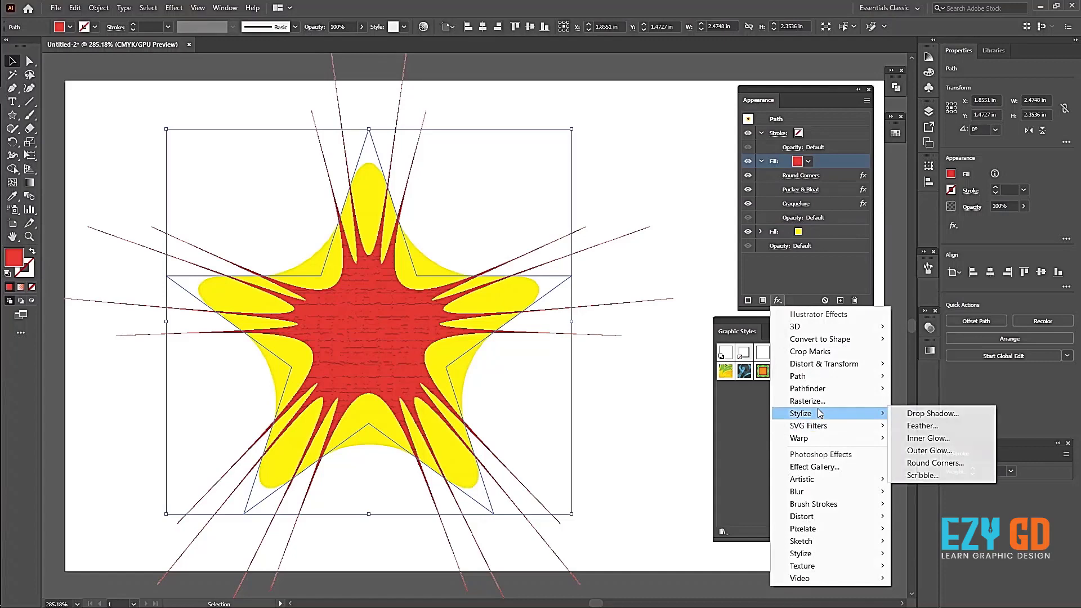
left_click(932, 414)
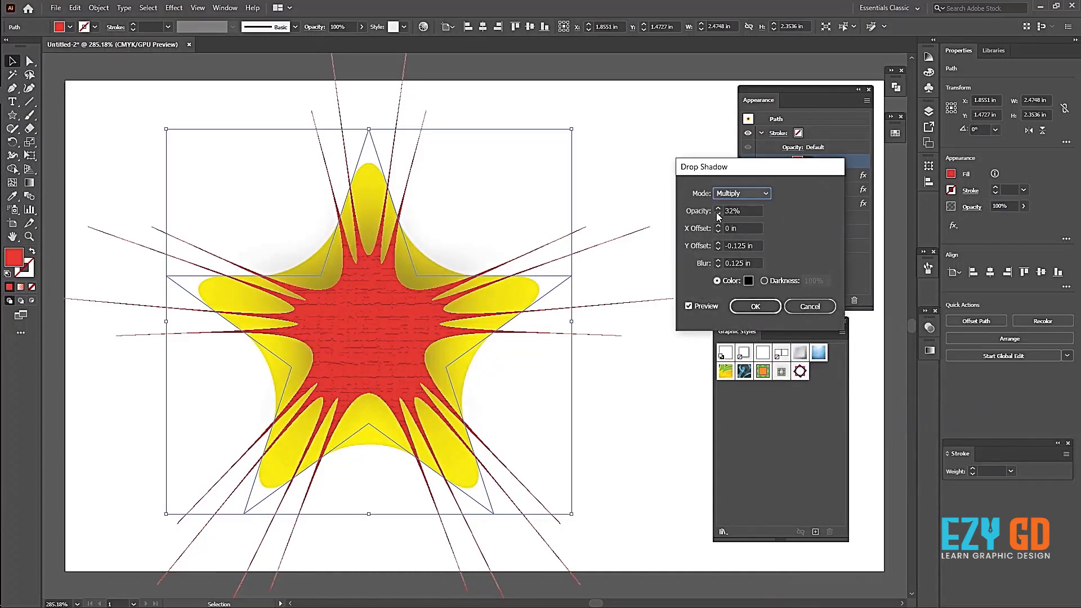
left_click(719, 247)
left_click(719, 242)
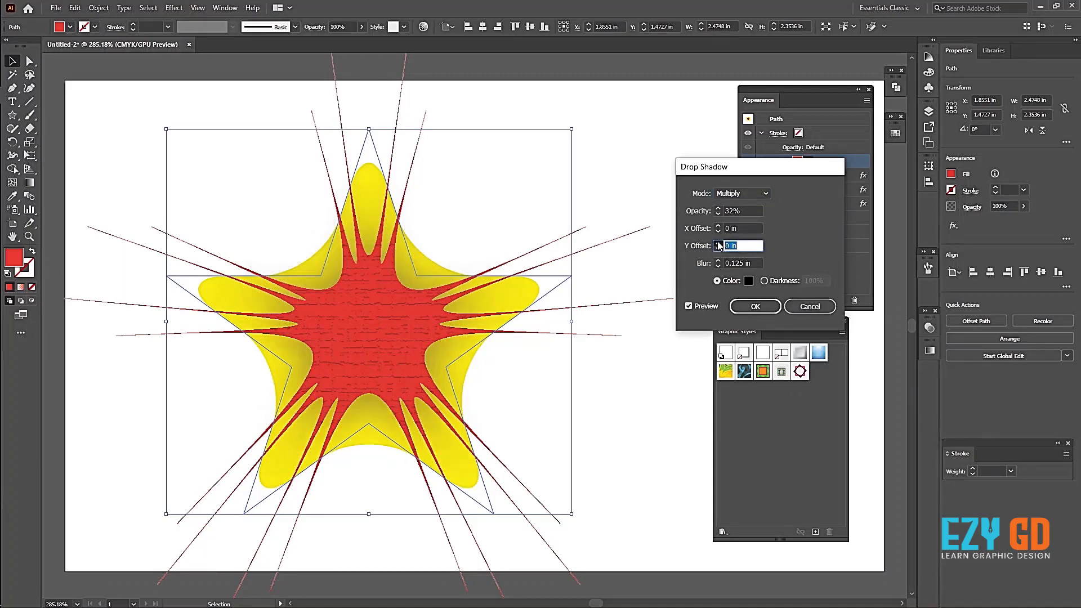
left_click(718, 244)
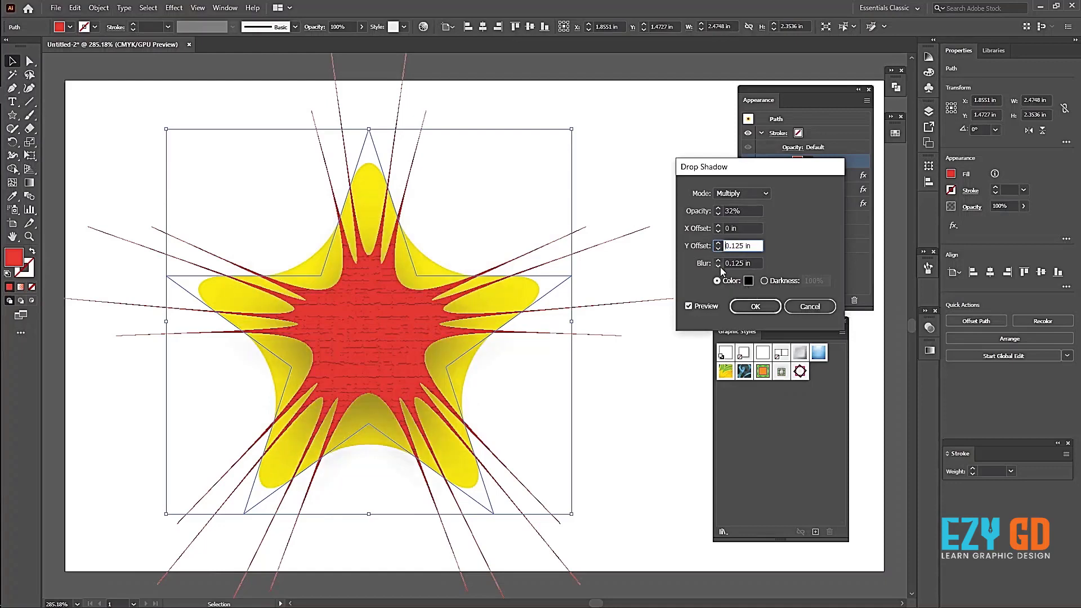
key("Tab")
Increase the drop shadow blur to 0.75 in.
left_click(718, 265)
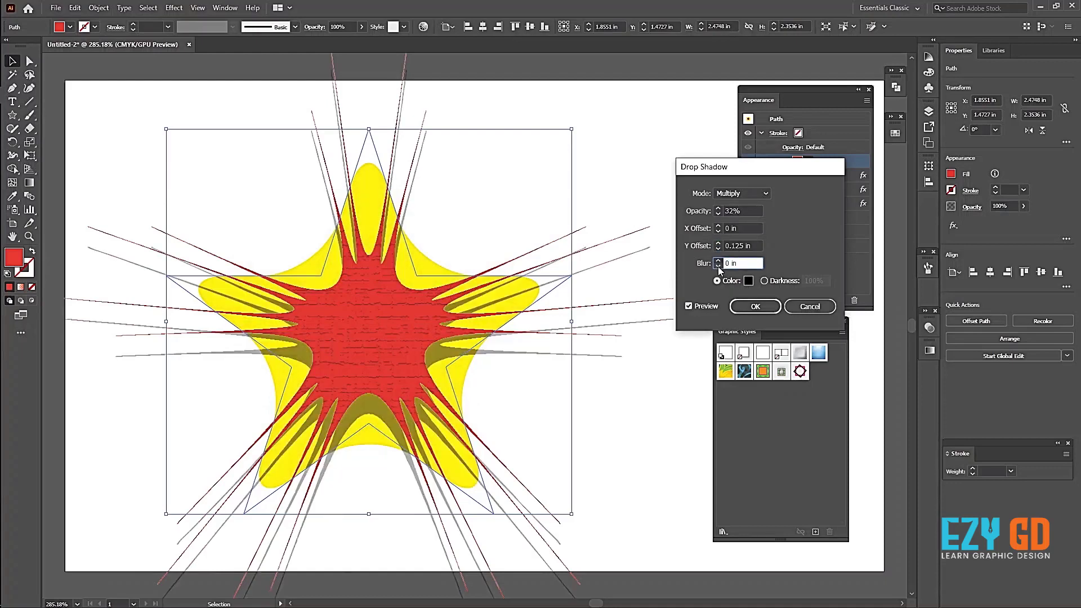
left_click(718, 261)
left_click(719, 260)
left_click(718, 261)
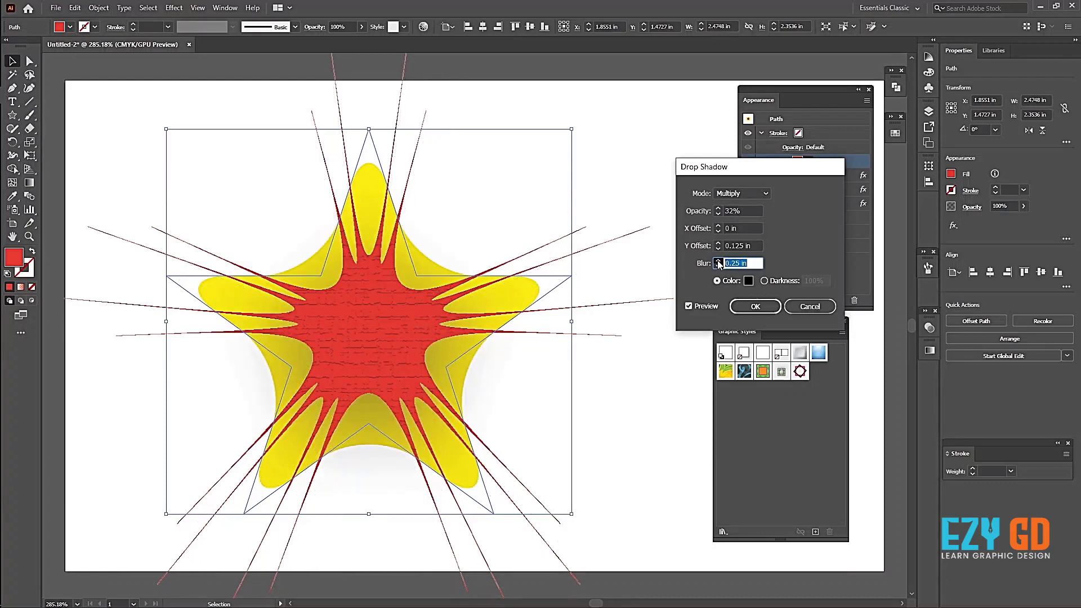
left_click(718, 261)
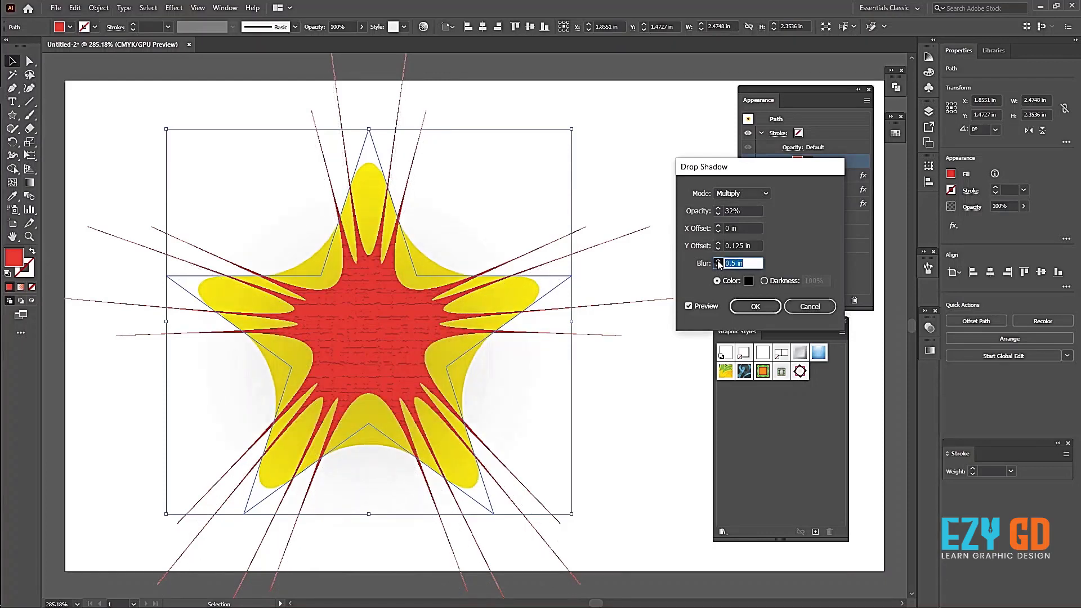
left_click(718, 261)
left_click(719, 262)
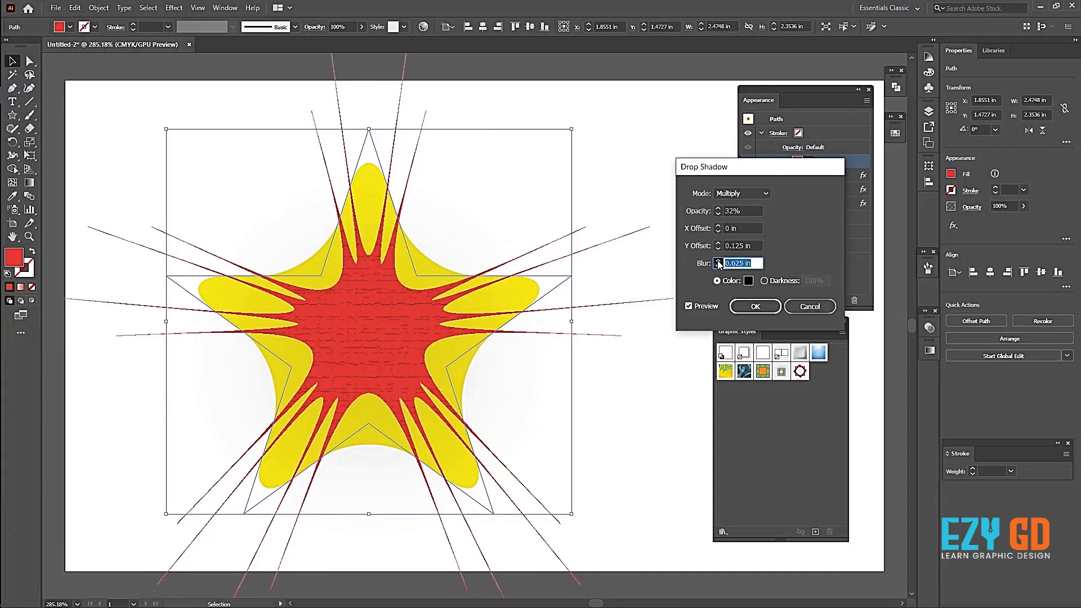
left_click(718, 260)
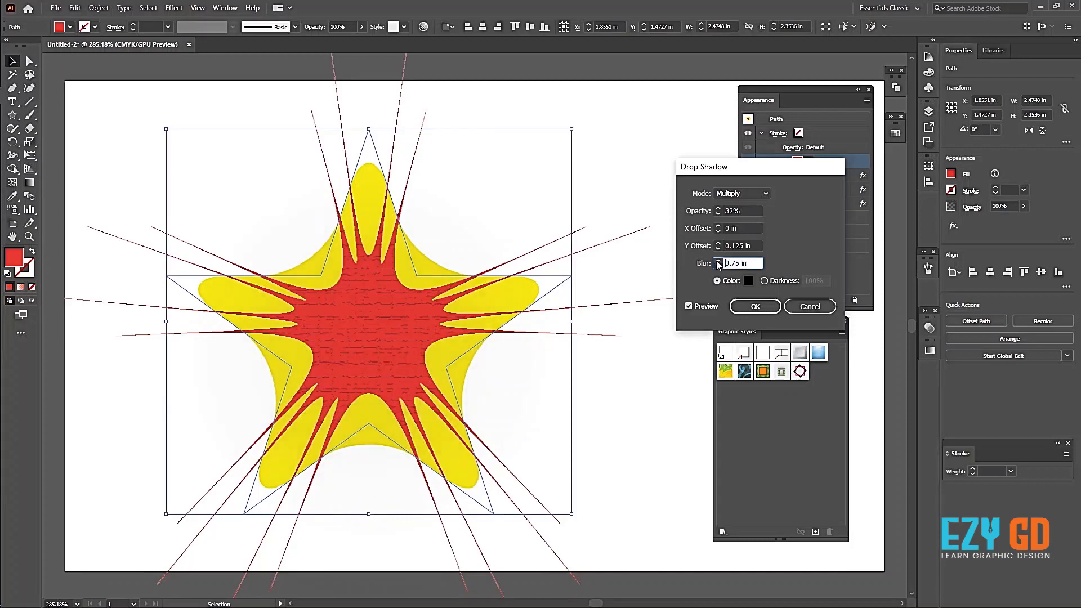
Lower the shadow opacity to 29% and apply the drop shadow.
left_click(718, 215)
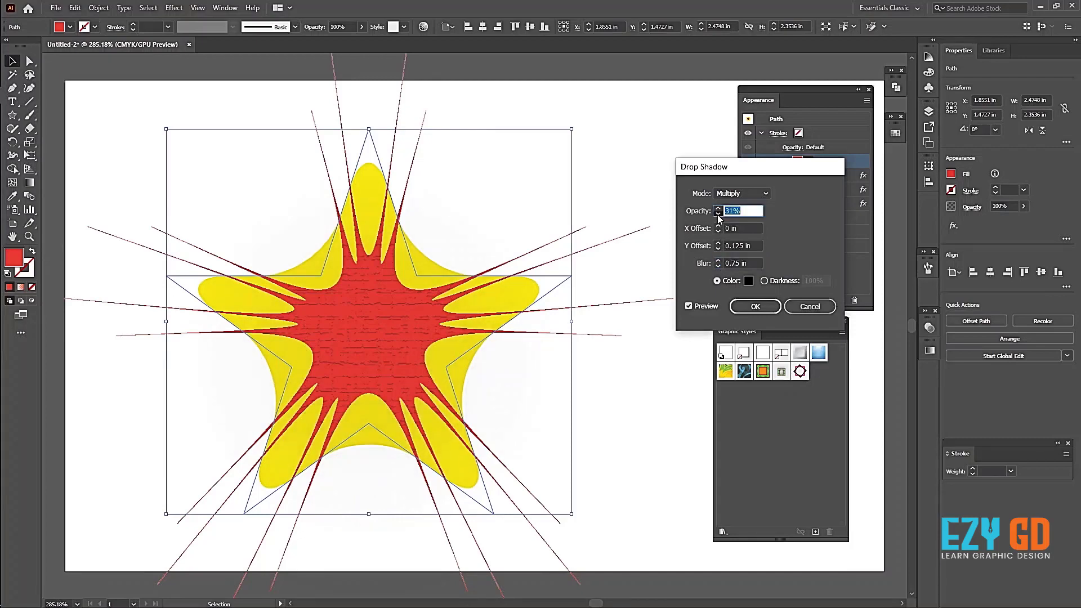
left_click(718, 215)
key("Down")
key("Down")
key("Down")
left_click(811, 306)
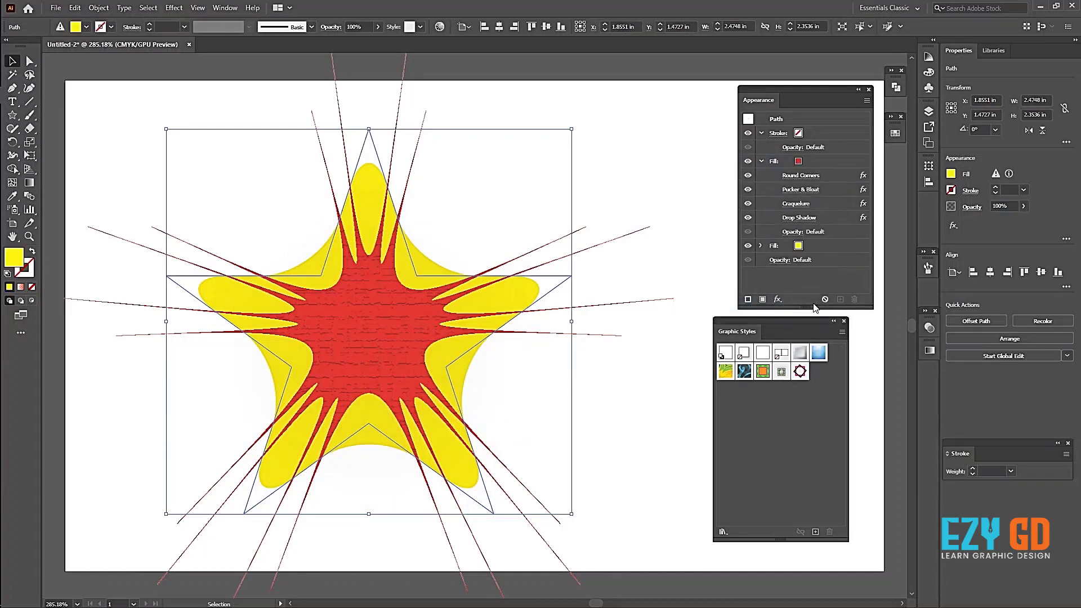